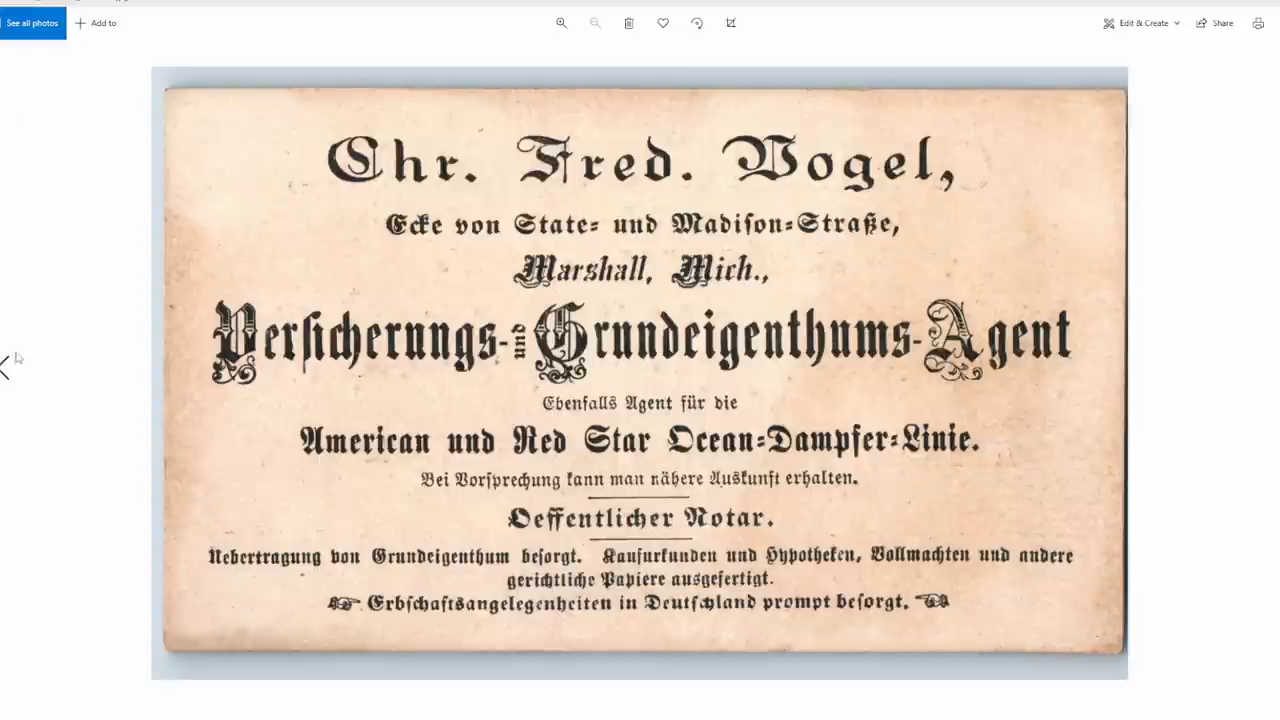
# Step: Page through the scanned photos, from the German and English business card sides to the Lincoln portraits and the postcard back
pyautogui.click(1243, 358)
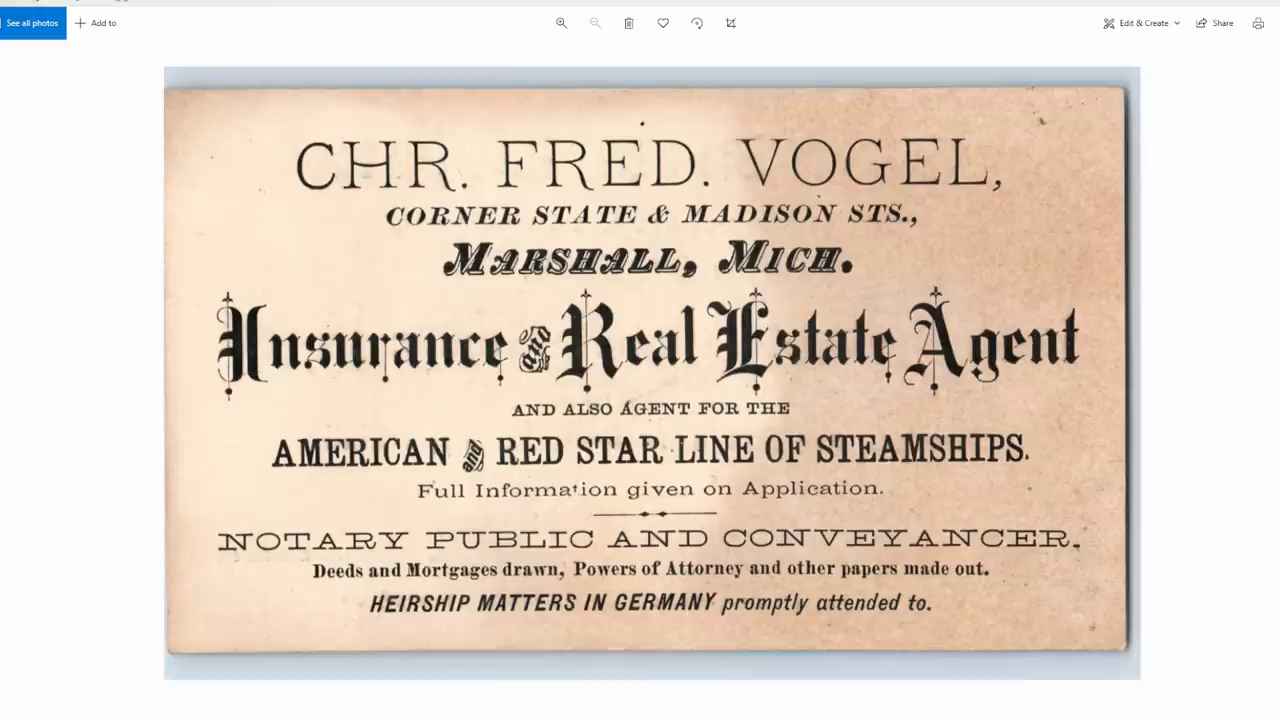
pyautogui.press('Left')
pyautogui.press('Right')
pyautogui.press('Right')
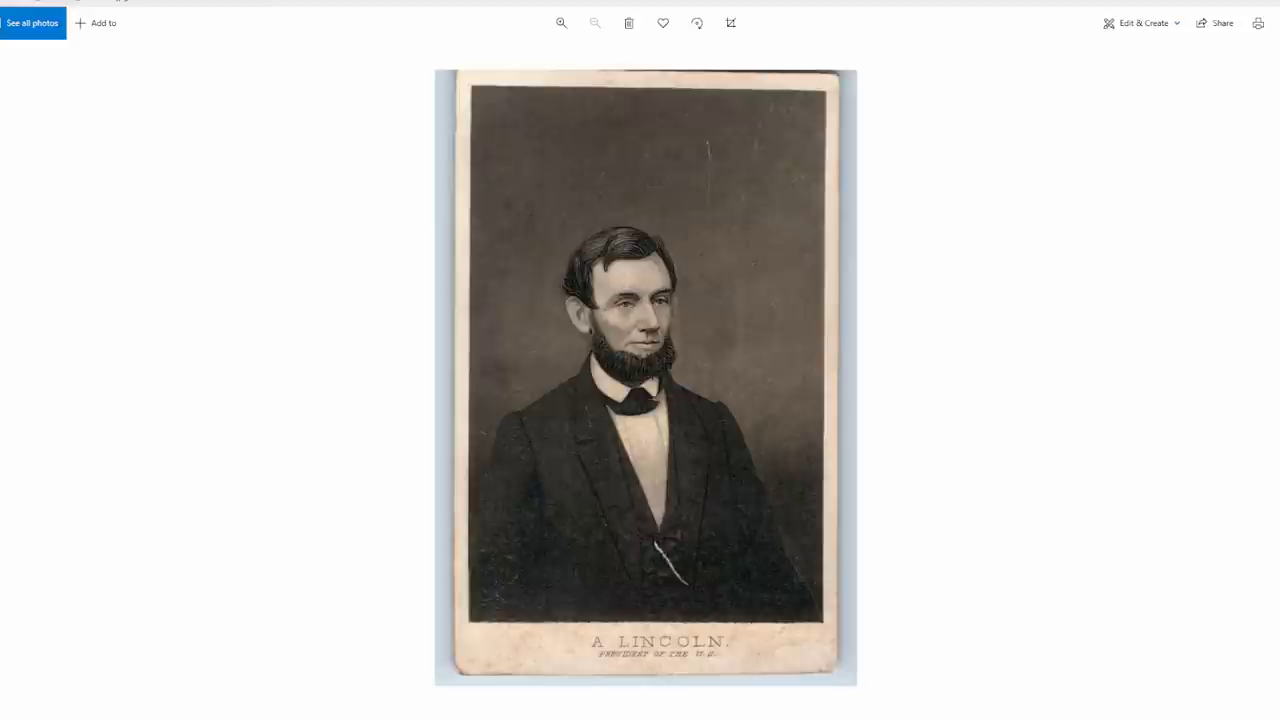
pyautogui.press('Right')
pyautogui.press('Right')
pyautogui.press('Right')
pyautogui.press('Right')
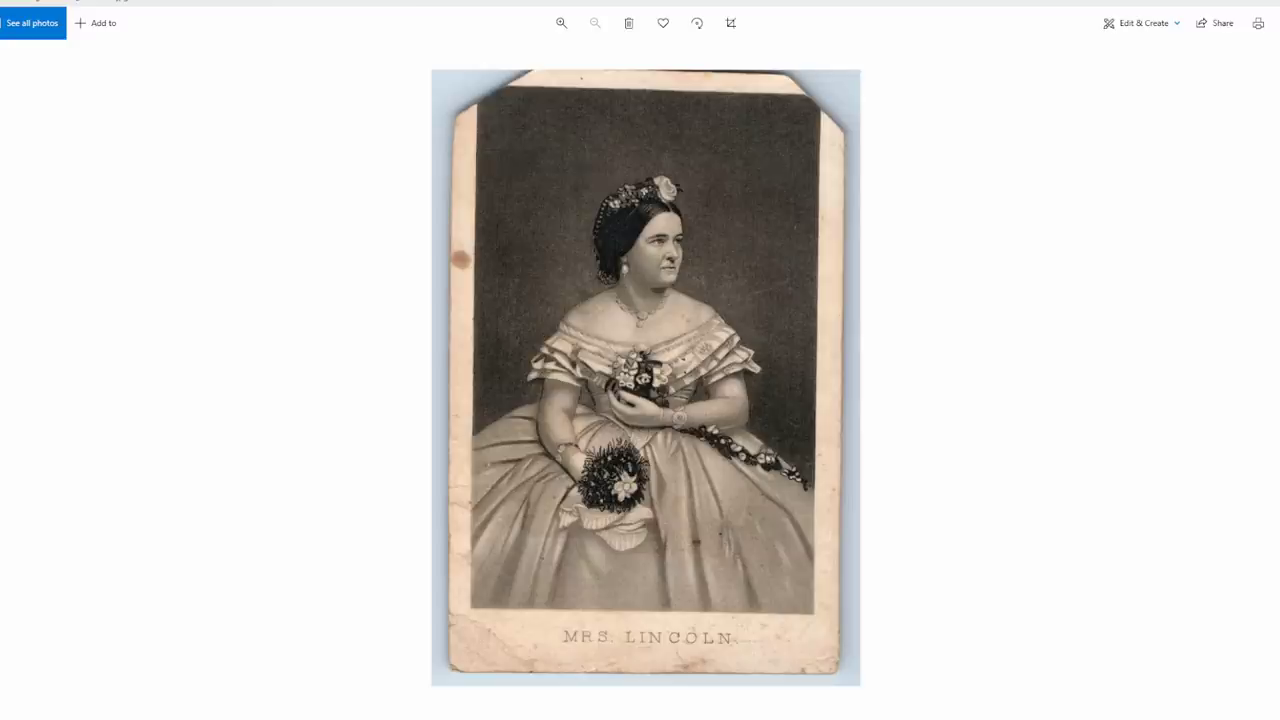
pyautogui.press('Right')
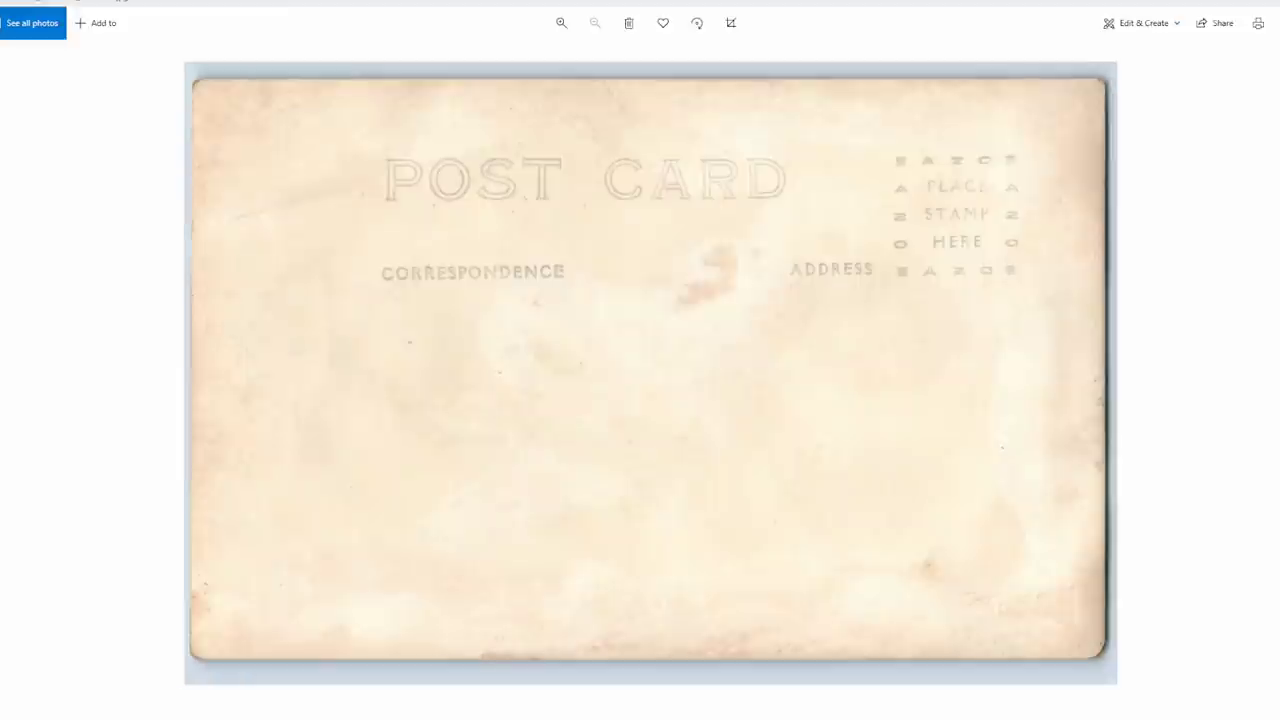
pyautogui.press('Right')
pyautogui.press('Right')
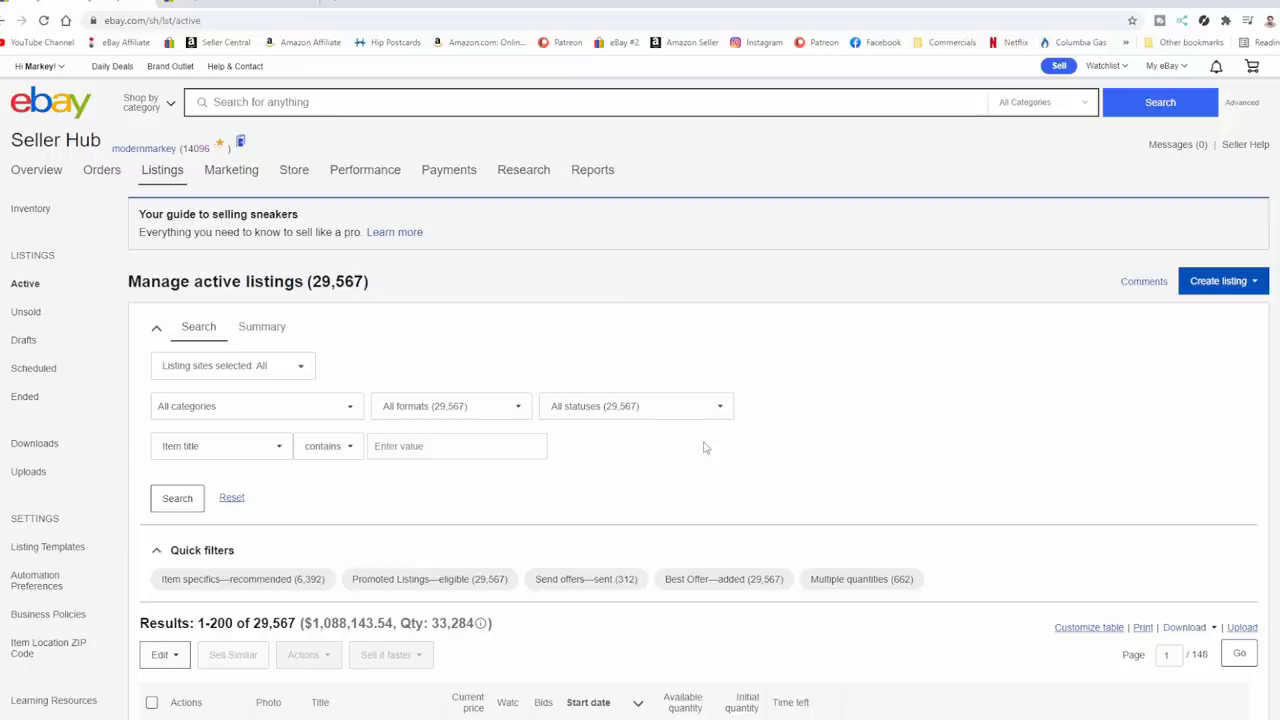
# Step: Switch to the eBay active listings and start a similar listing from the 1880s John English & Co Sewing Needles item
pyautogui.scroll(-2, 704, 448)
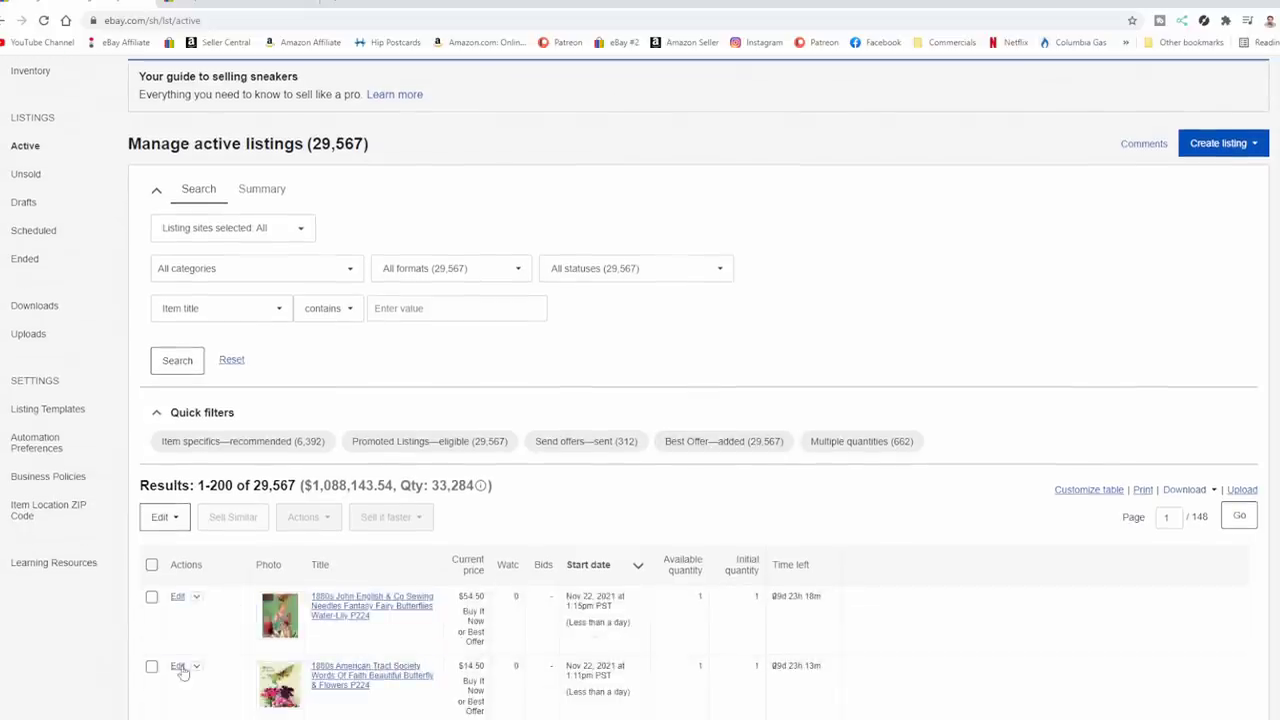
pyautogui.click(196, 598)
pyautogui.scroll(-1, 196, 600)
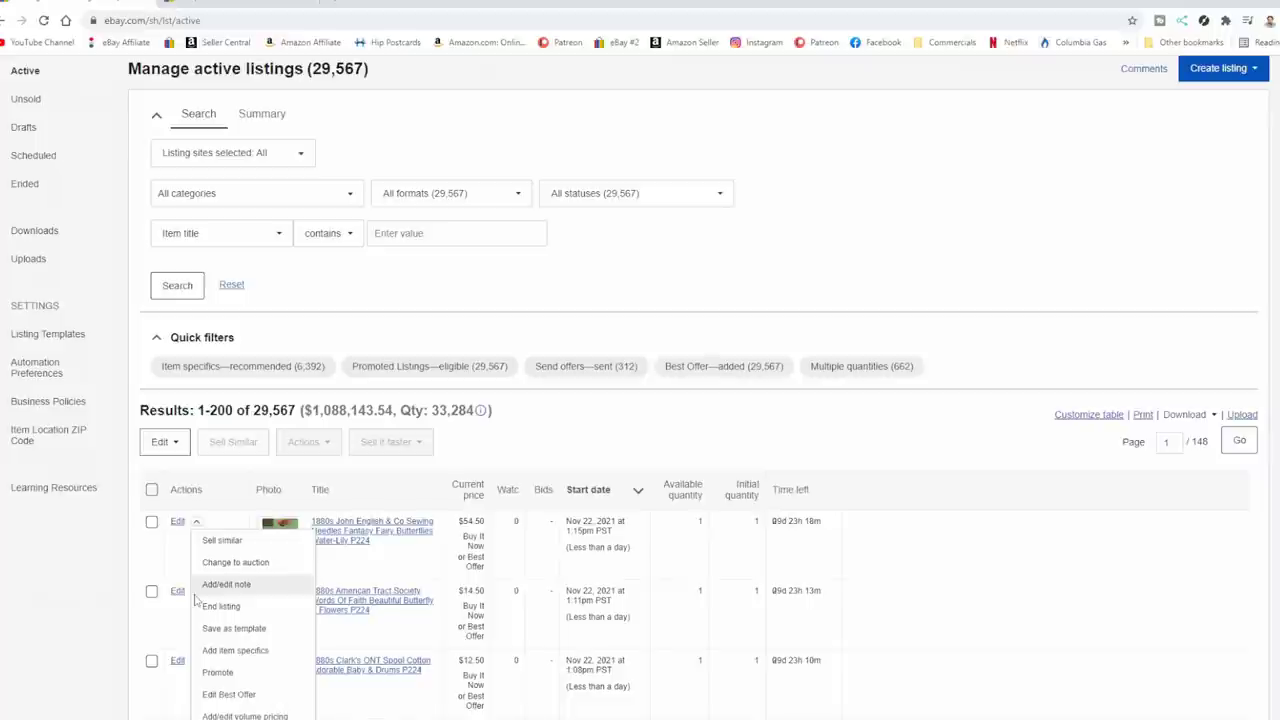
pyautogui.click(235, 542)
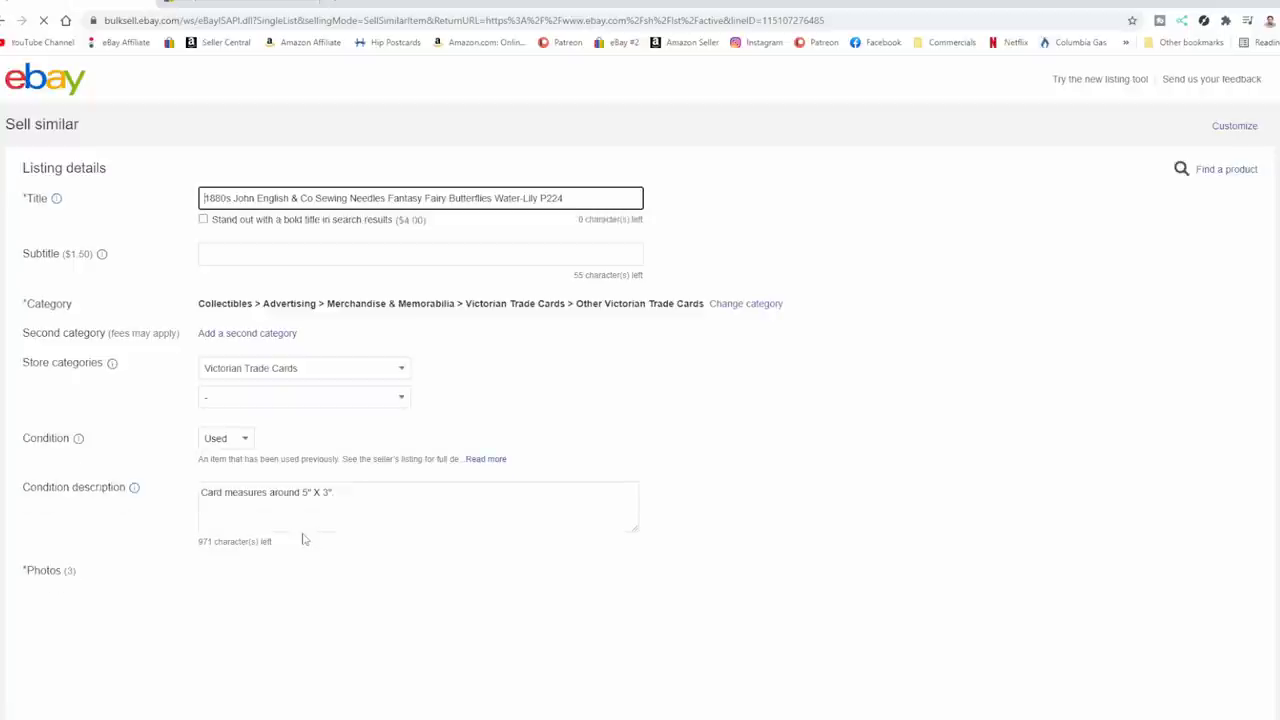
# Step: Replace the listing title with "1890s", the agent's name as printed on the card, and the code "F73" at the end
pyautogui.hotkey('ctrl', 'a')
pyautogui.write('F')
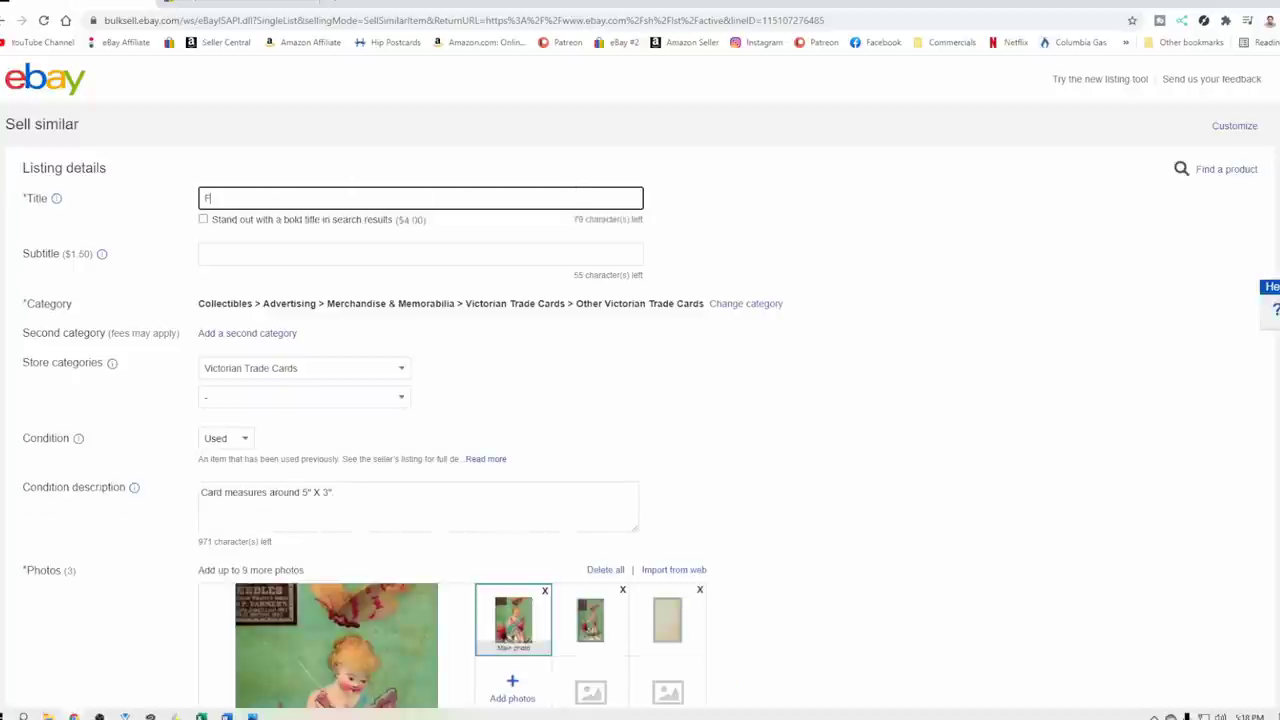
pyautogui.write('73')
pyautogui.write('1')
pyautogui.write('890')
pyautogui.write('s ')
pyautogui.write('CHRI')
pyautogui.write('Fre')
pyautogui.write('d ')
pyautogui.write('Vogel')
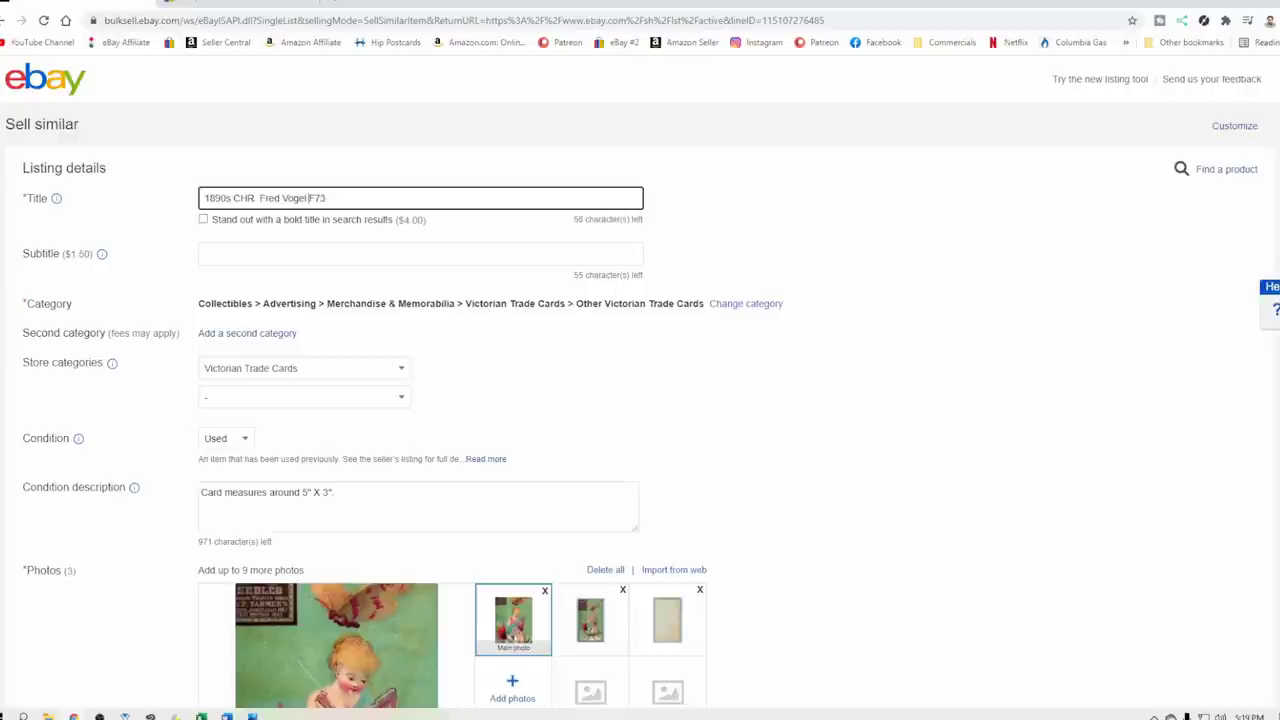
# Step: Extend the title before "F73" with "Marshall, MI Agent American & Red Star Line Trade Card"
pyautogui.write(' Marshall, MI Agent American')
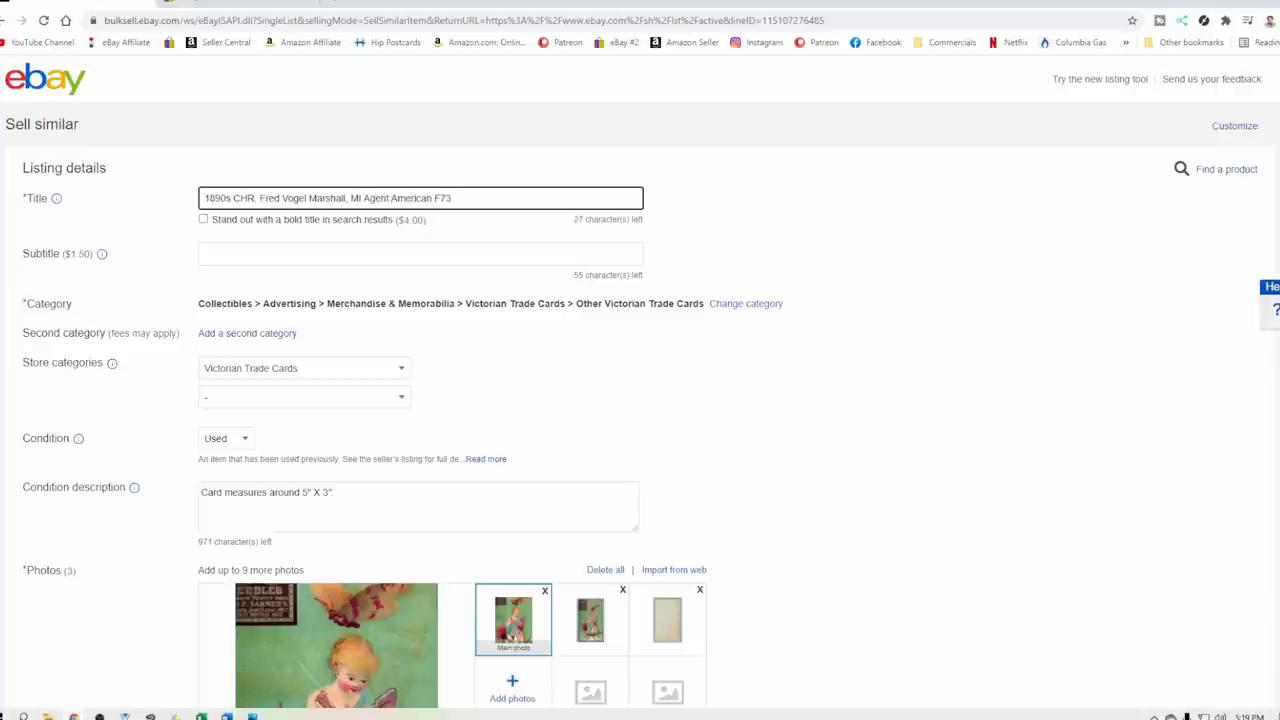
pyautogui.write(' & Red')
pyautogui.write(' Star')
pyautogui.write(' Line')
pyautogui.write(' Busi')
pyautogui.press('BackSpace')
pyautogui.press('BackSpace')
pyautogui.press('BackSpace')
pyautogui.press('BackSpace')
pyautogui.press('BackSpace')
pyautogui.write('Trade C')
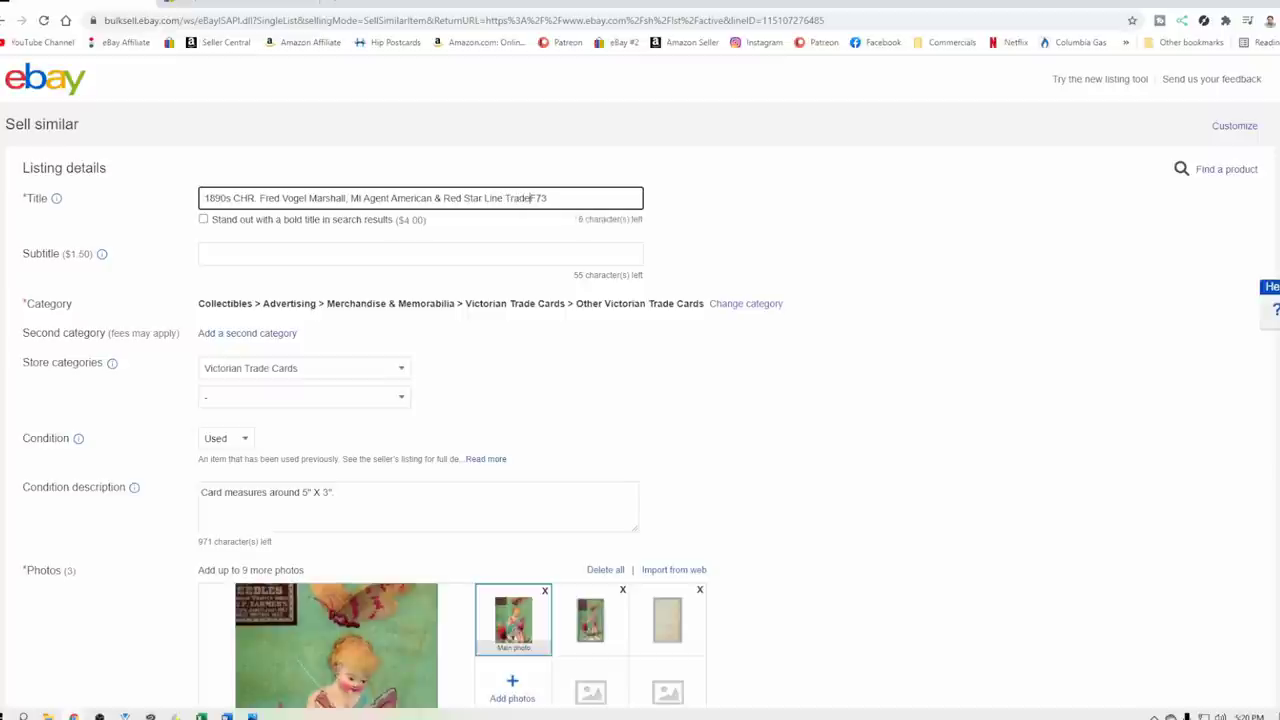
pyautogui.write('ard')
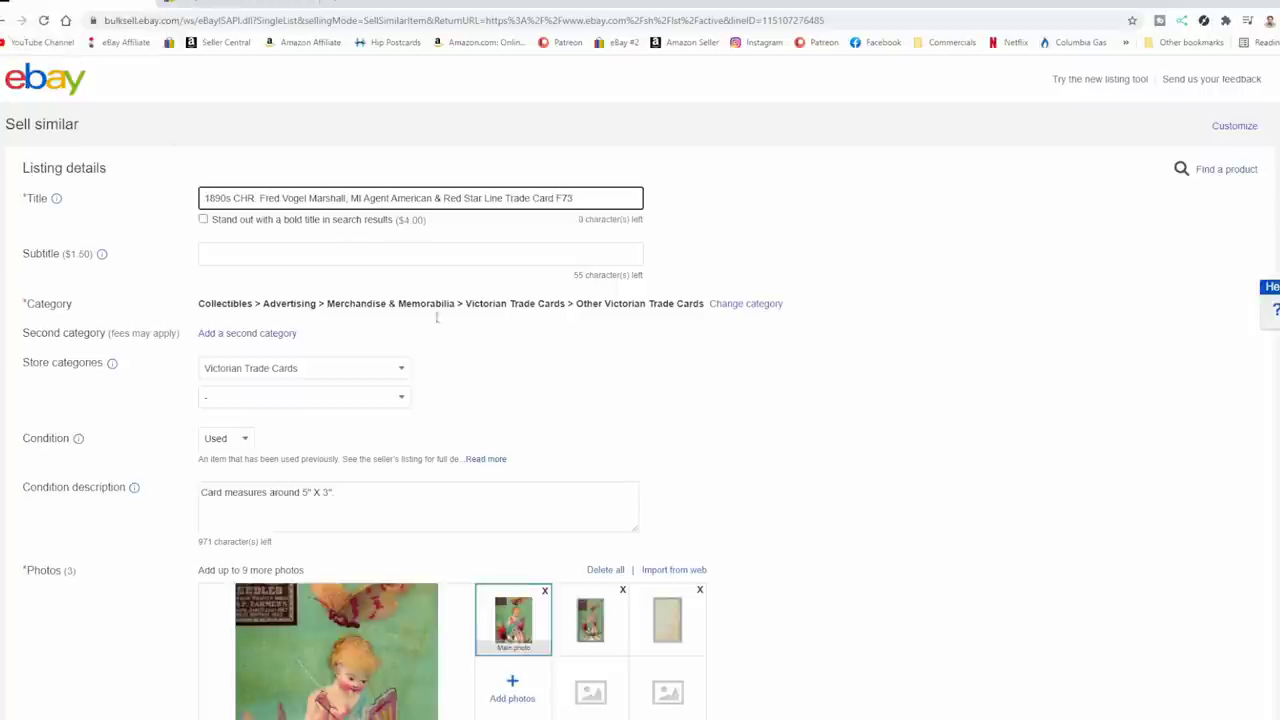
# Step: Change the card size in the condition description to 4 5/8" X 2 5/8"
pyautogui.scroll(-2, 530, 334)
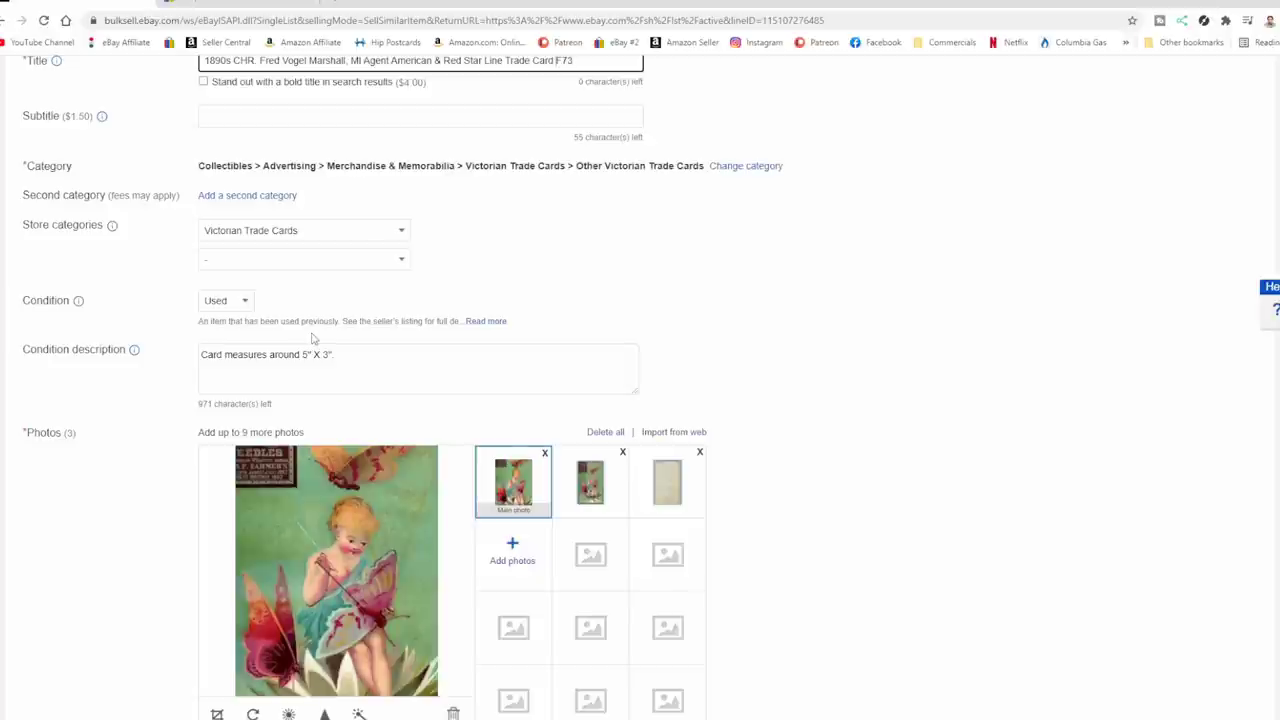
pyautogui.click(310, 354)
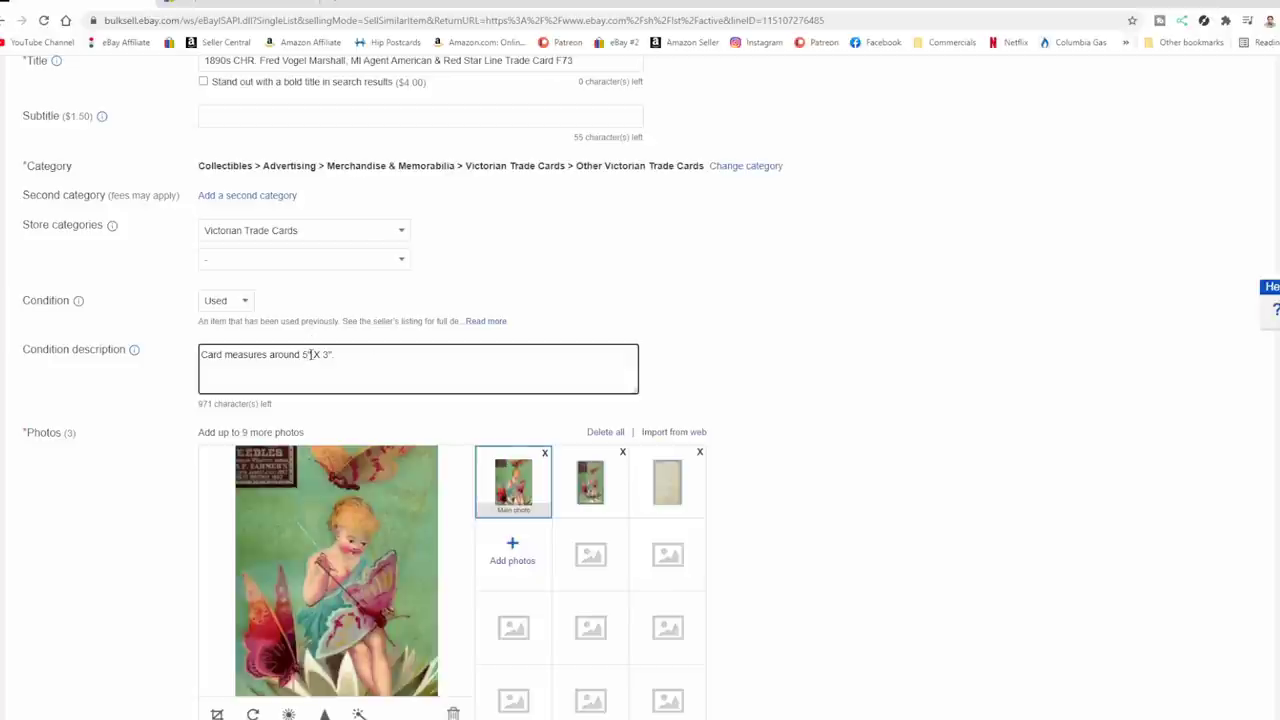
pyautogui.doubleClick(310, 354)
pyautogui.press('BackSpace')
pyautogui.write('4 5/8"')
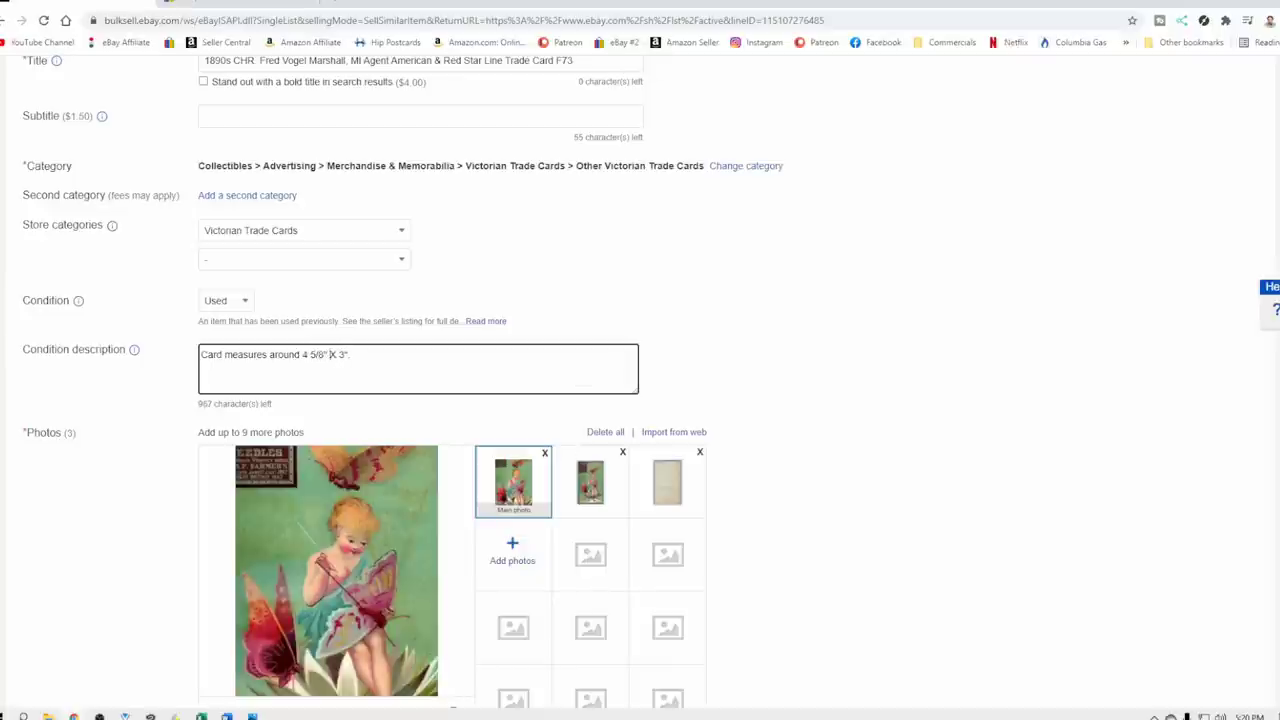
pyautogui.press('BackSpace')
pyautogui.write('2 5/8')
# Step: Replace the listing photos with img20211122_16510453 and img20211122_16512379, and display the German side as the main photo
pyautogui.scroll(-2, 537, 329)
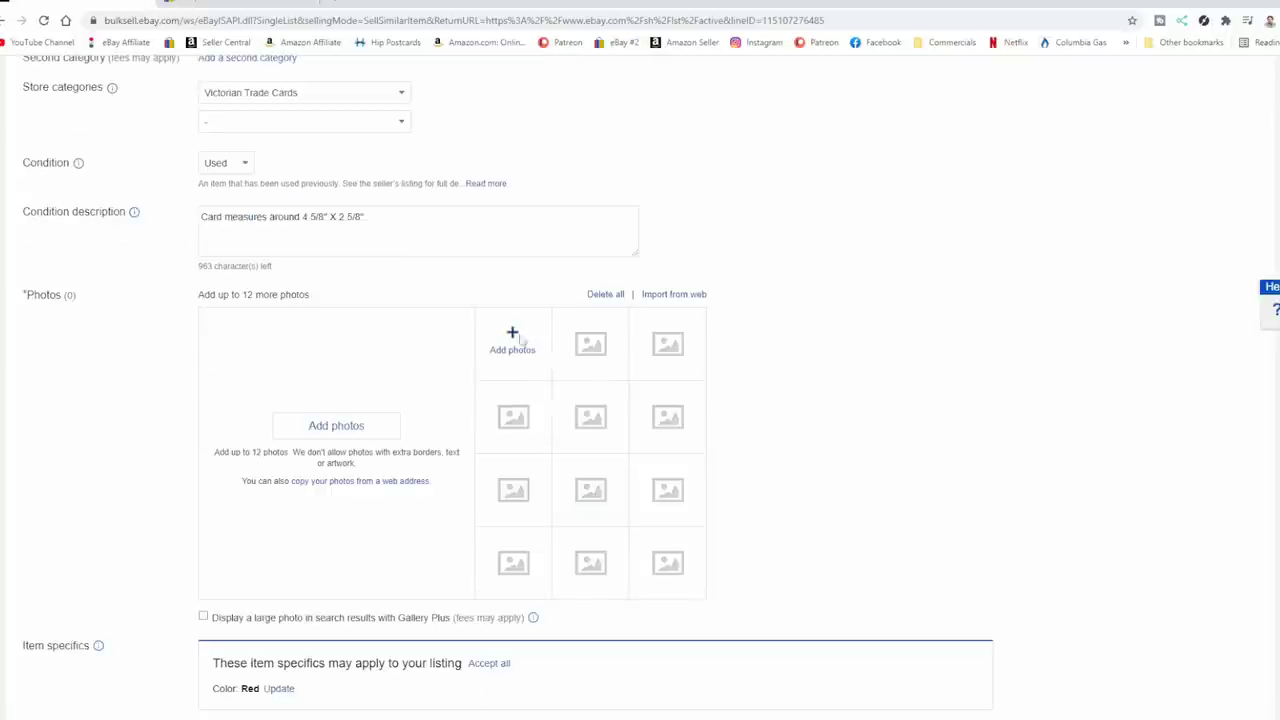
pyautogui.click(513, 337)
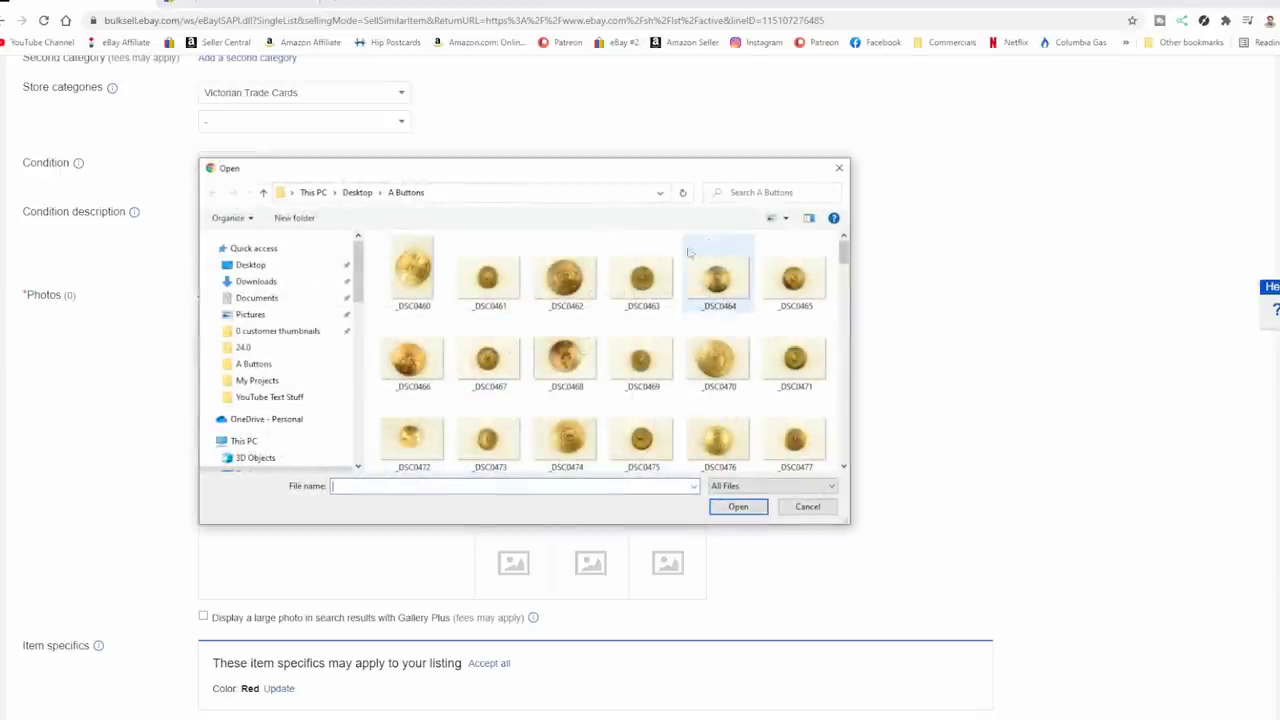
pyautogui.moveTo(845, 250); pyautogui.dragTo(866, 440)
pyautogui.click(411, 365)
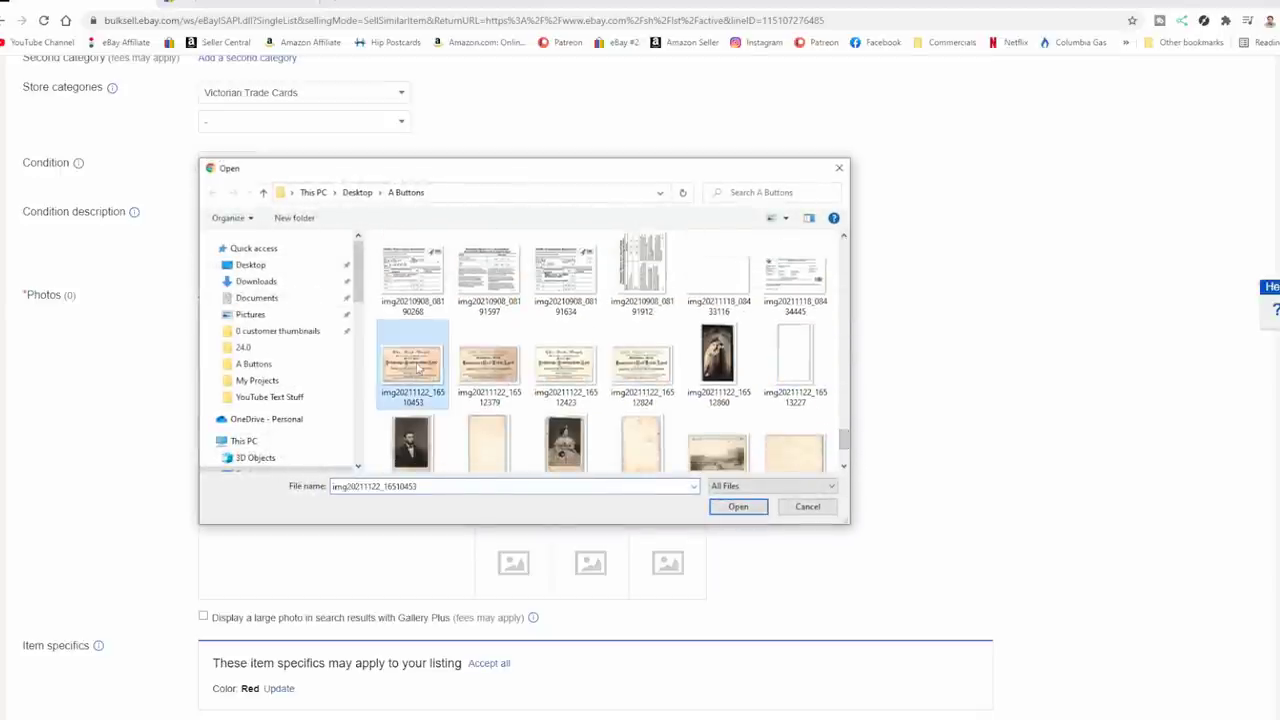
pyautogui.keyDown('ctrl'); pyautogui.click(489, 365); pyautogui.keyUp('ctrl')
pyautogui.click(738, 506)
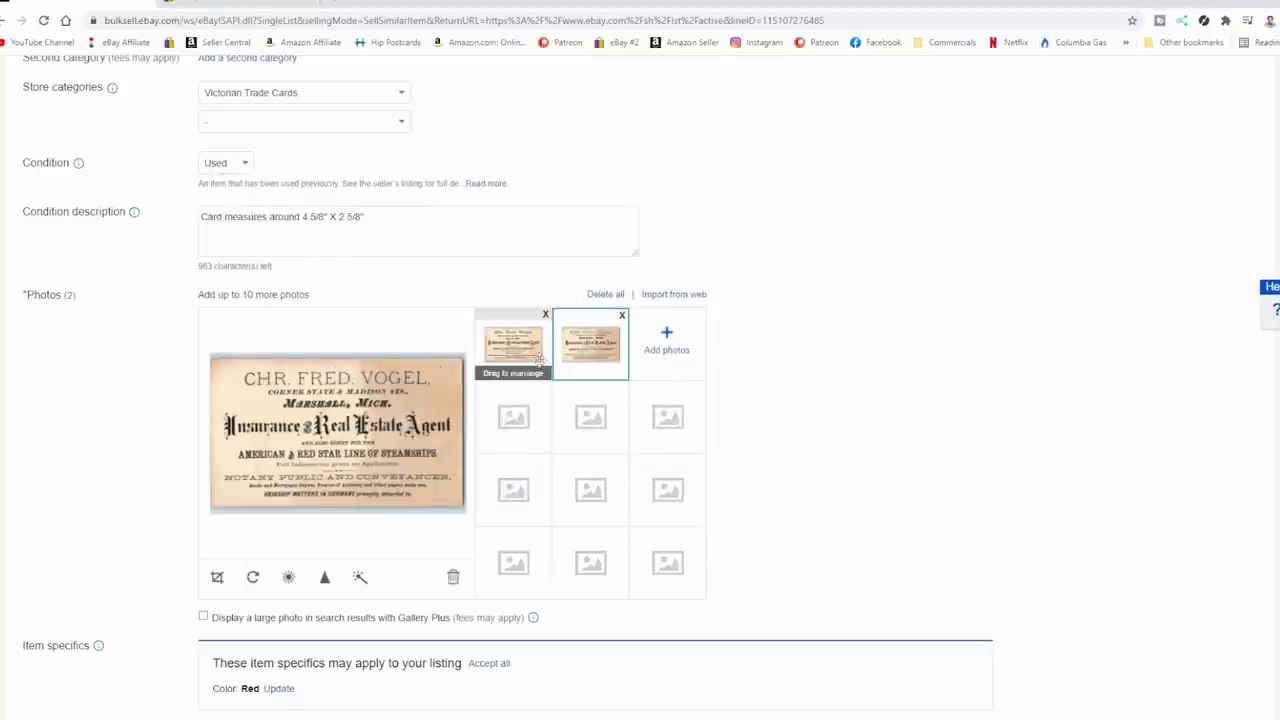
pyautogui.click(522, 344)
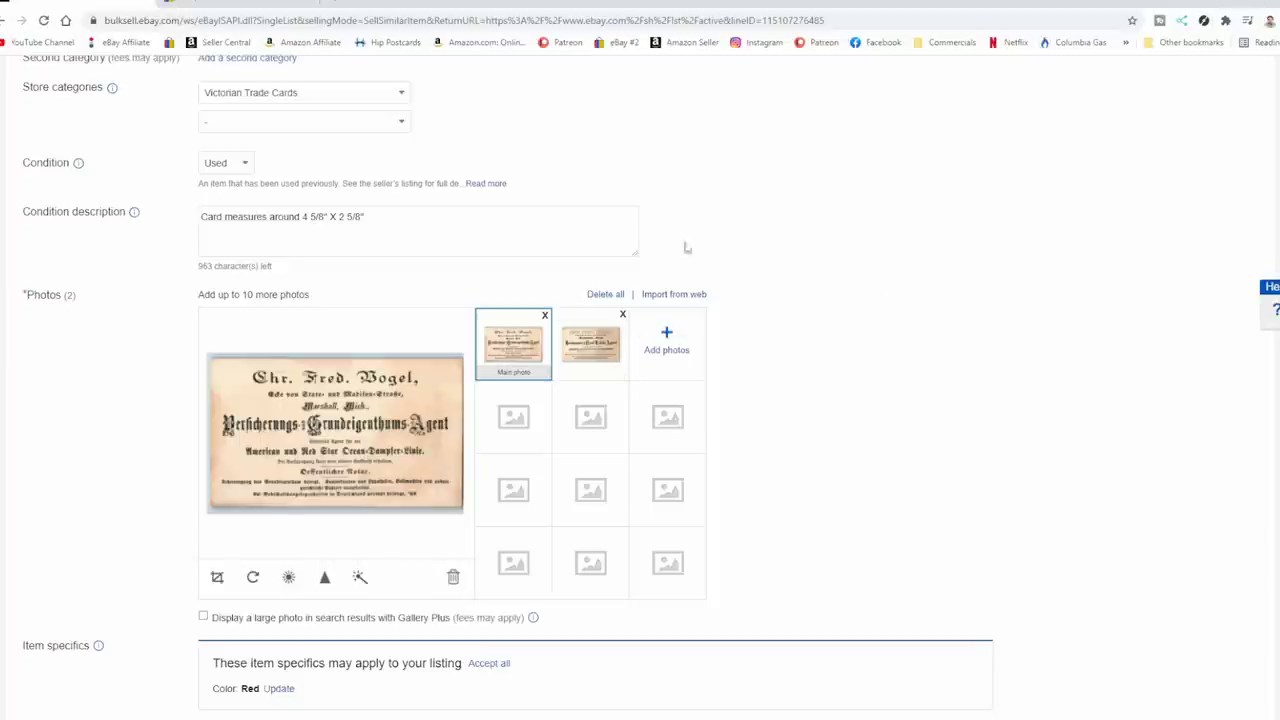
# Step: Copy "Marshall, MI" from the title and research sold products for "Marshall, MI trade card" in Collectibles
pyautogui.scroll(3, 686, 246)
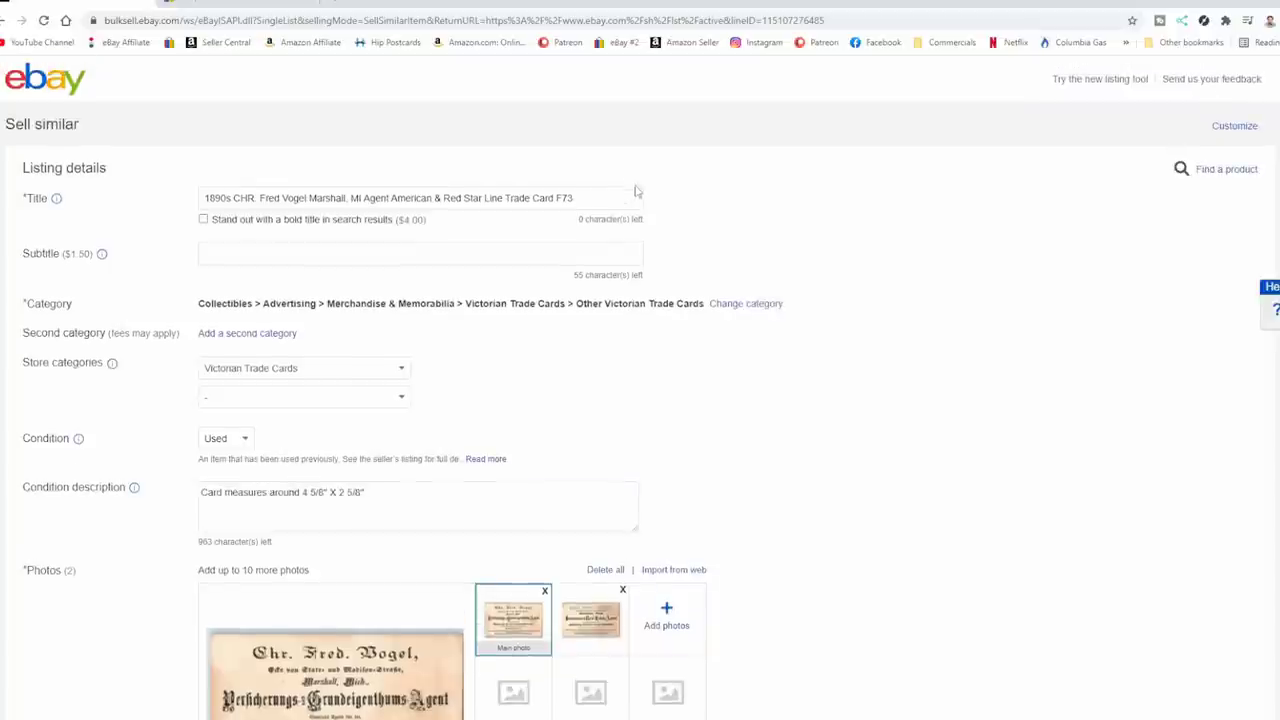
pyautogui.doubleClick(313, 196)
pyautogui.moveTo(348, 197); pyautogui.dragTo(362, 197)
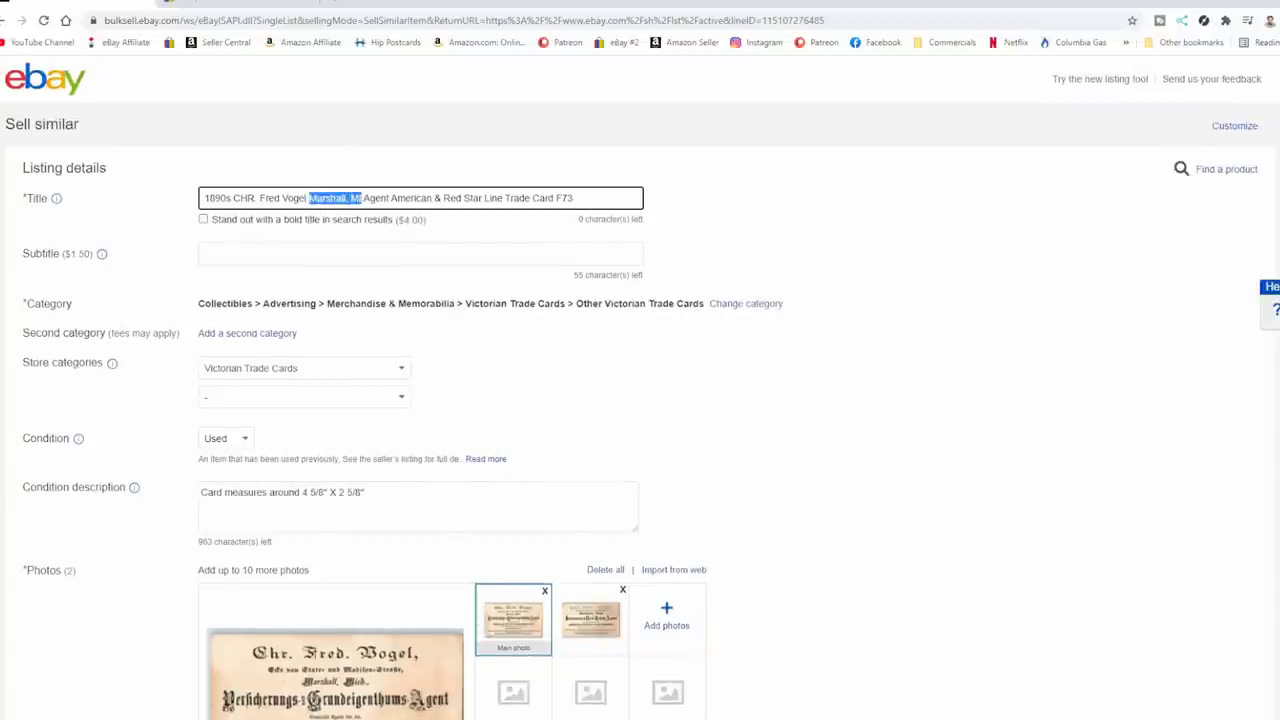
pyautogui.hotkey('ctrl', 'c')
pyautogui.hotkey('ctrl', 'Tab')
pyautogui.click(372, 264)
pyautogui.hotkey('ctrl', 'v')
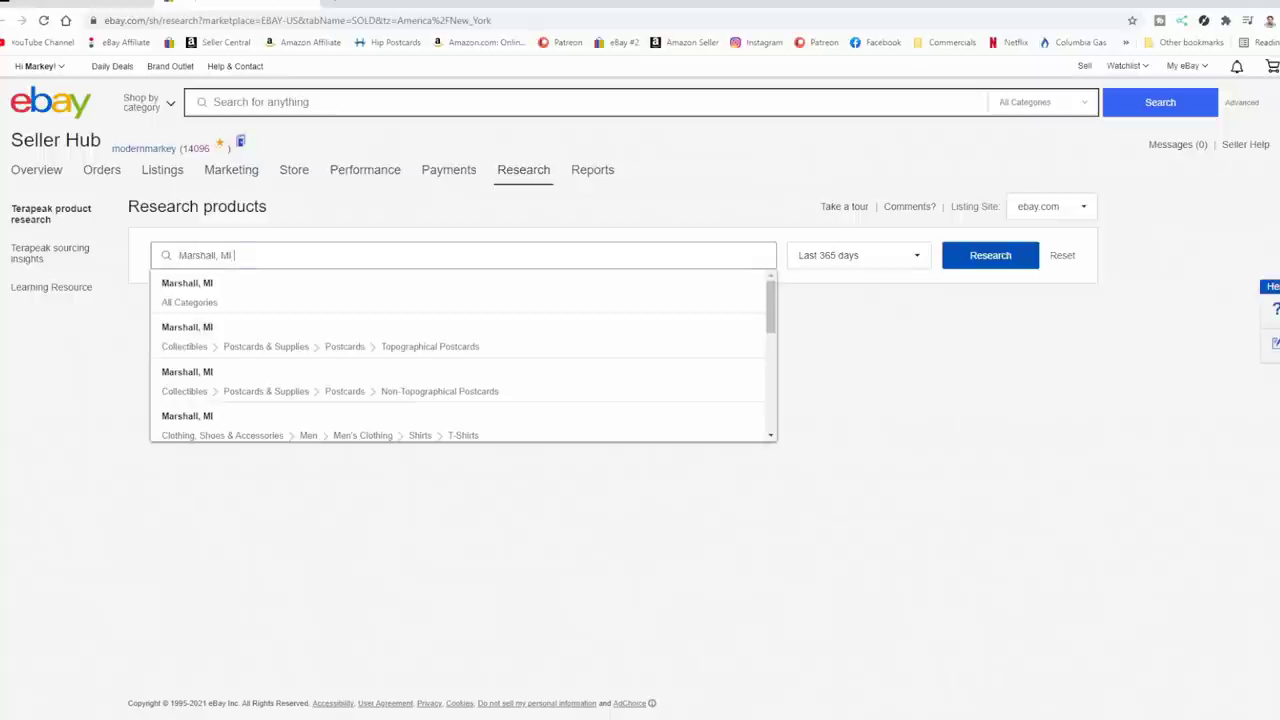
pyautogui.write('trade card')
pyautogui.press('Return')
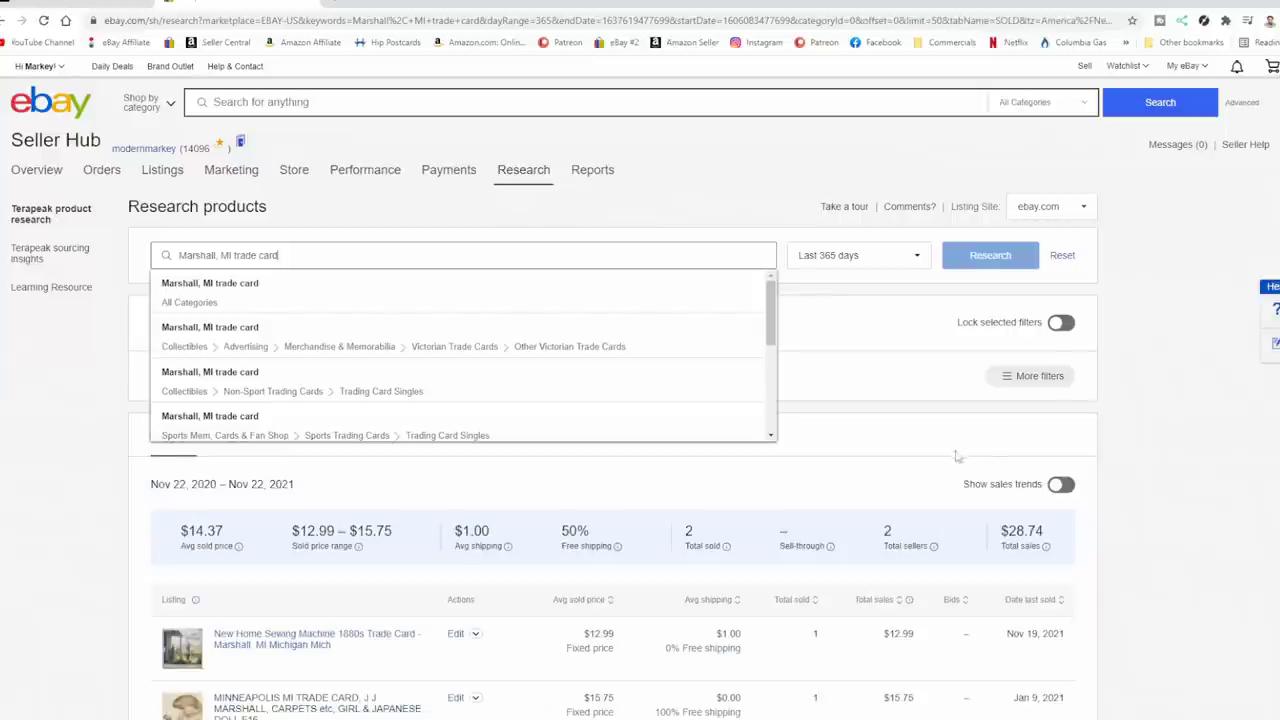
pyautogui.scroll(-2, 868, 405)
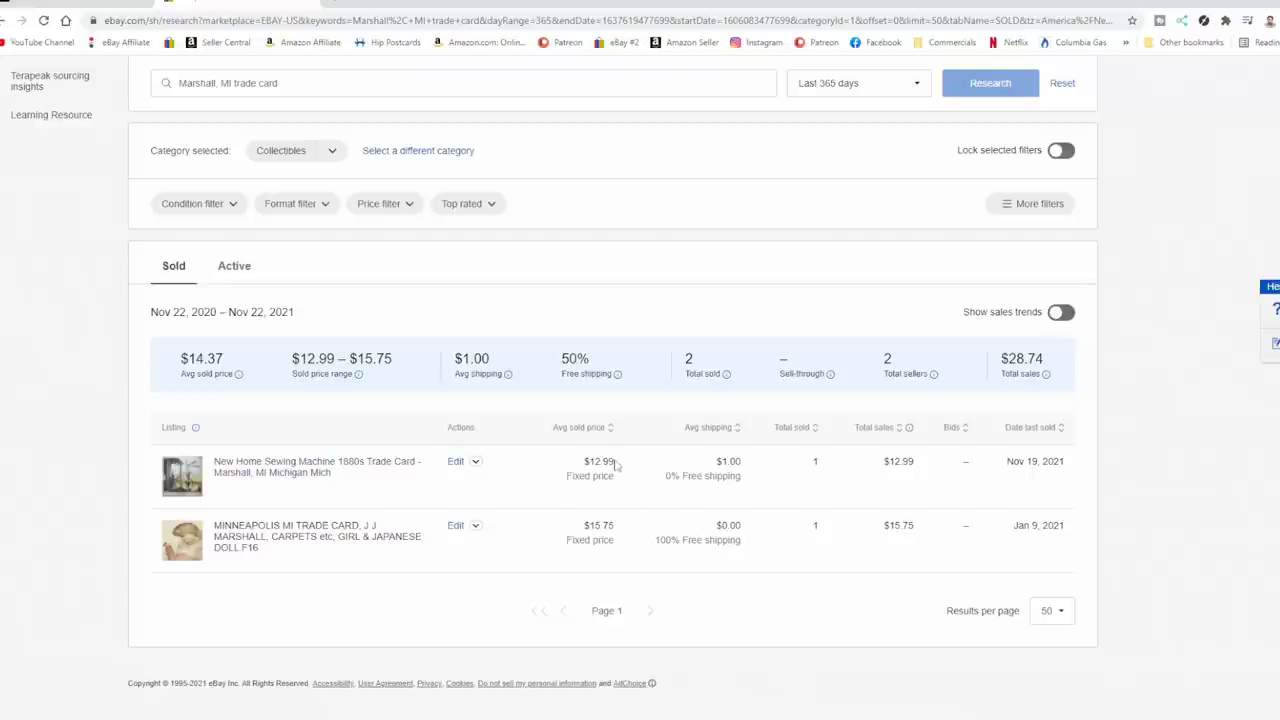
# Step: Change the product research query to "Marshall, Michigan trade card" and run it
pyautogui.scroll(2, 287, 487)
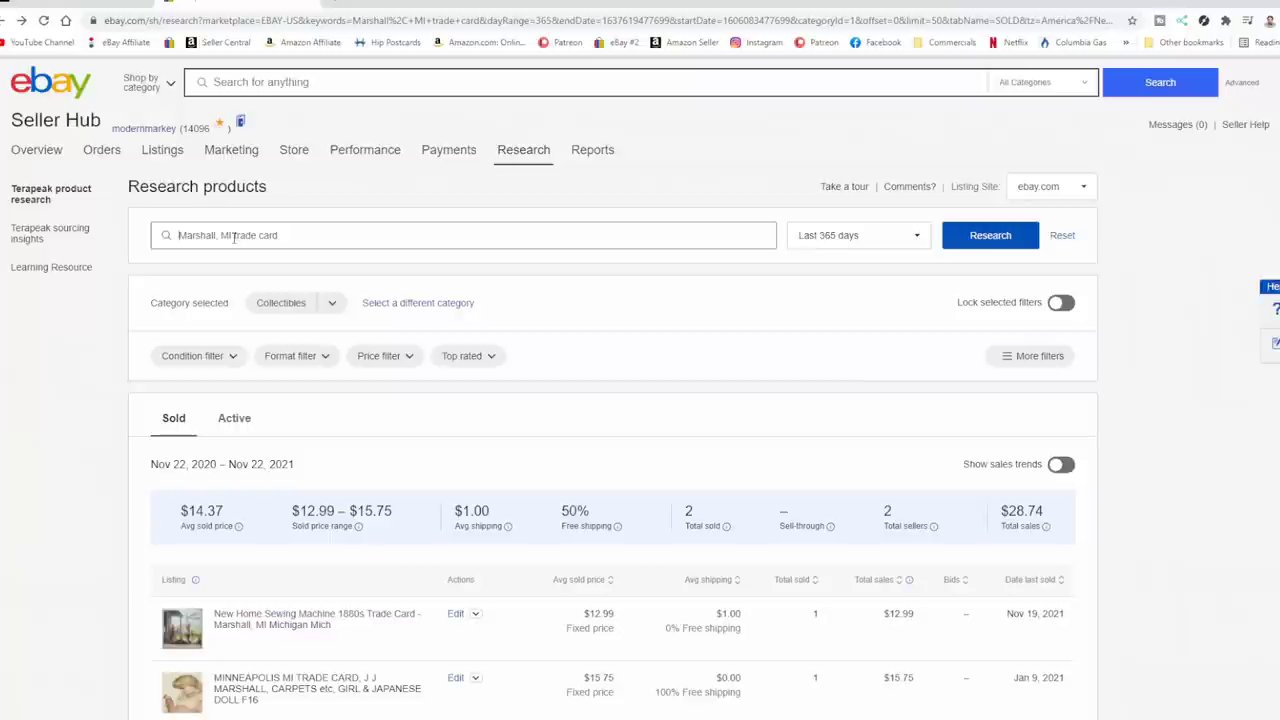
pyautogui.click(232, 235)
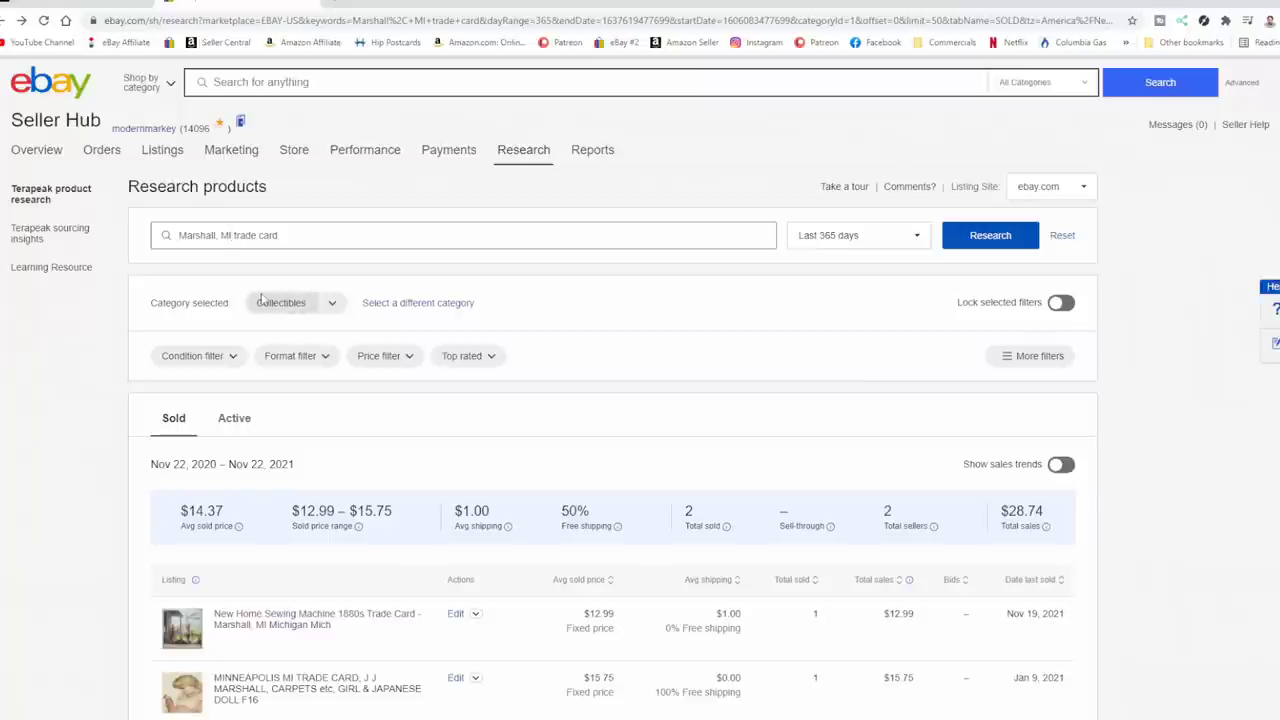
pyautogui.press('BackSpace')
pyautogui.write('ichi')
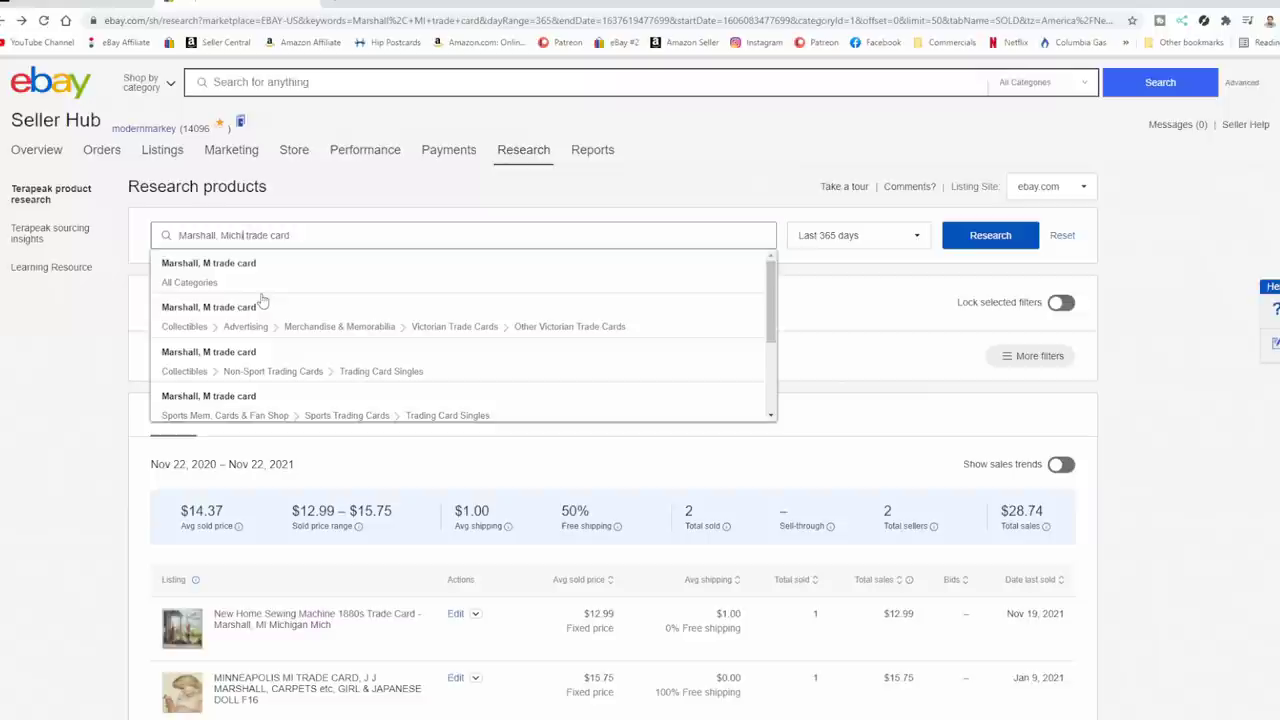
pyautogui.write('gan')
pyautogui.press('Return')
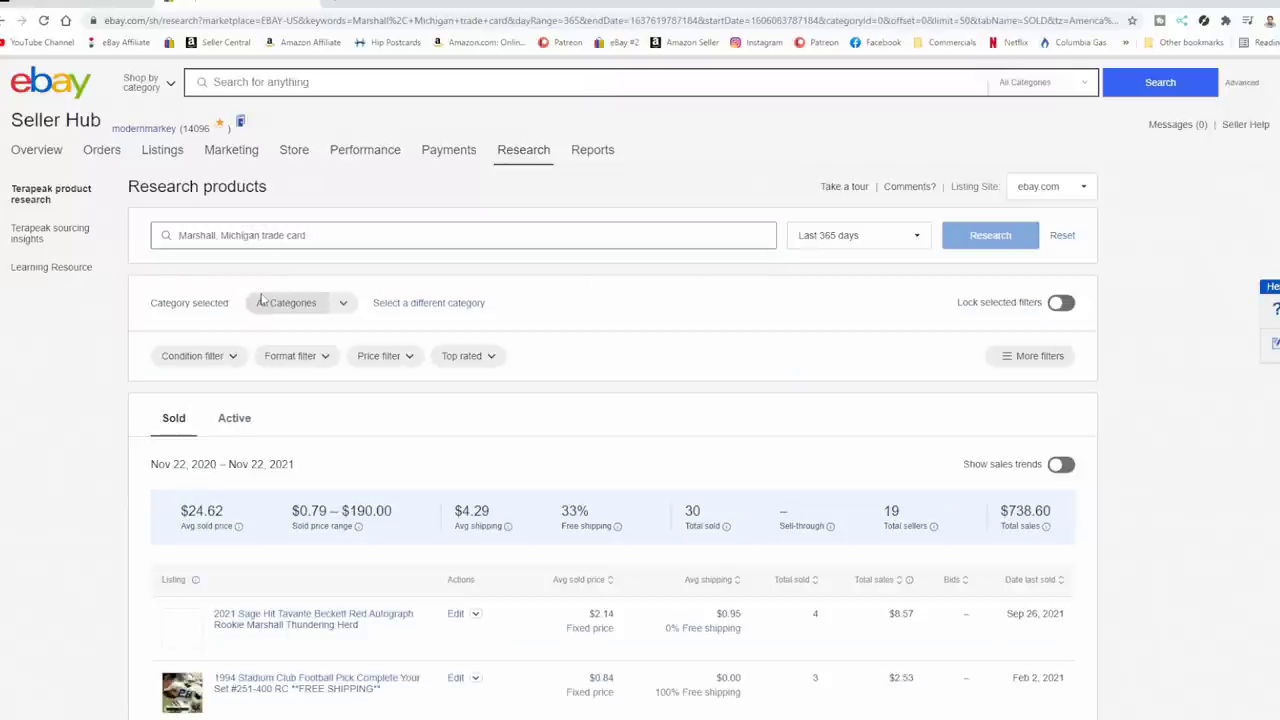
# Step: Look through the sold results and their category breakdown, and apply the category selection
pyautogui.scroll(-3, 636, 433)
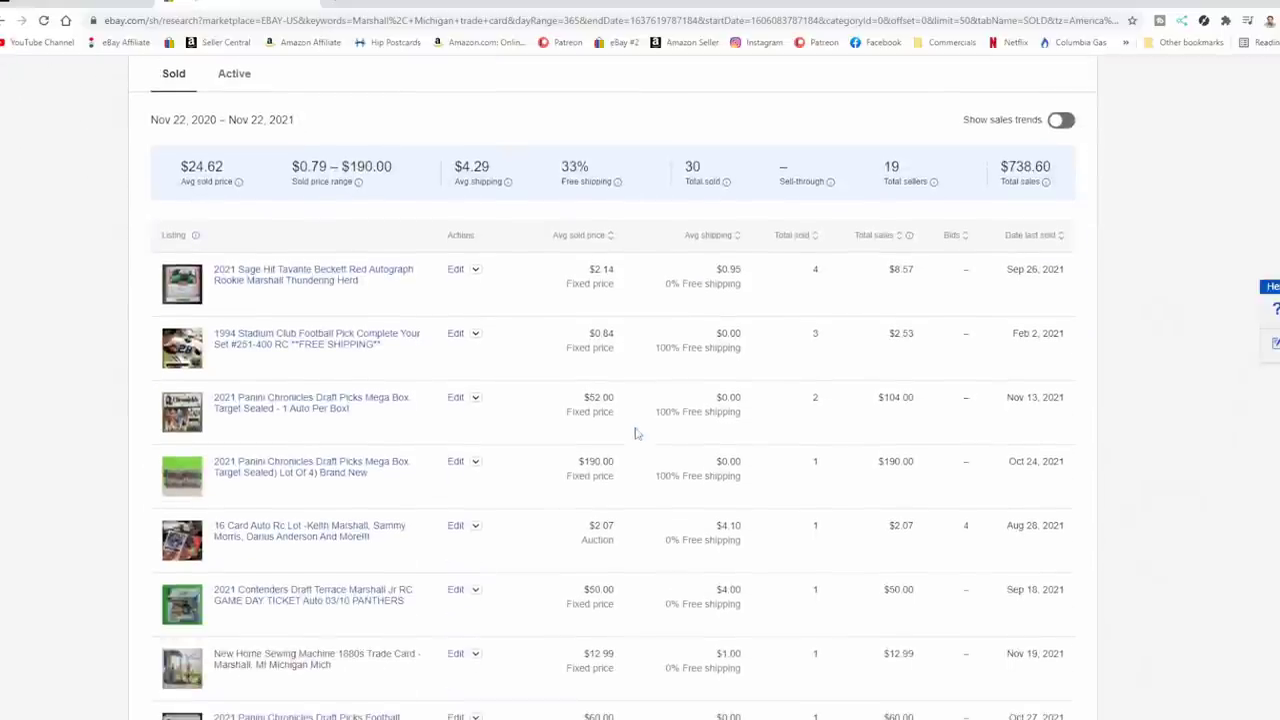
pyautogui.scroll(3, 608, 352)
pyautogui.click(460, 233)
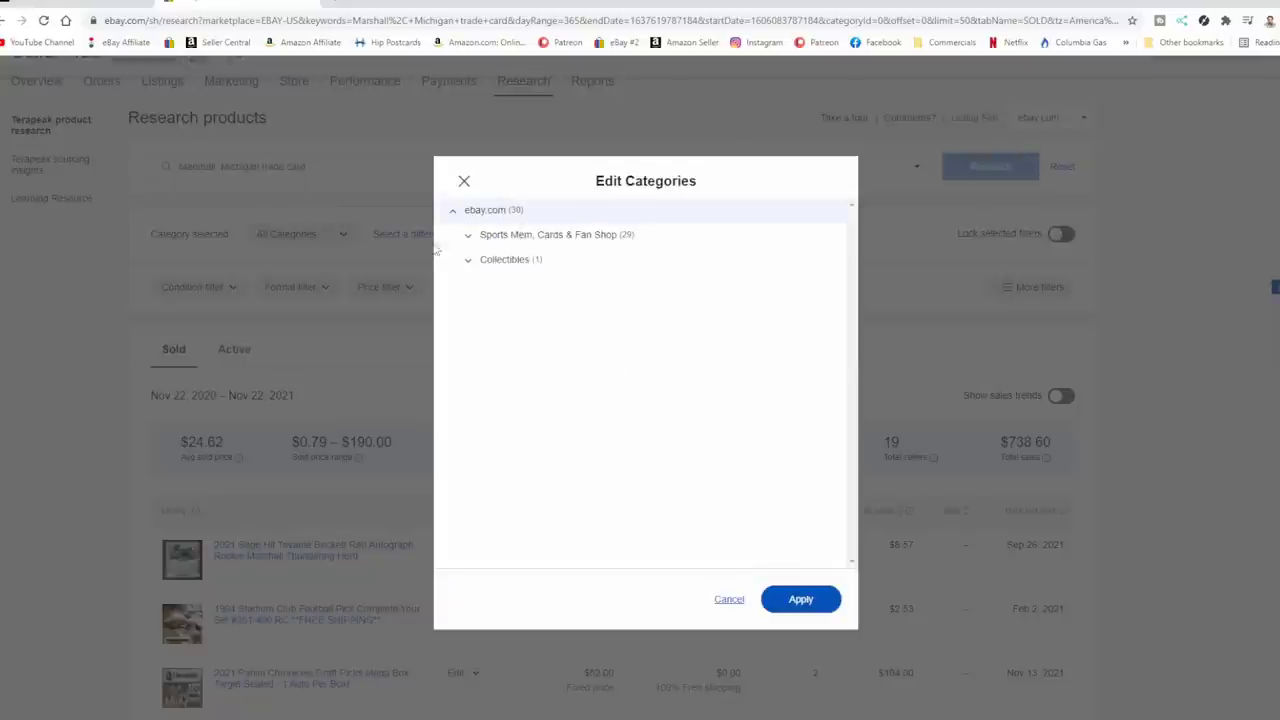
pyautogui.click(800, 599)
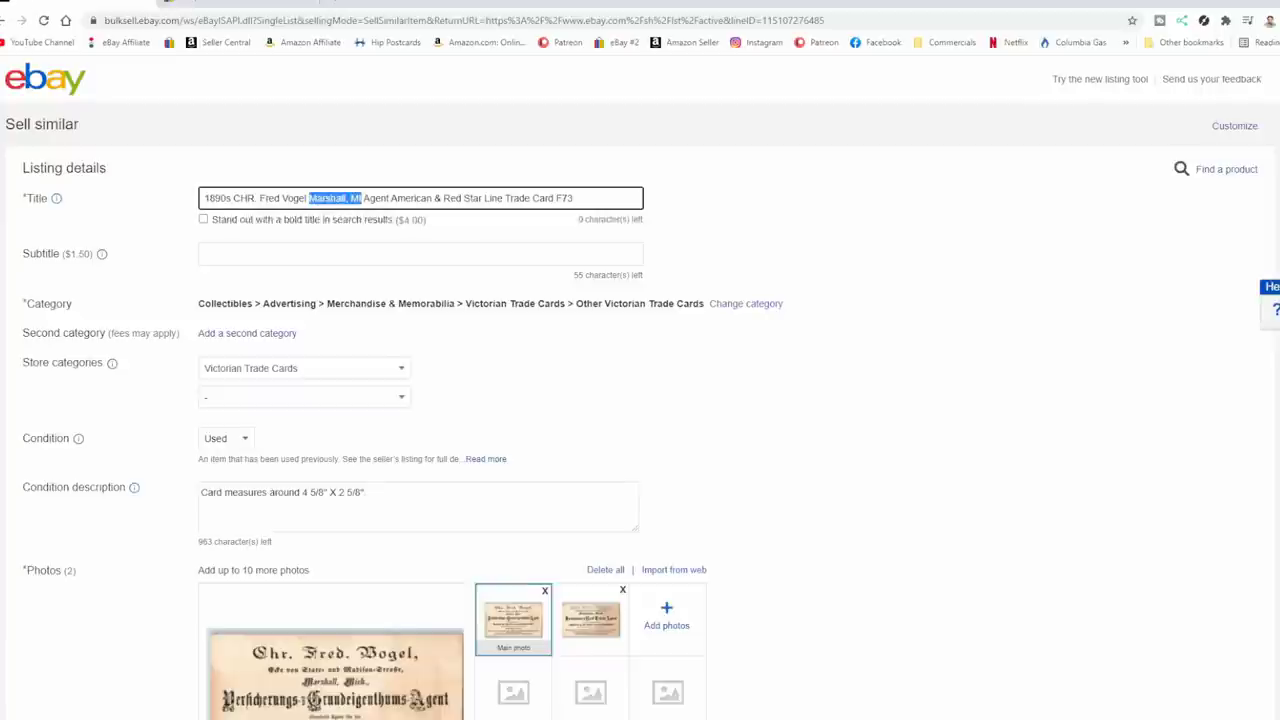
# Step: Remove the comma after Marshall and the period after CHR from the listing title
pyautogui.click(534, 373)
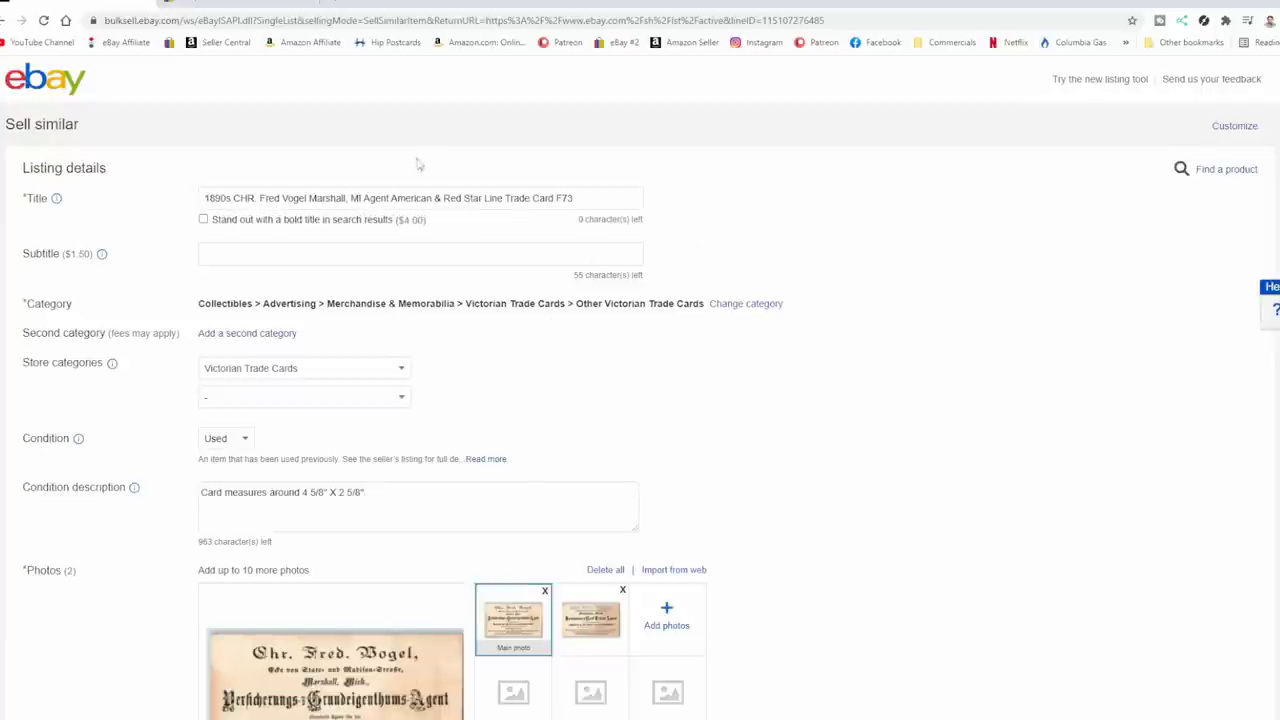
pyautogui.click(350, 198)
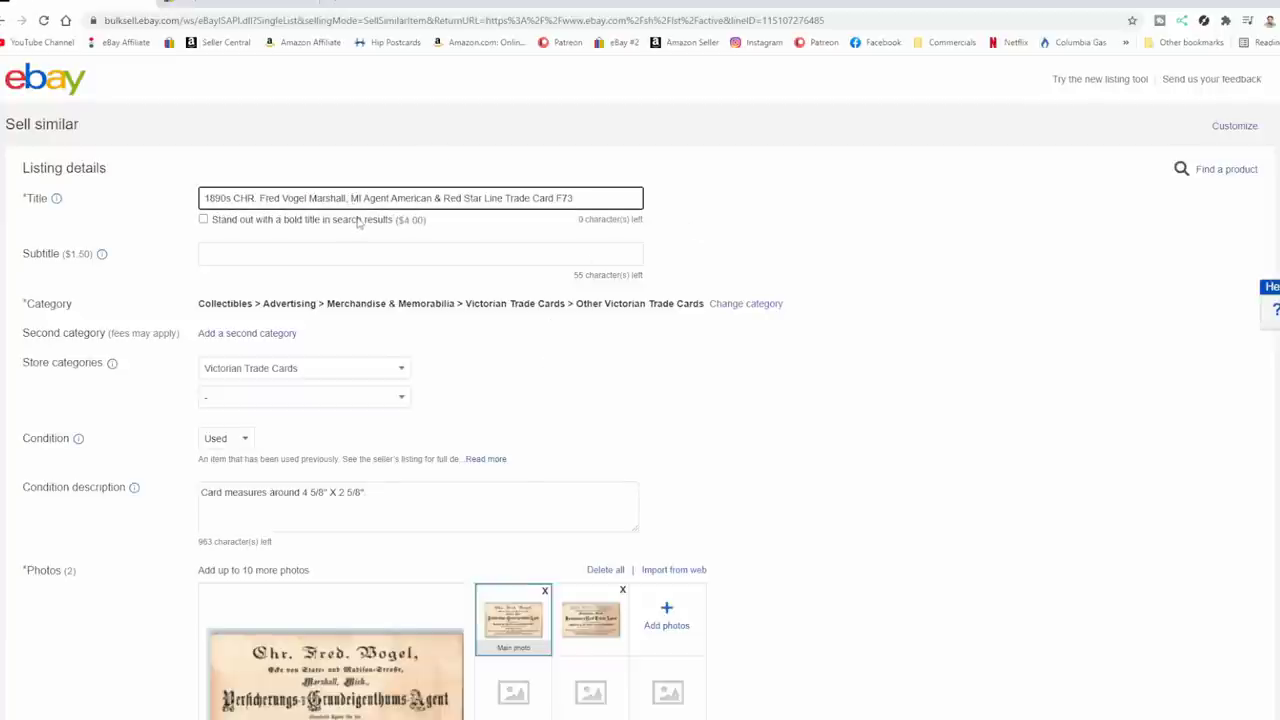
pyautogui.press('BackSpace')
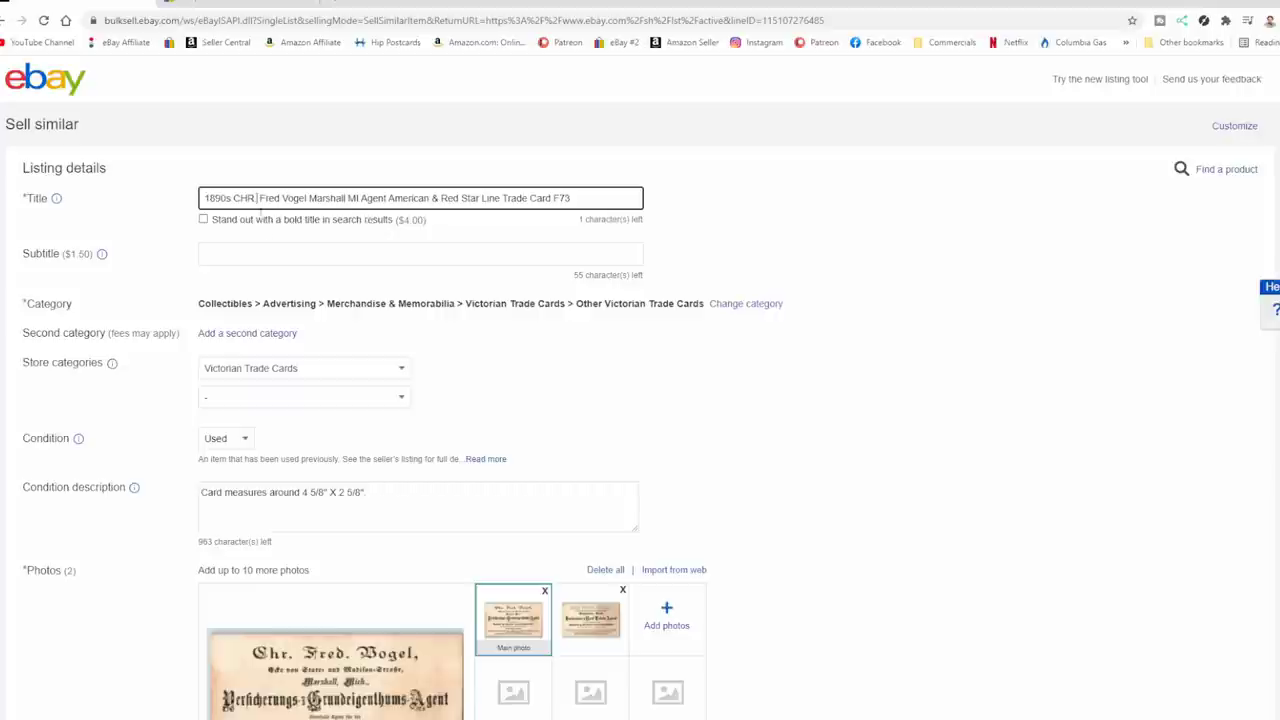
pyautogui.press('Delete')
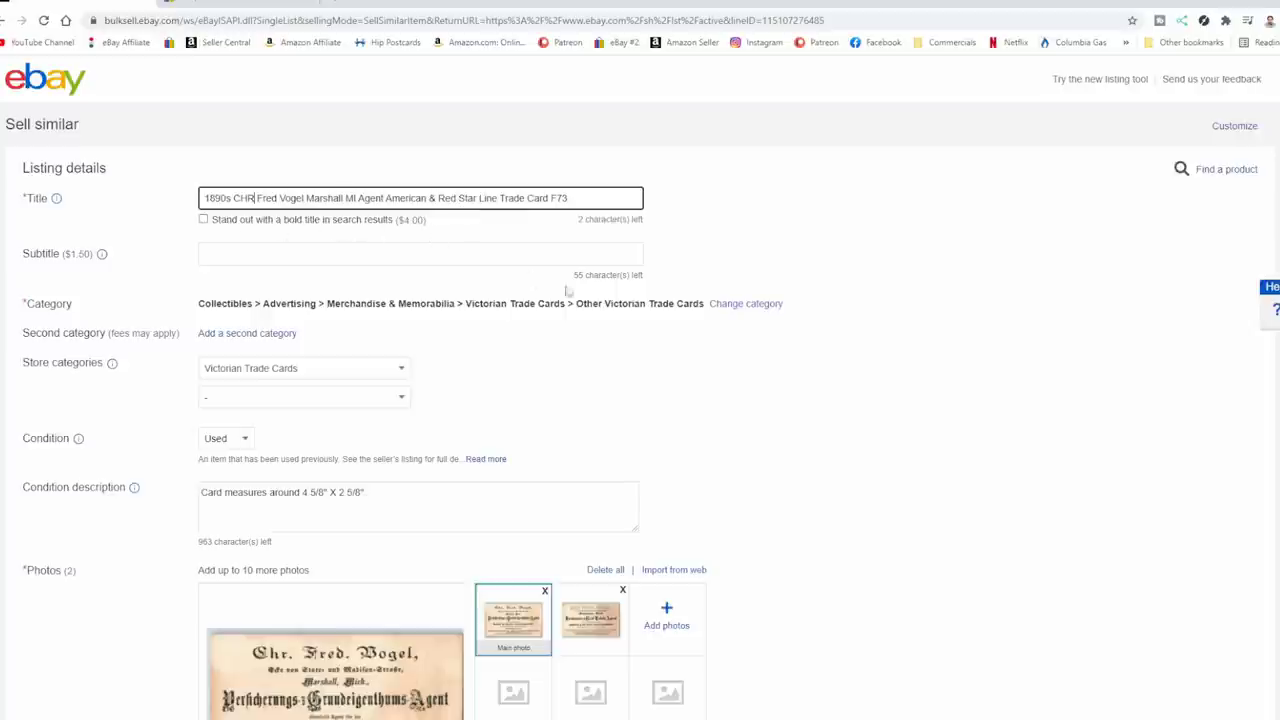
# Step: Set the listing's Buy It Now price to $57.50
pyautogui.scroll(-2, 677, 379)
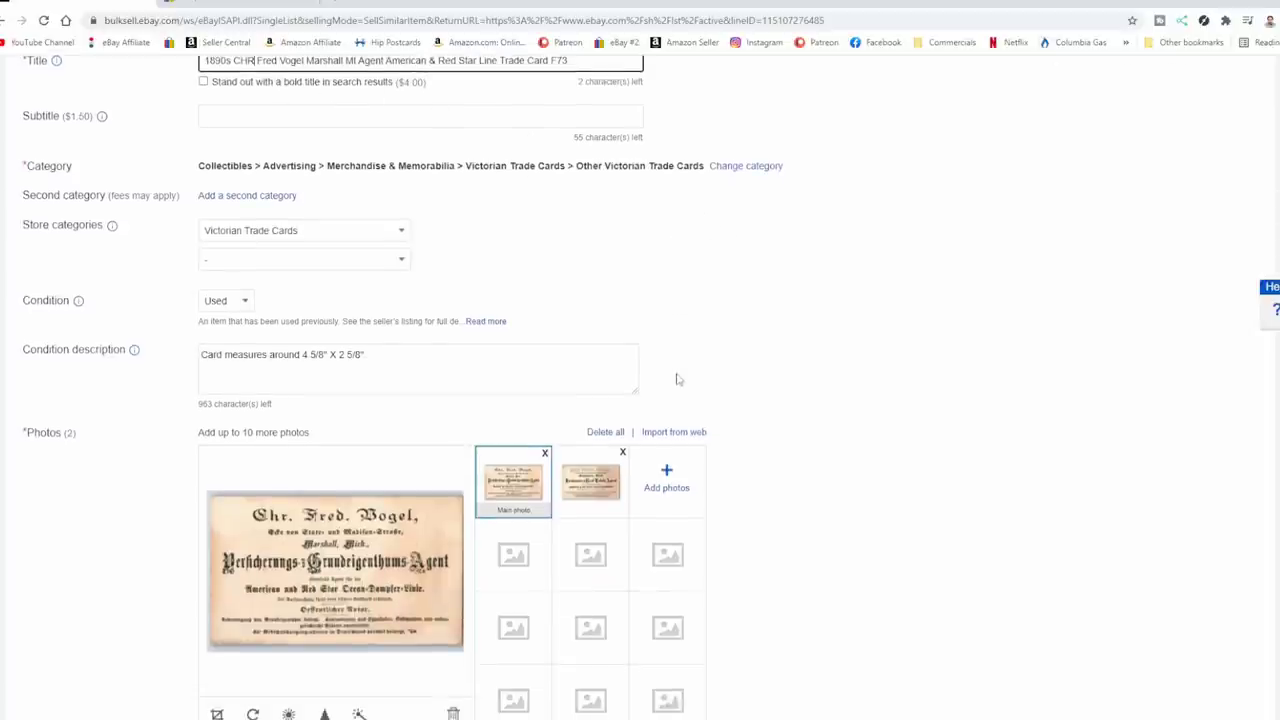
pyautogui.scroll(-5, 651, 394)
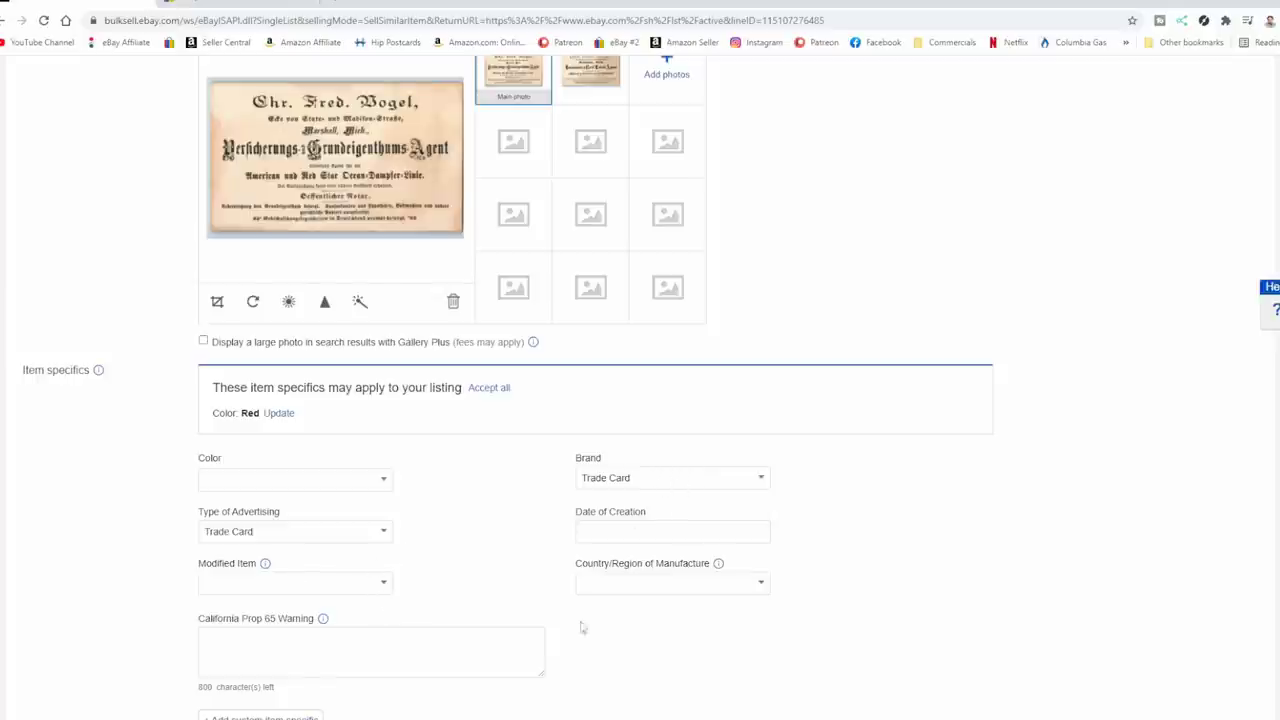
pyautogui.scroll(-2, 666, 603)
pyautogui.scroll(-3, 673, 580)
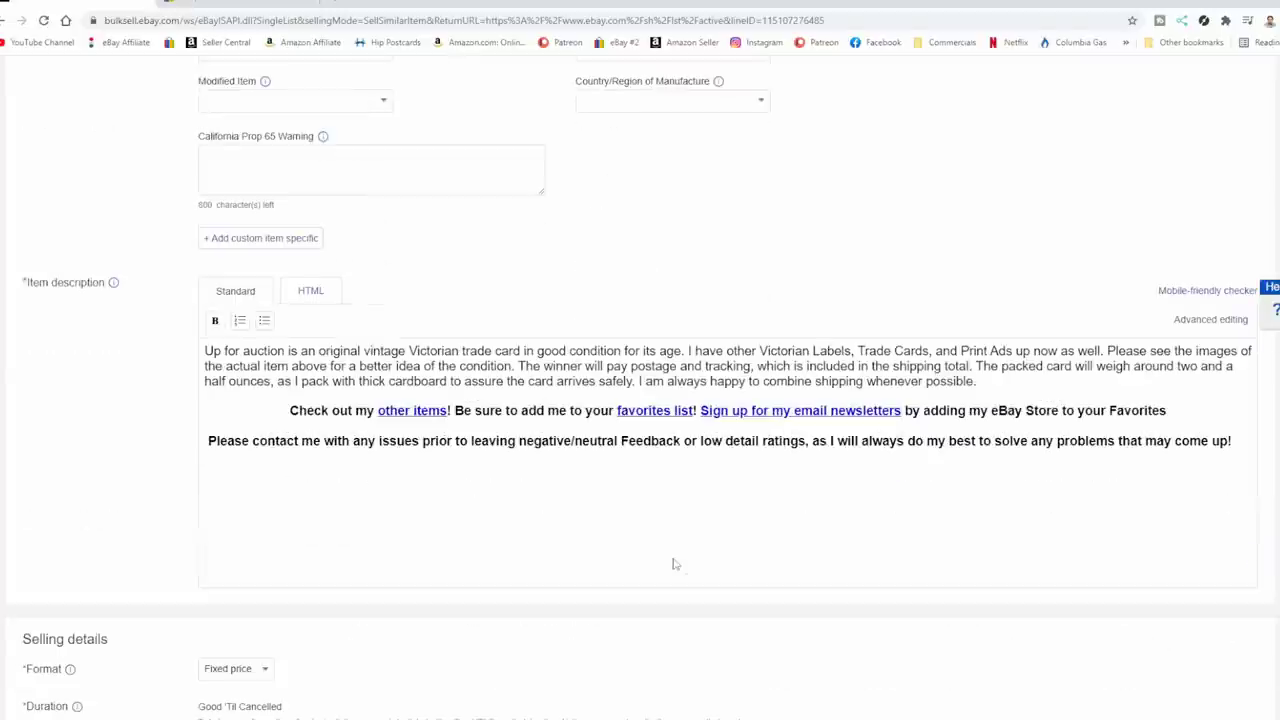
pyautogui.scroll(-3, 443, 494)
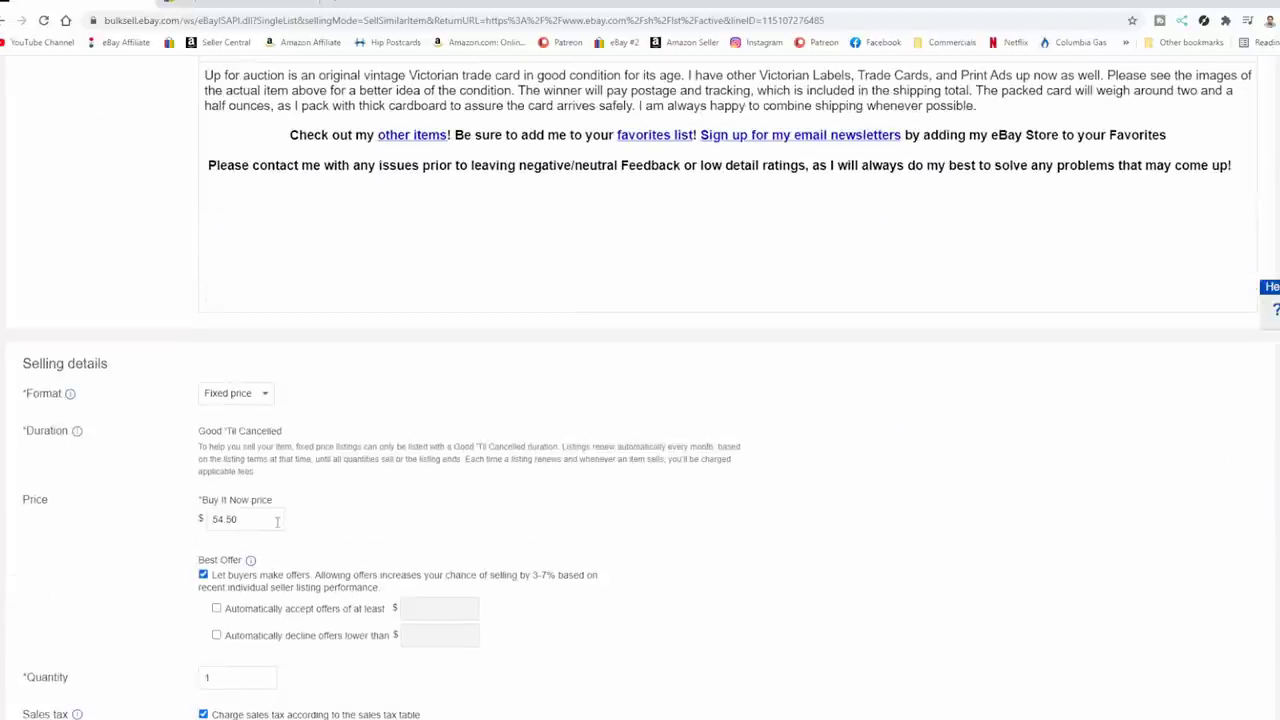
pyautogui.moveTo(278, 520); pyautogui.dragTo(138, 518)
pyautogui.write('57')
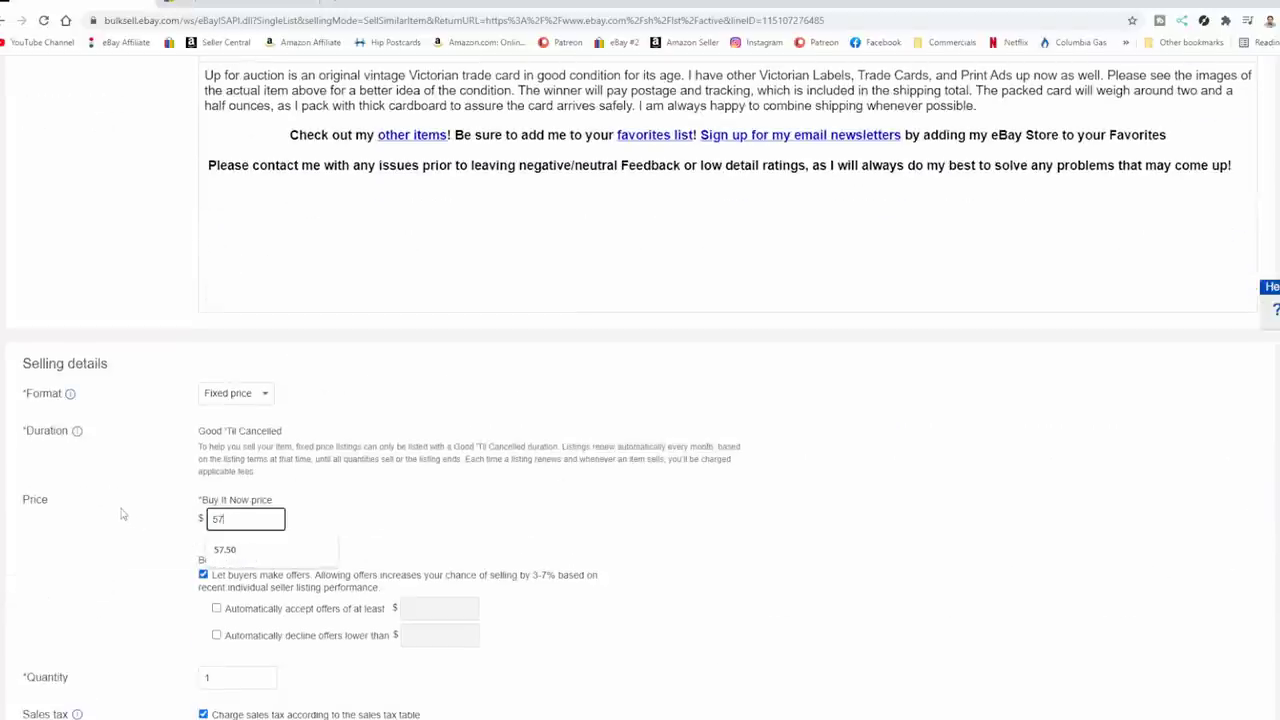
pyautogui.write('.50')
# Step: Review the shipping policies and package weight, and submit the trade card listing for sale
pyautogui.scroll(-7, 120, 514)
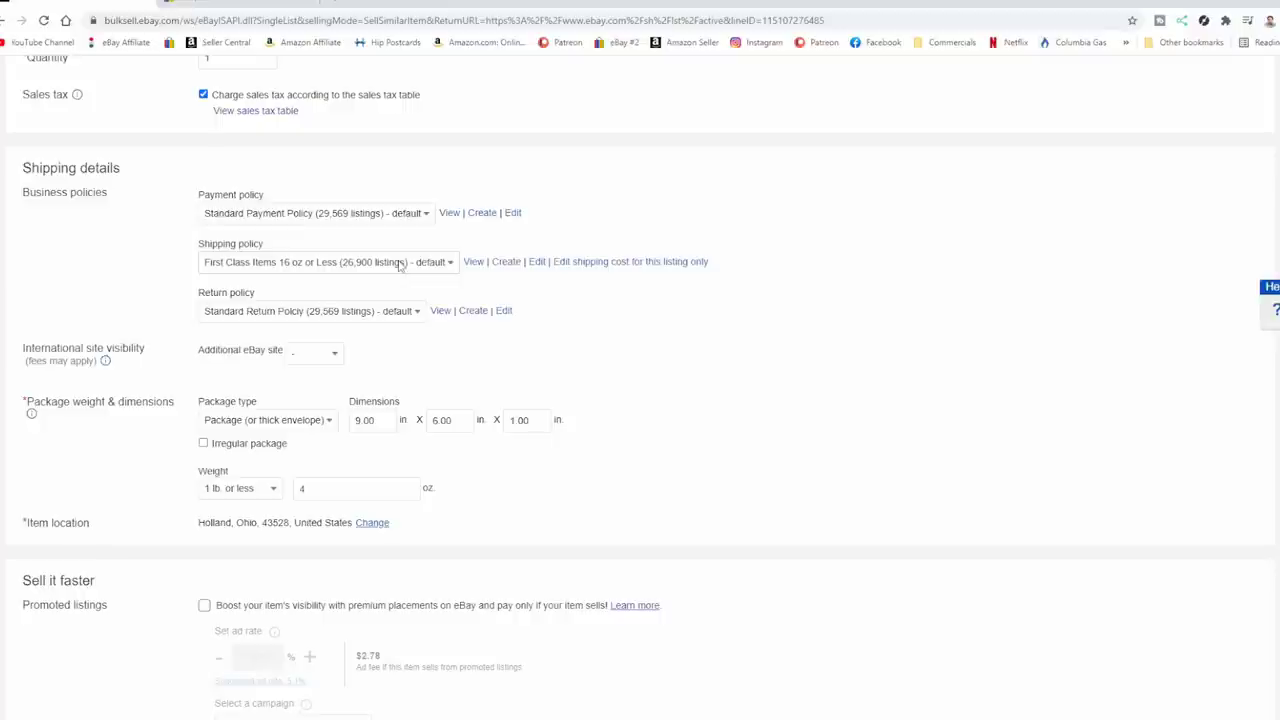
pyautogui.scroll(-2, 720, 400)
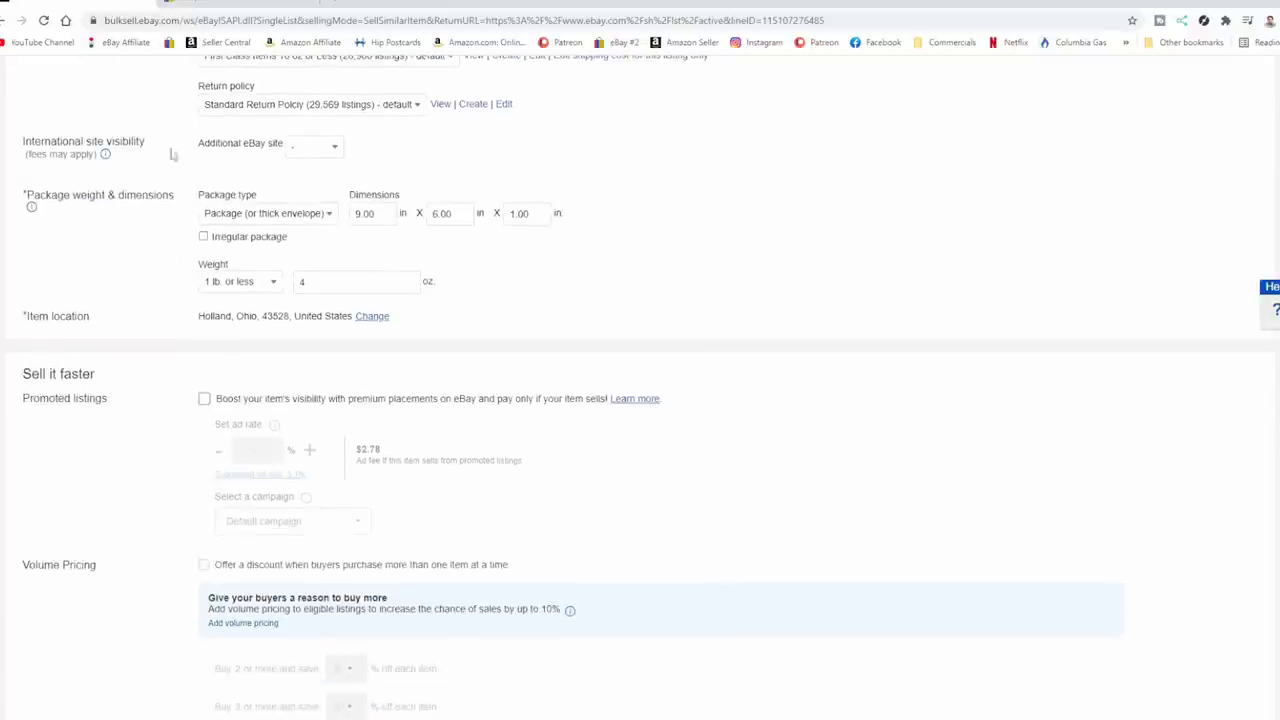
pyautogui.click(331, 287)
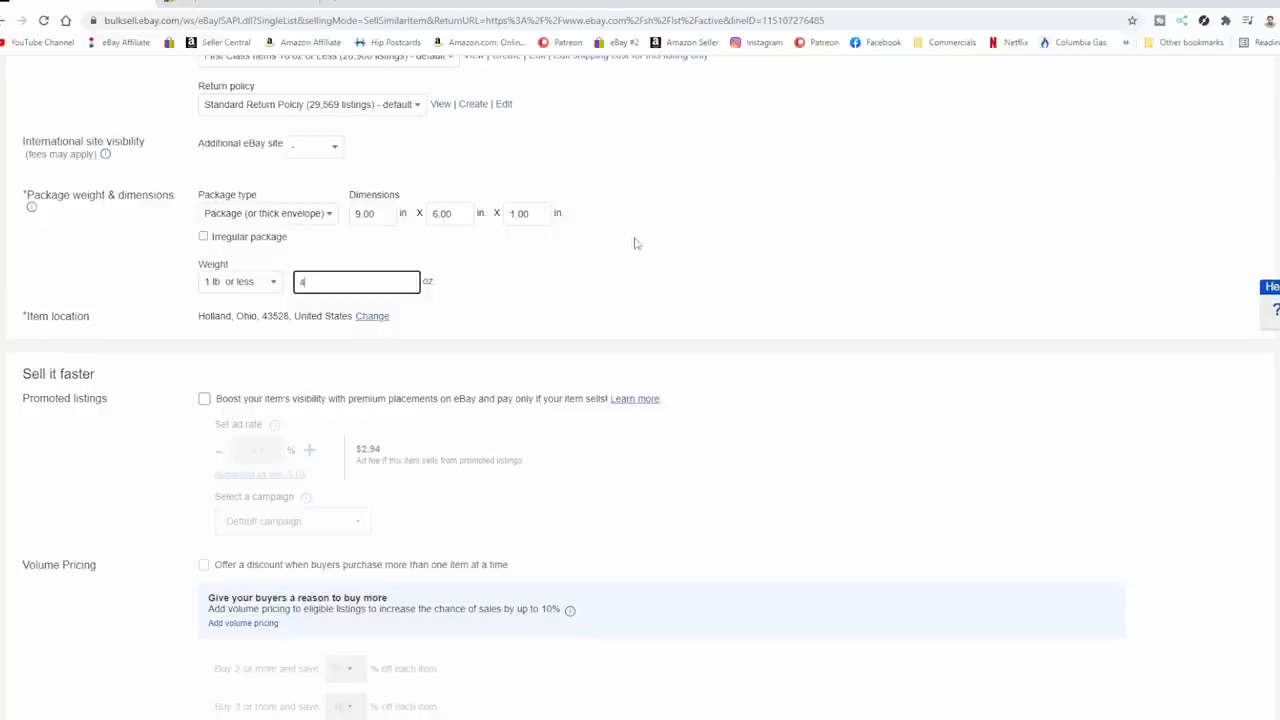
pyautogui.scroll(-3, 717, 289)
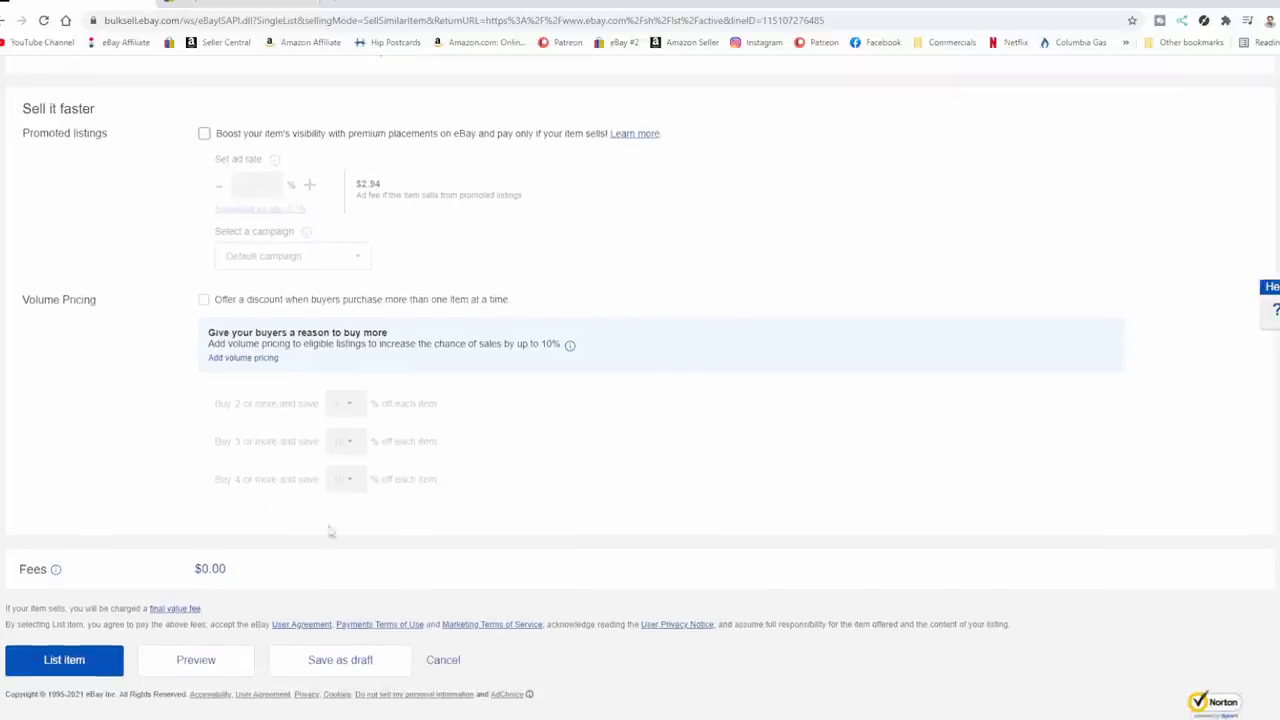
pyautogui.click(64, 660)
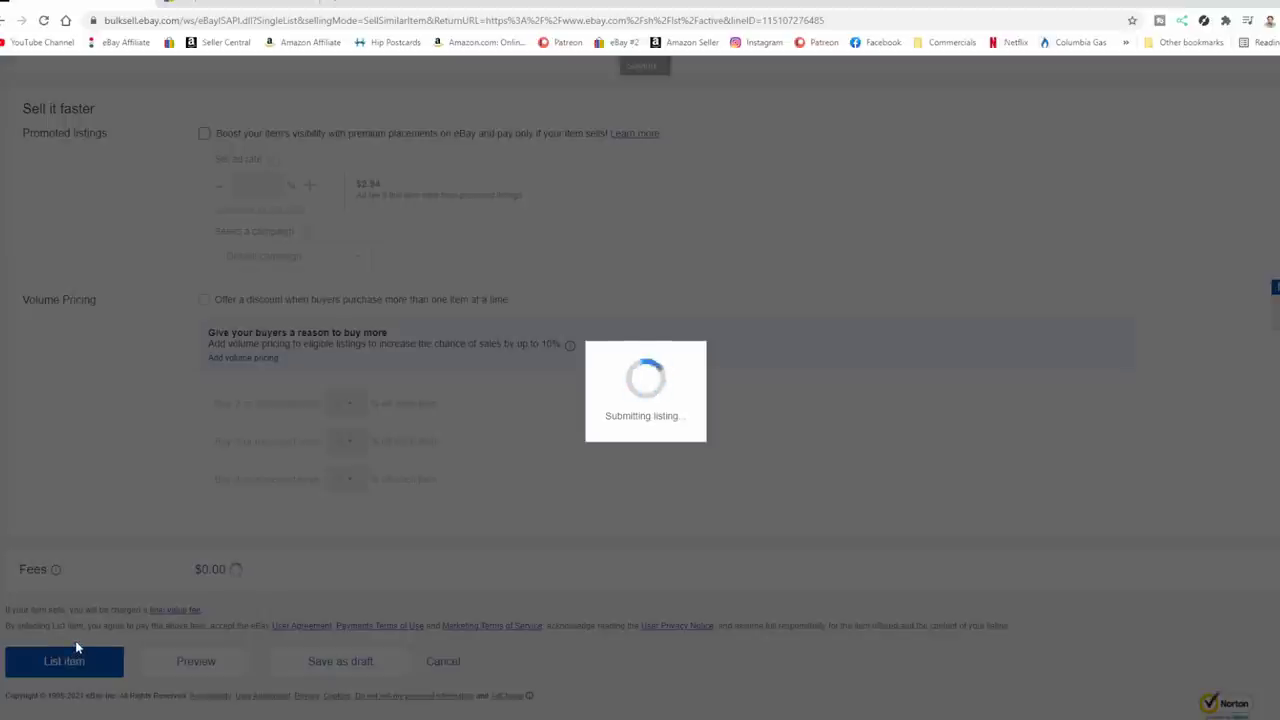
# Step: Create a similar listing for the second card and add "2" before F73 in its title
pyautogui.click(533, 465)
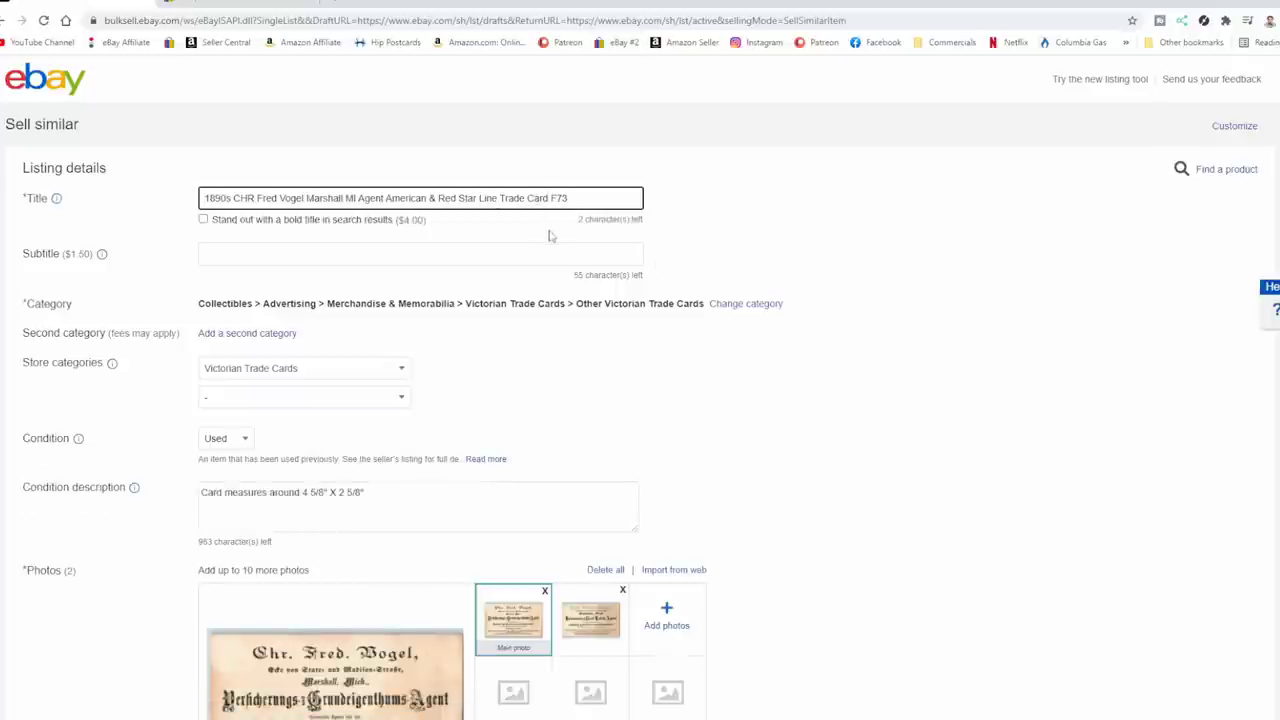
pyautogui.write('2')
# Step: Replace all listing photos with img20211122_16512423 and img20211122_16512824 from the A Buttons folder, and display the German side as the main photo
pyautogui.scroll(-2, 700, 349)
pyautogui.click(605, 432)
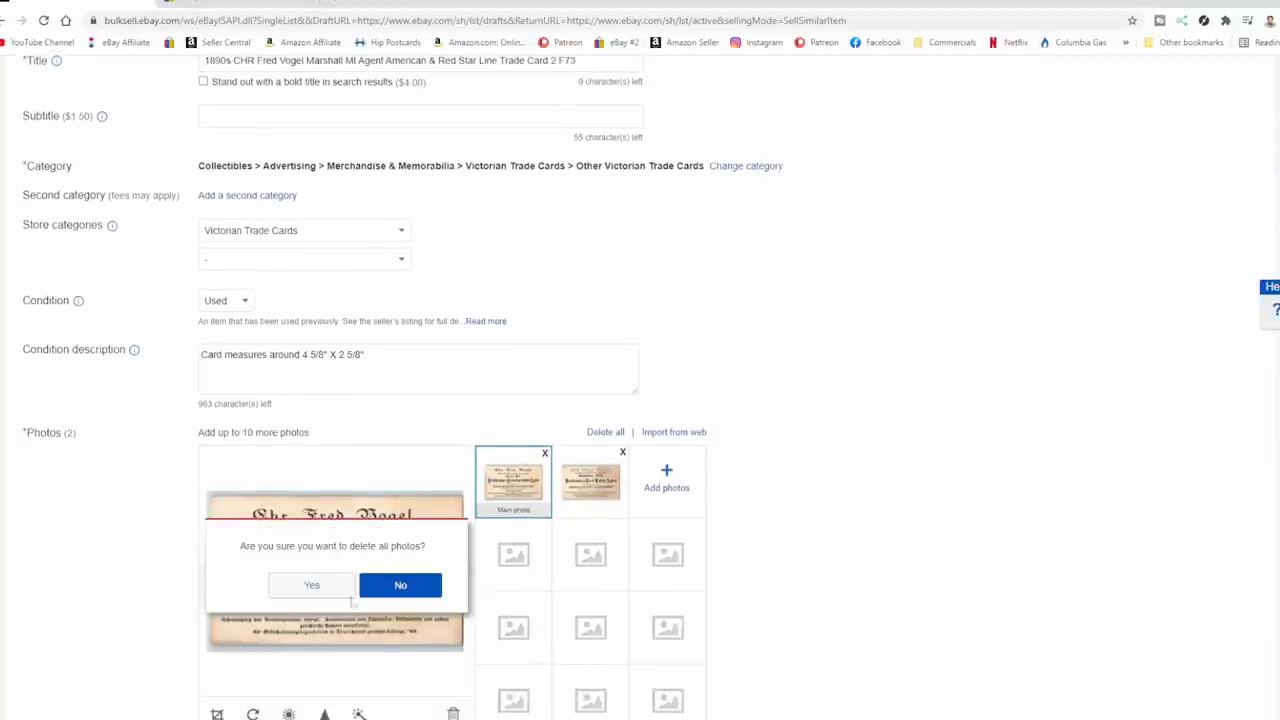
pyautogui.click(322, 594)
pyautogui.click(517, 482)
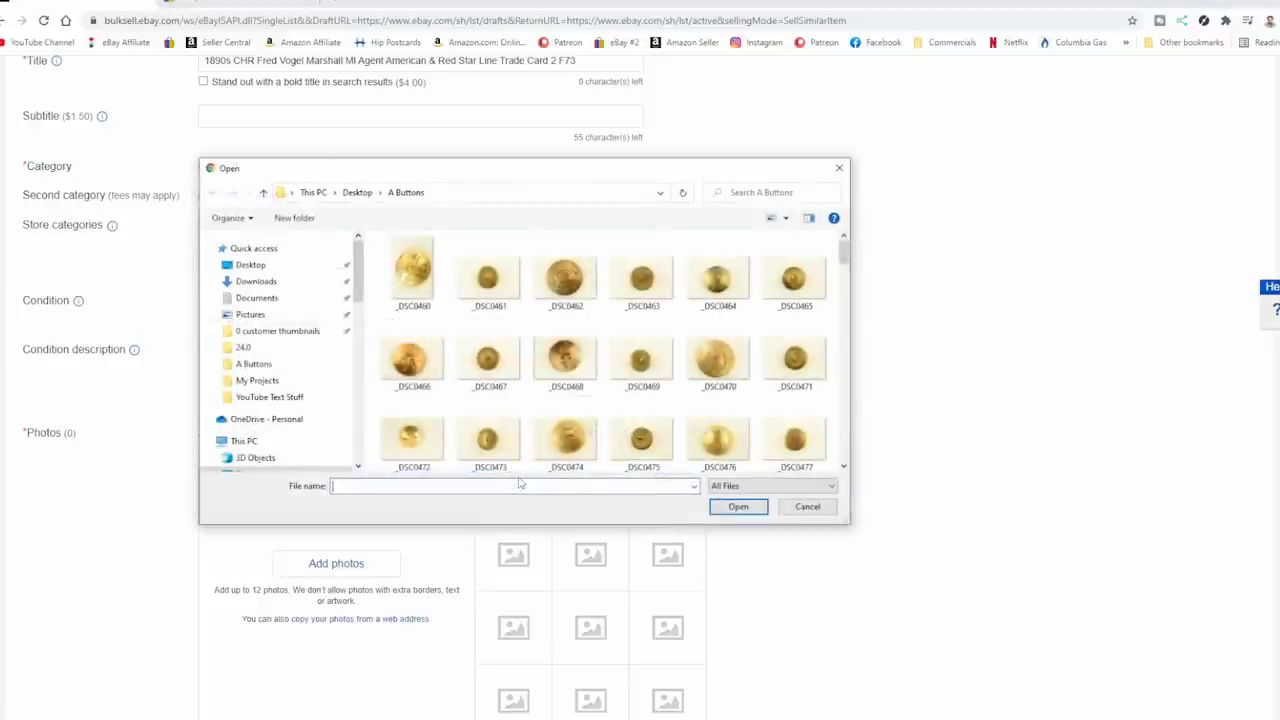
pyautogui.scroll(-10, 728, 252)
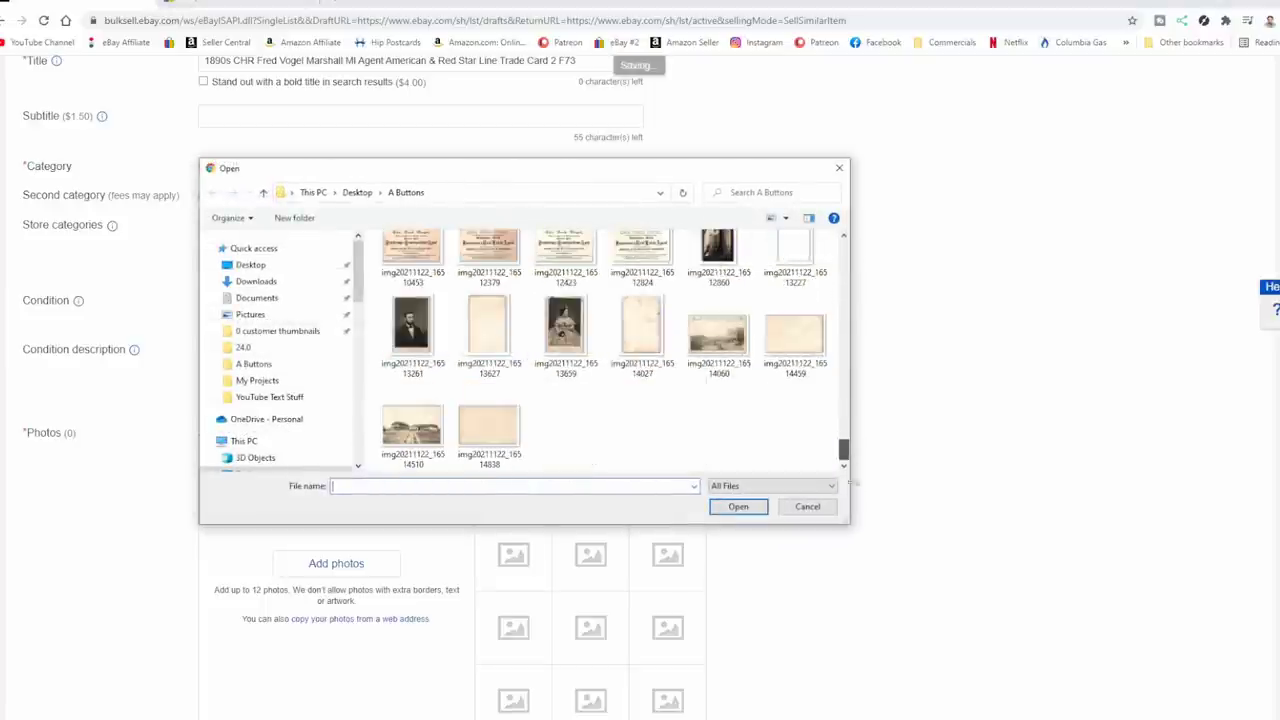
pyautogui.click(562, 255)
pyautogui.keyDown('ctrl'); pyautogui.click(640, 275); pyautogui.keyUp('ctrl')
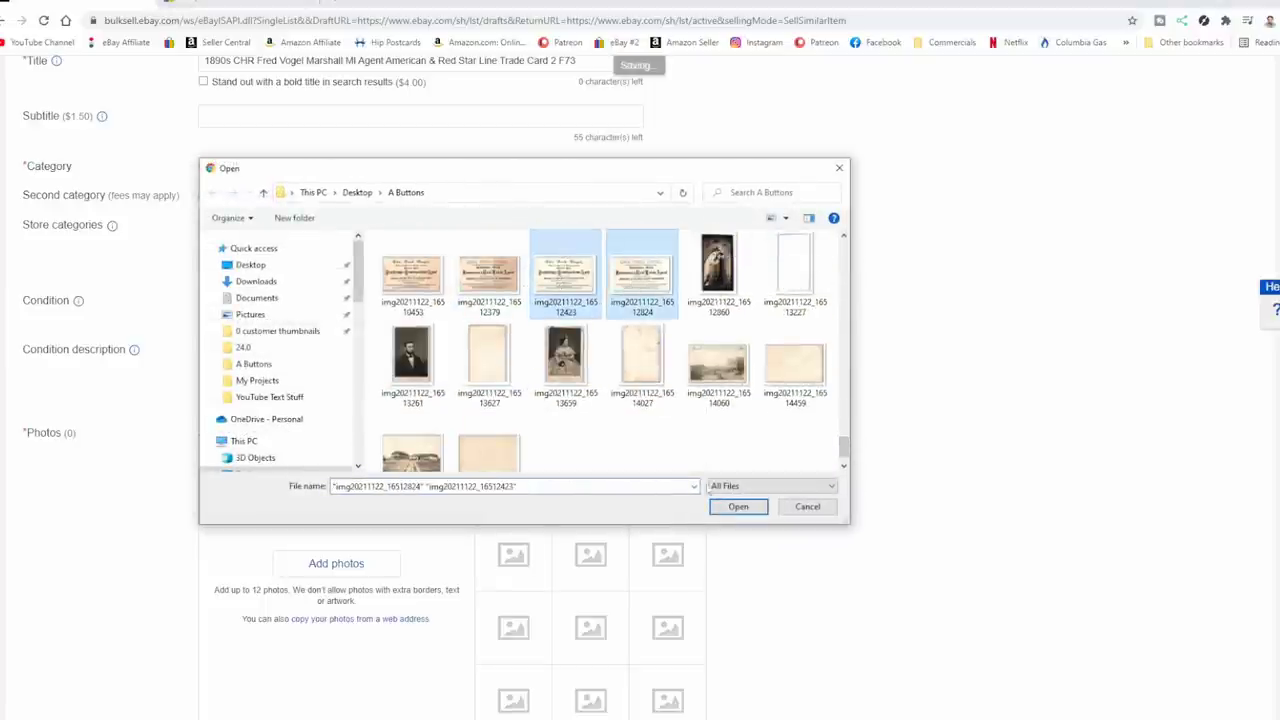
pyautogui.click(736, 507)
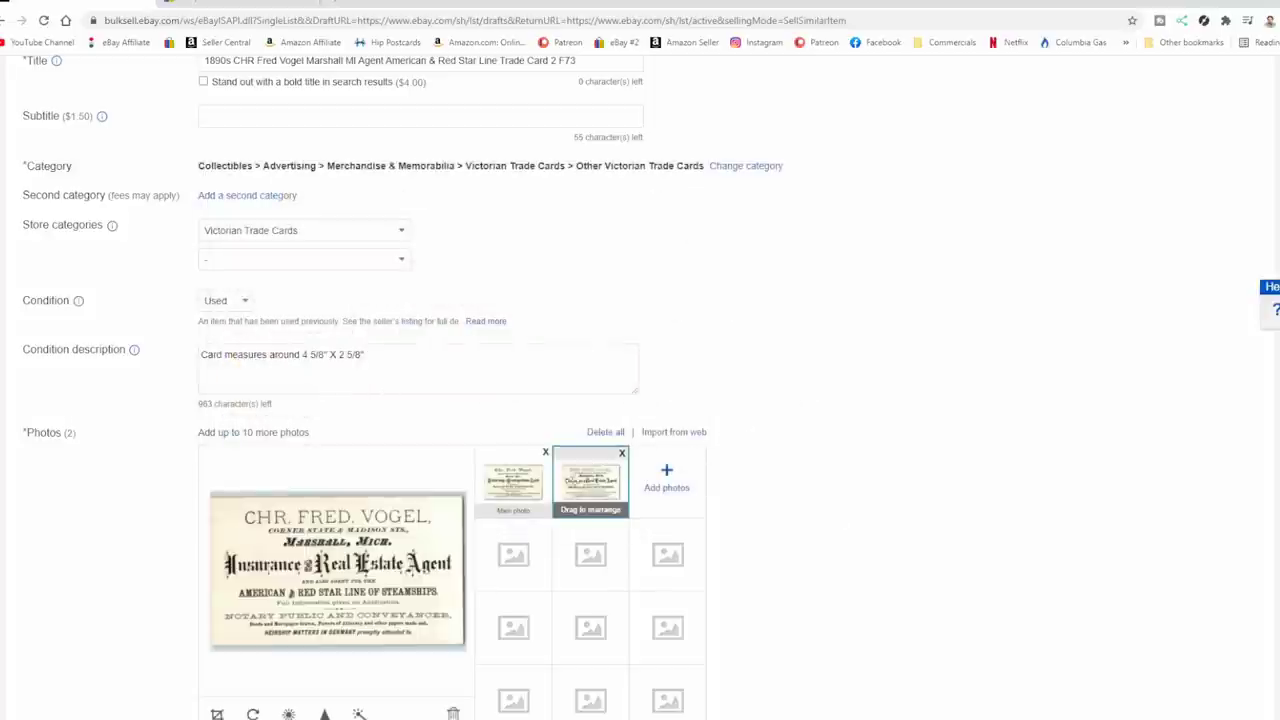
pyautogui.click(516, 484)
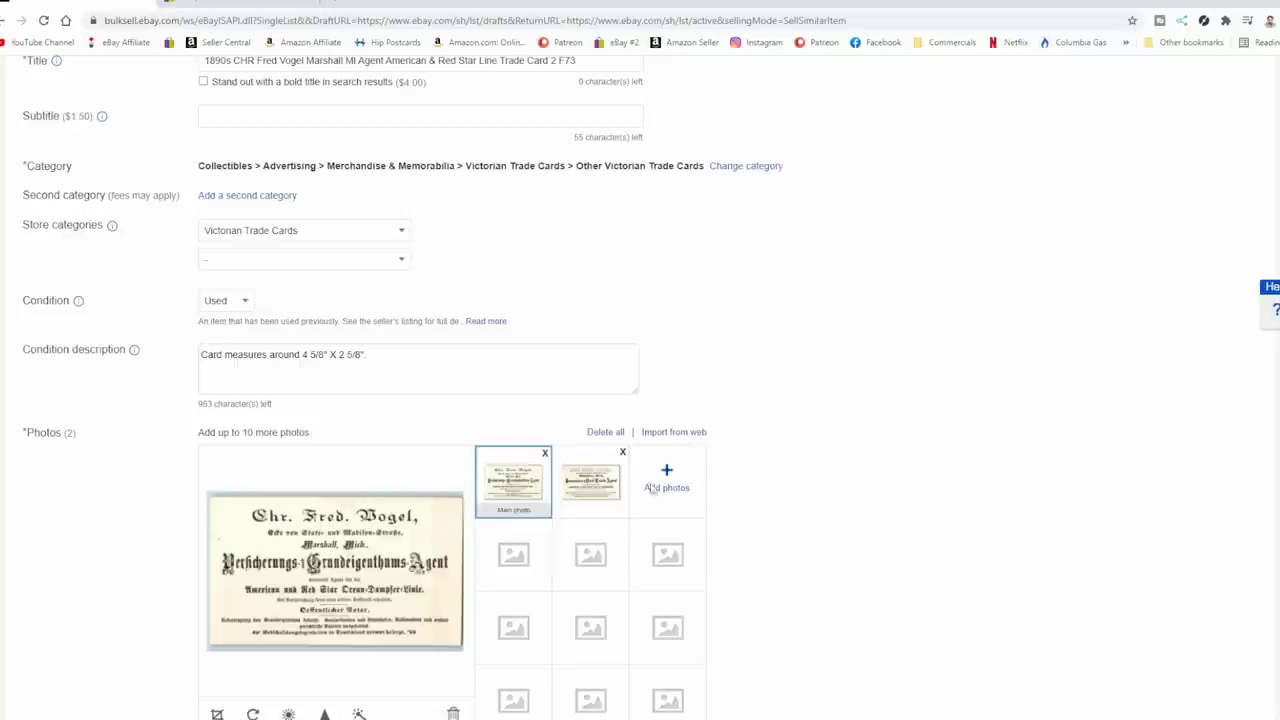
# Step: Submit the second trade card listing for sale with its remaining details left as they are
pyautogui.scroll(-3, 700, 470)
pyautogui.scroll(-20, 643, 305)
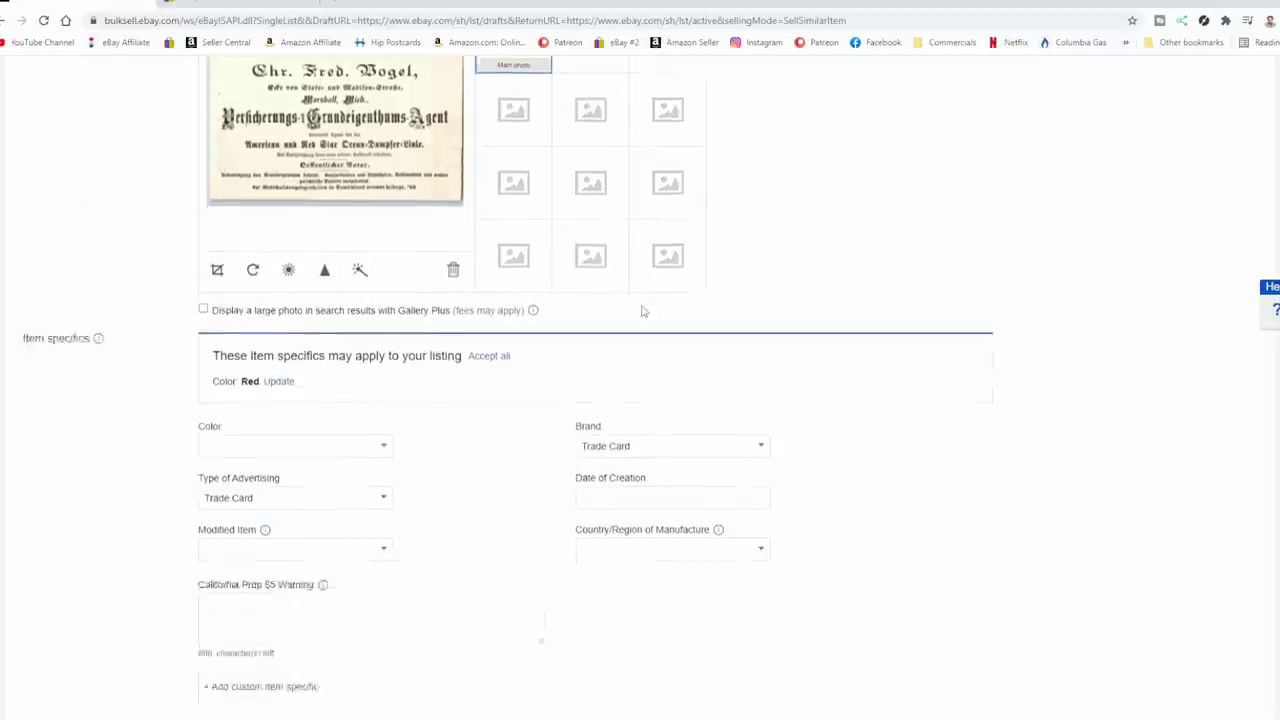
pyautogui.scroll(-4, 400, 592)
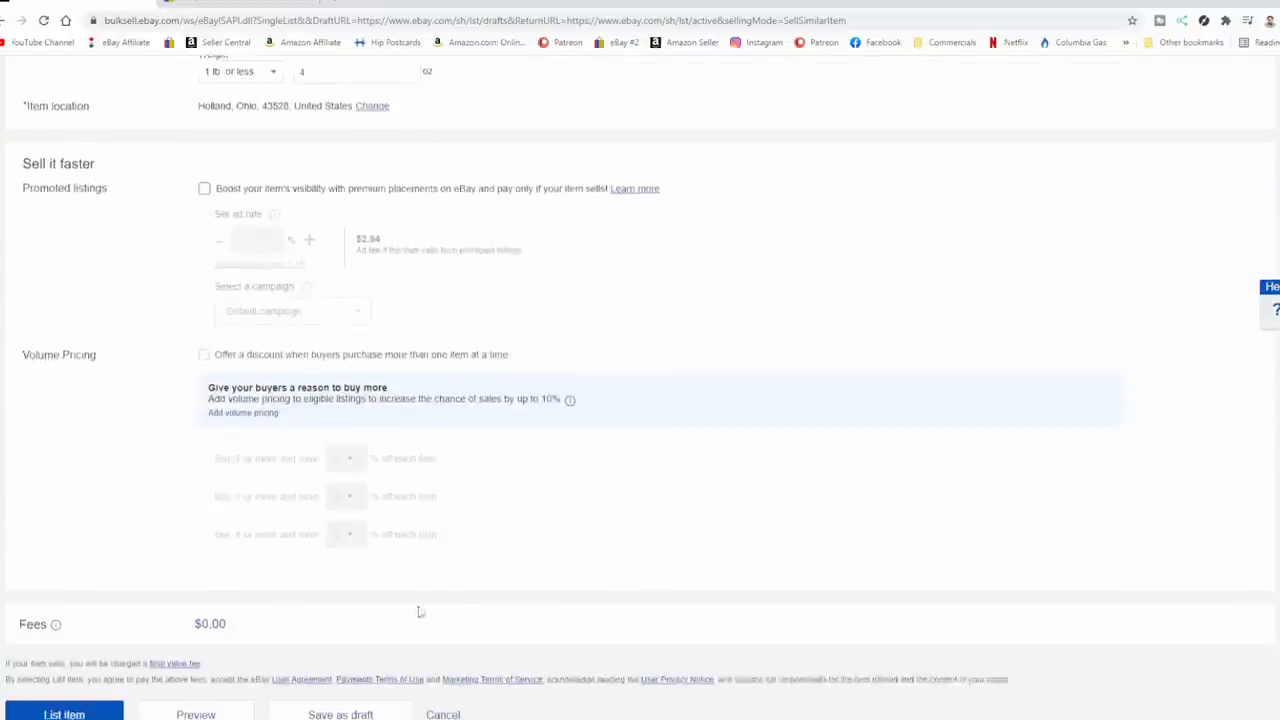
pyautogui.click(70, 659)
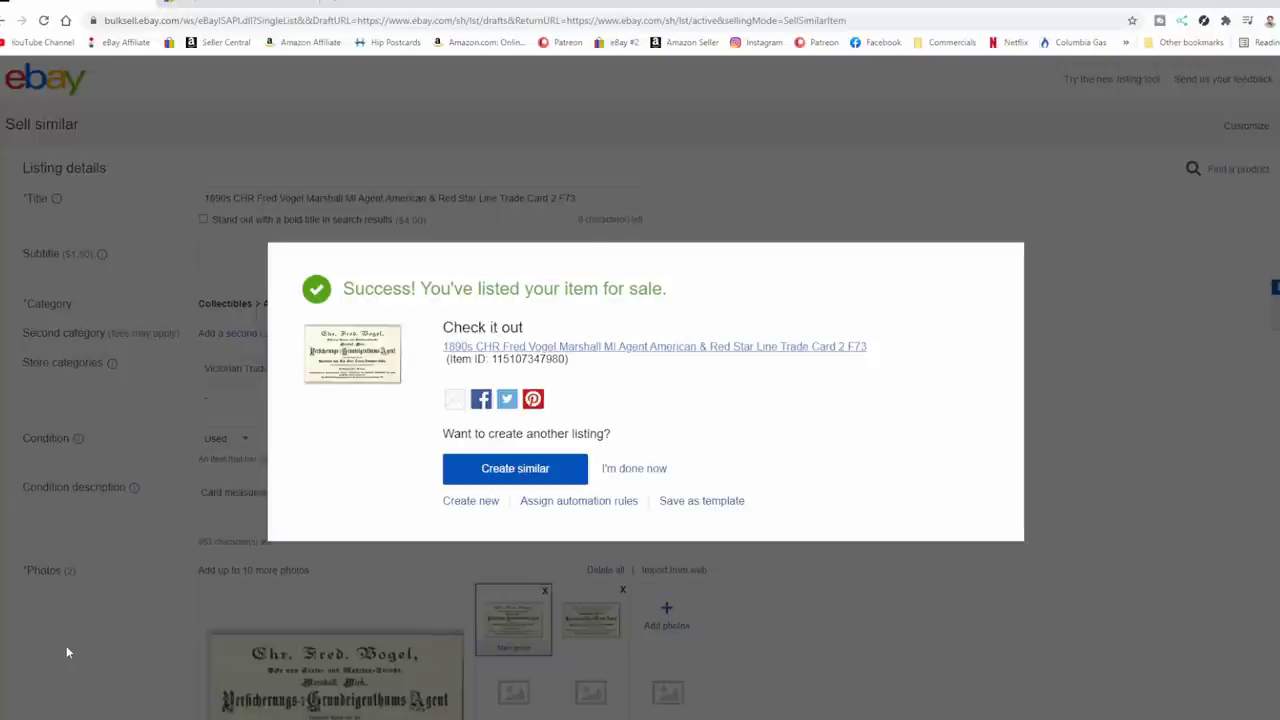
# Step: Create another similar listing and replace the title text before F73 with "1940s WWII Hula Girl Hawaii U.S. Navy Sailor Photo Booth Real Picture"
pyautogui.click(536, 467)
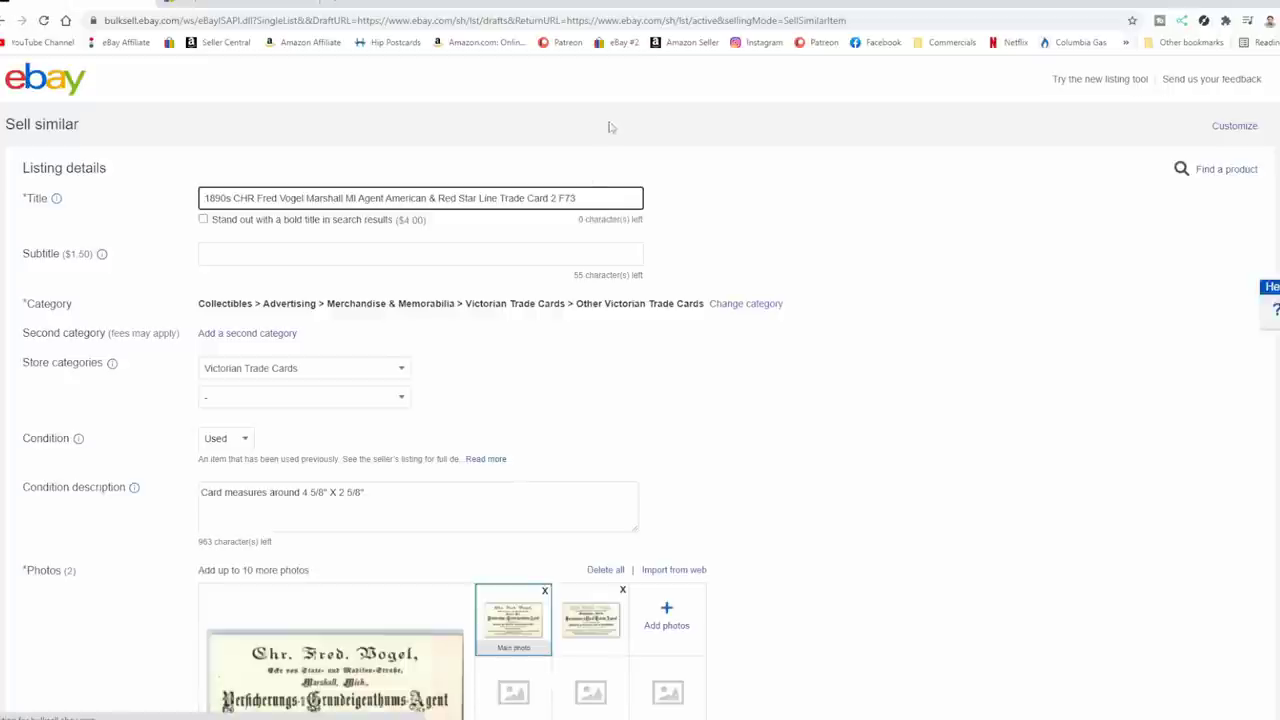
pyautogui.moveTo(556, 198); pyautogui.dragTo(112, 184)
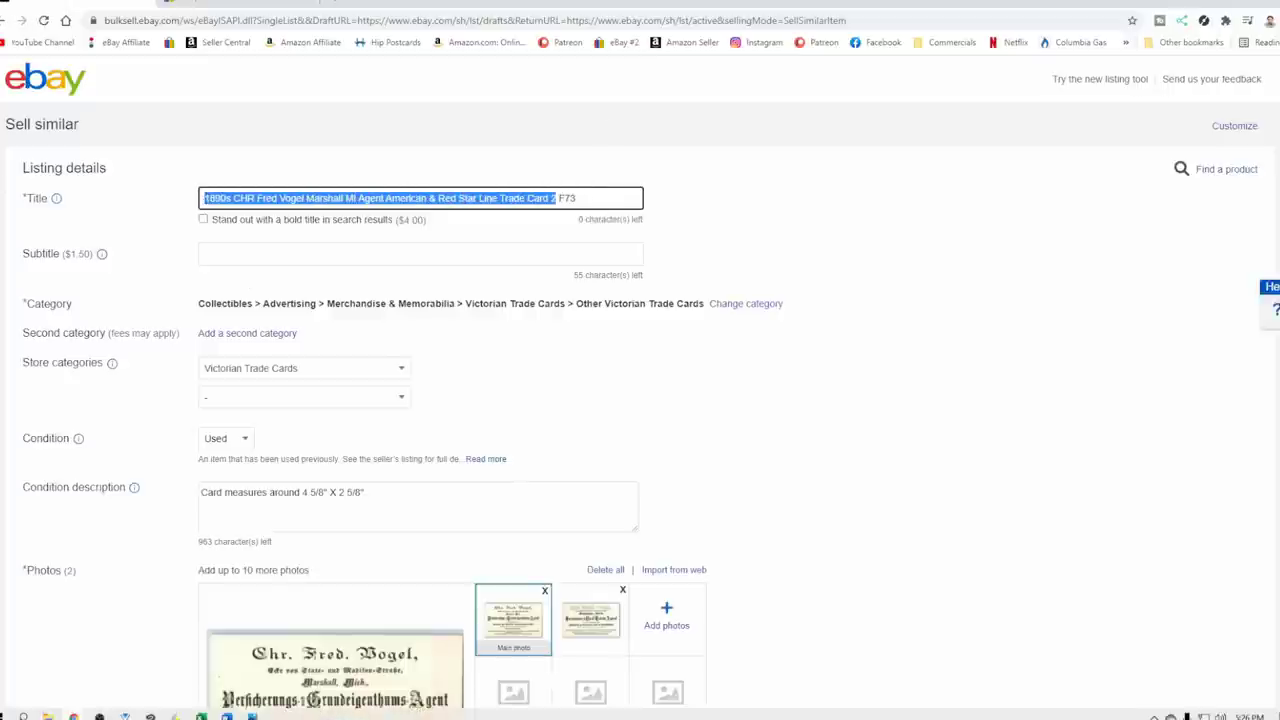
pyautogui.write('1940s  ')
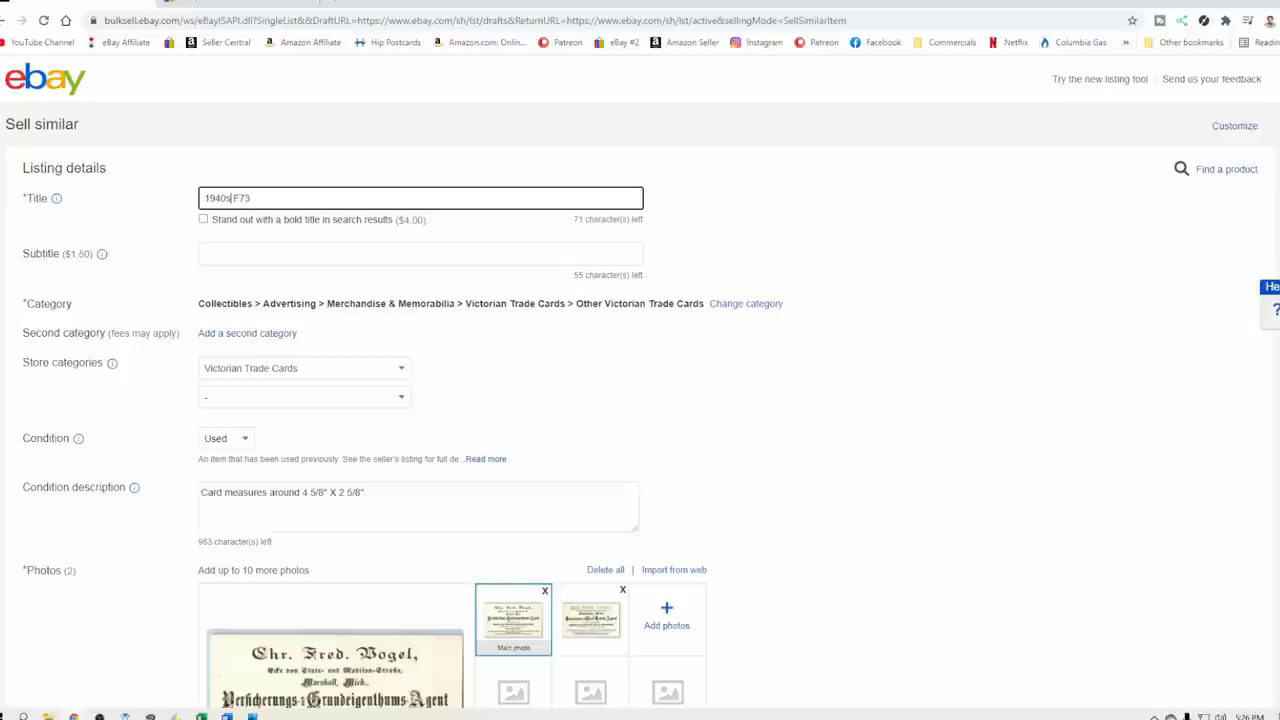
pyautogui.write('WWII Hula Girl Hawaii')
pyautogui.write('U.S. Navy S ')
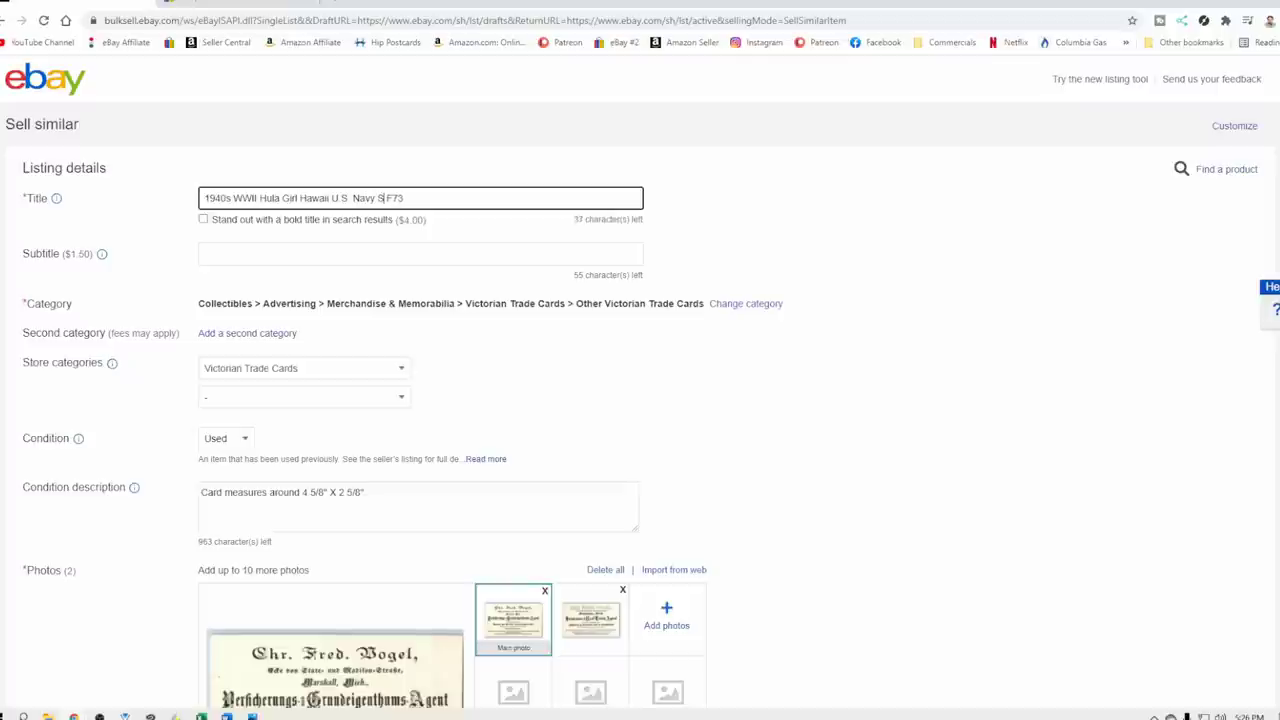
pyautogui.write('ailor Photo Booth Real Picture')
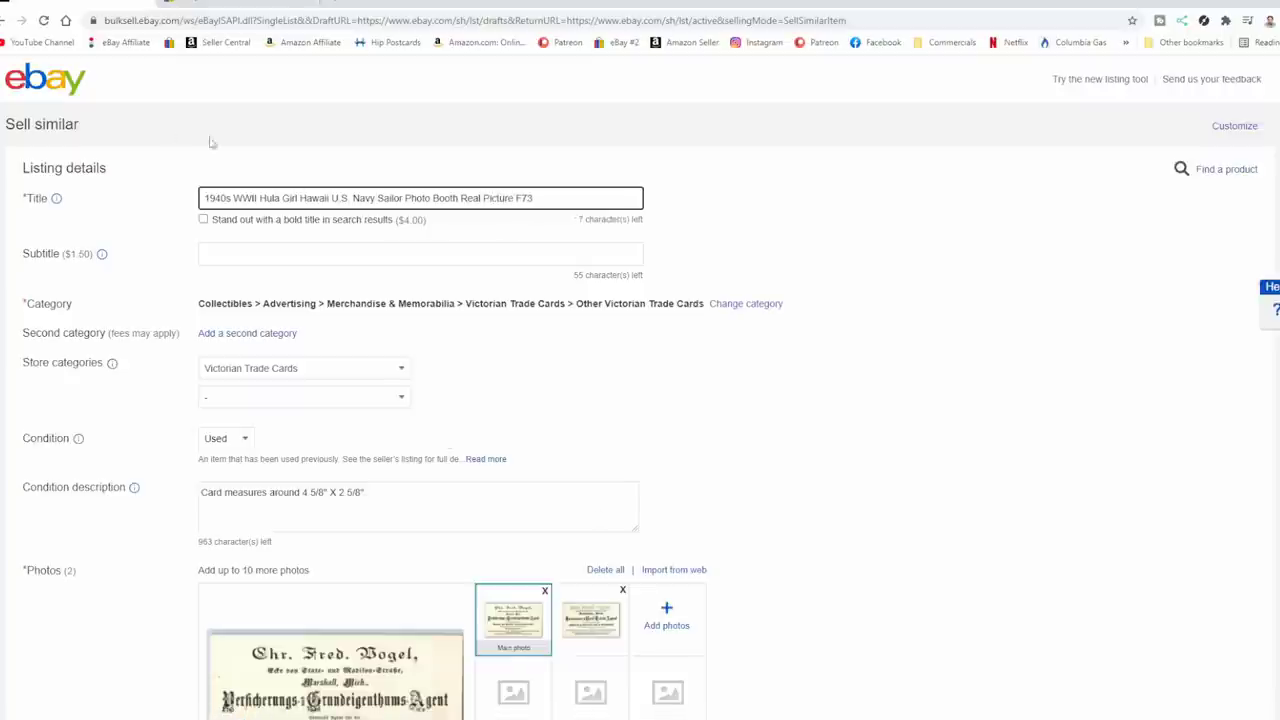
# Step: Search the sold listings of the last 365 days in product research for "photo girl sailor booth"
pyautogui.click(302, 4)
pyautogui.tripleClick(347, 171)
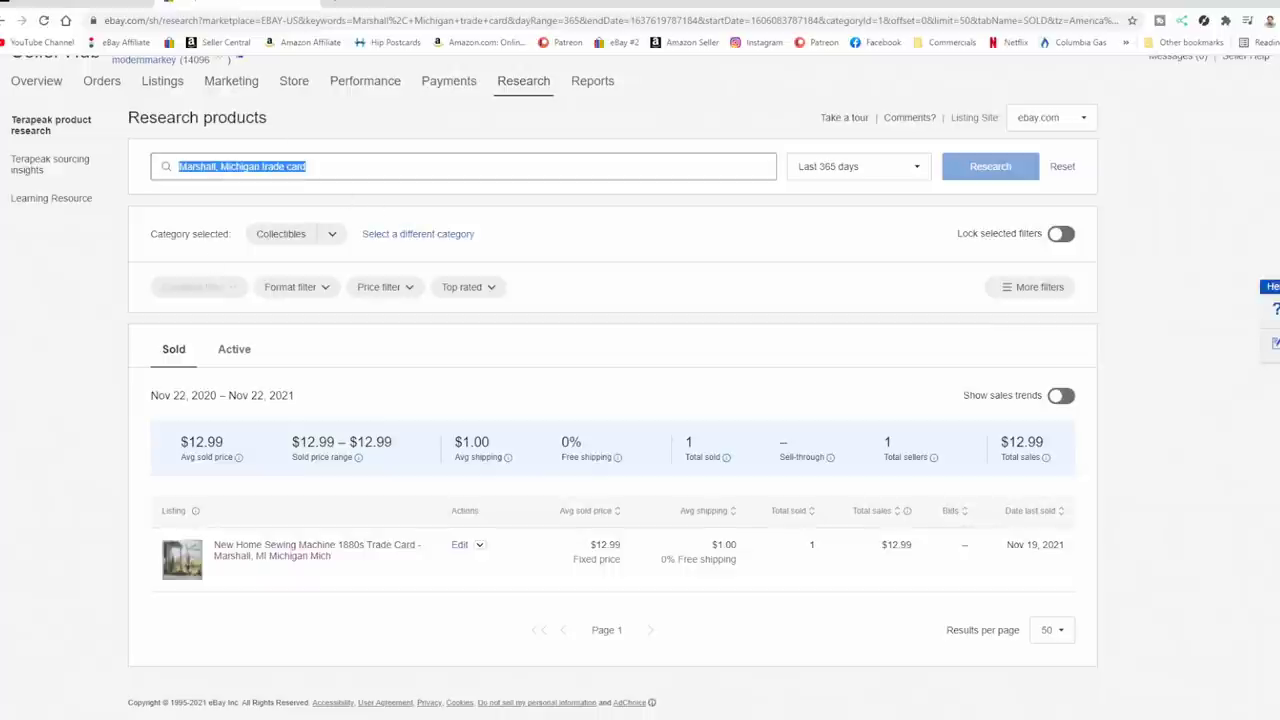
pyautogui.write('photo')
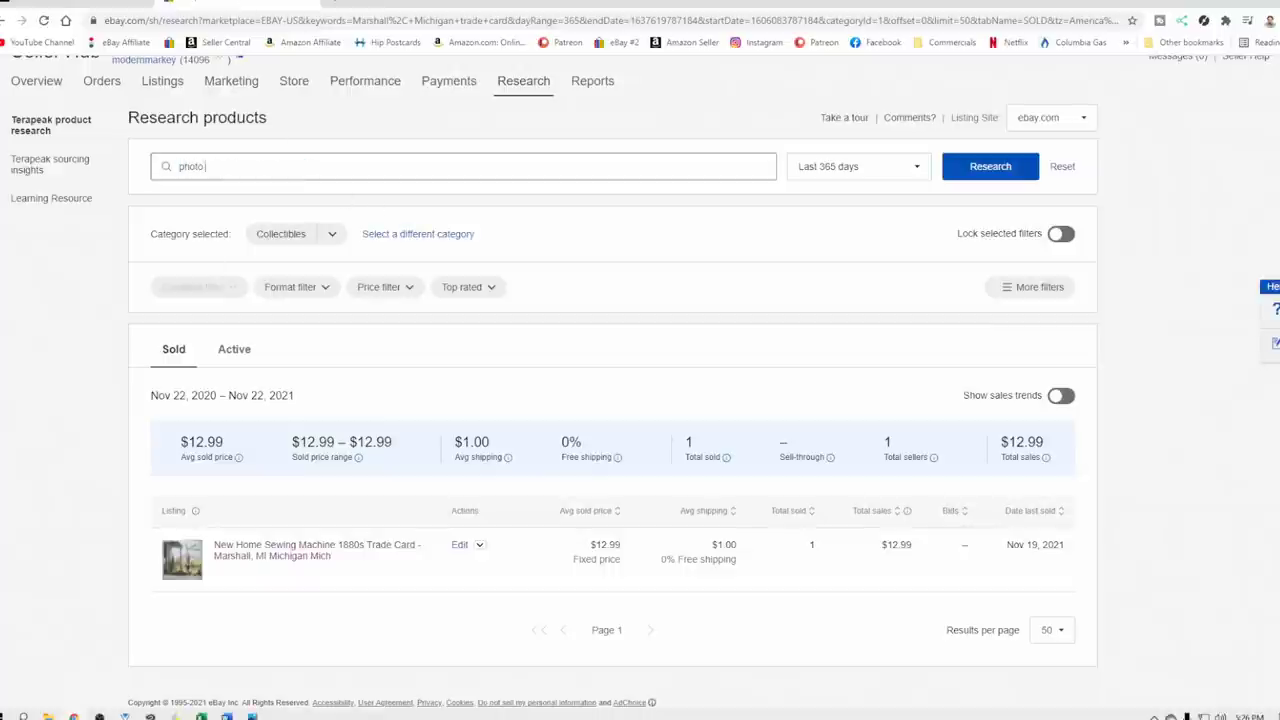
pyautogui.write(' h')
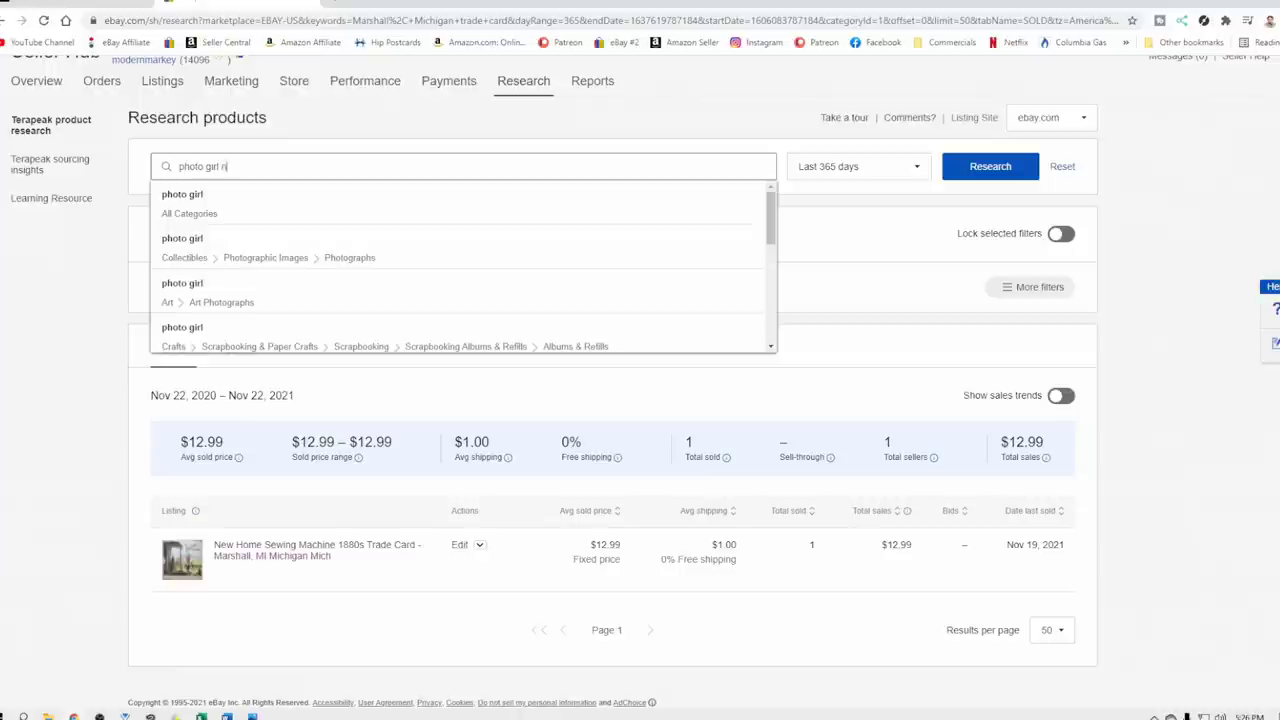
pyautogui.write('irl navy')
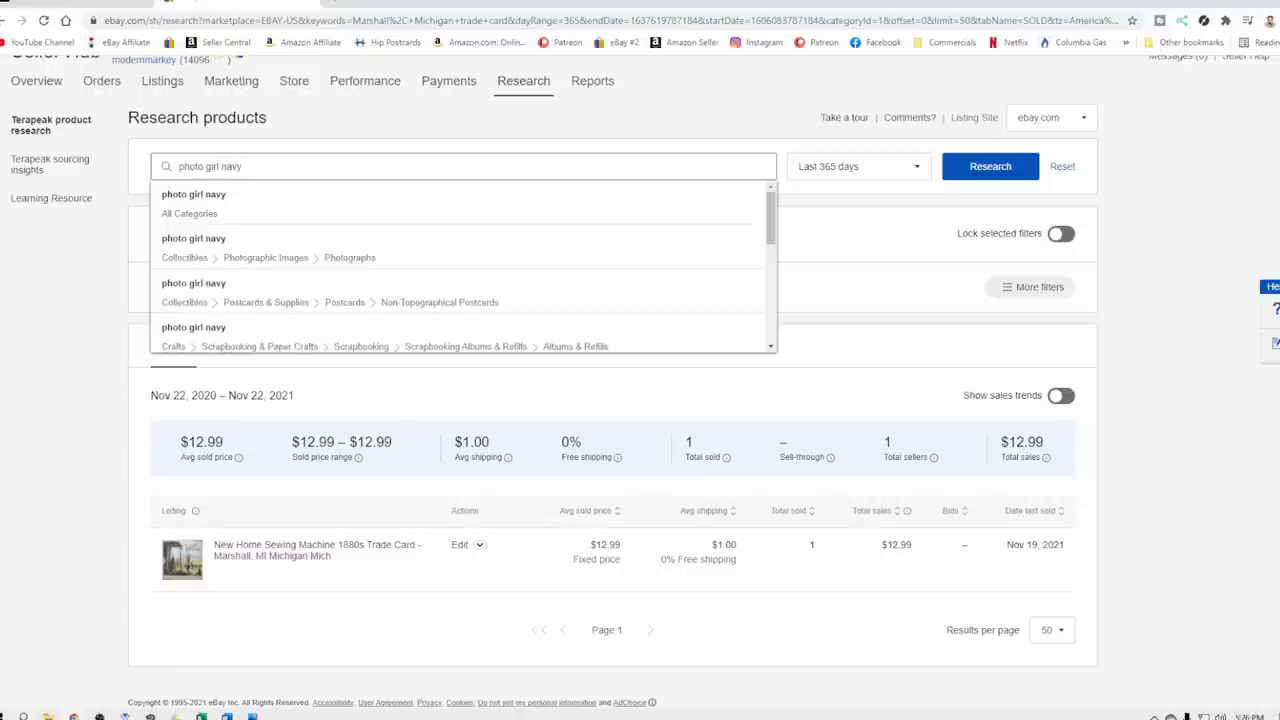
pyautogui.press('BackSpace')
pyautogui.press('BackSpace')
pyautogui.press('BackSpace')
pyautogui.press('BackSpace')
pyautogui.write('sai')
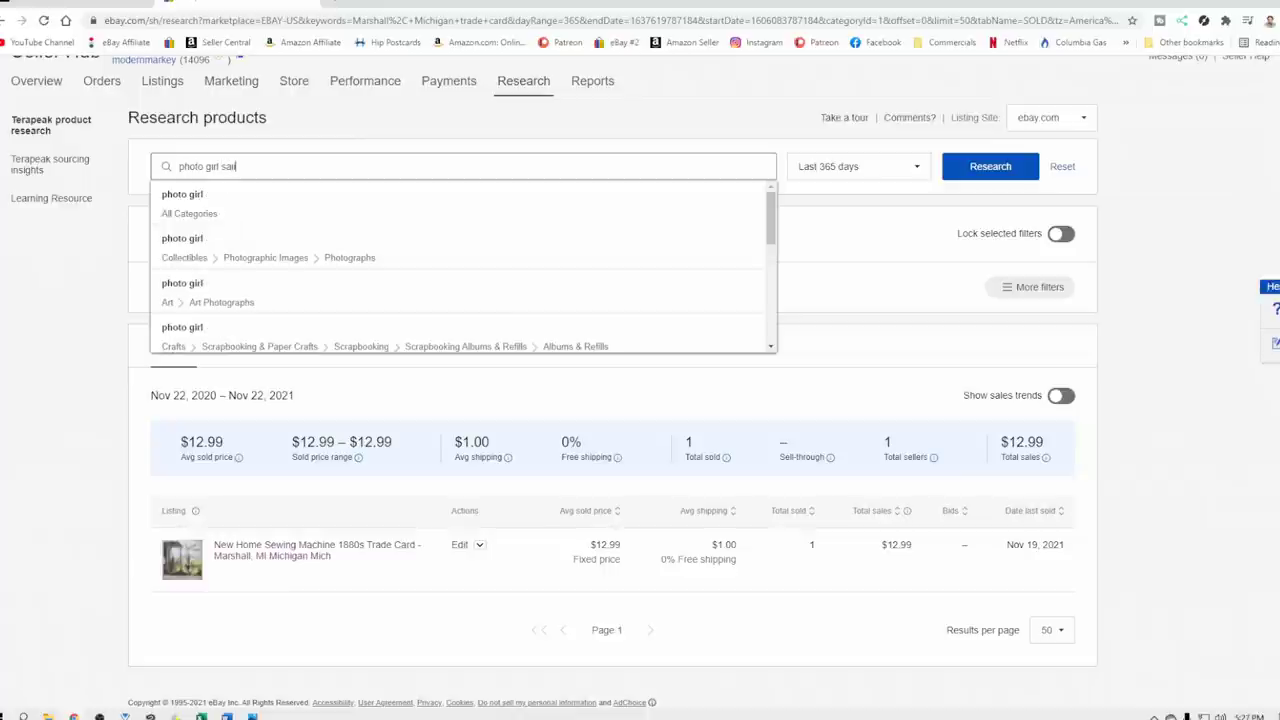
pyautogui.write('lor booth')
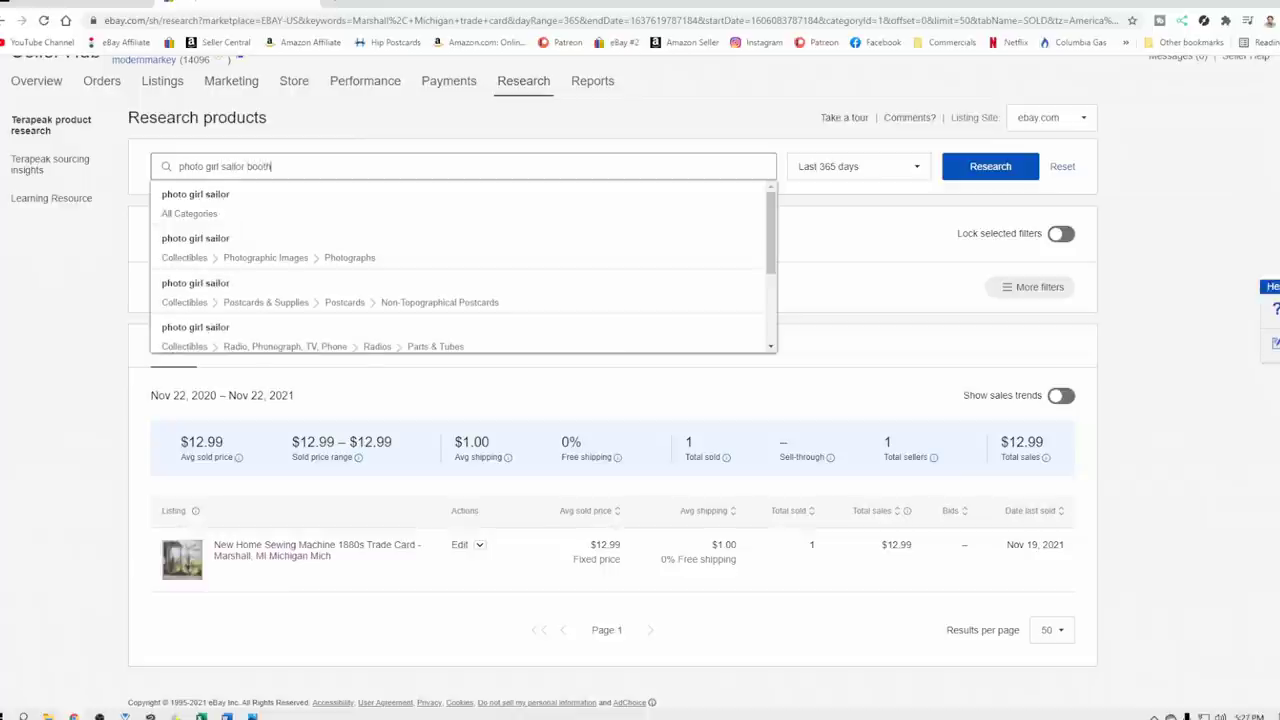
pyautogui.press('Return')
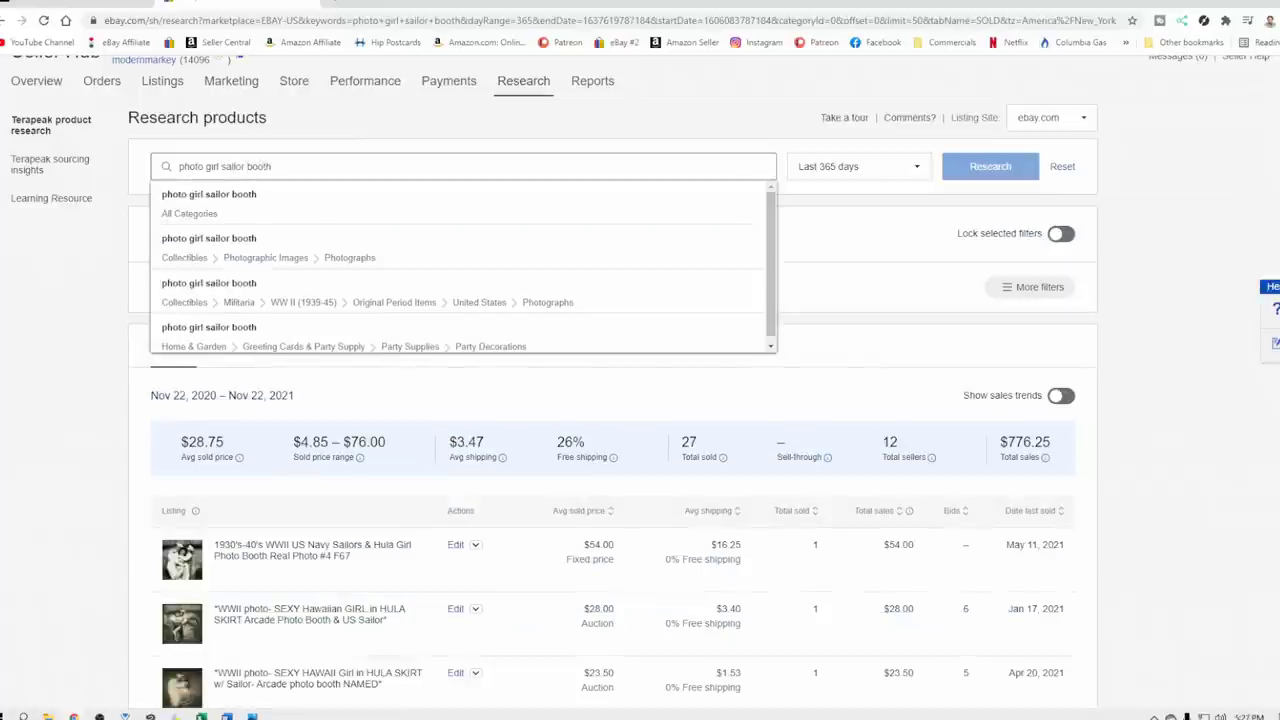
# Step: Look over the sold photo booth results and sort them by average sold price, highest first
pyautogui.scroll(-1, 458, 516)
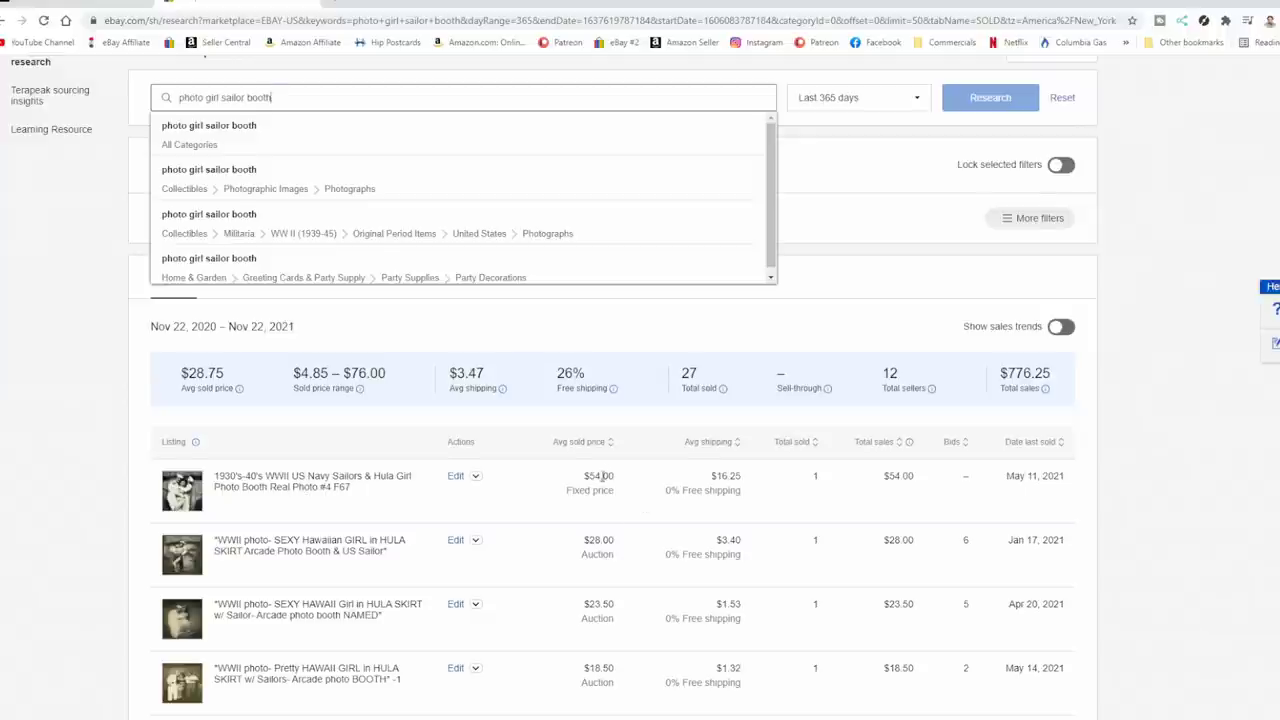
pyautogui.scroll(-2, 603, 476)
pyautogui.scroll(-1, 603, 476)
pyautogui.scroll(2, 608, 449)
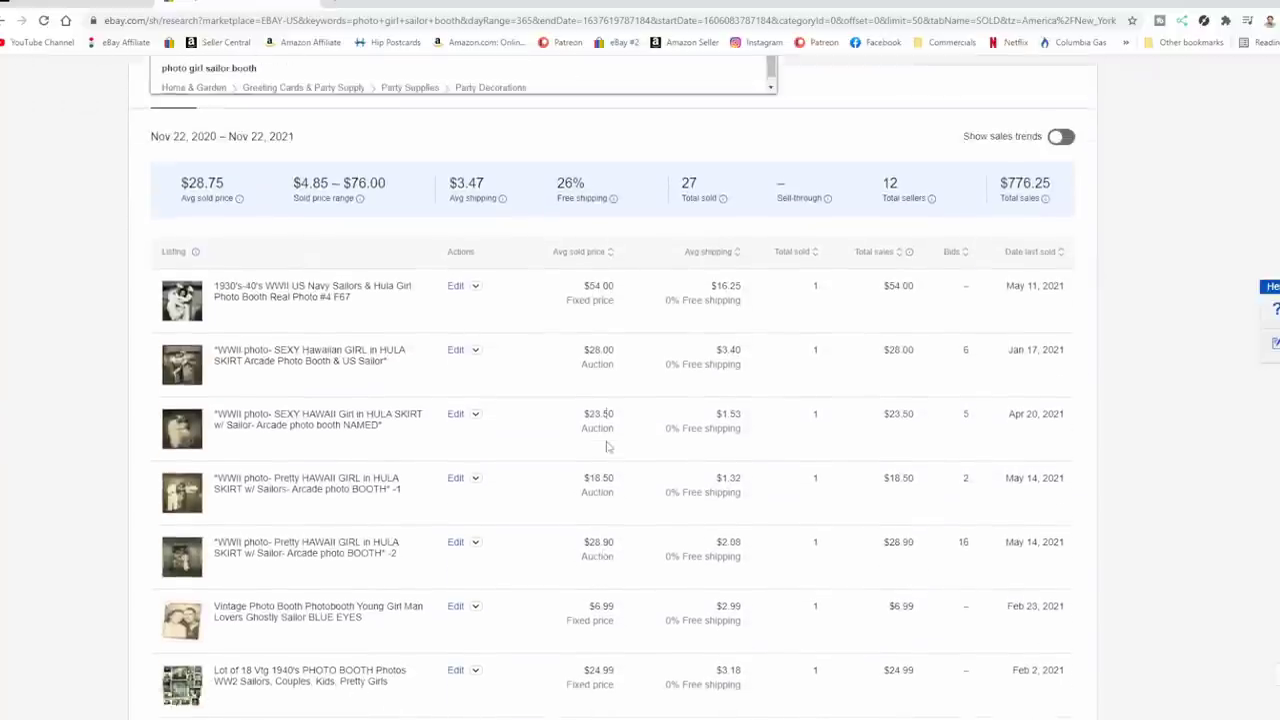
pyautogui.moveTo(377, 263)
pyautogui.click(575, 304)
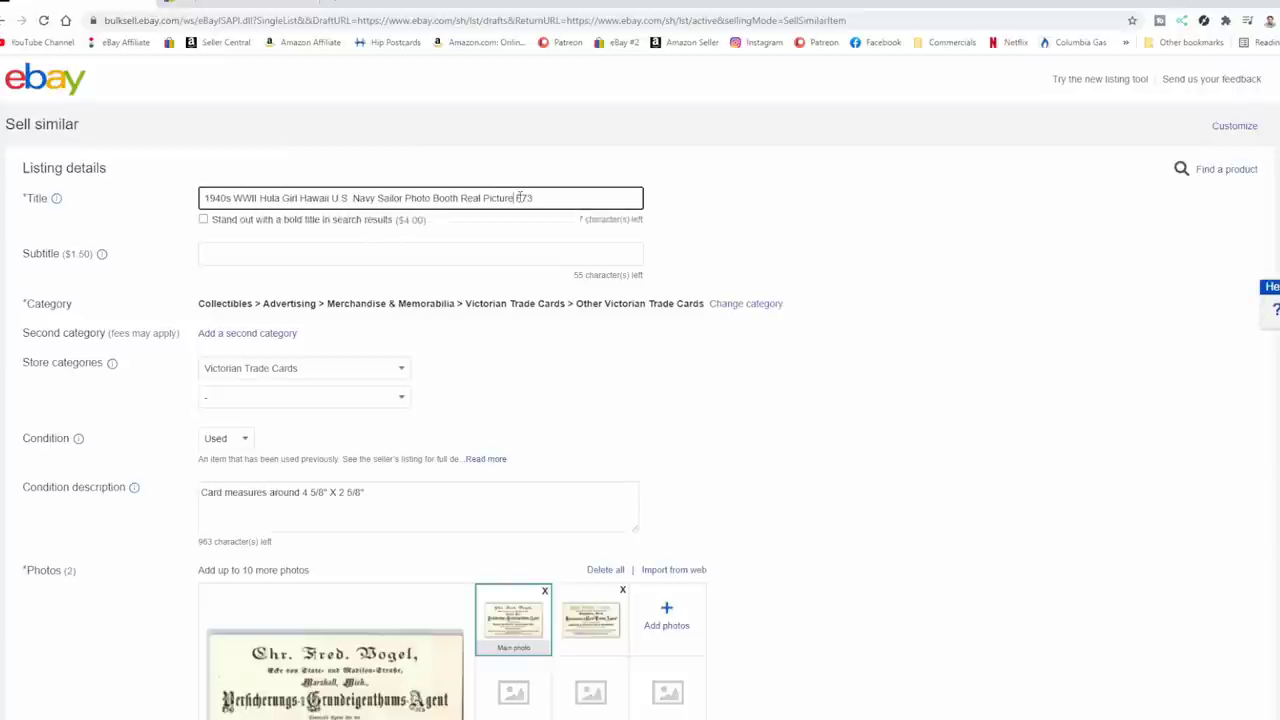
# Step: Add "Arcade" before F73 in the photo listing's title and return to the product research results
pyautogui.write('Arcade')
pyautogui.hotkey('ctrl', 'Tab')
# Step: Examine the price-sorted sold listings, comparing sale prices, formats and titles of similar sailor and hula girl photos
pyautogui.scroll(-2, 456, 370)
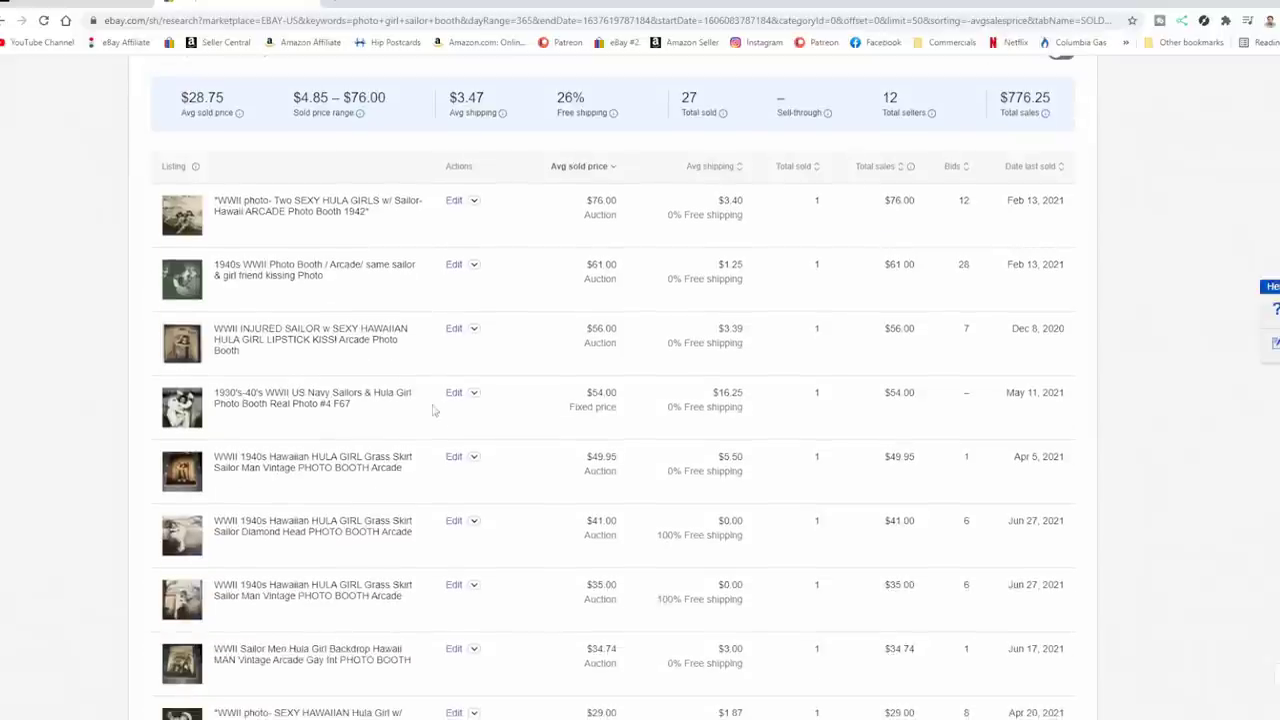
pyautogui.scroll(-4, 397, 377)
pyautogui.scroll(3, 395, 372)
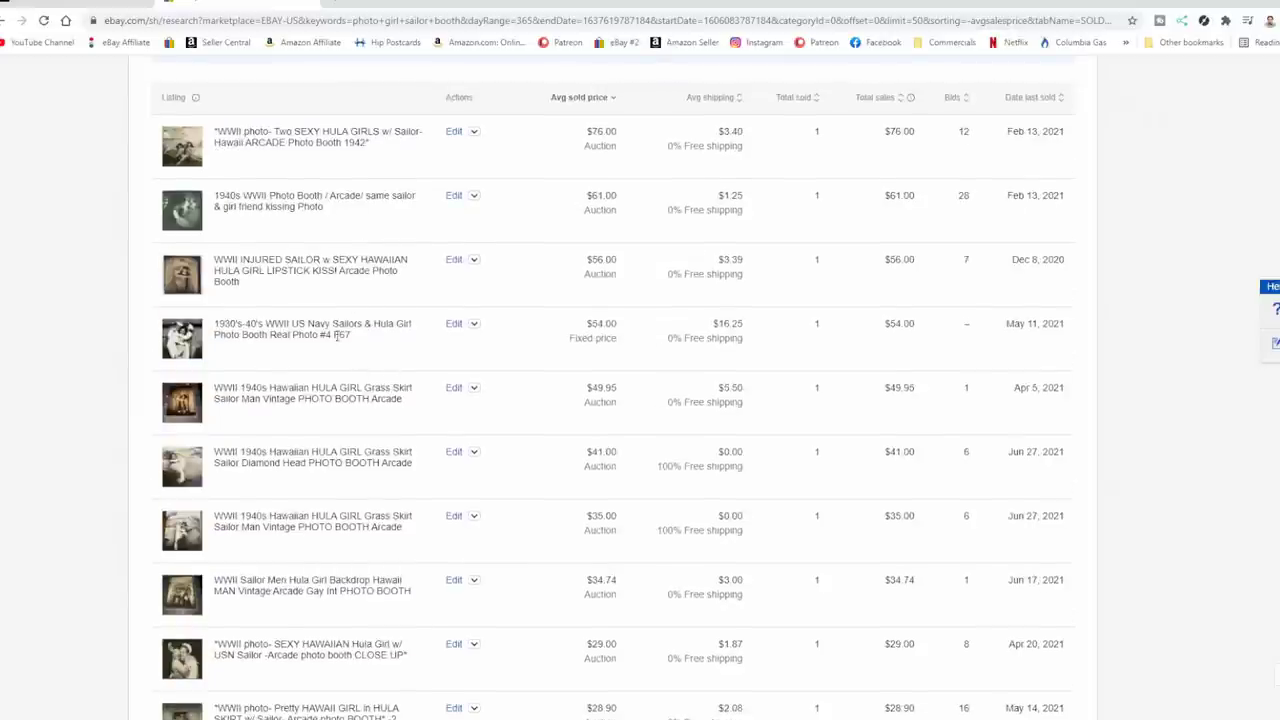
pyautogui.scroll(1, 318, 326)
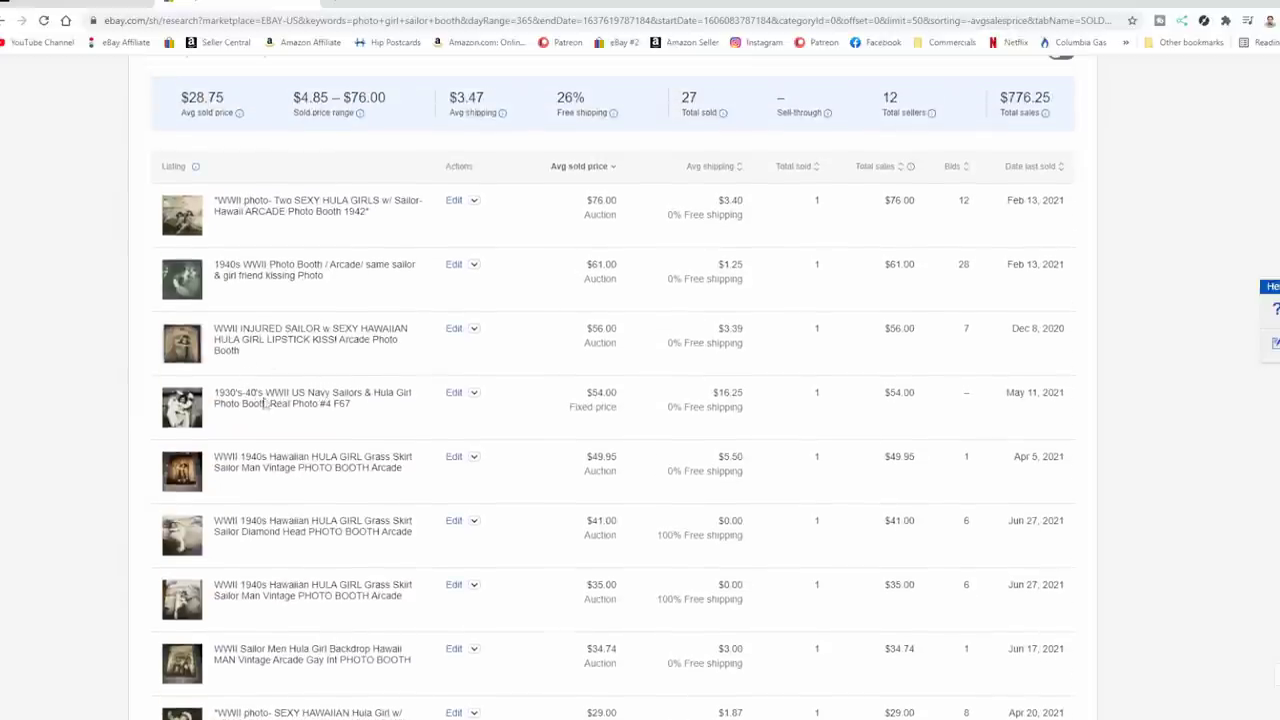
pyautogui.scroll(-8, 300, 401)
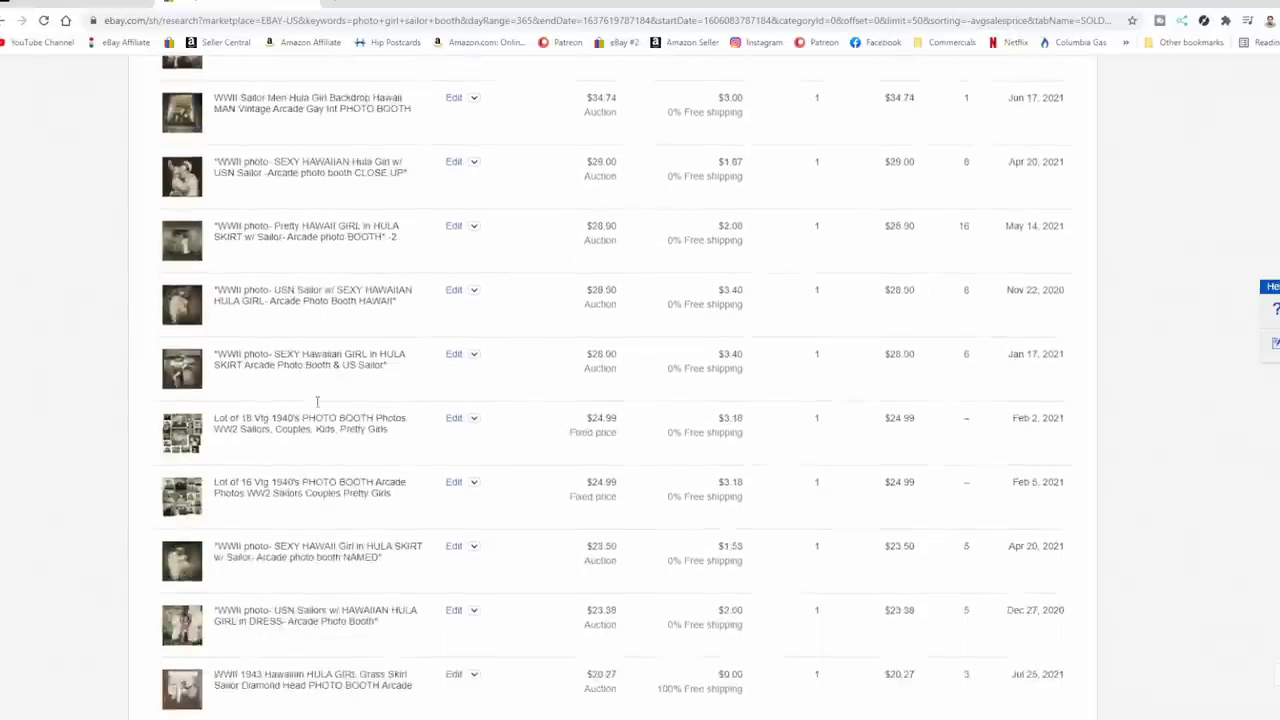
pyautogui.scroll(-10, 317, 401)
pyautogui.scroll(2, 561, 539)
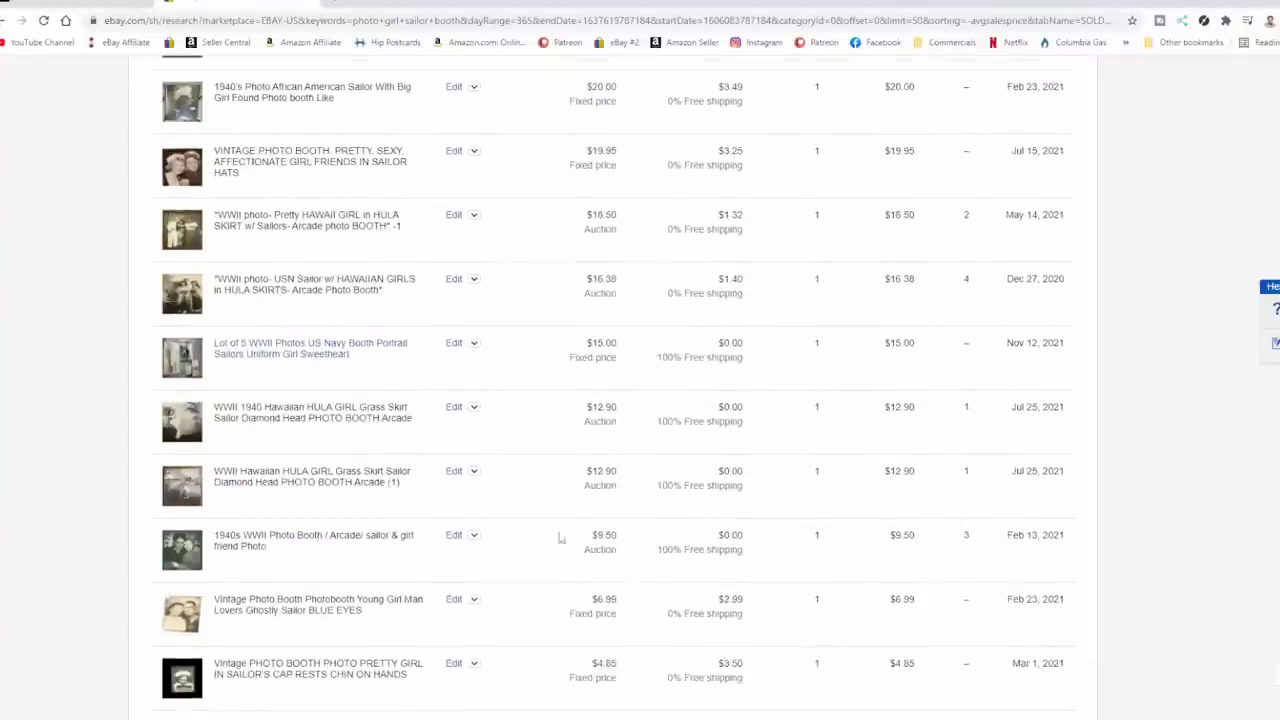
pyautogui.scroll(-3, 561, 539)
pyautogui.scroll(15, 651, 529)
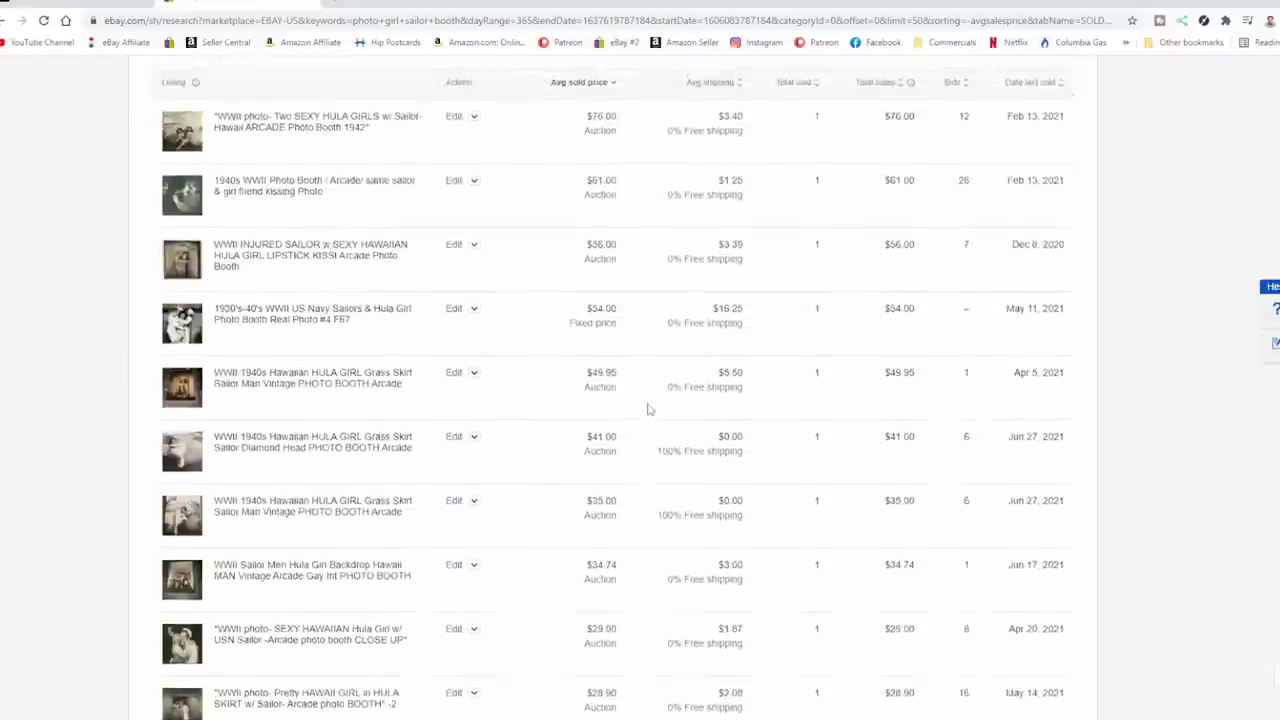
pyautogui.scroll(3, 647, 409)
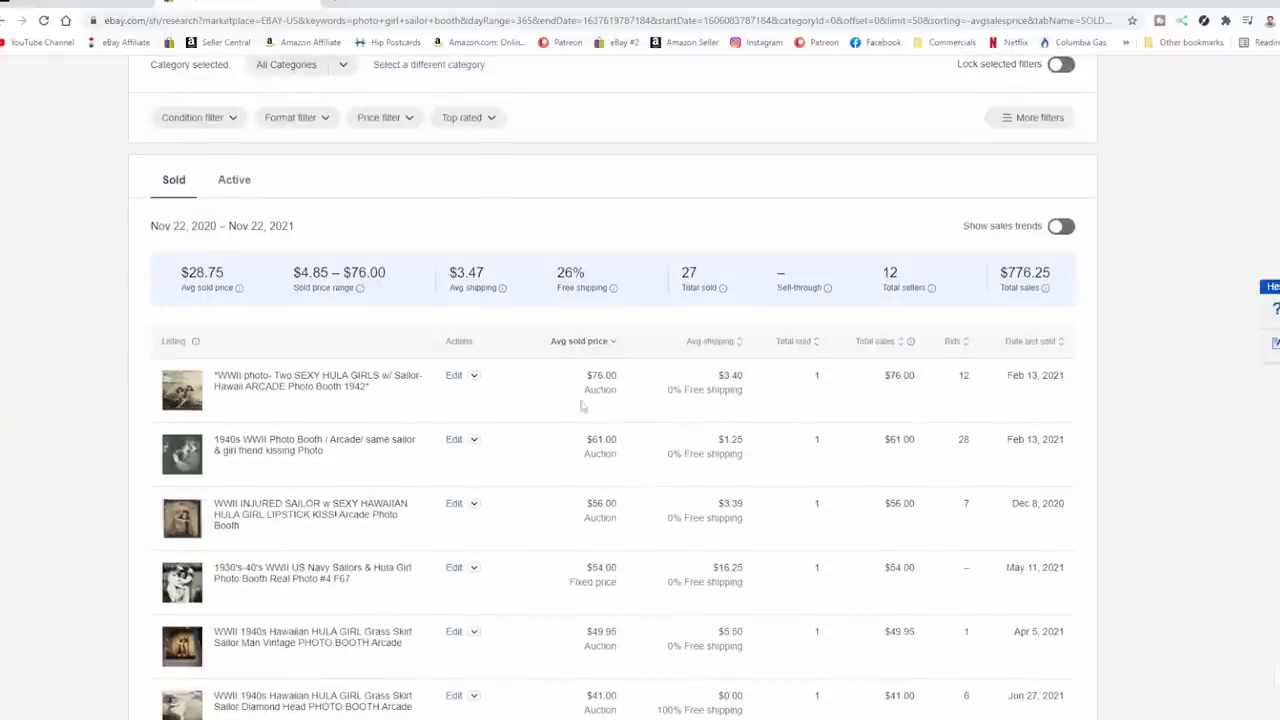
pyautogui.scroll(3, 329, 209)
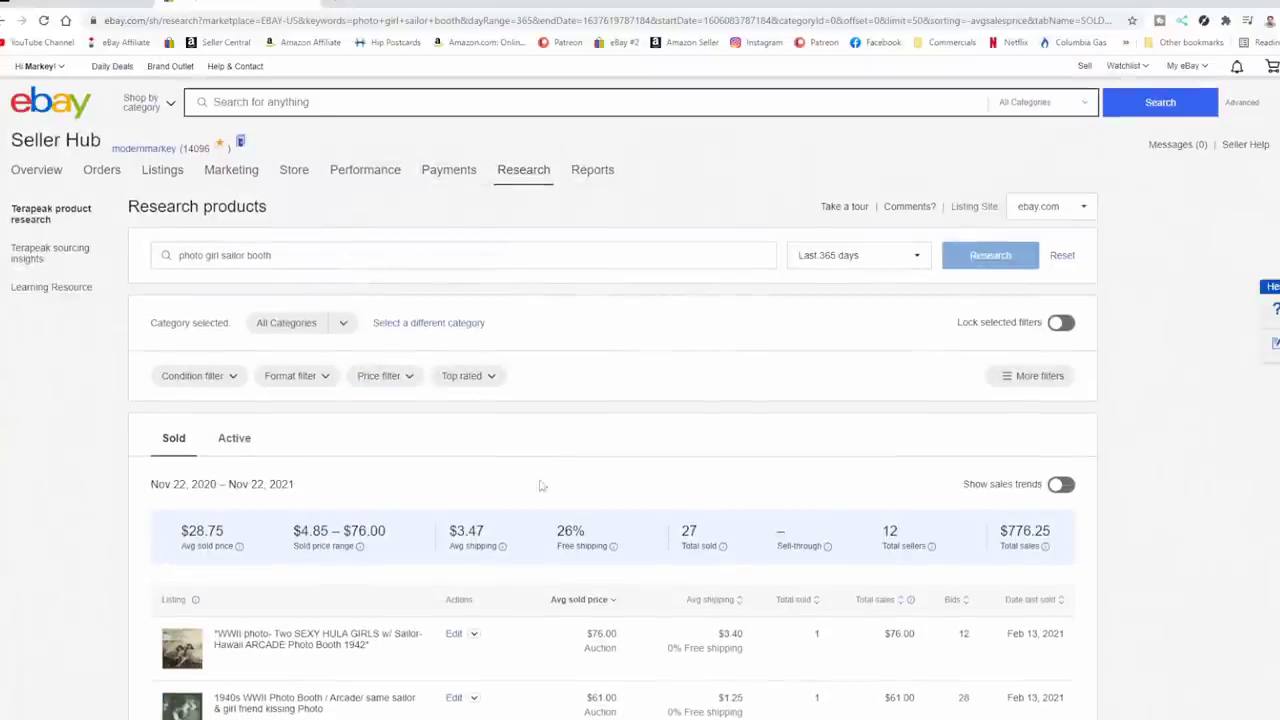
pyautogui.scroll(-2, 543, 486)
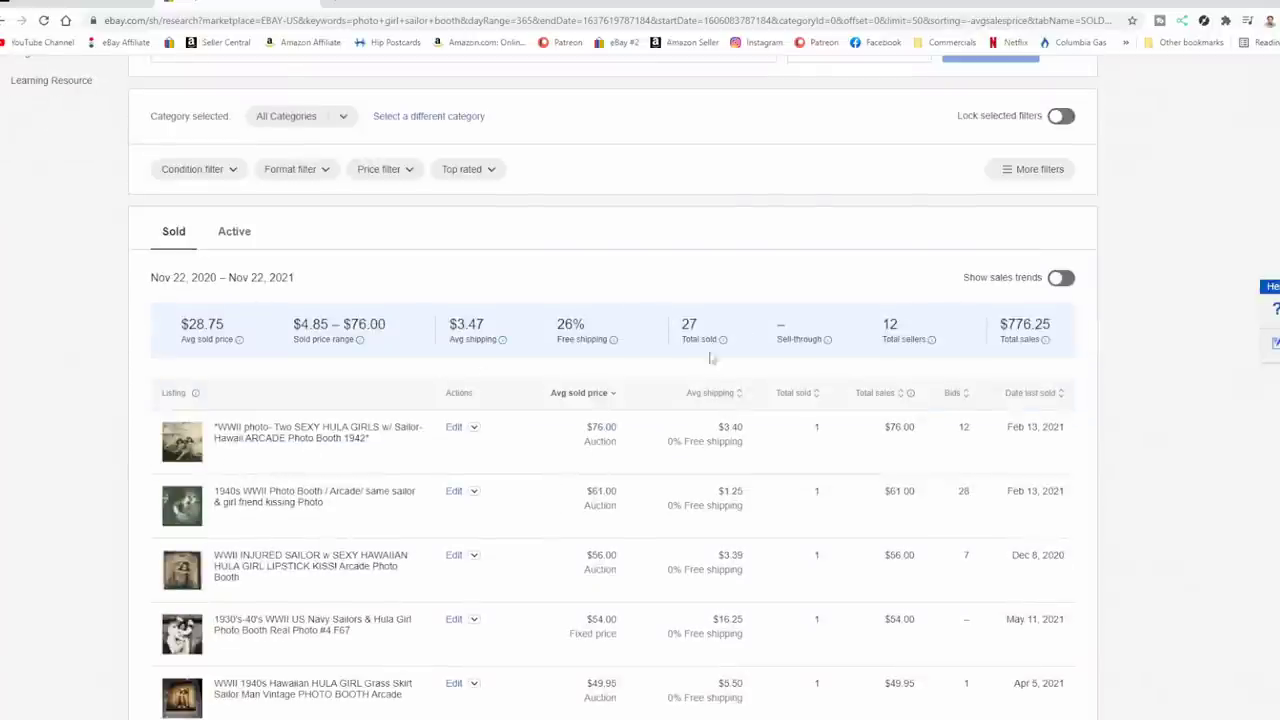
pyautogui.scroll(-3, 684, 339)
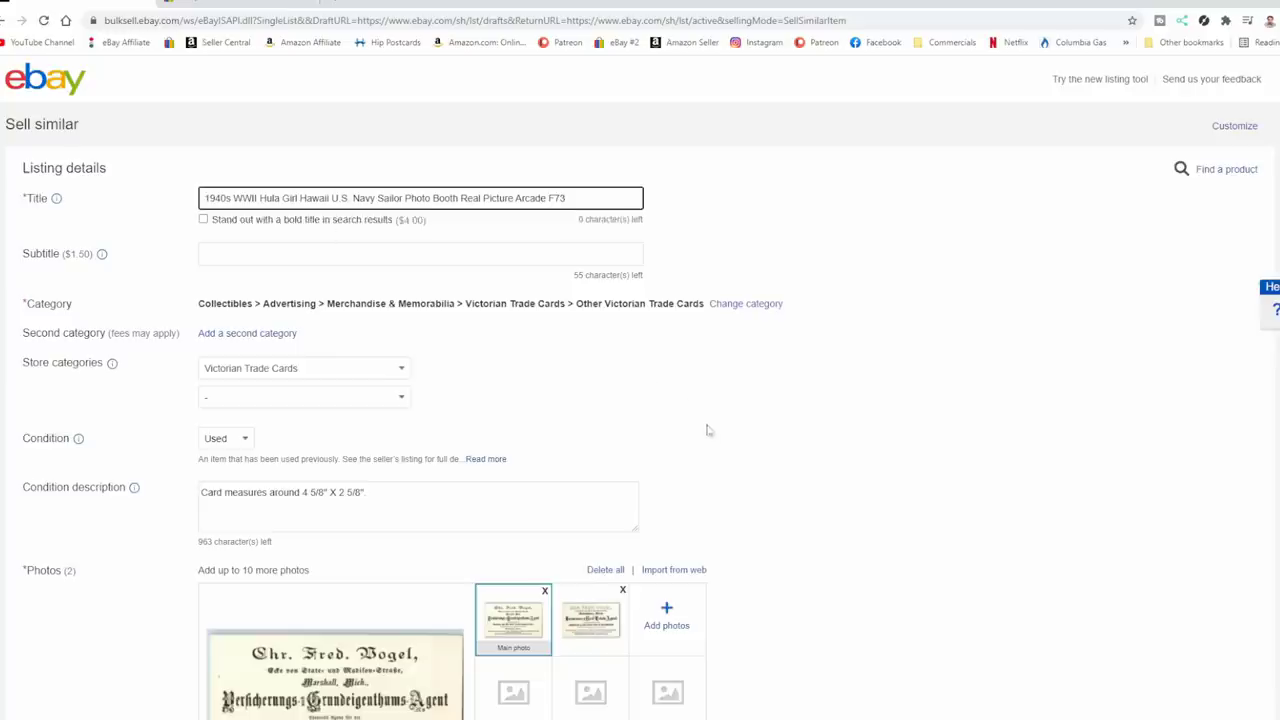
# Step: Change the listing category to Militaria > WW II (1939-45) > Original Period Items > United States > Photographs and the first store category to Military Items
pyautogui.scroll(-2, 728, 426)
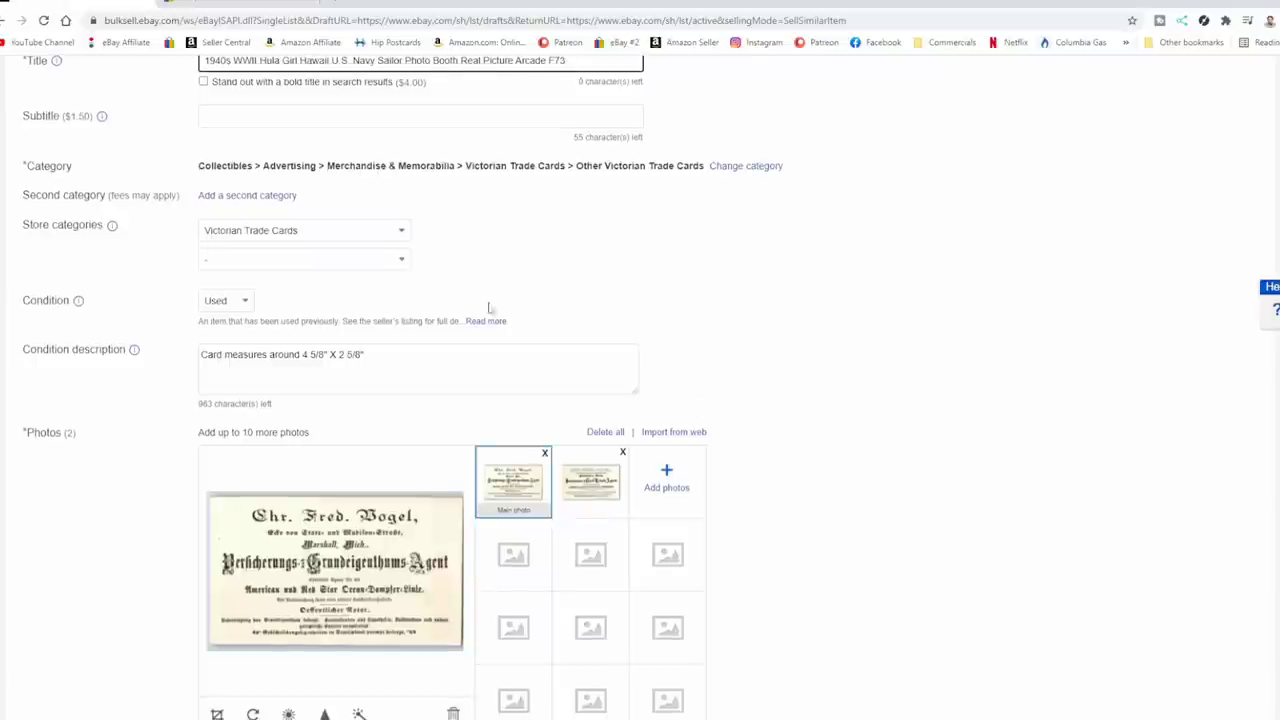
pyautogui.click(752, 167)
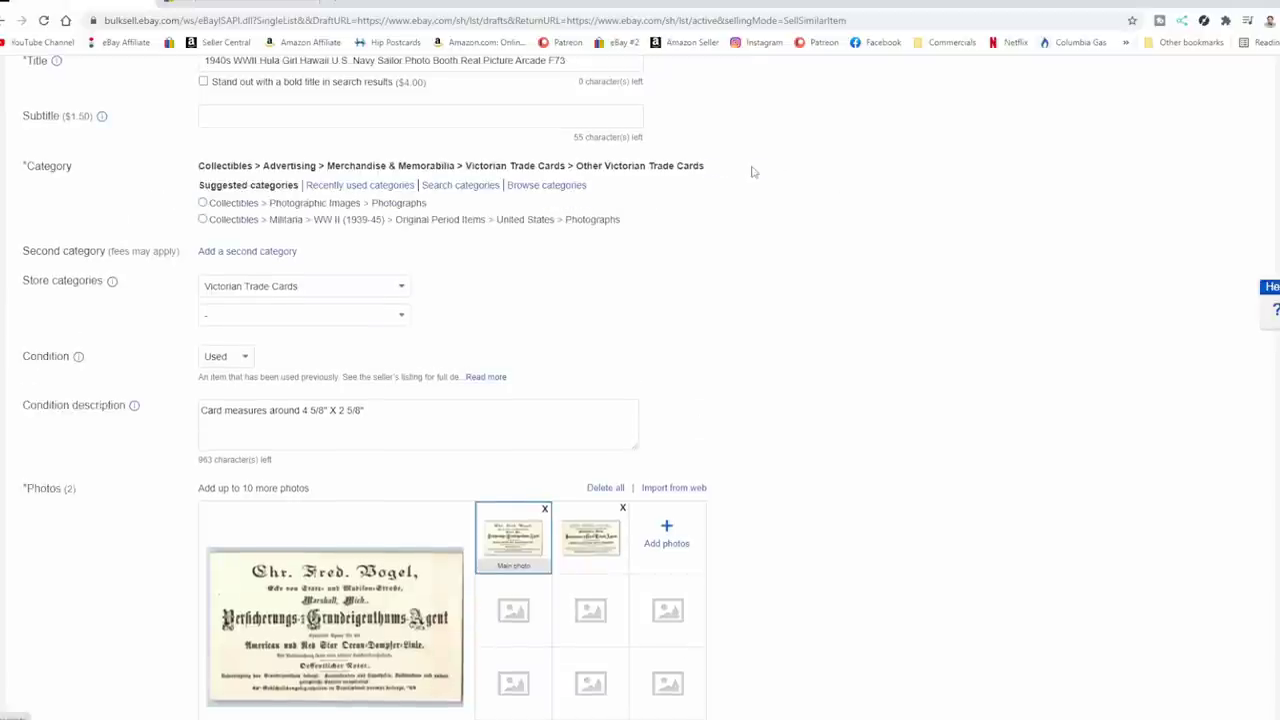
pyautogui.click(202, 220)
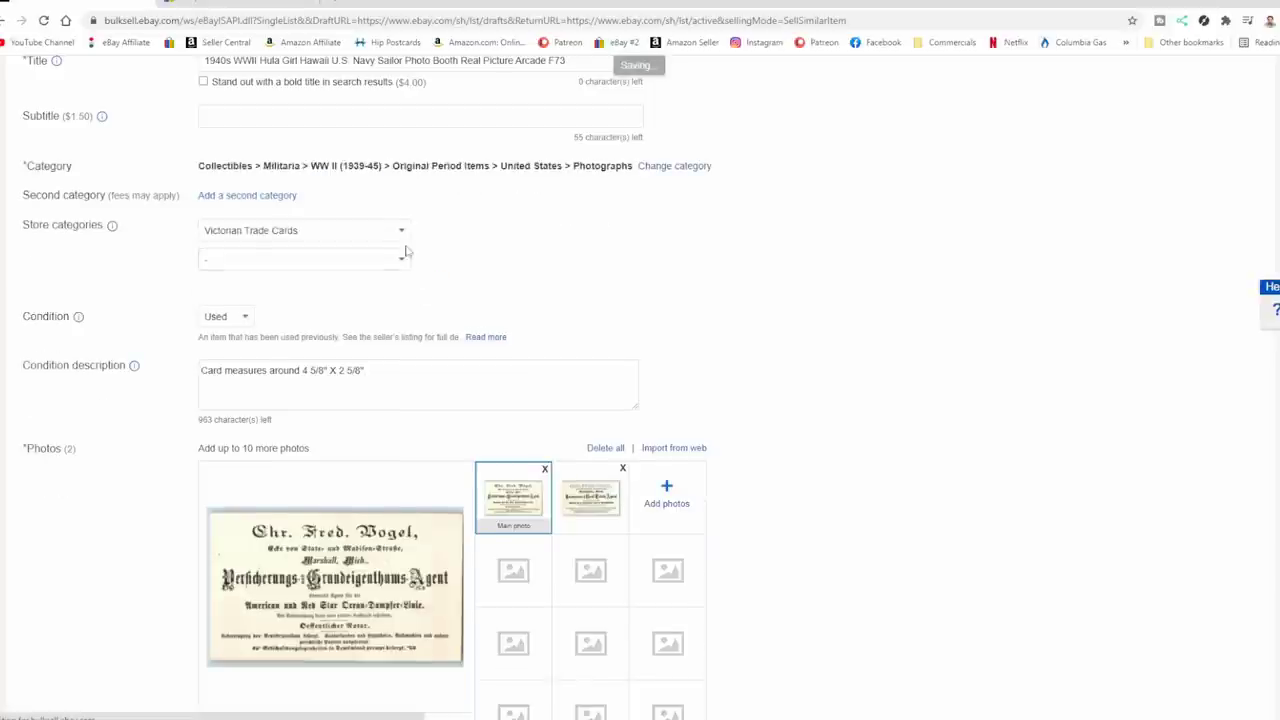
pyautogui.click(401, 236)
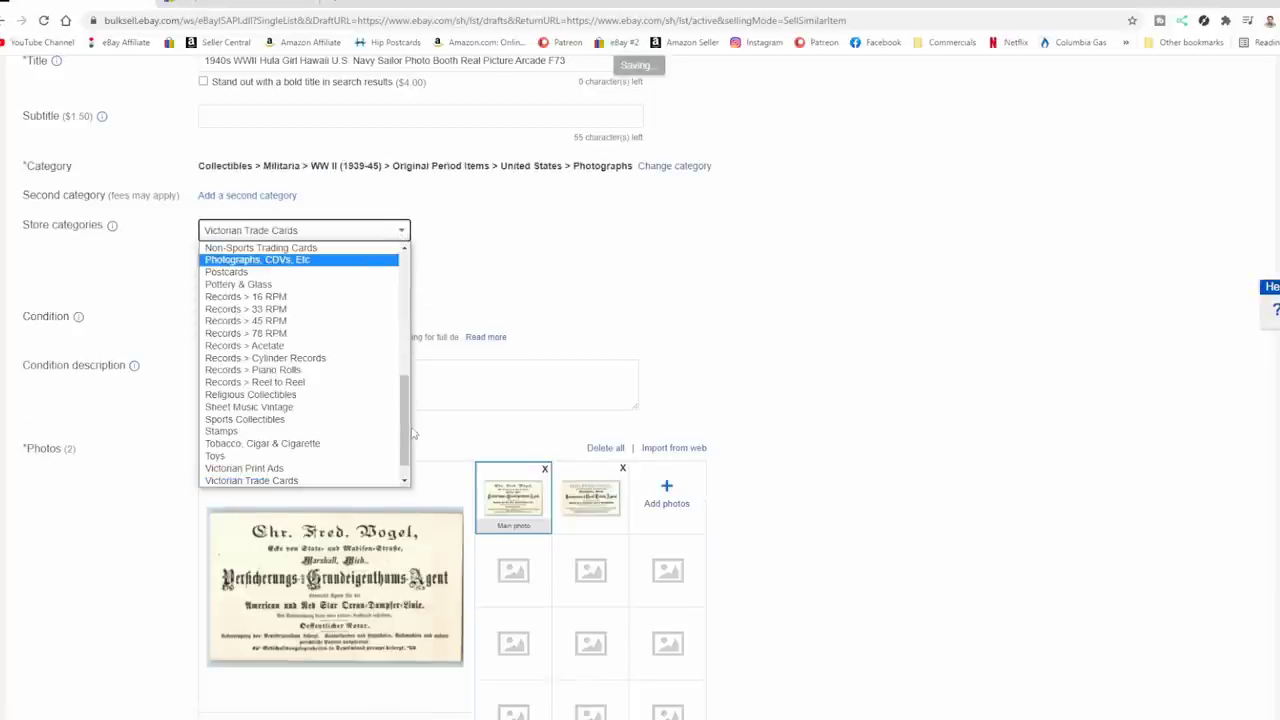
pyautogui.scroll(4, 350, 400)
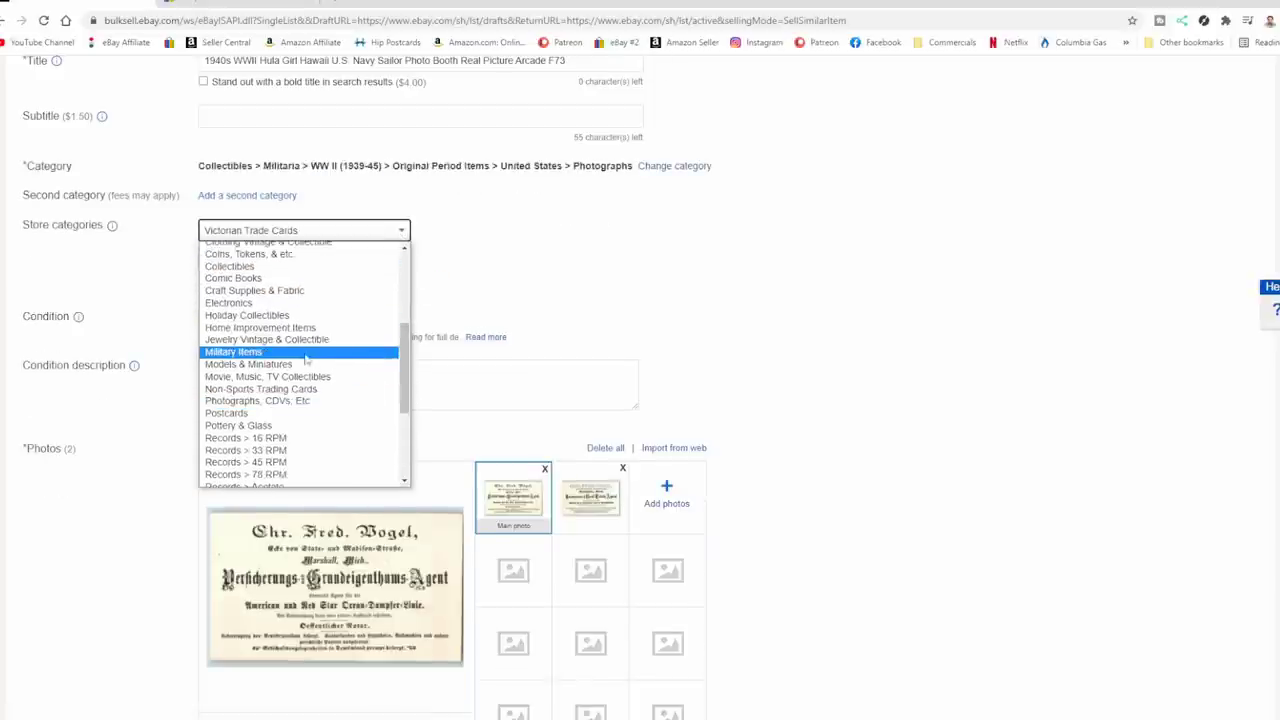
pyautogui.click(306, 357)
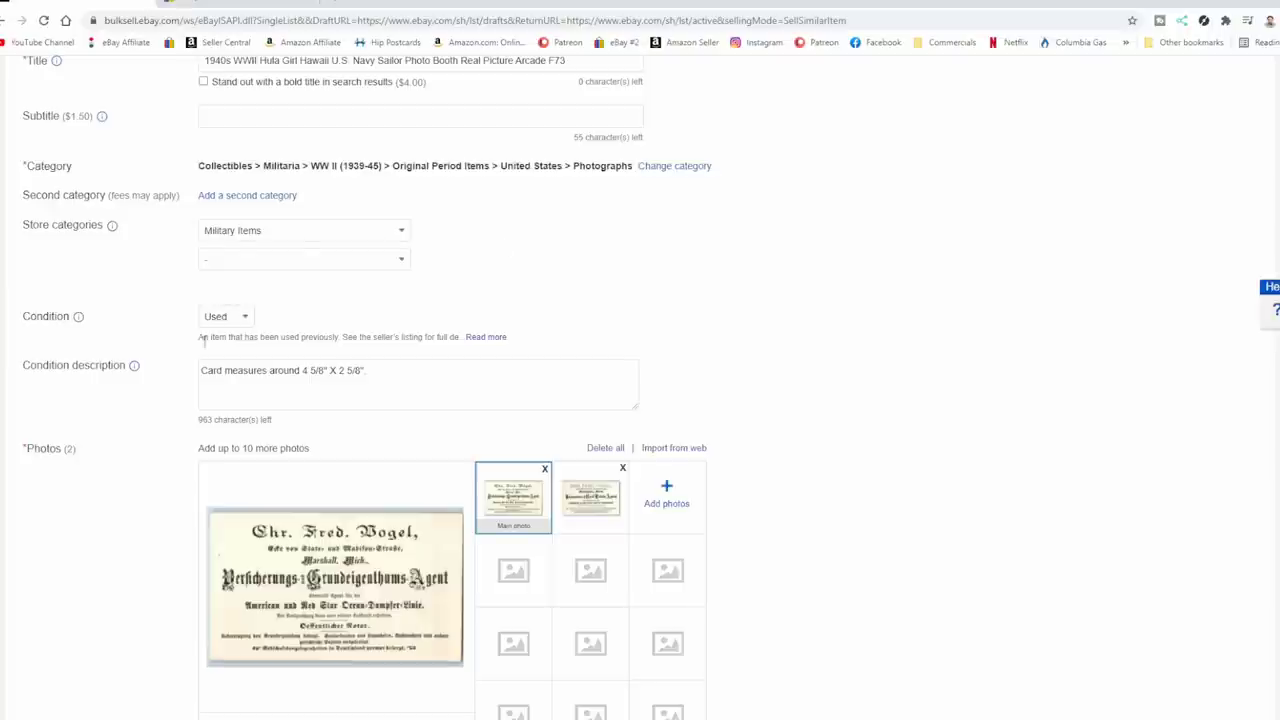
# Step: Change the condition description to 'Photo measures around 4" X 2 1/4". The image is in very nice condition.'
pyautogui.click(325, 374)
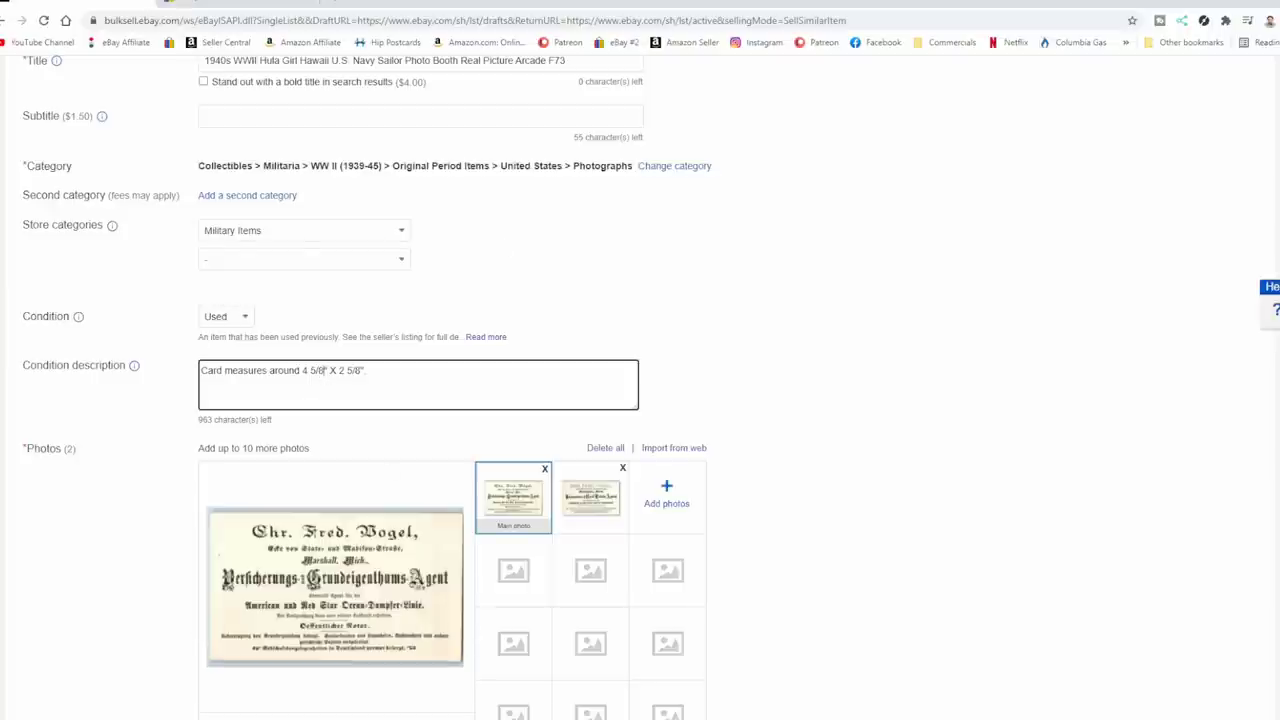
pyautogui.press('BackSpace')
pyautogui.press('BackSpace')
pyautogui.press('BackSpace')
pyautogui.press('BackSpace')
pyautogui.press('BackSpace')
pyautogui.press('BackSpace')
pyautogui.press('BackSpace')
pyautogui.press('BackSpace')
pyautogui.press('BackSpace')
pyautogui.write('1/4"')
pyautogui.moveTo(223, 372); pyautogui.dragTo(44, 377)
pyautogui.write('Photo measures around 4" X 2 1/4".')
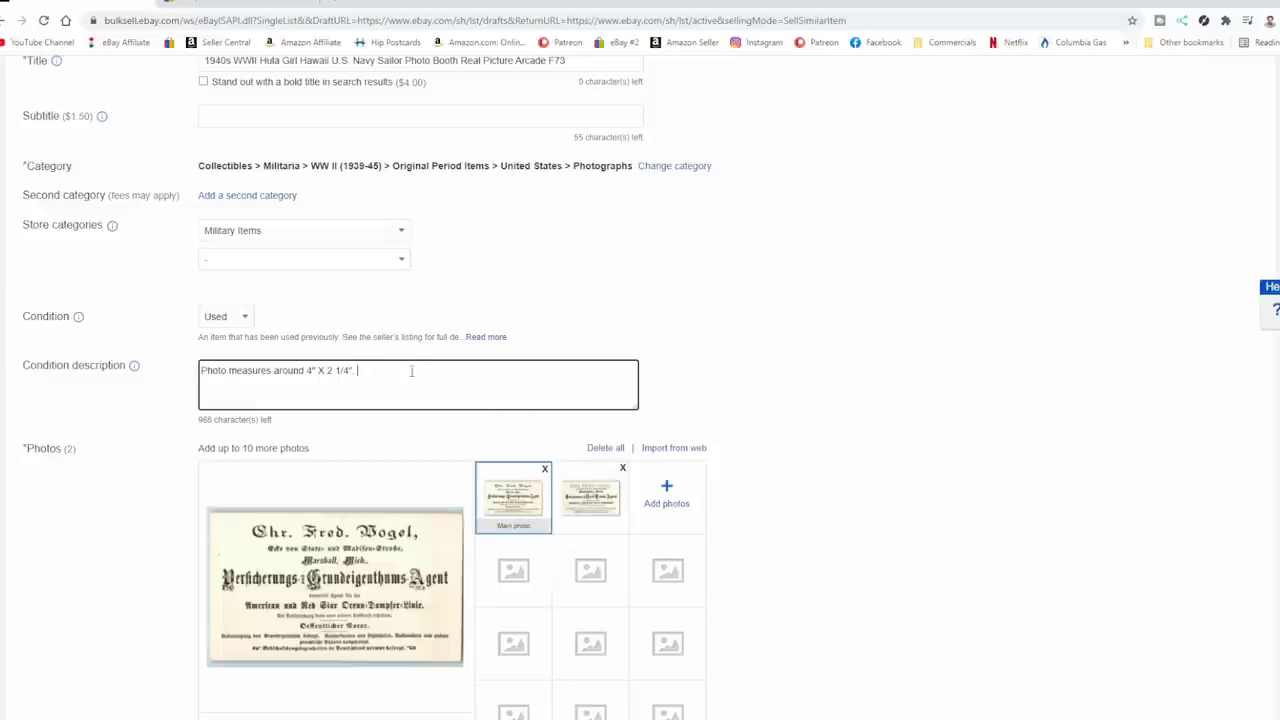
pyautogui.write(' The image is in very nice condition.')
# Step: Replace all listing photos with img20211122_16512860 and img20211122_16513227 from the A Buttons folder
pyautogui.click(600, 448)
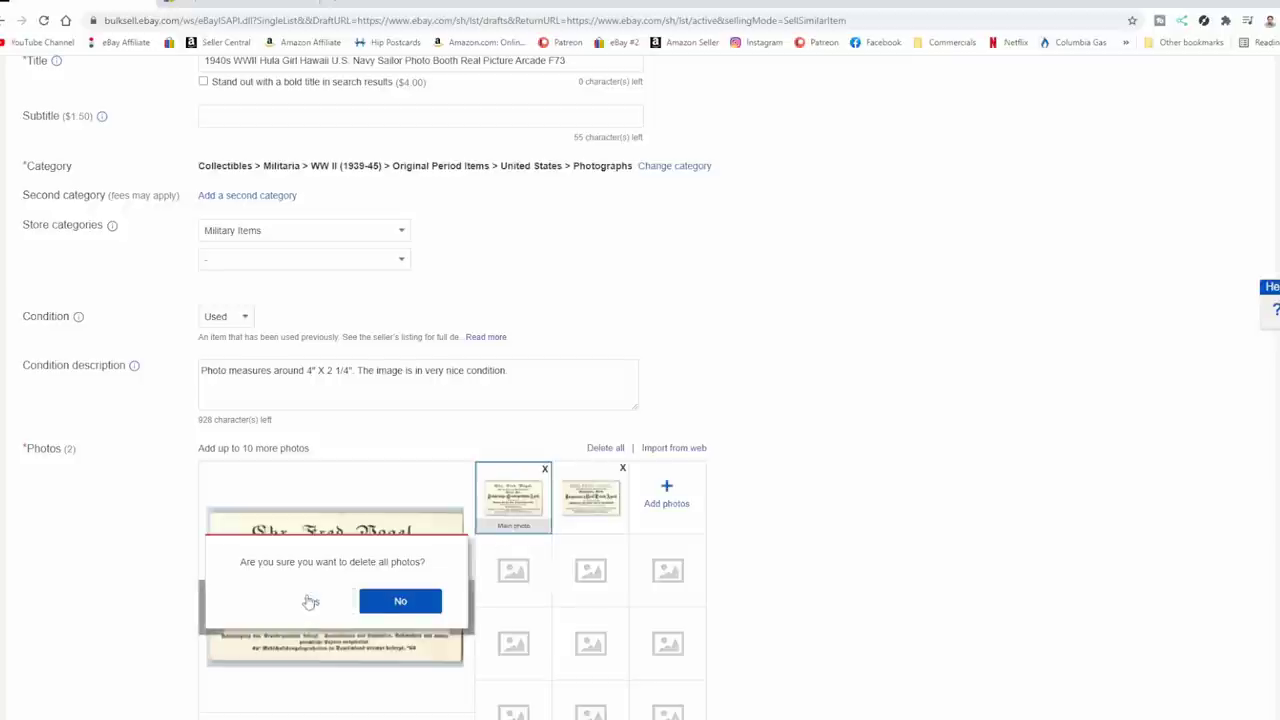
pyautogui.click(311, 601)
pyautogui.click(512, 497)
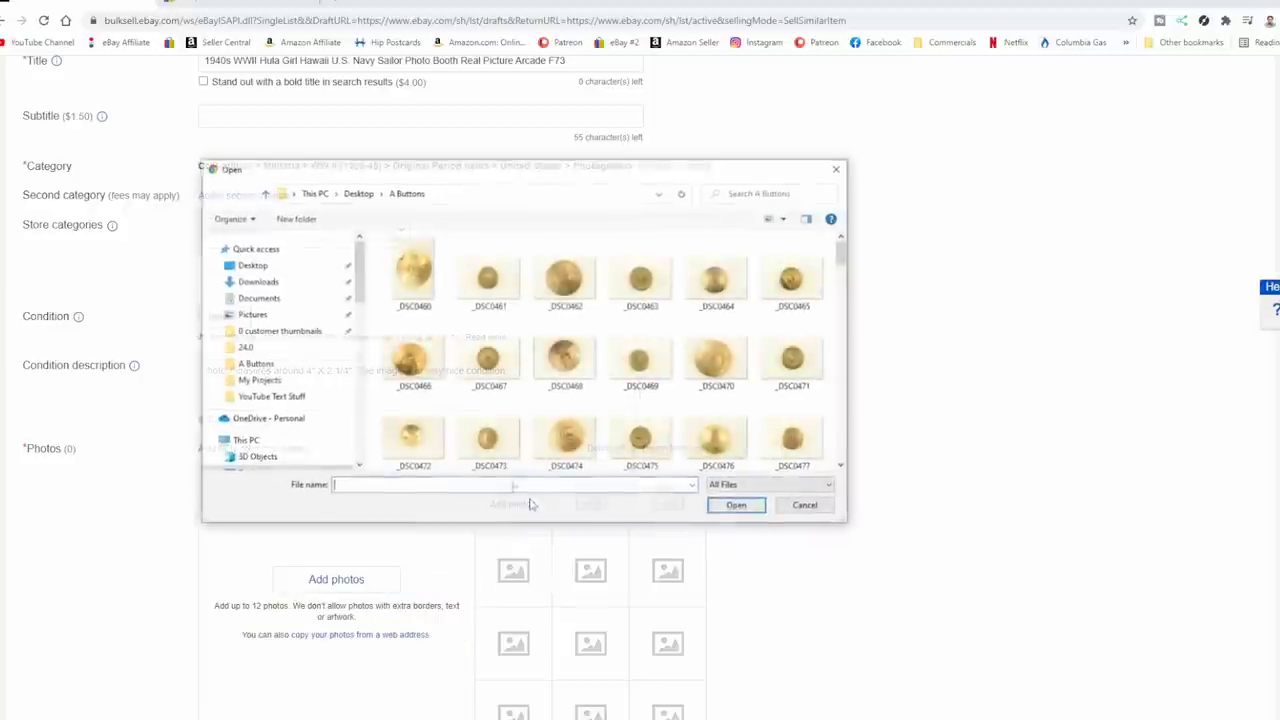
pyautogui.moveTo(850, 260); pyautogui.dragTo(835, 480)
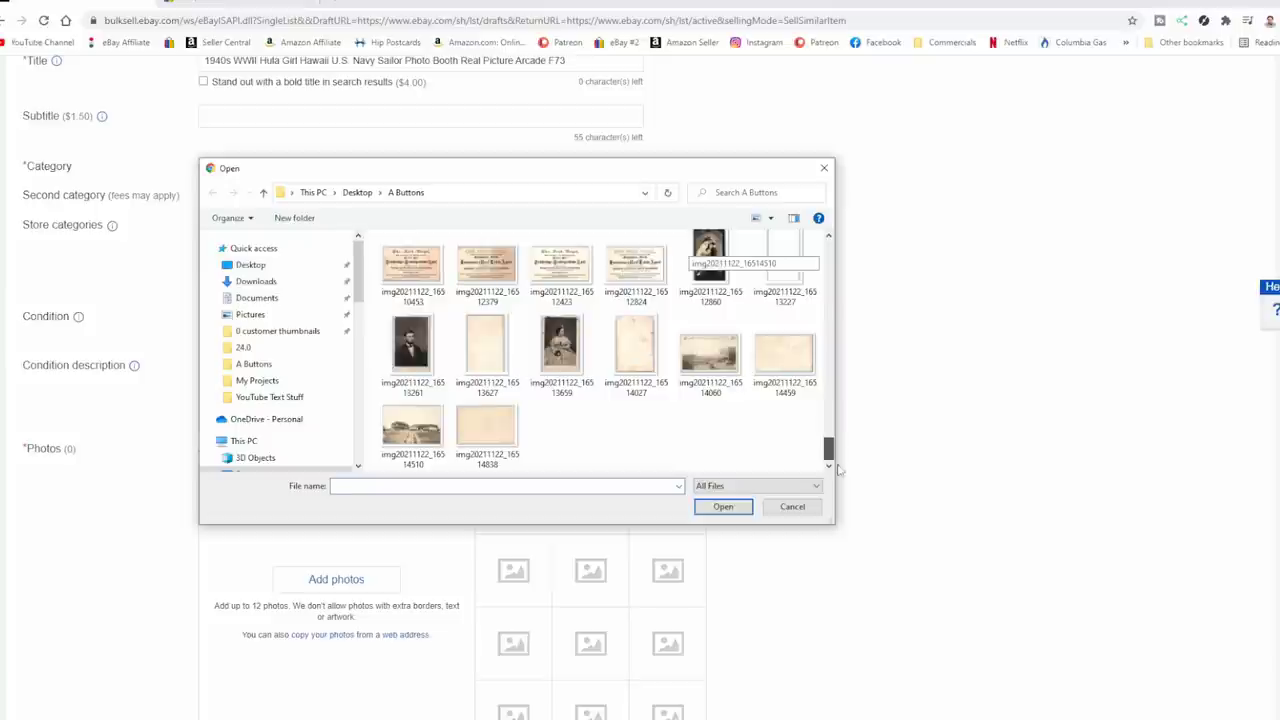
pyautogui.click(710, 262)
pyautogui.keyDown('ctrl'); pyautogui.click(795, 260); pyautogui.keyUp('ctrl')
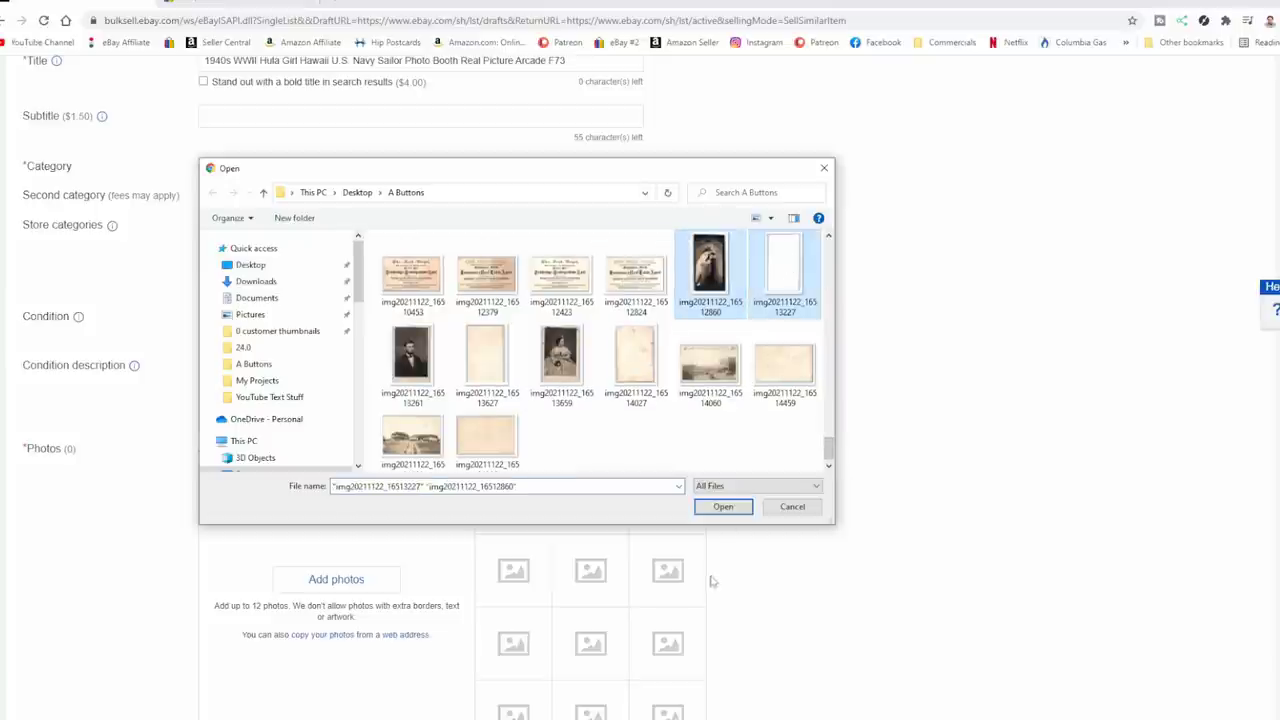
pyautogui.click(723, 506)
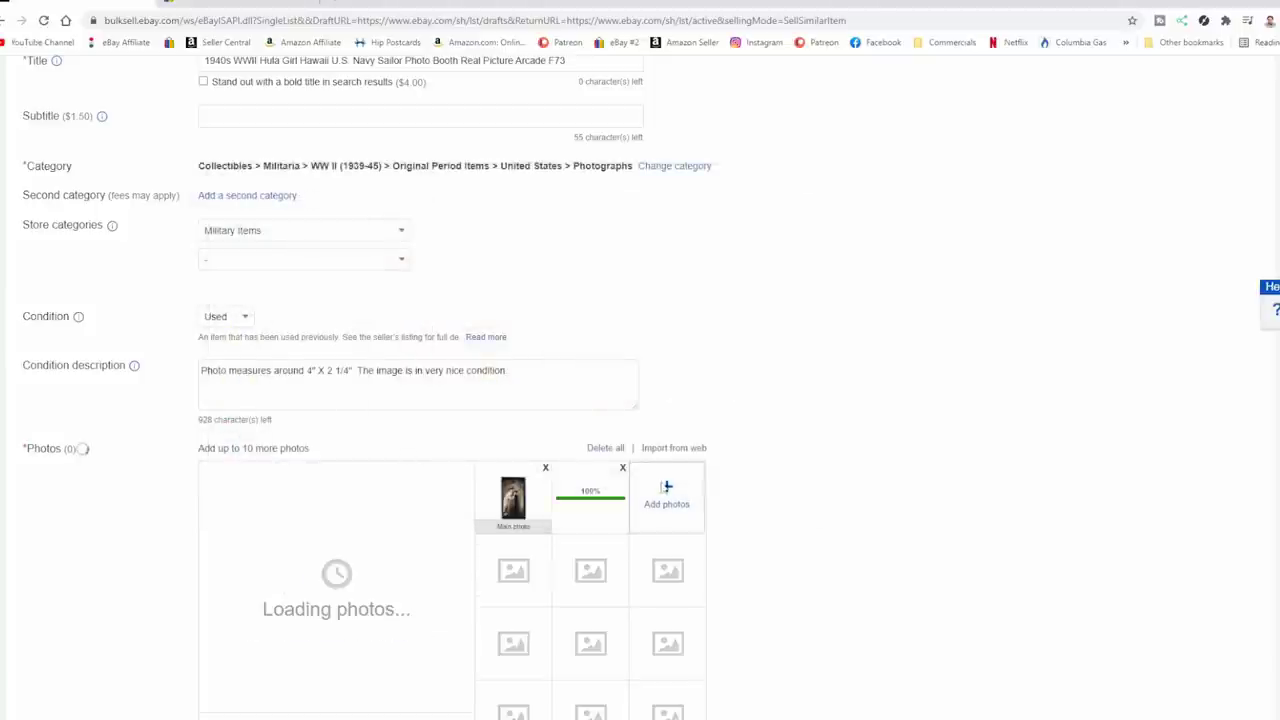
# Step: Add img20211122_16512860 from the A Buttons folder once more as an additional listing photo
pyautogui.click(672, 492)
pyautogui.scroll(-10, 790, 350)
pyautogui.scroll(-10, 790, 350)
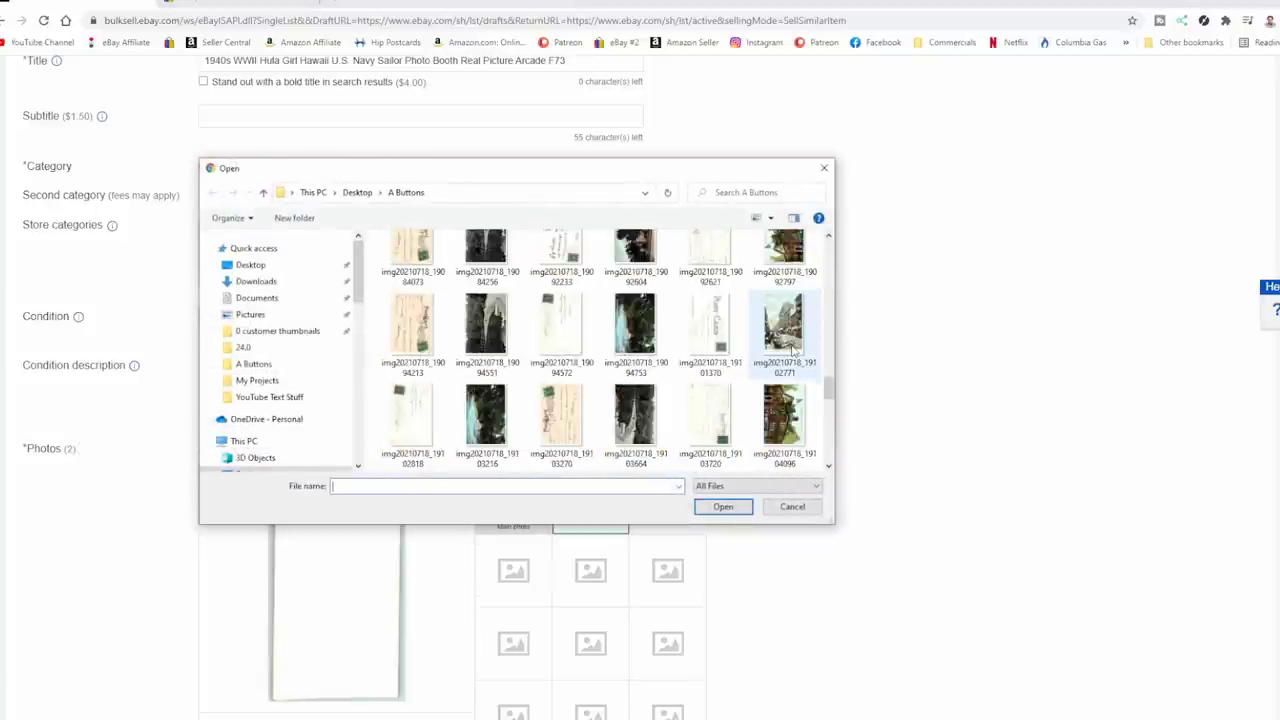
pyautogui.doubleClick(718, 252)
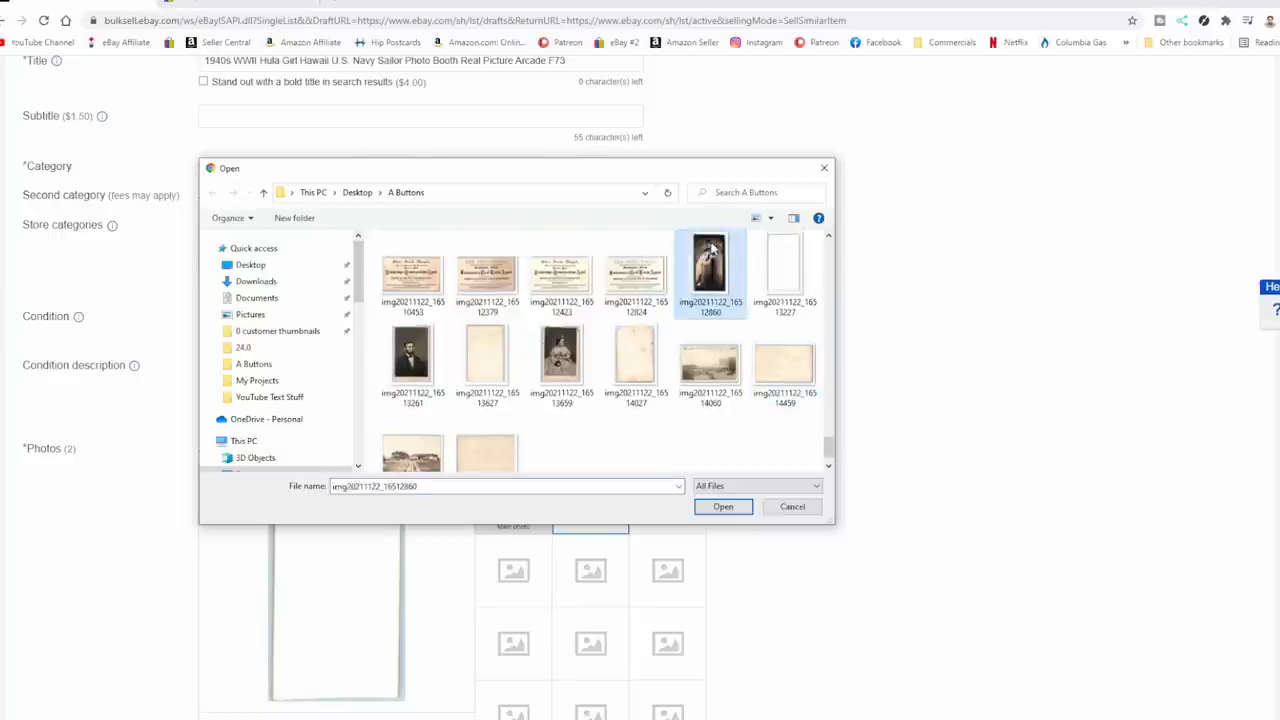
# Step: Move the added duplicate of the couple photo to the main photo position, crop it closely around the couple, and save the crop
pyautogui.scroll(-2, 760, 330)
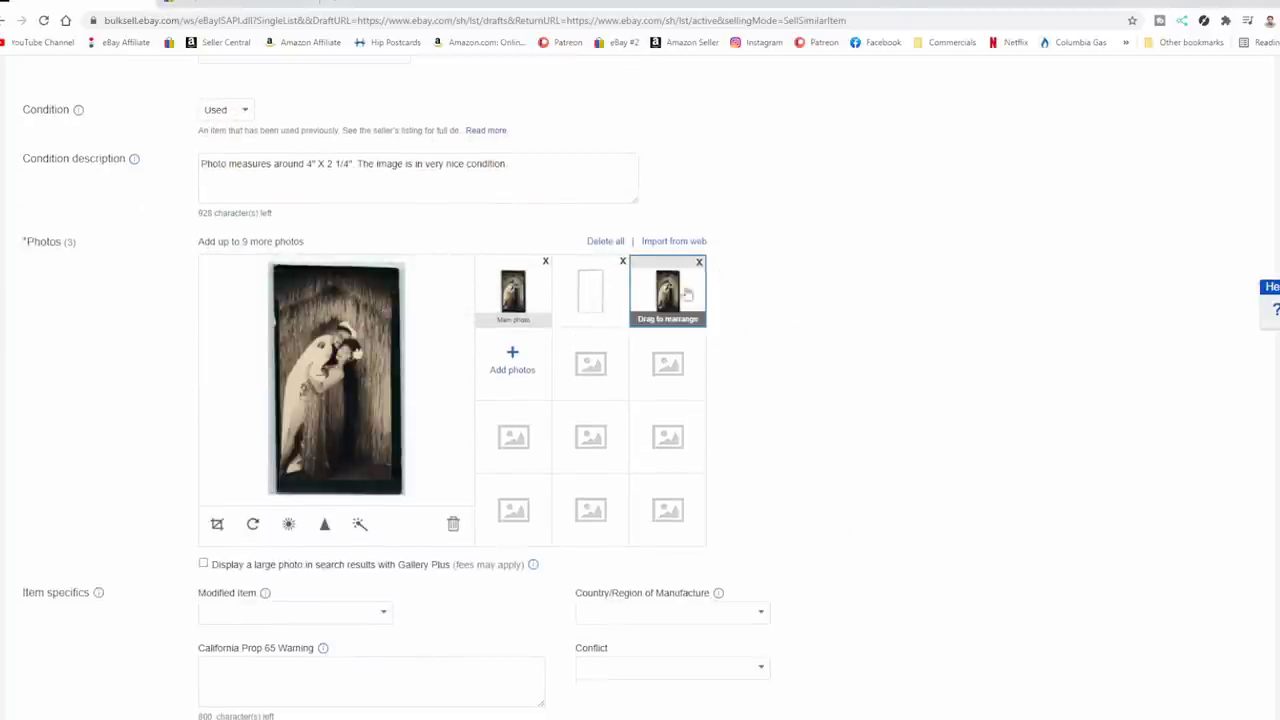
pyautogui.moveTo(686, 289); pyautogui.dragTo(525, 295)
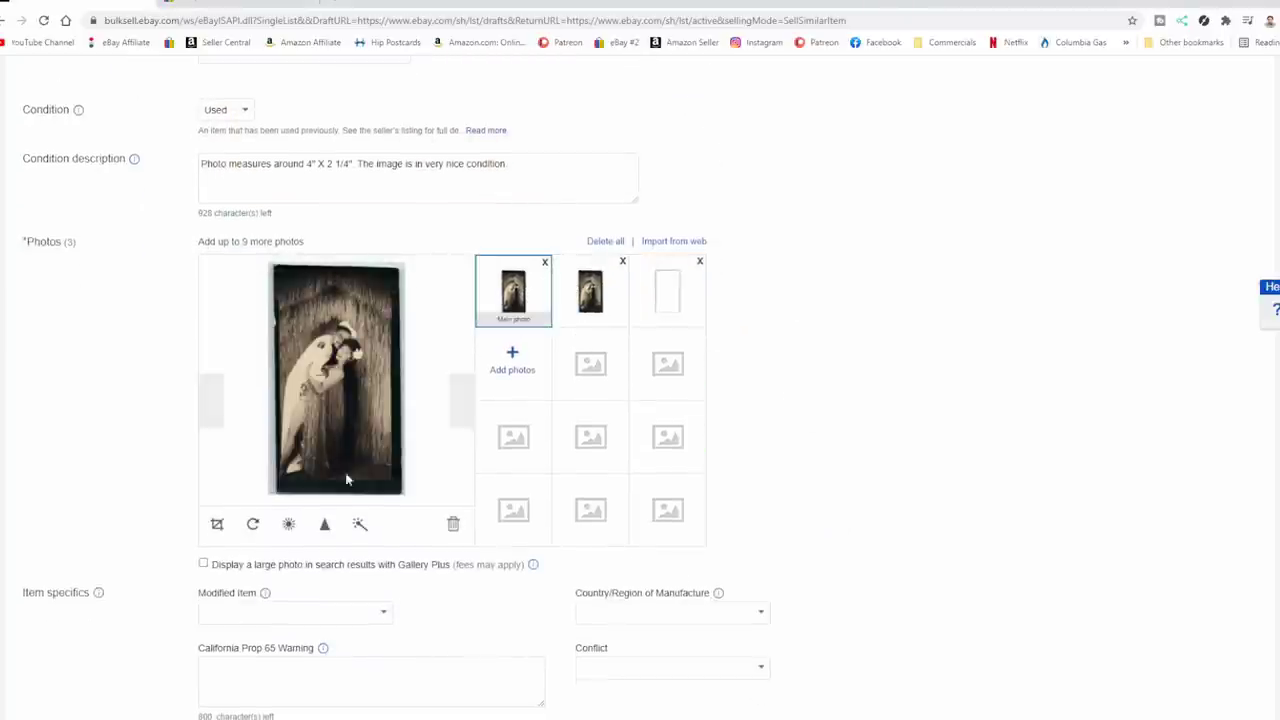
pyautogui.click(217, 524)
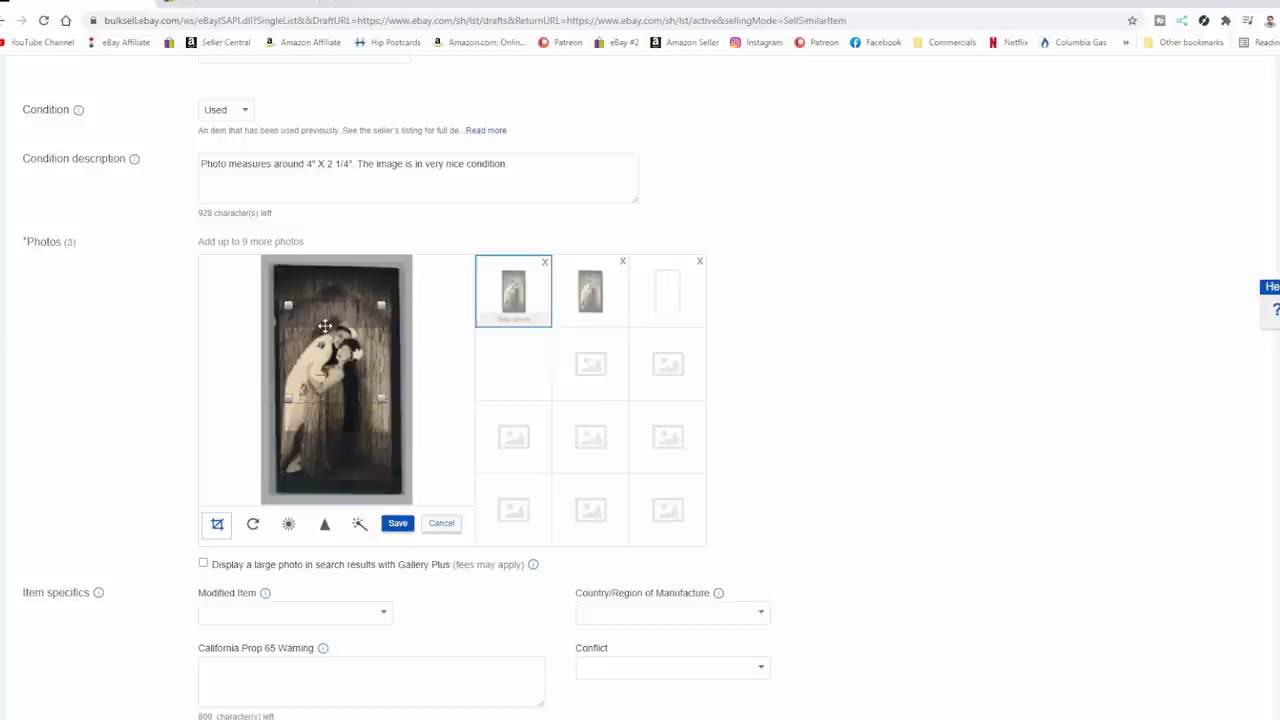
pyautogui.moveTo(329, 327); pyautogui.dragTo(324, 323)
pyautogui.moveTo(388, 411); pyautogui.dragTo(369, 449)
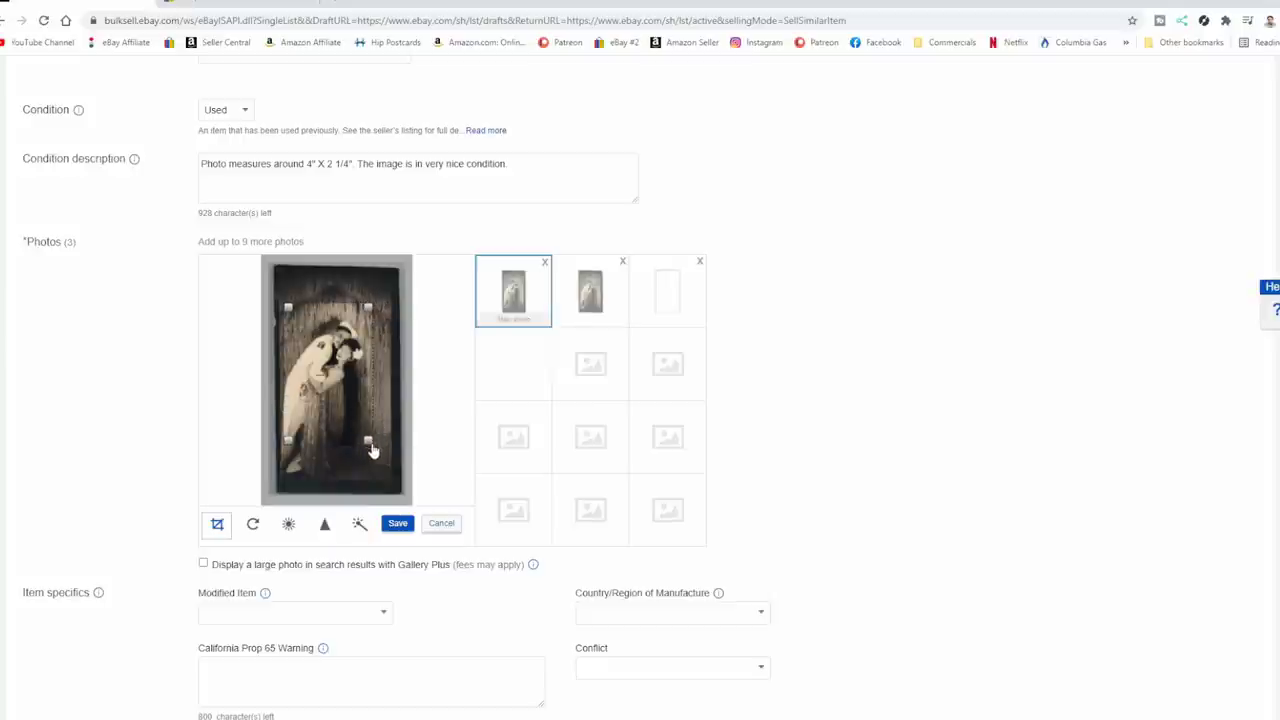
pyautogui.click(403, 522)
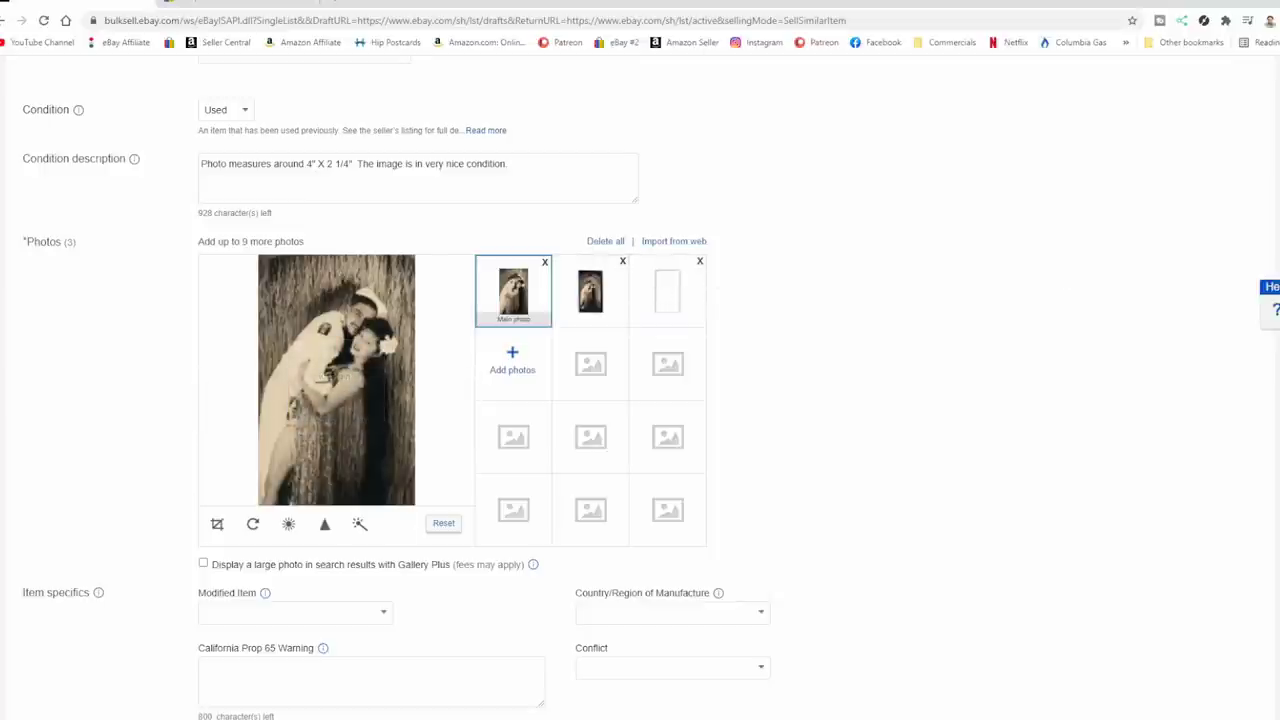
# Step: In the item specifics, set Modified Item to No and Original/Reproduction to Original
pyautogui.scroll(-3, 640, 390)
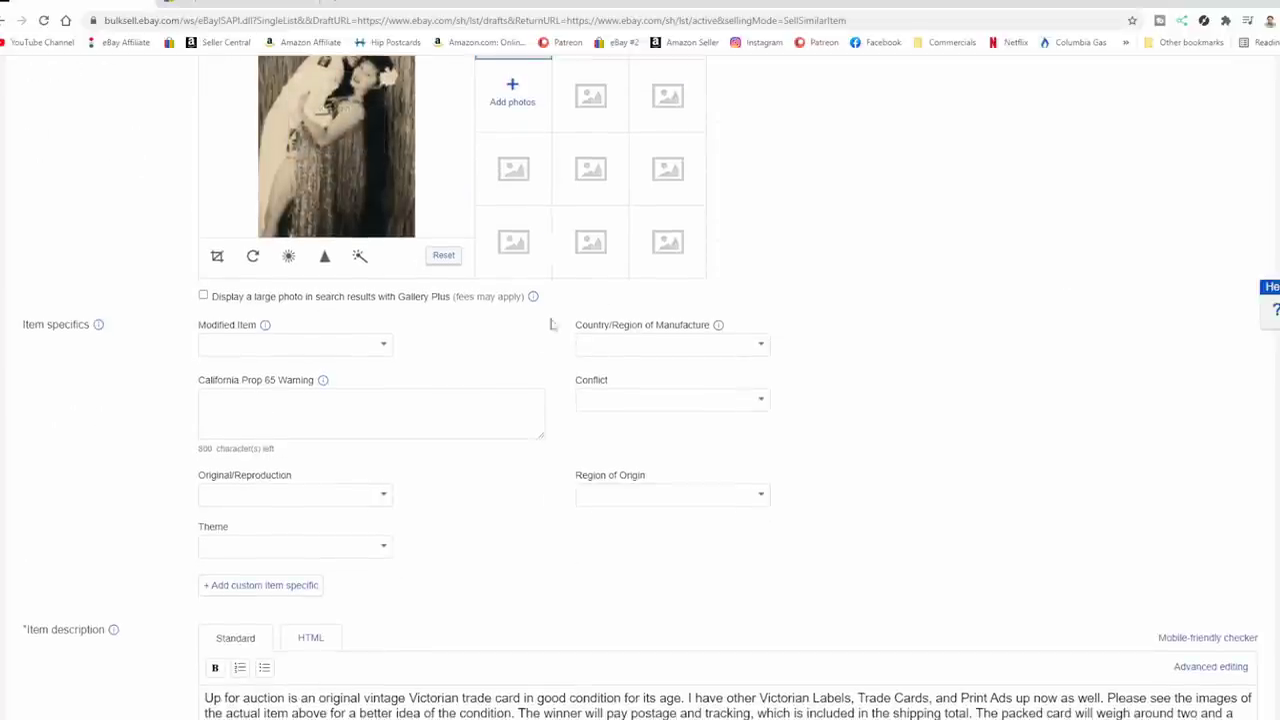
pyautogui.click(740, 400)
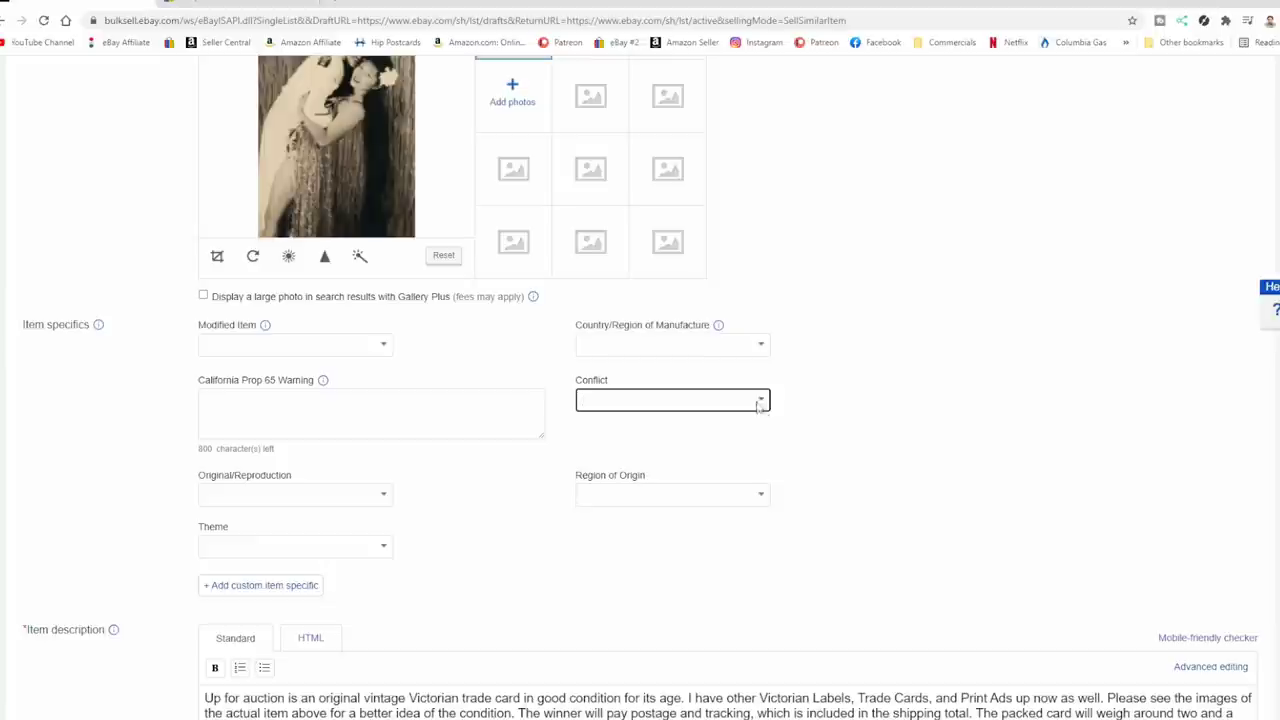
pyautogui.click(760, 401)
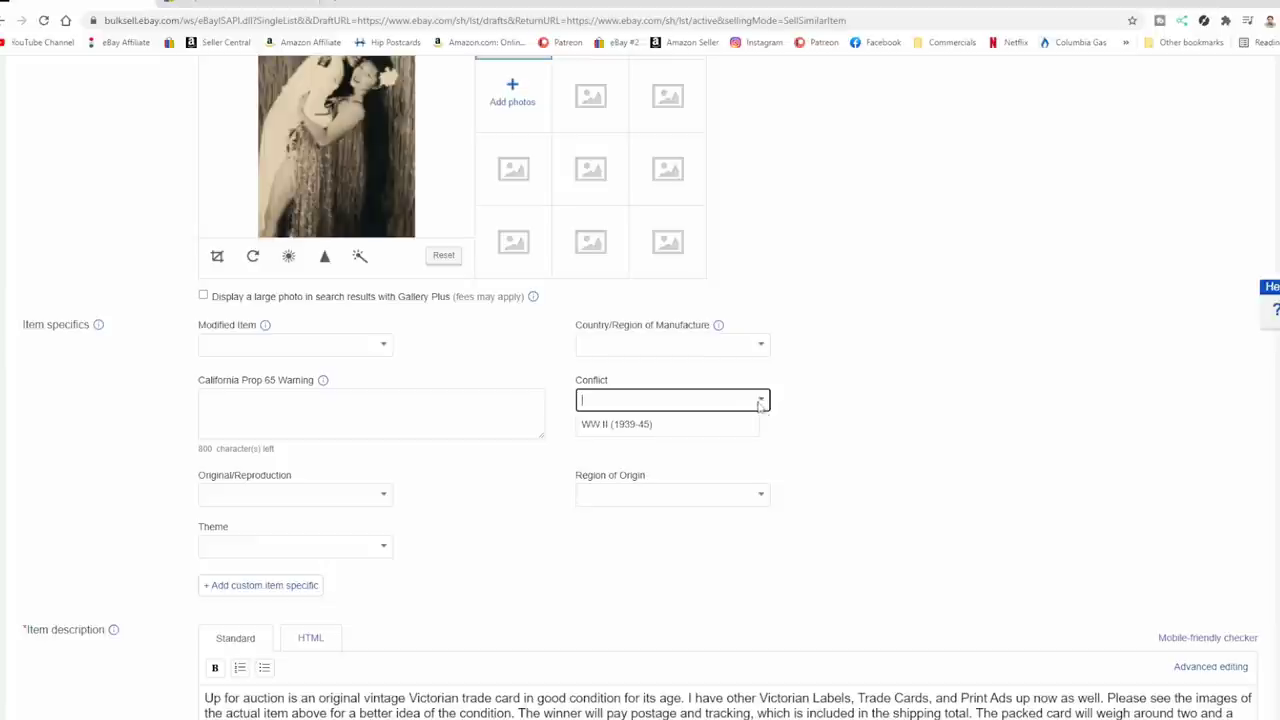
pyautogui.click(384, 345)
pyautogui.click(250, 370)
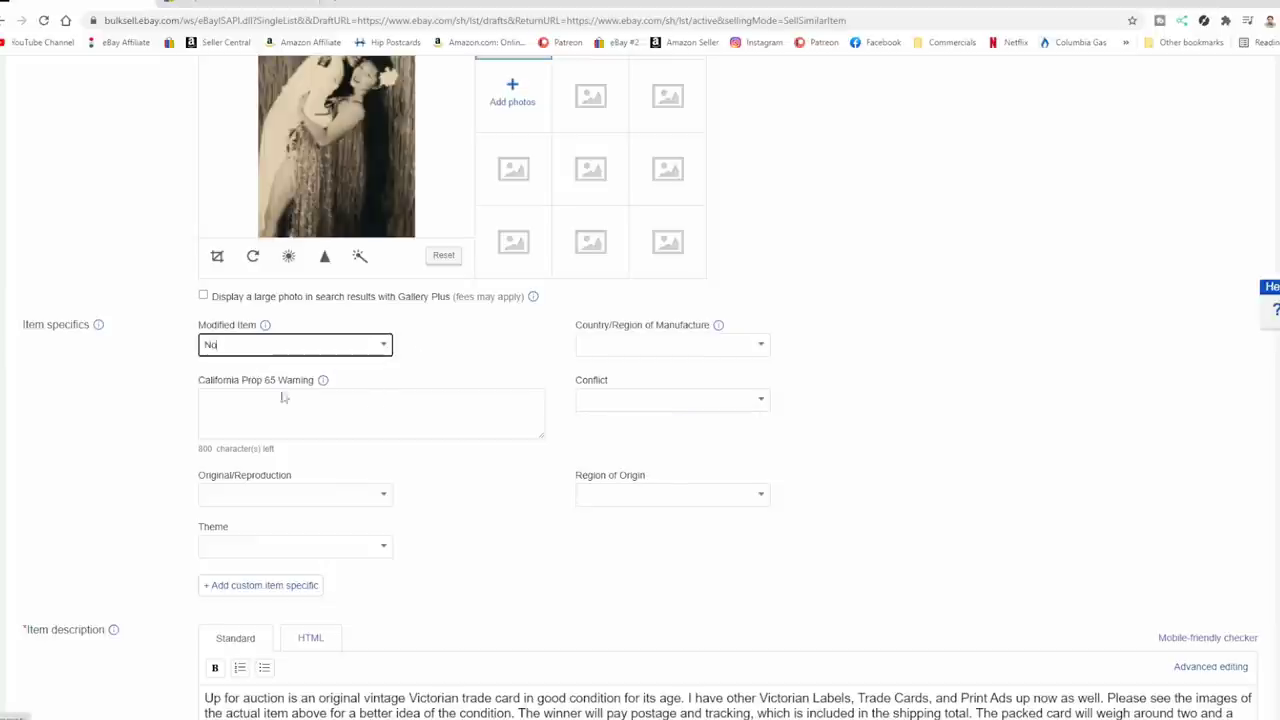
pyautogui.click(384, 495)
pyautogui.click(299, 521)
# Step: Set Region of Origin and Country/Region of Manufacture to United States, and Theme to Militaria
pyautogui.click(762, 495)
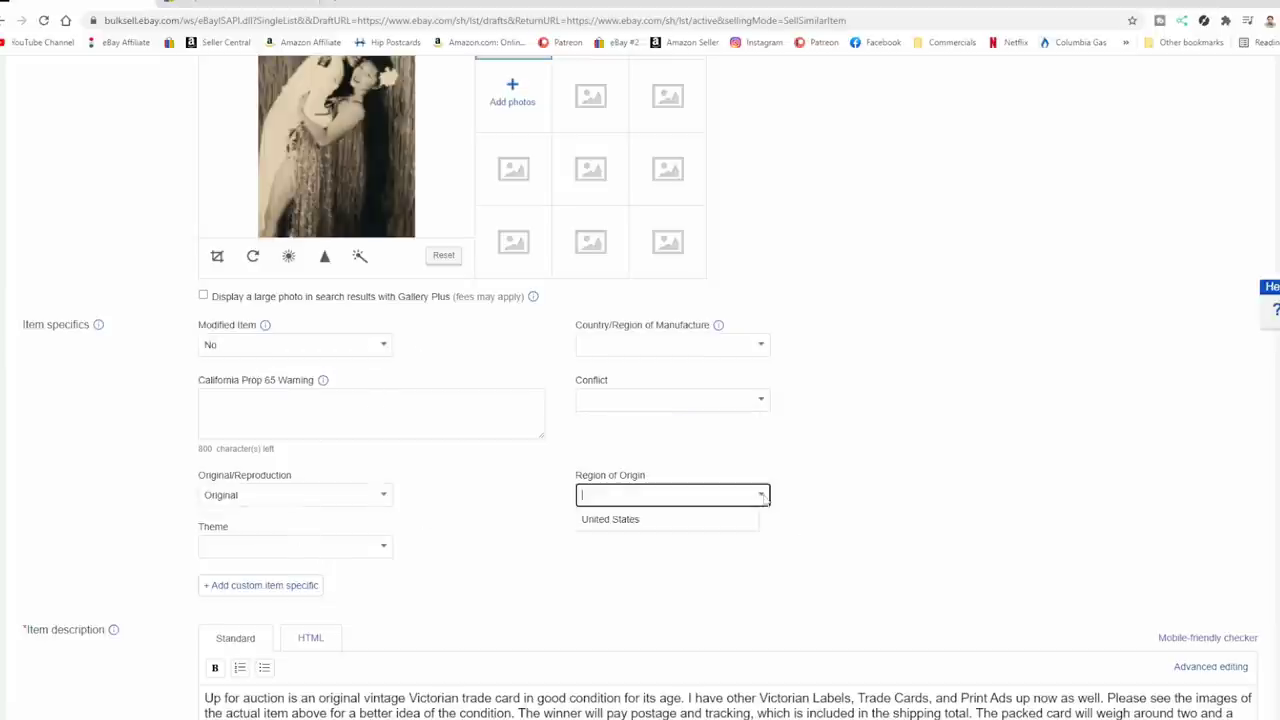
pyautogui.click(743, 519)
pyautogui.click(384, 546)
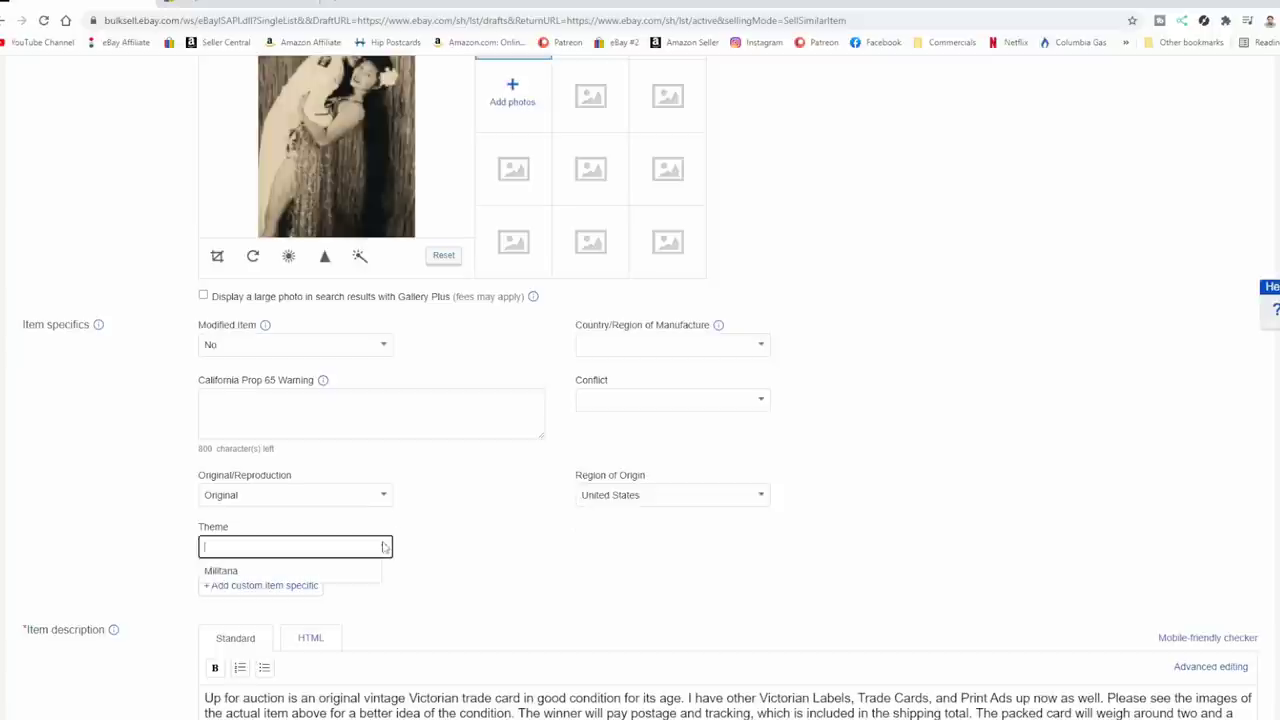
pyautogui.click(288, 571)
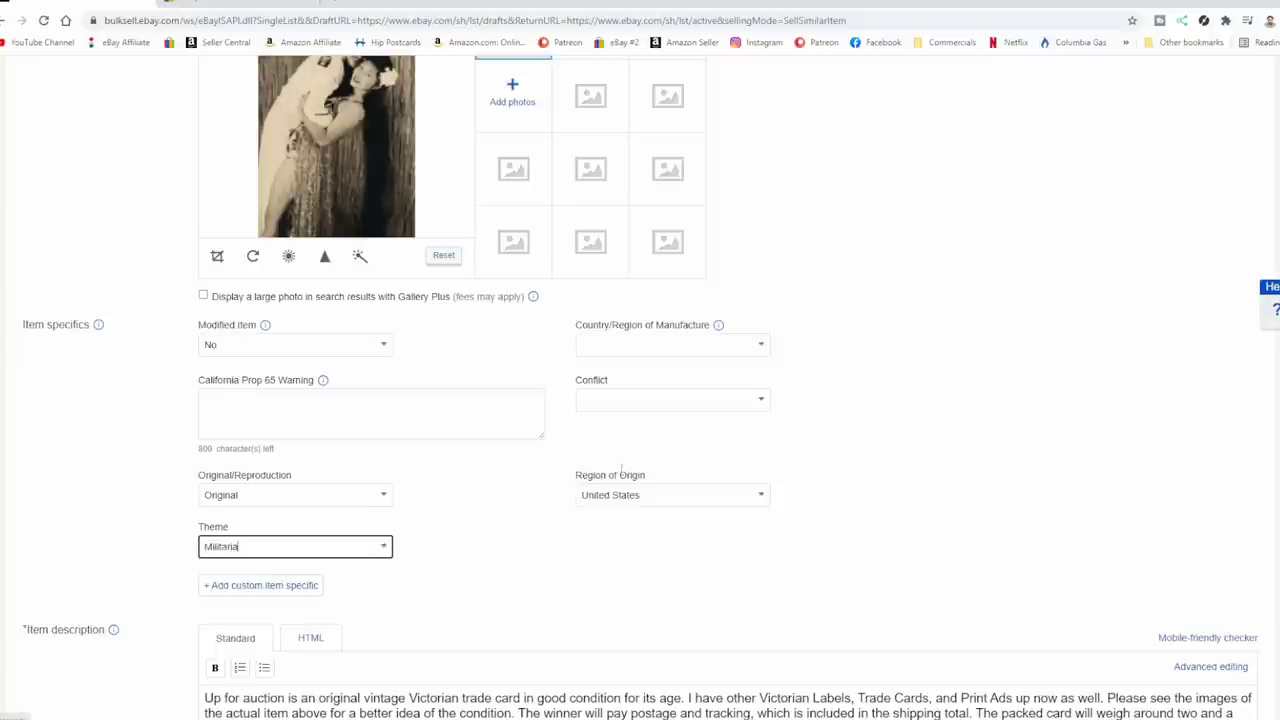
pyautogui.click(762, 346)
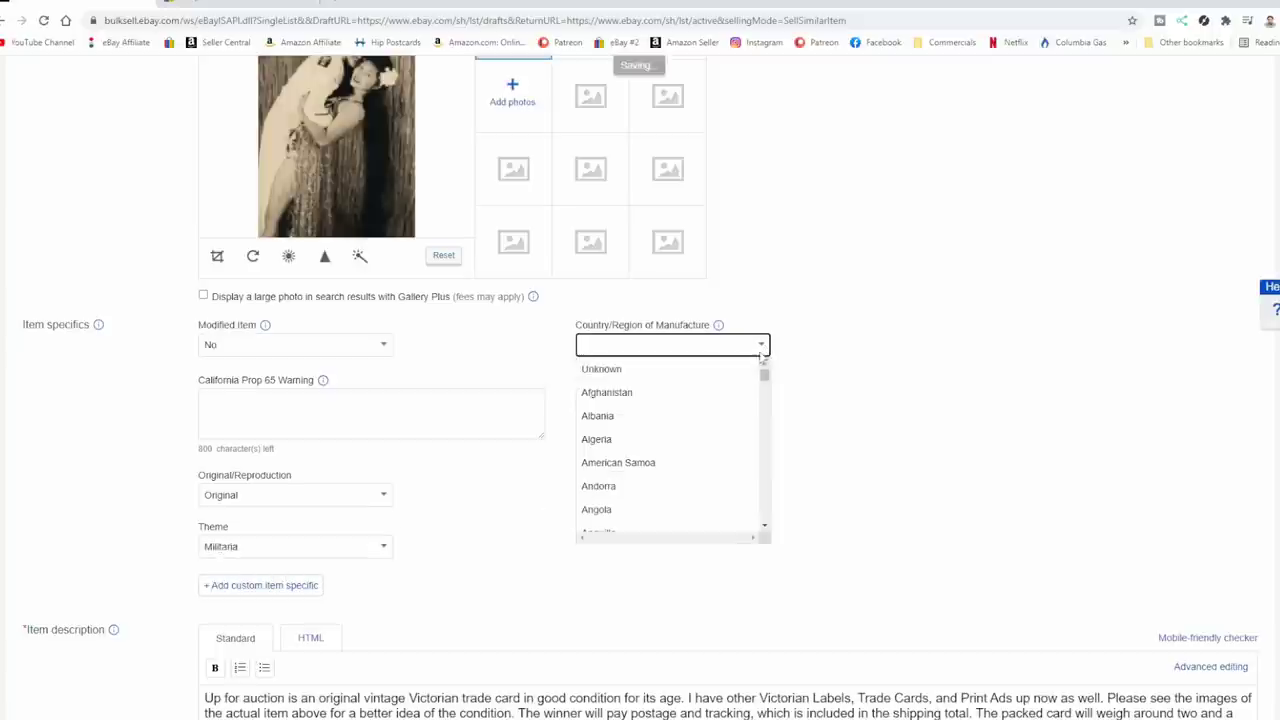
pyautogui.write('Uni')
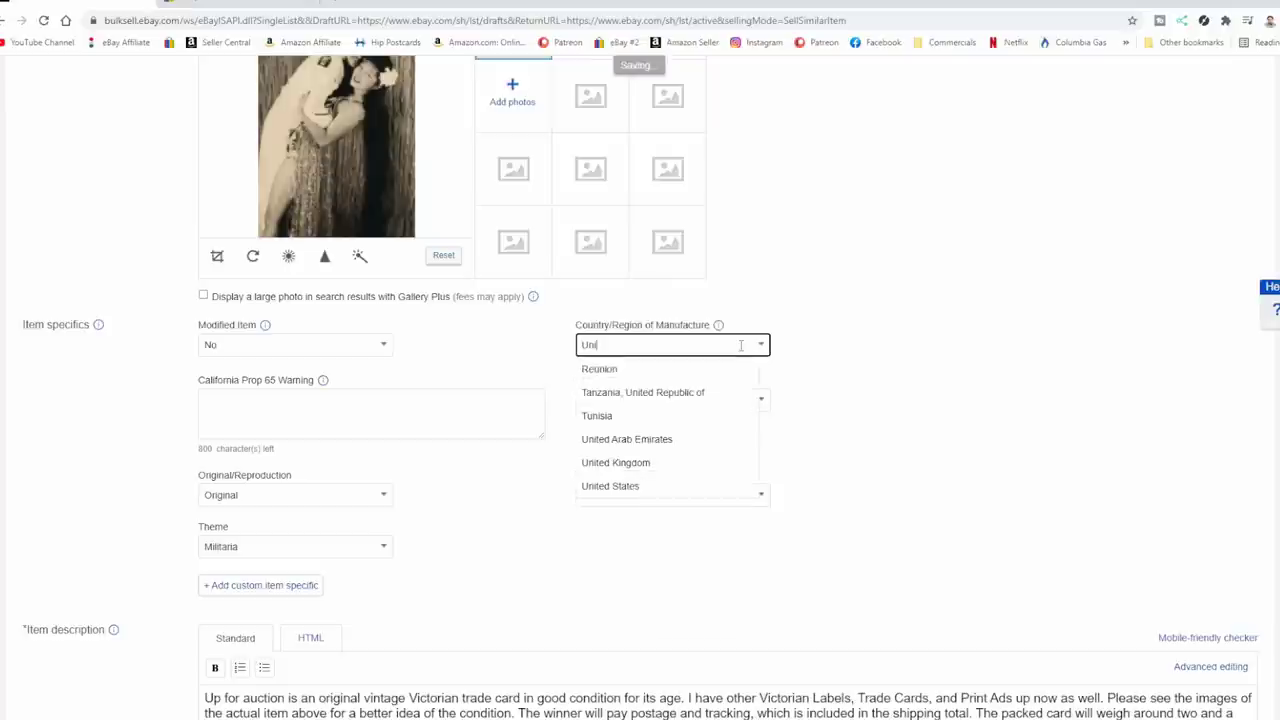
pyautogui.click(650, 486)
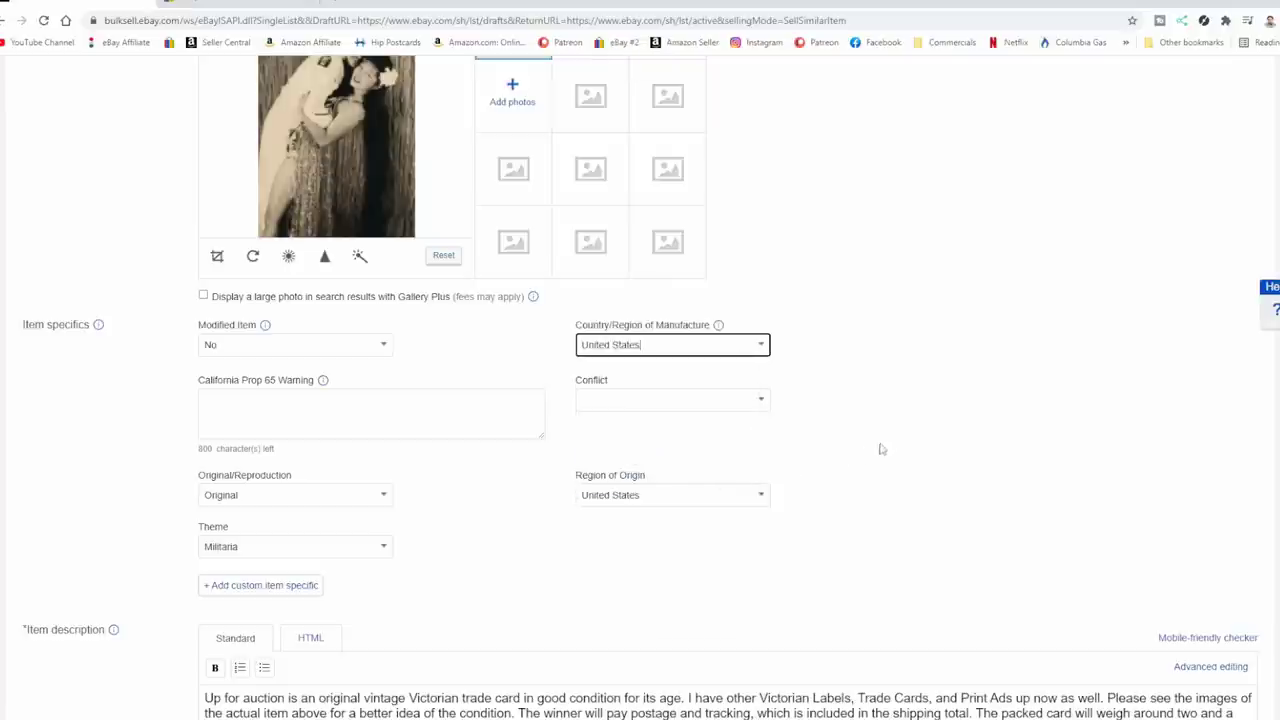
# Step: In the item description, replace 'Victorian trade card' with 'photo' and delete the sentence about other Victorian Labels, Trade Cards, and Print Ads
pyautogui.scroll(-2, 896, 437)
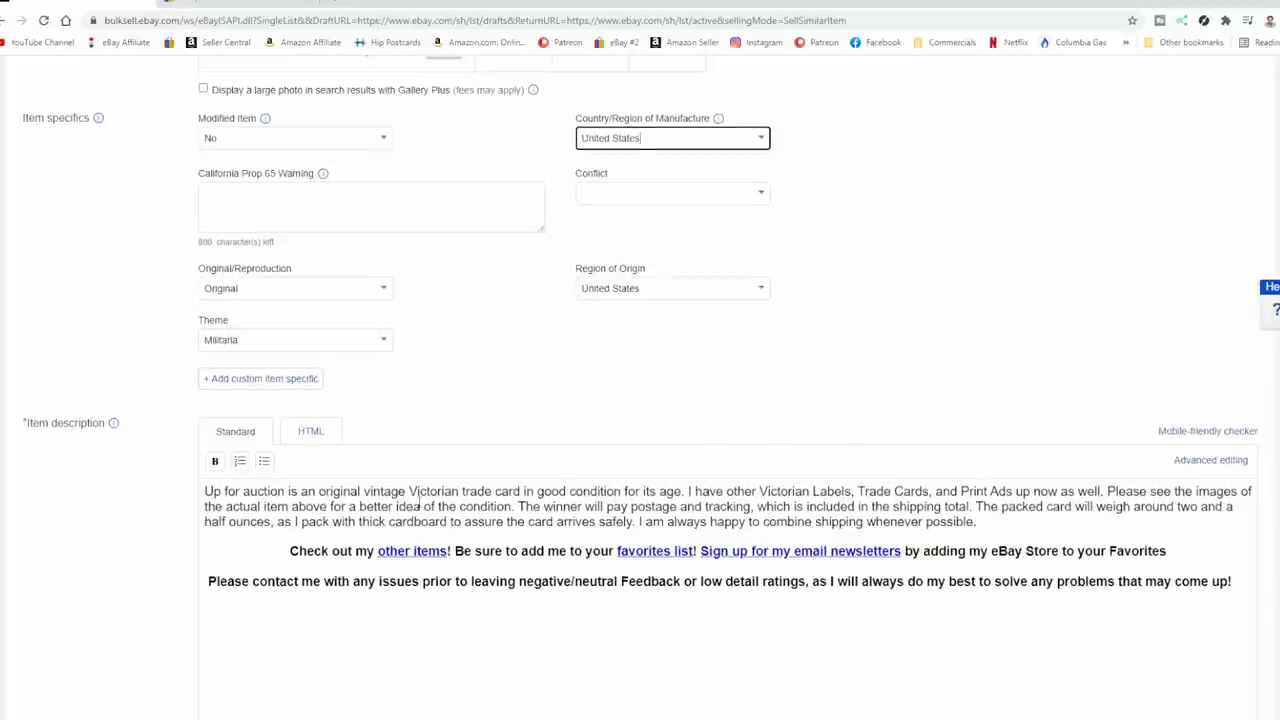
pyautogui.moveTo(521, 491); pyautogui.dragTo(418, 481)
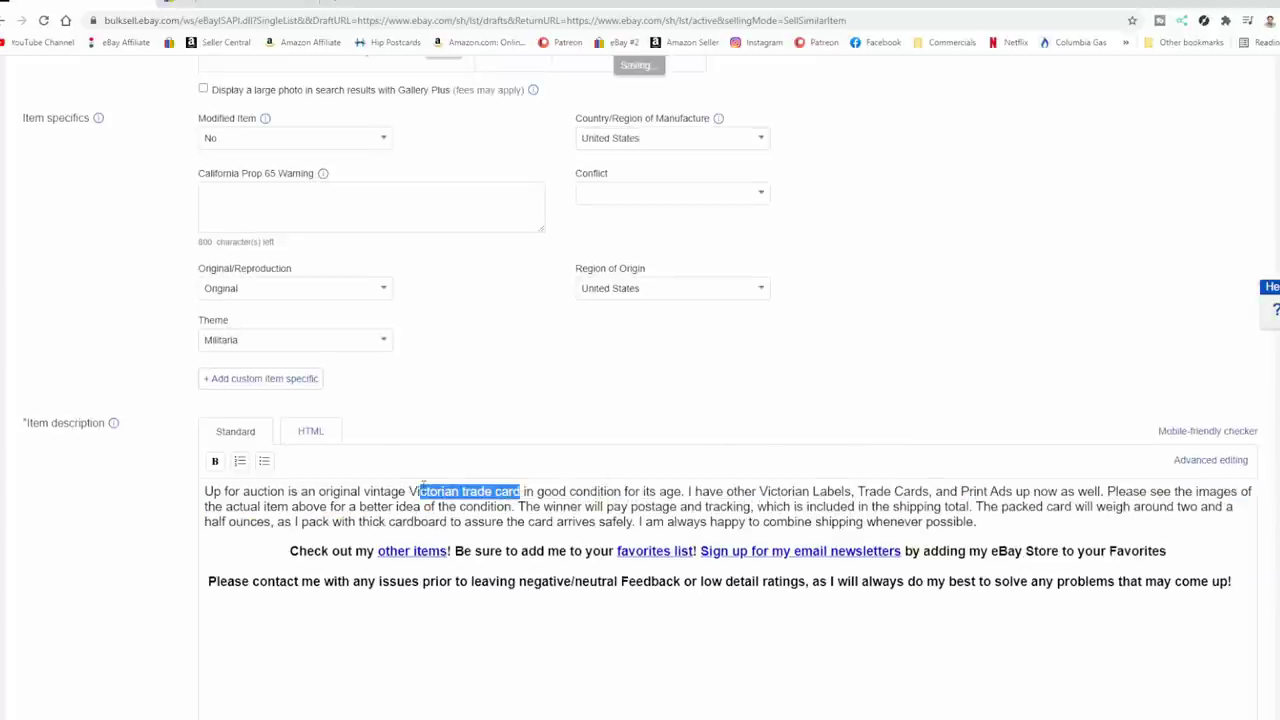
pyautogui.write('iphoto')
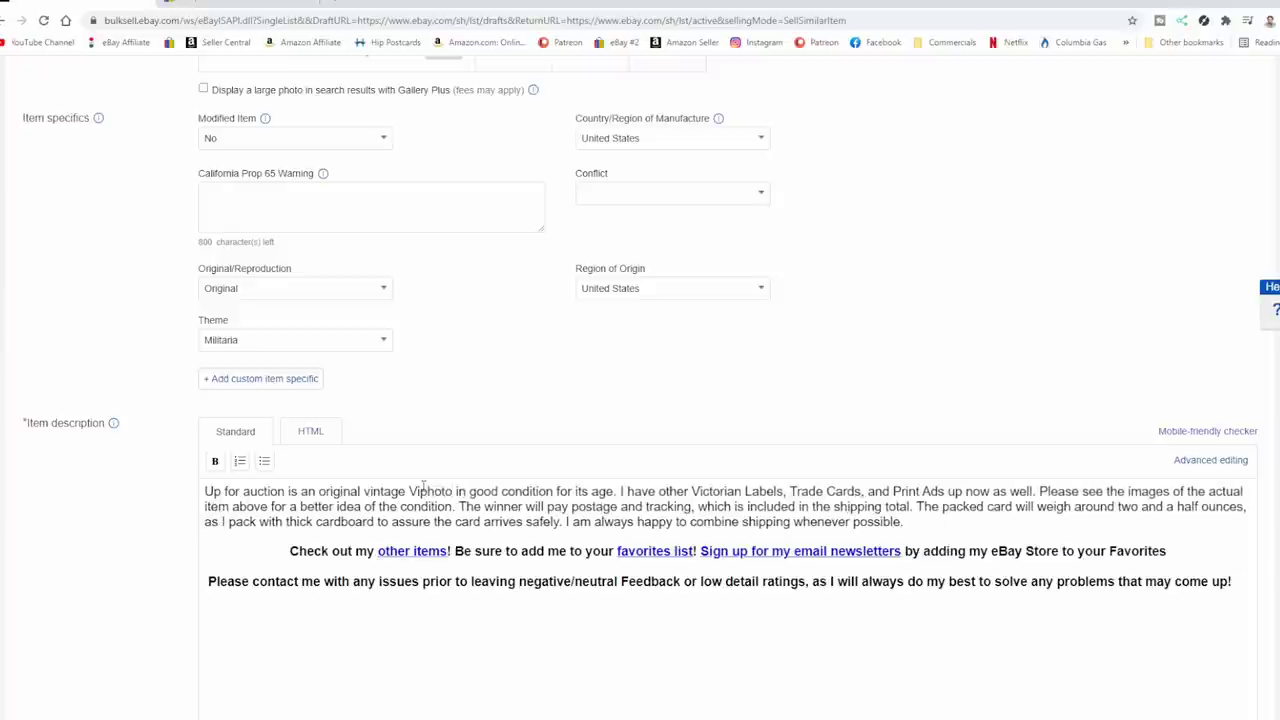
pyautogui.click(422, 490)
pyautogui.press('BackSpace')
pyautogui.press('BackSpace')
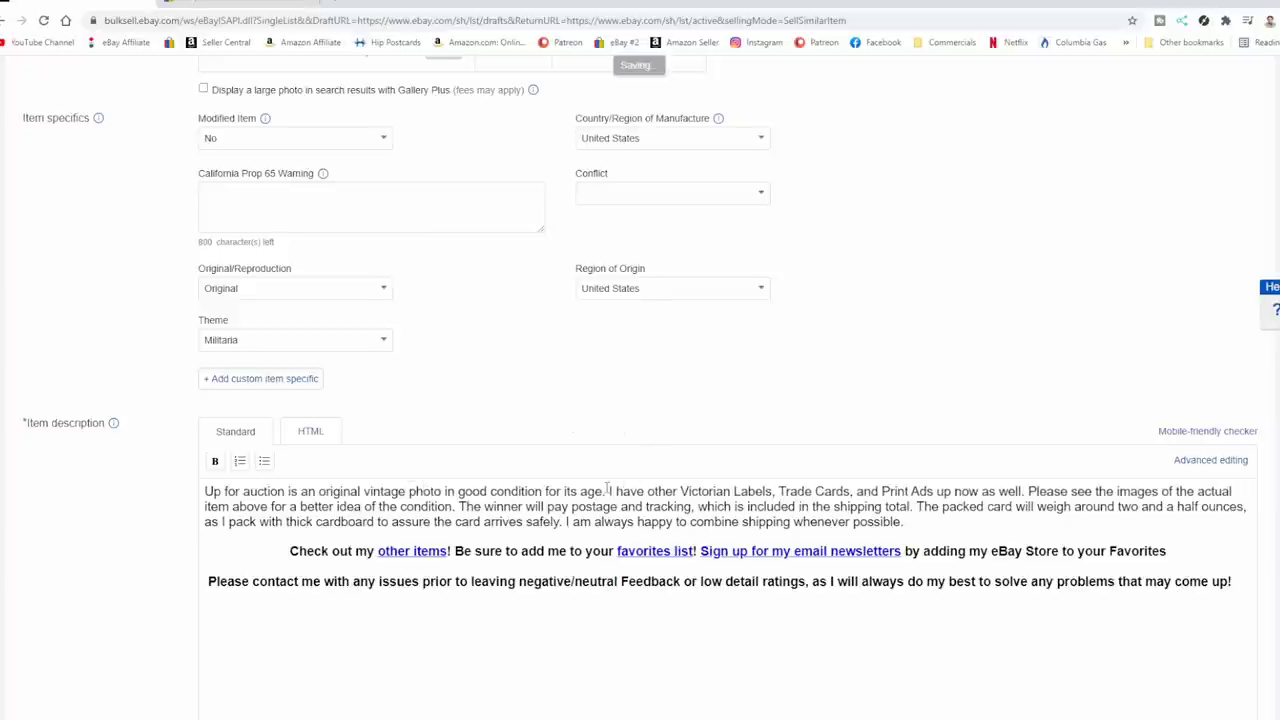
pyautogui.moveTo(609, 491); pyautogui.dragTo(1032, 482)
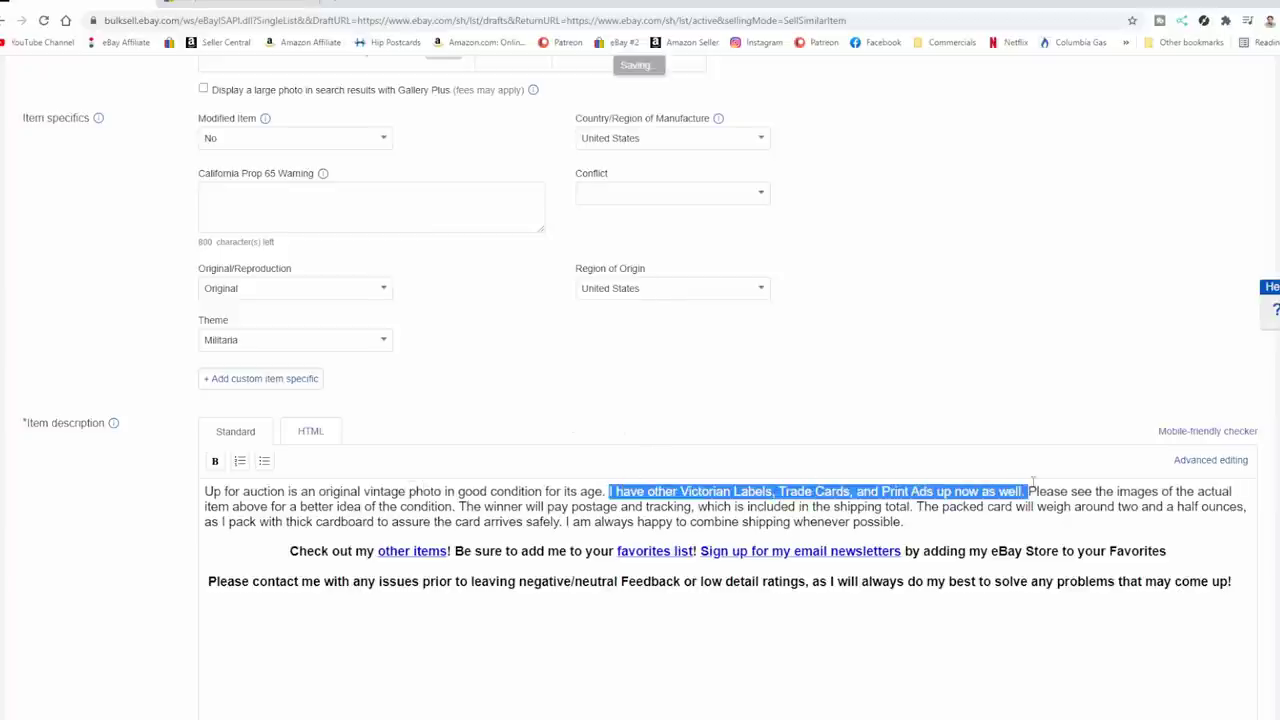
pyautogui.press('BackSpace')
# Step: Set the Buy It Now price to $54.50
pyautogui.scroll(-5, 757, 583)
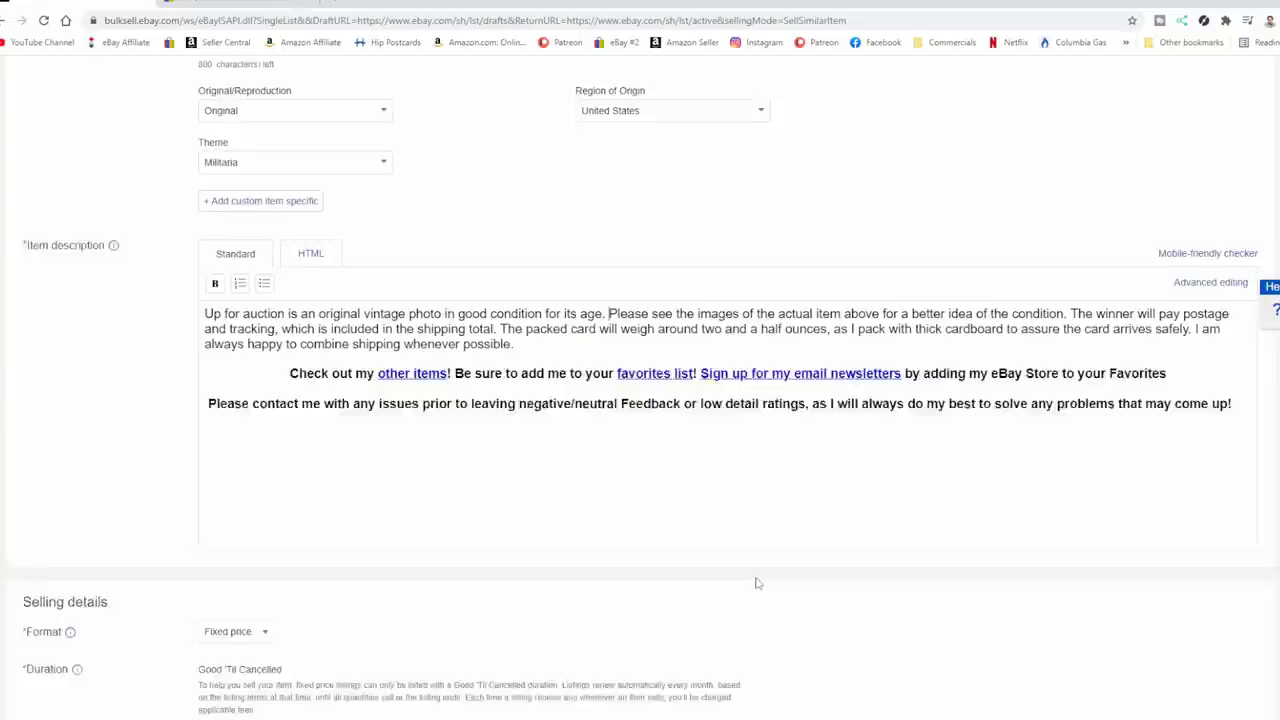
pyautogui.moveTo(246, 453); pyautogui.dragTo(169, 469)
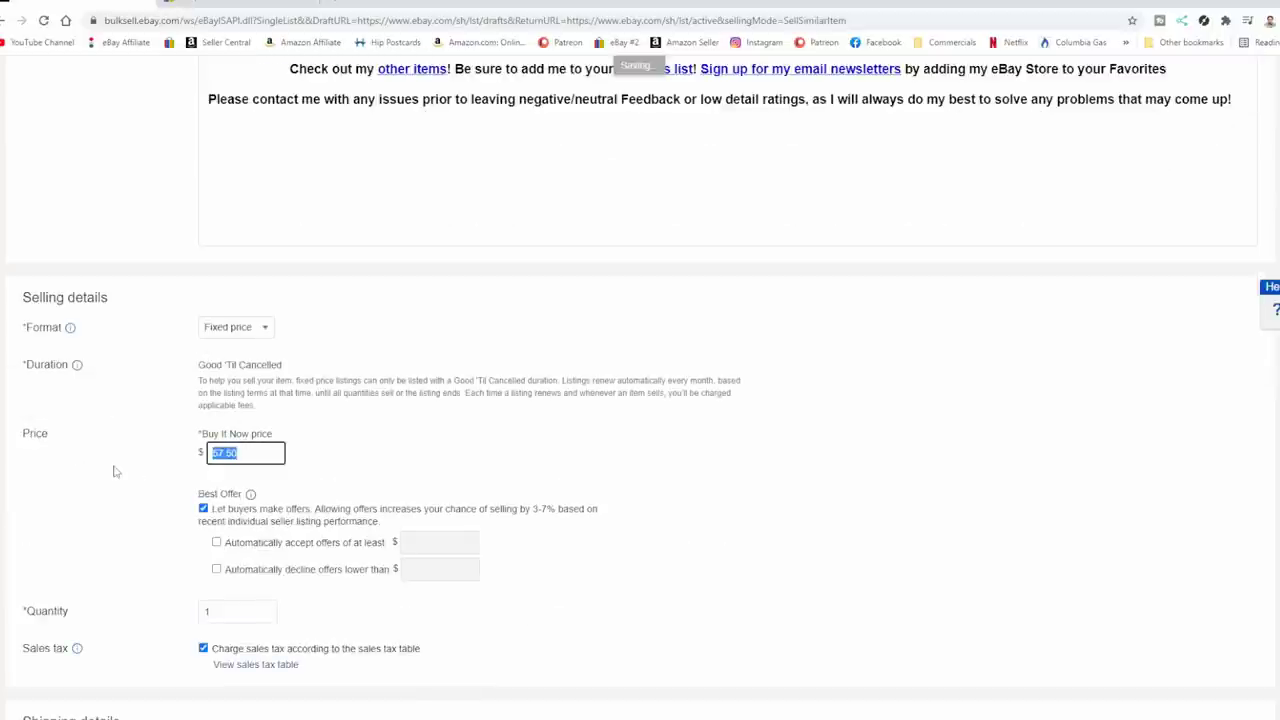
pyautogui.write('54')
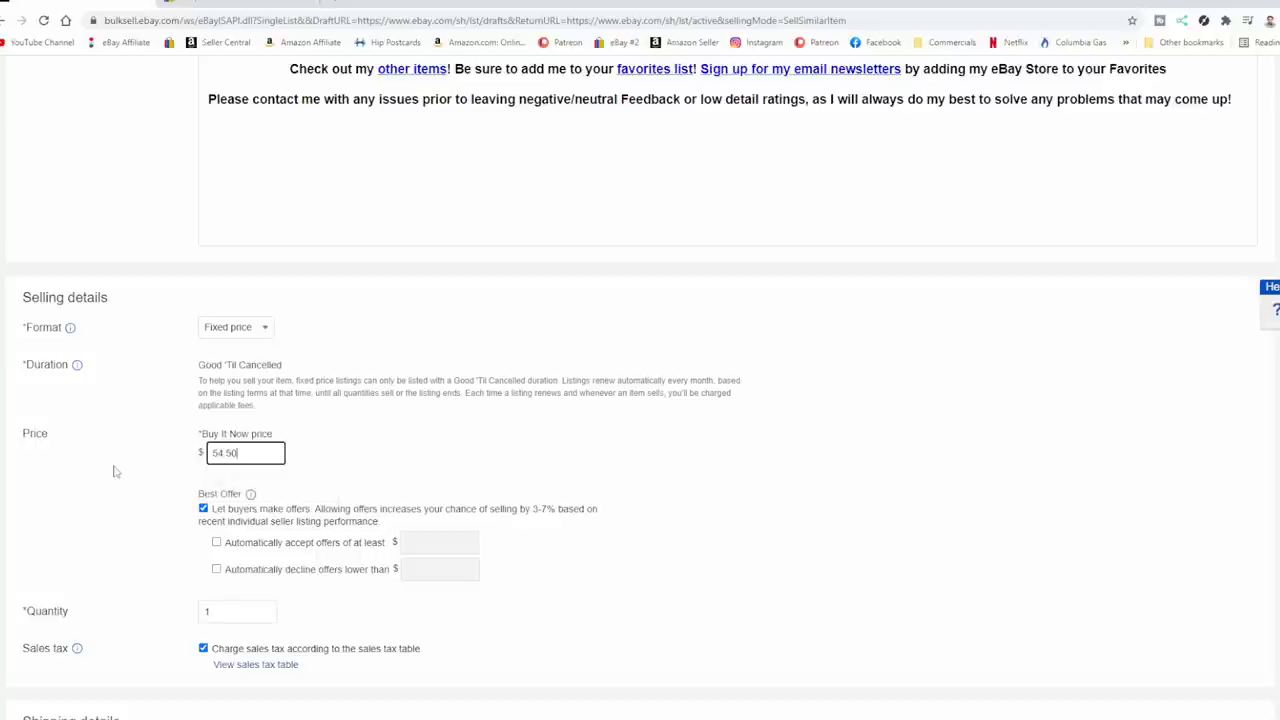
# Step: Review the shipping details and promotion options, and publish the sailor photo listing
pyautogui.scroll(-5, 563, 363)
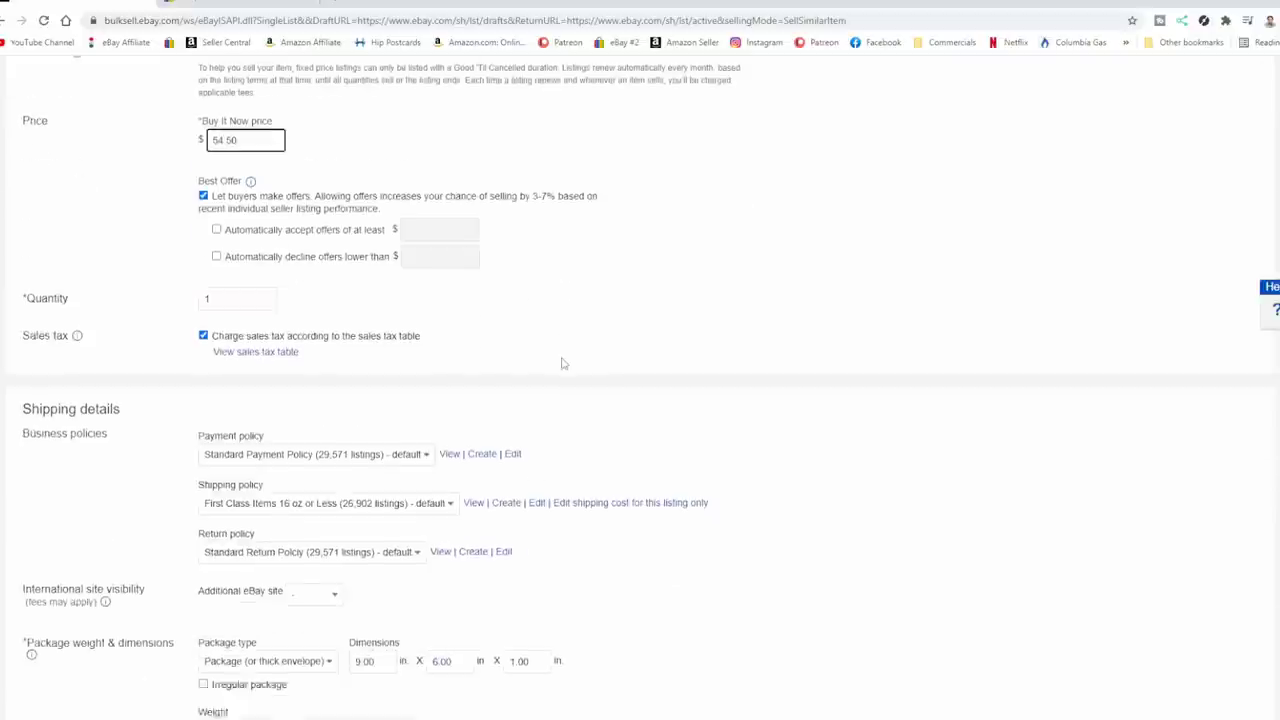
pyautogui.scroll(-2, 546, 340)
pyautogui.scroll(4, 543, 320)
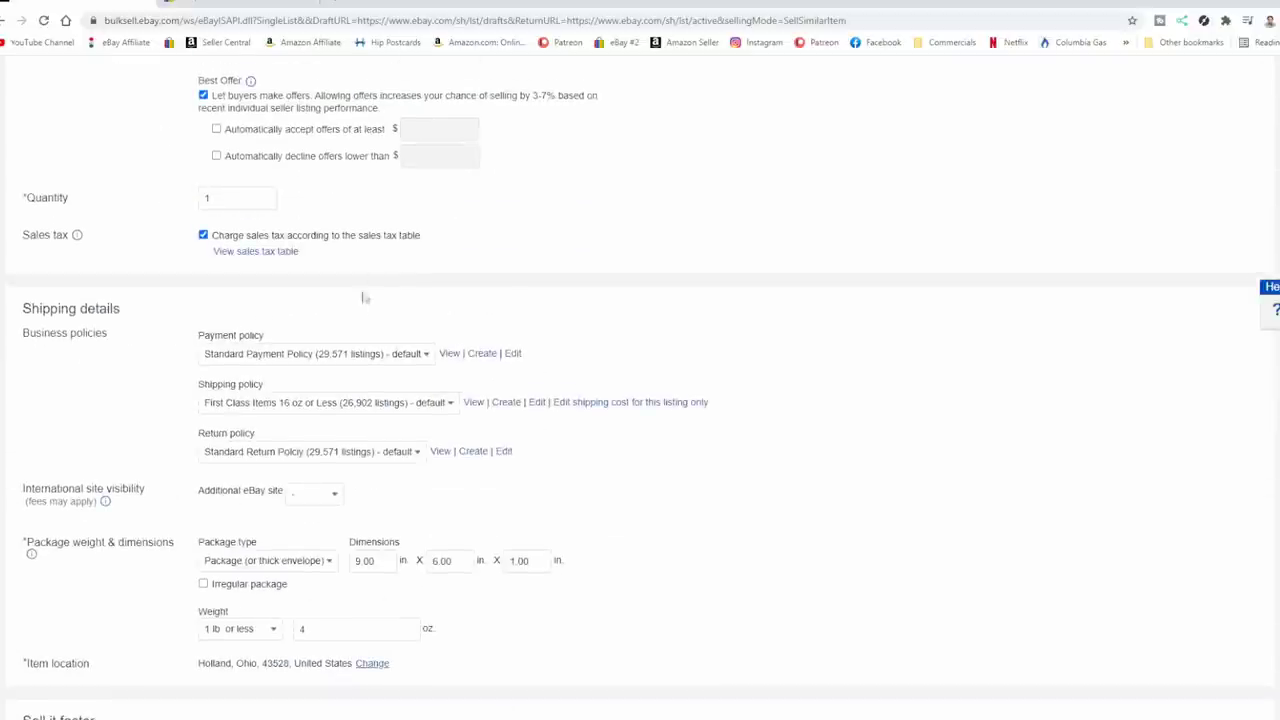
pyautogui.scroll(-6, 468, 330)
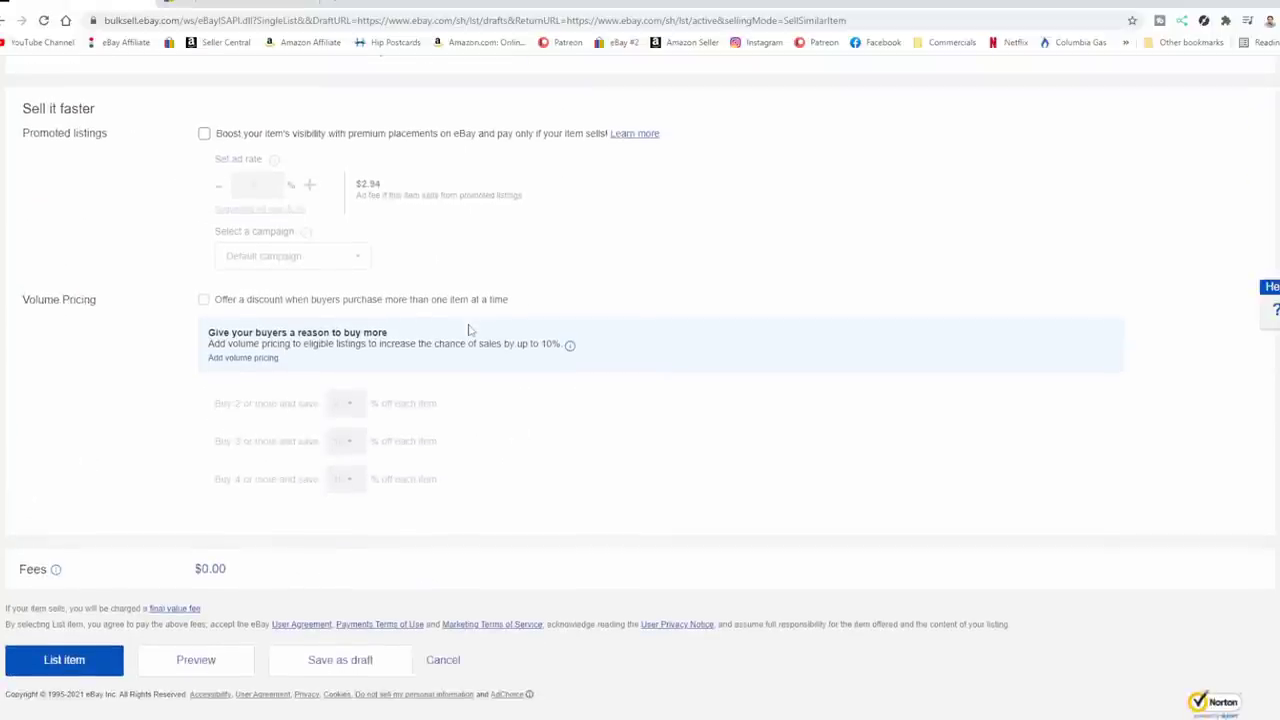
pyautogui.click(72, 664)
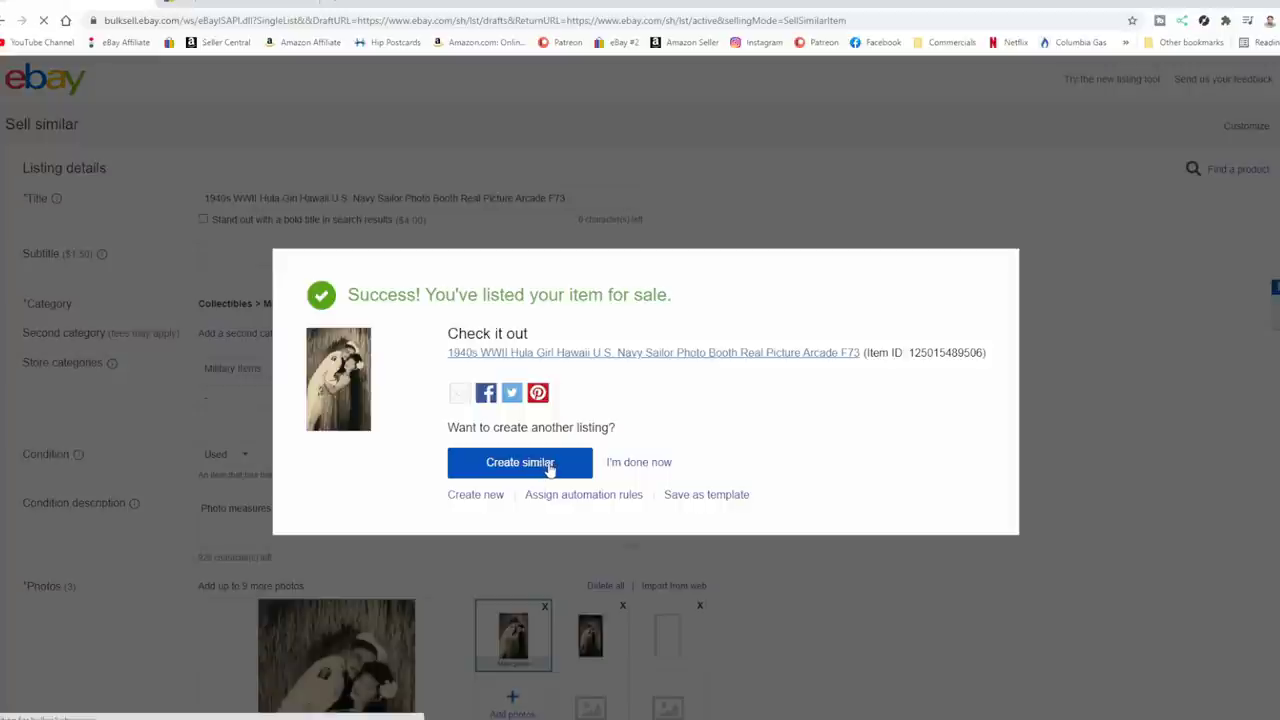
# Step: Create a similar listing and change its title to '1860s Civil War Era Abraham Lincoln President CDV F73'
pyautogui.click(519, 462)
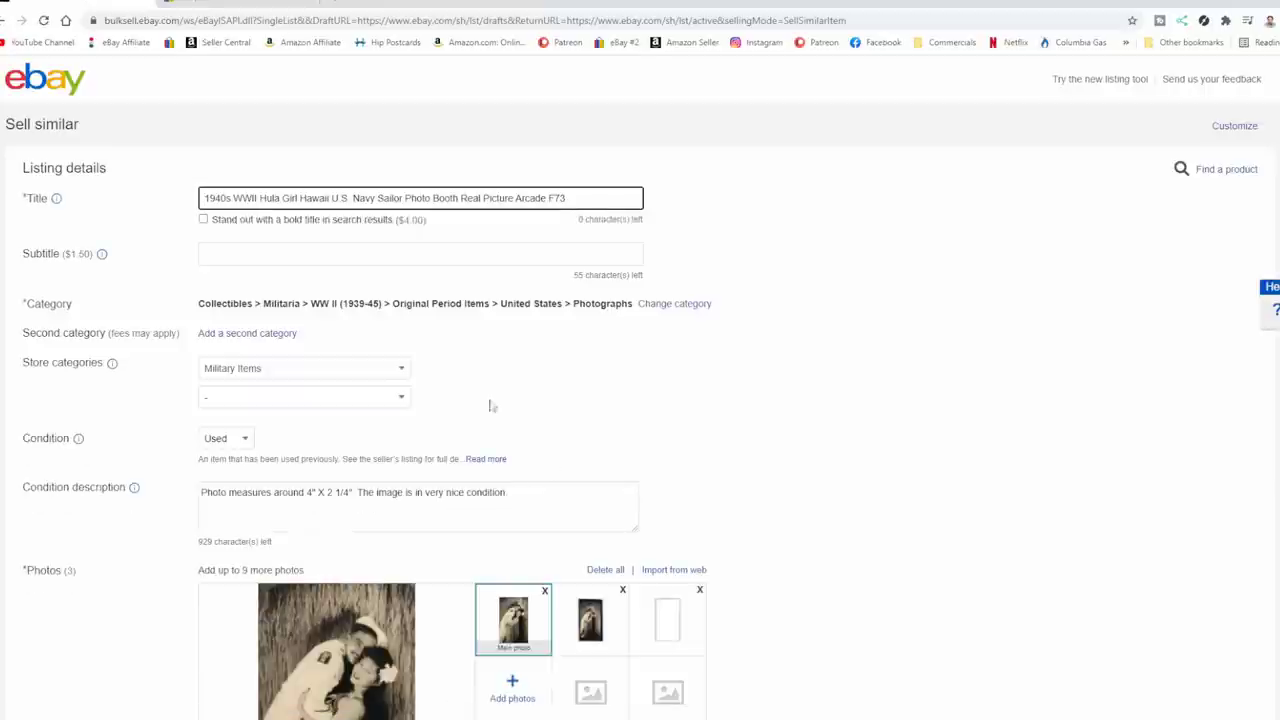
pyautogui.moveTo(546, 196); pyautogui.dragTo(203, 197)
pyautogui.write('1')
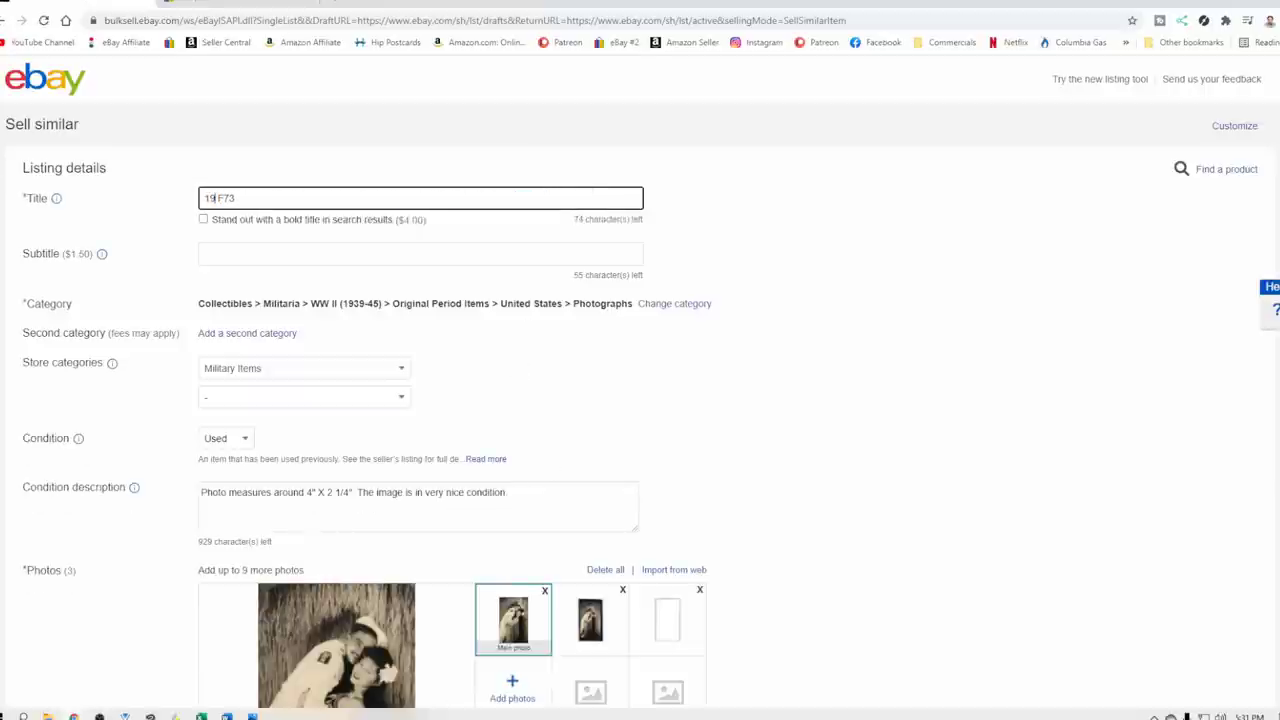
pyautogui.write('860')
pyautogui.write('s Civil ')
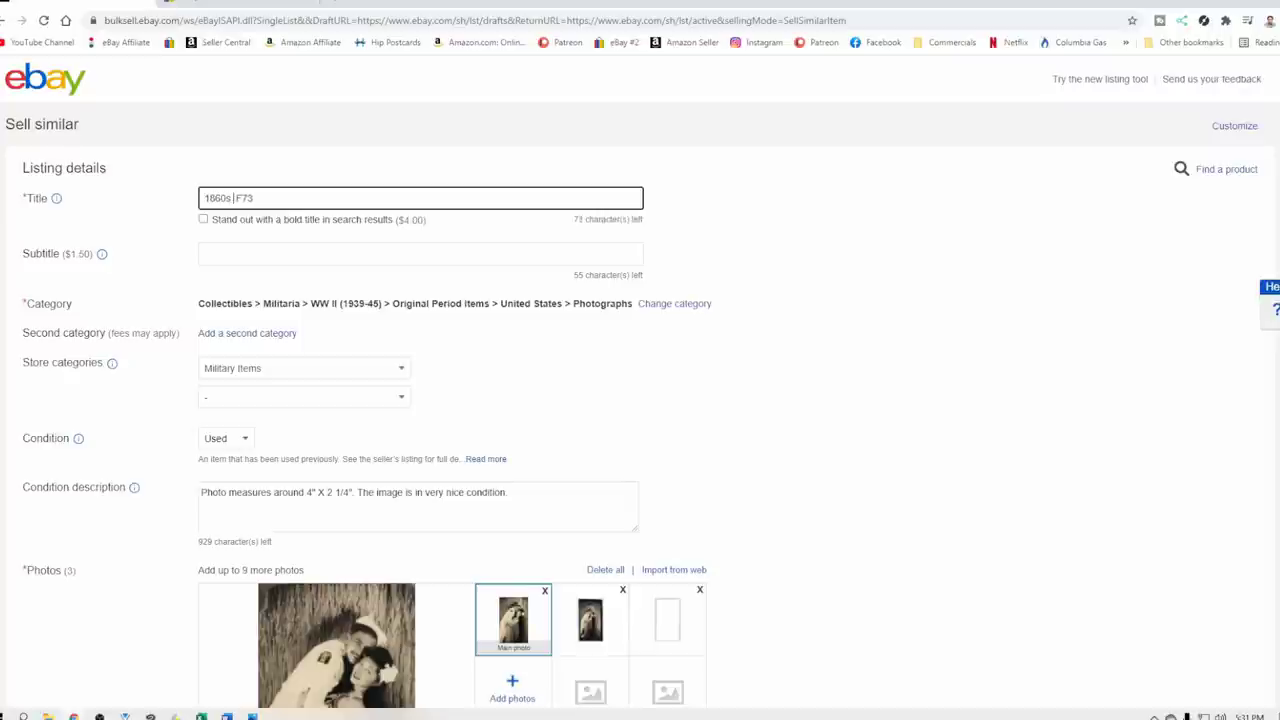
pyautogui.write('War Era')
pyautogui.write(' President')
pyautogui.write('COV')
pyautogui.click(290, 198)
pyautogui.write('Abraham Lin')
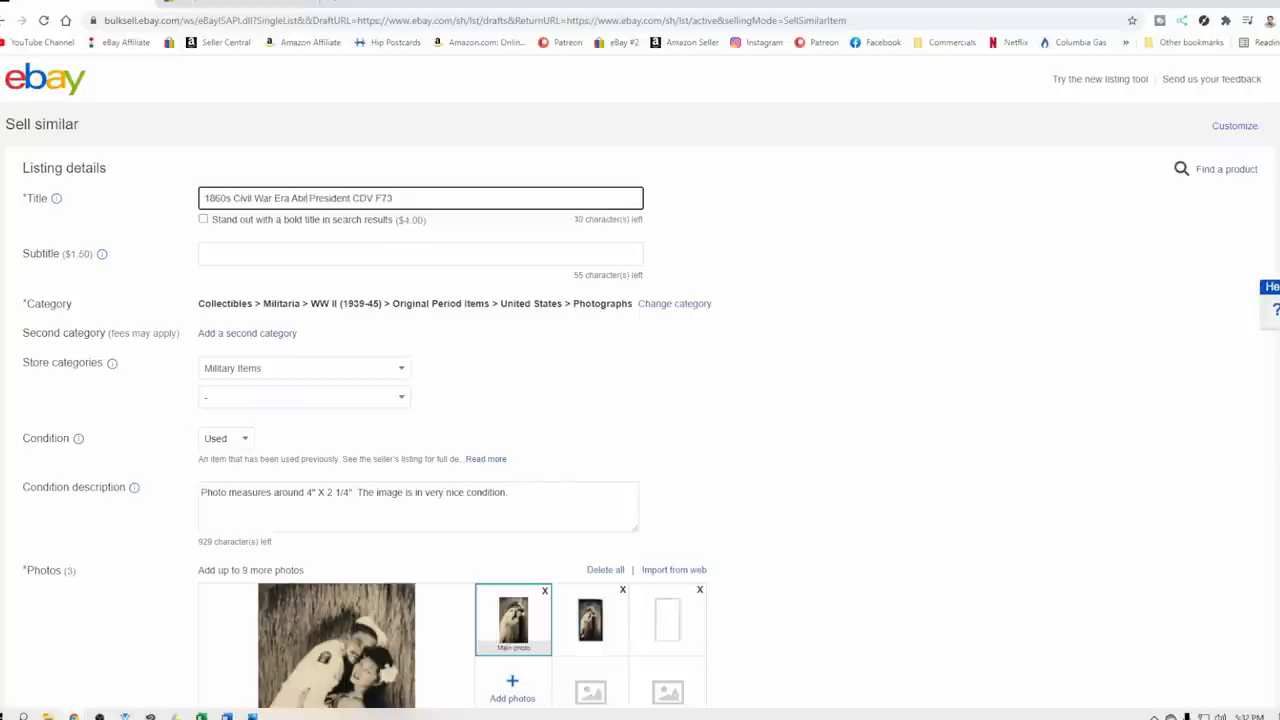
pyautogui.write('coln')
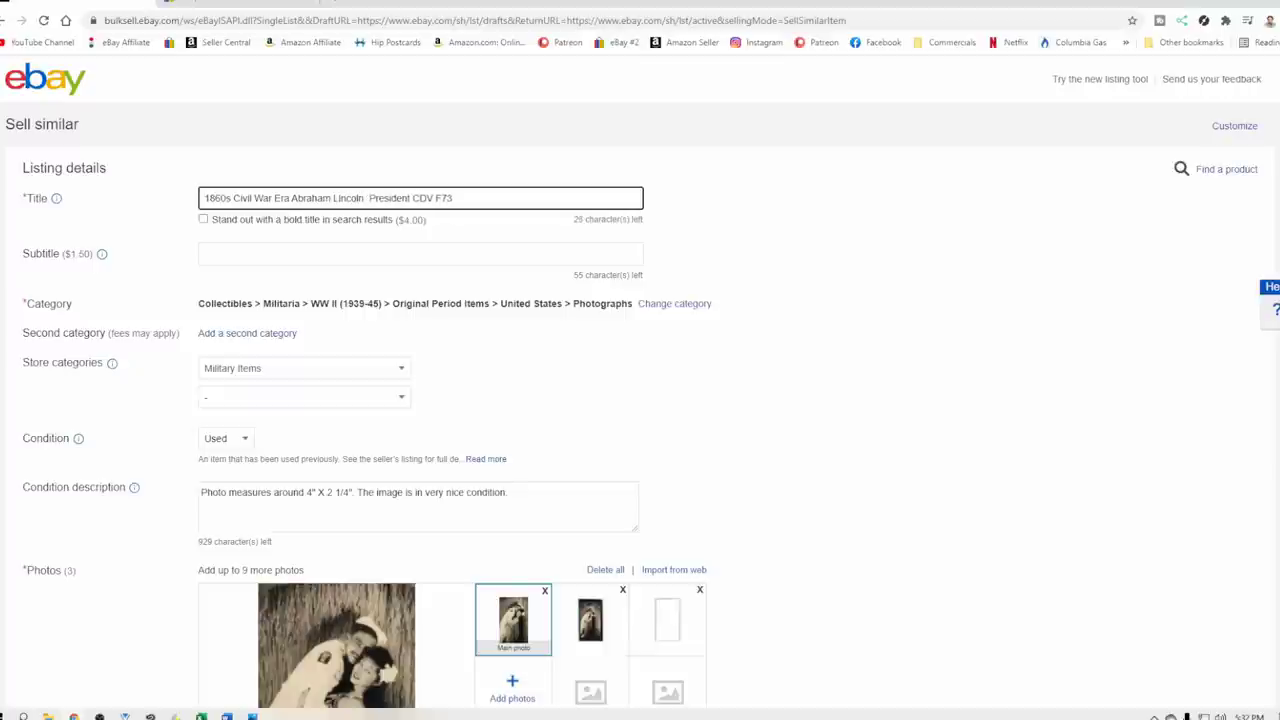
# Step: Rework the title to '1860s Civil War Era Abraham Lincoln & Mary Todd Lincoln CDV Lot Of 2 F73', leaving out 'President'
pyautogui.press('BackSpace')
pyautogui.write('& Mary Todd')
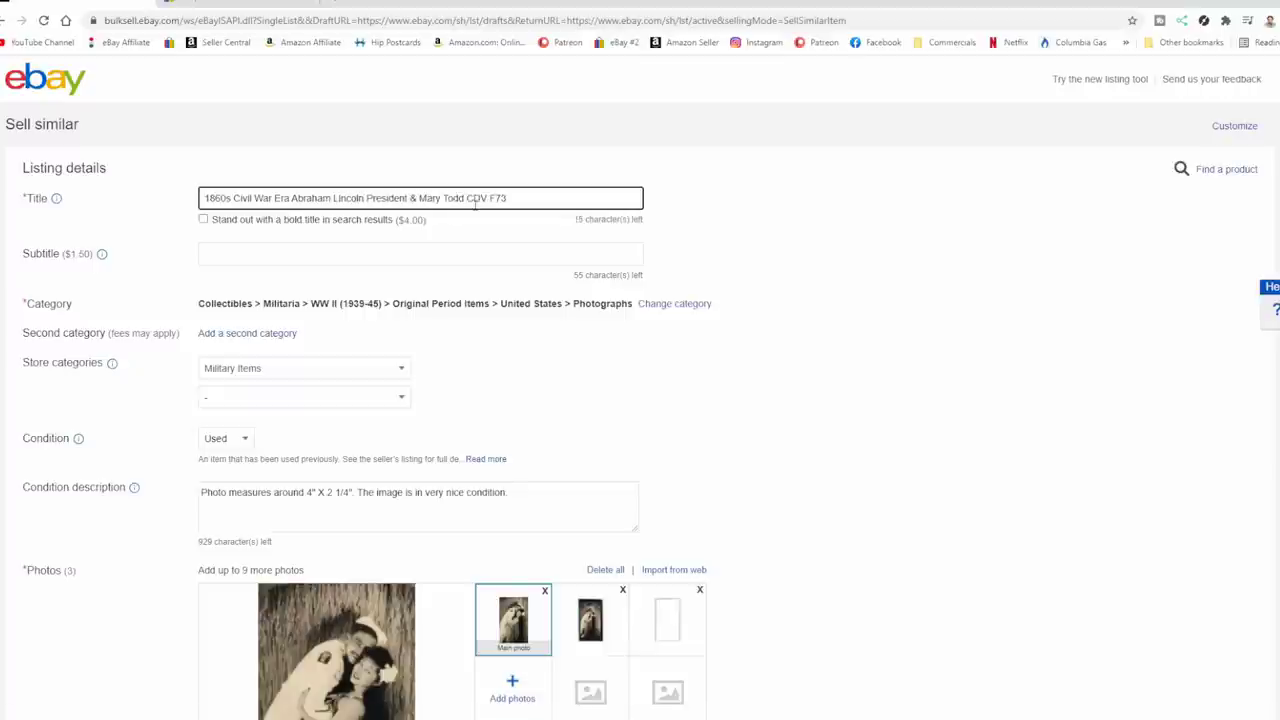
pyautogui.write(' Lincoln CDV ')
pyautogui.write('Lot ')
pyautogui.write('of')
pyautogui.press('BackSpace')
pyautogui.press('BackSpace')
pyautogui.press('BackSpace')
pyautogui.press('BackSpace')
pyautogui.press('BackSpace')
pyautogui.press('BackSpace')
pyautogui.press('BackSpace')
pyautogui.press('BackSpace')
pyautogui.press('BackSpace')
pyautogui.press('BackSpace')
pyautogui.press('BackSpace')
pyautogui.press('BackSpace')
pyautogui.press('BackSpace')
pyautogui.press('BackSpace')
pyautogui.press('BackSpace')
pyautogui.press('BackSpace')
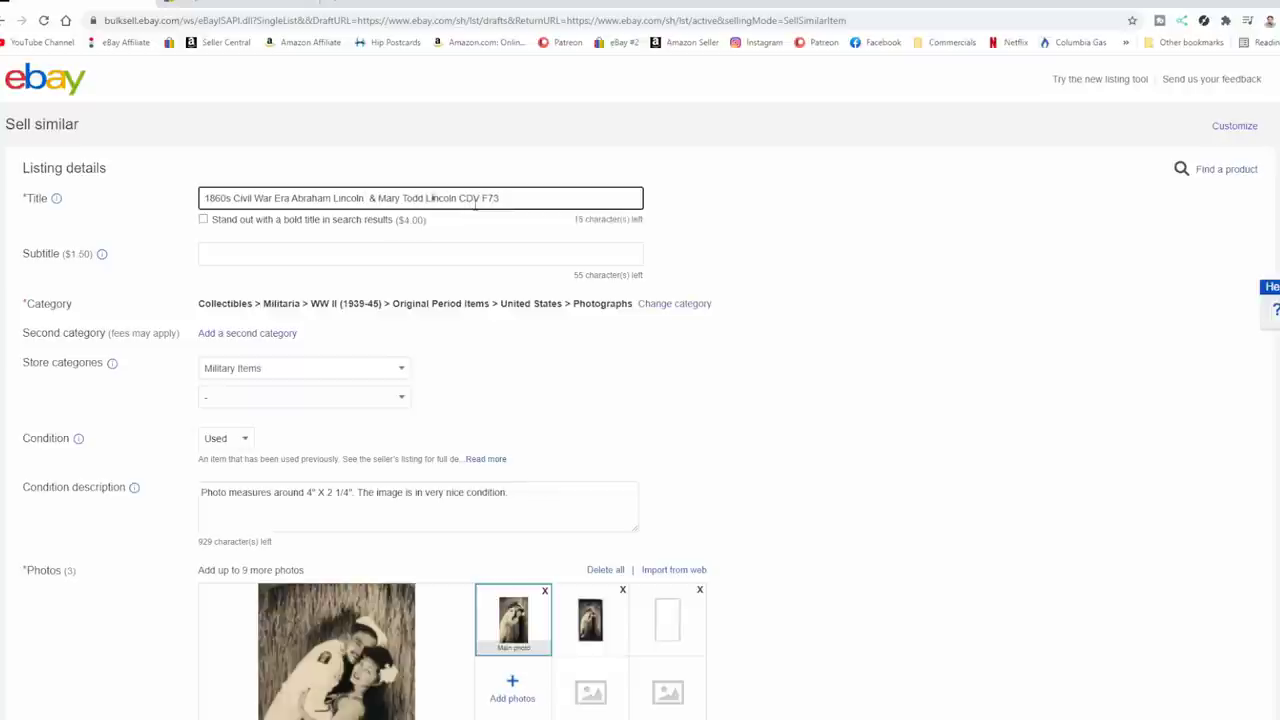
pyautogui.write('Lot Of 2')
pyautogui.scroll(-2, 480, 289)
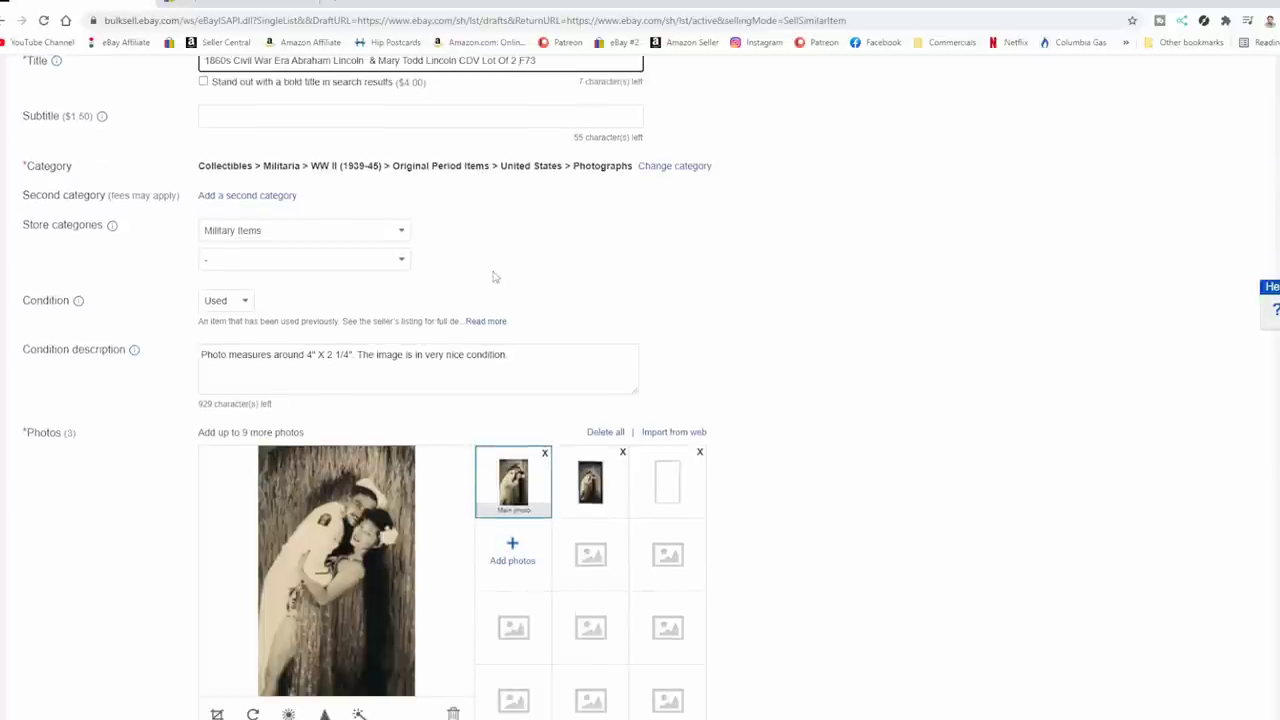
# Step: Change the measurements in the condition description to 3 3/4" by 2 5/8"
pyautogui.moveTo(298, 321); pyautogui.dragTo(305, 321)
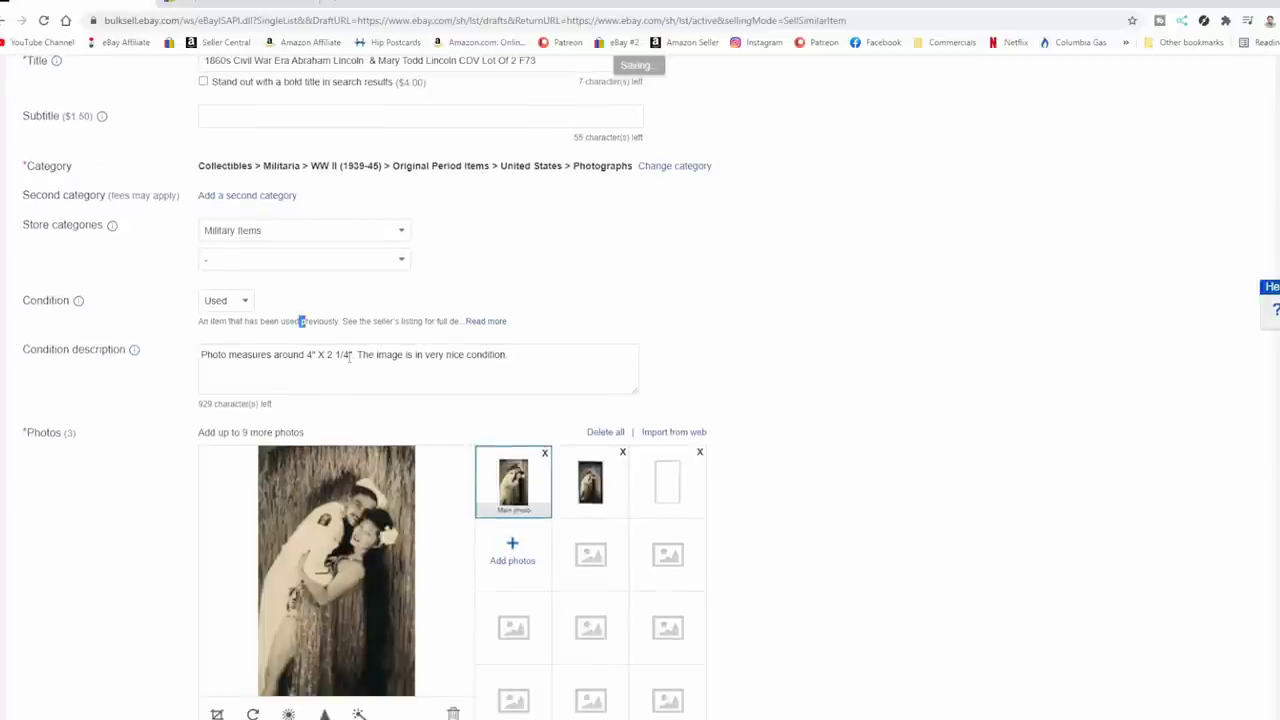
pyautogui.moveTo(349, 357); pyautogui.dragTo(306, 356)
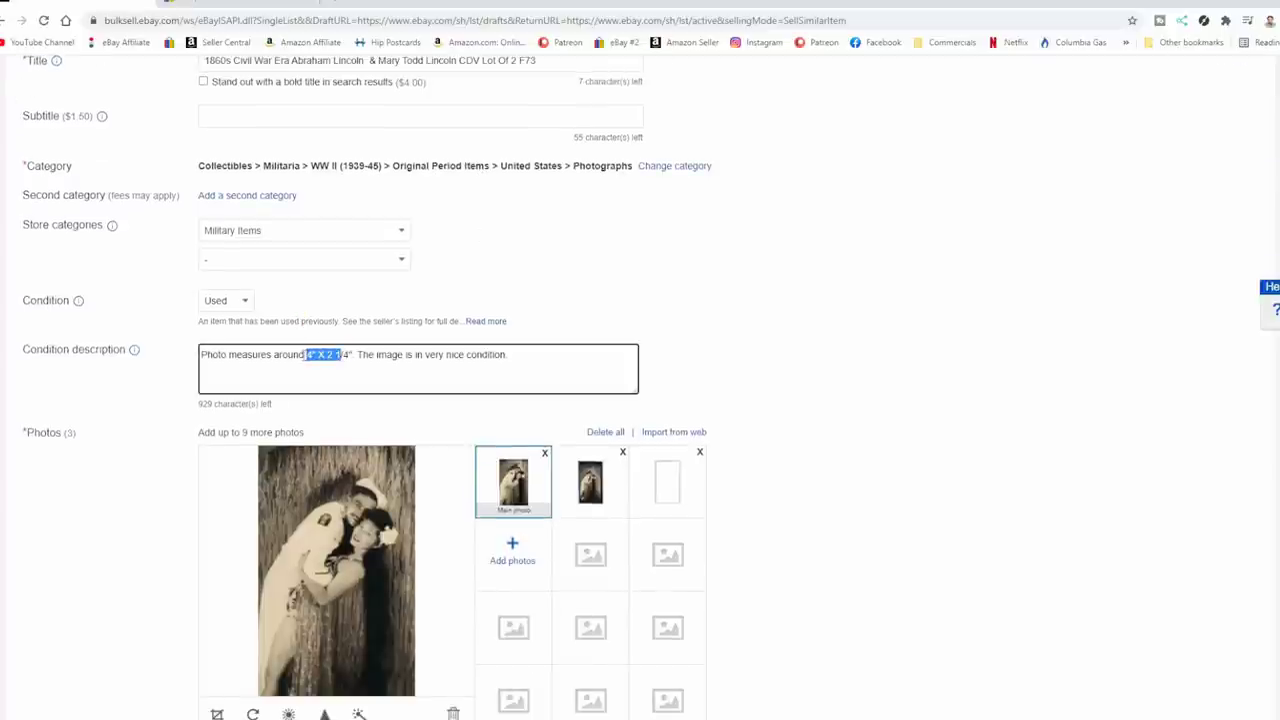
pyautogui.write('3')
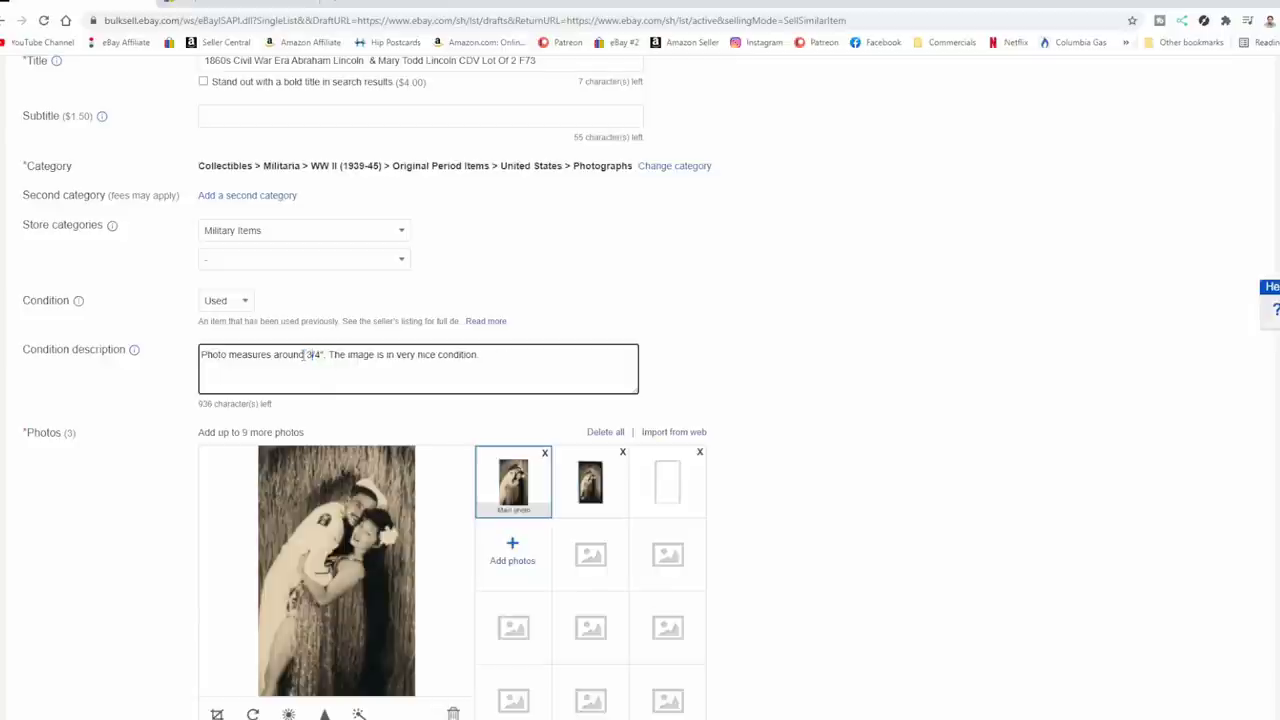
pyautogui.write(' 3/4"')
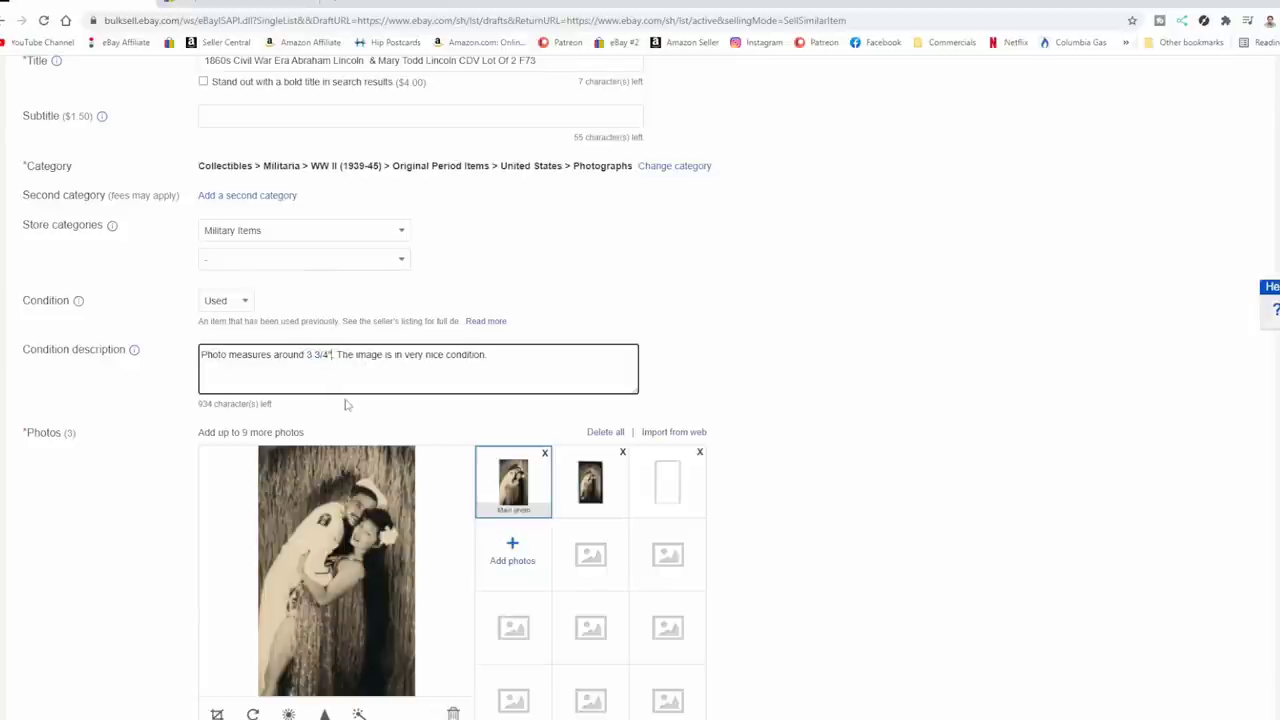
pyautogui.write(' by ')
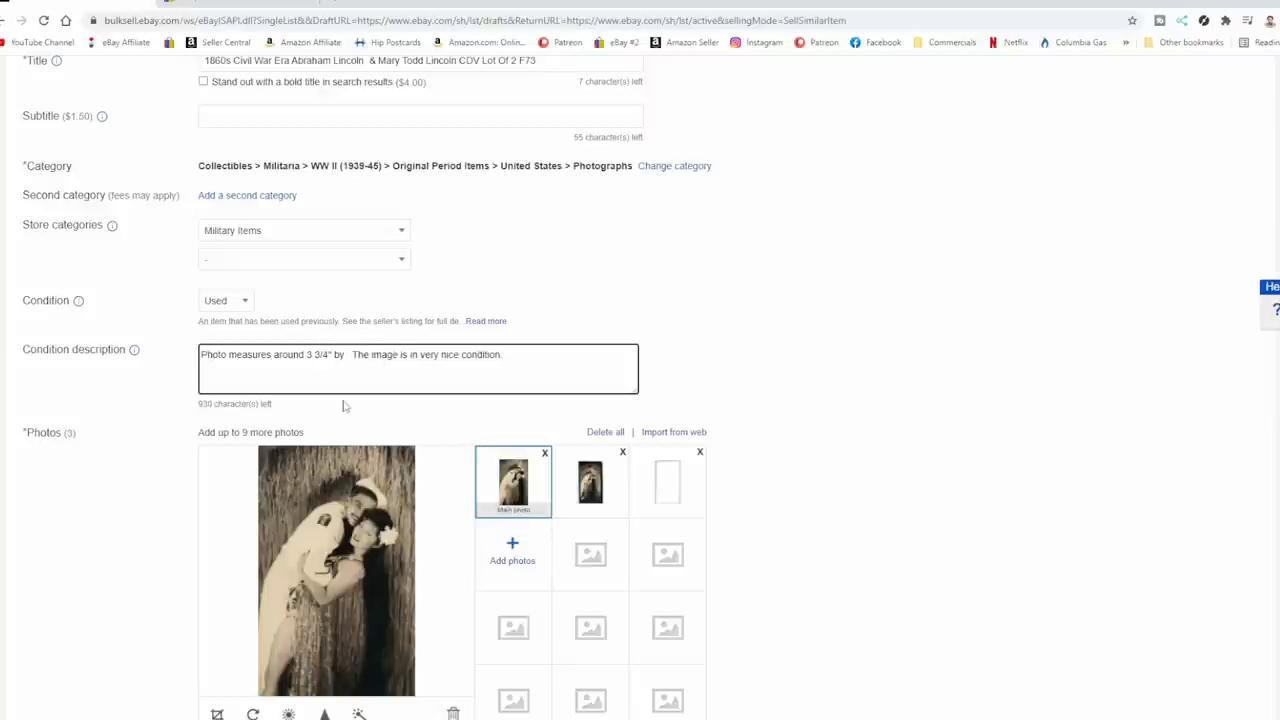
pyautogui.write('2 5/6')
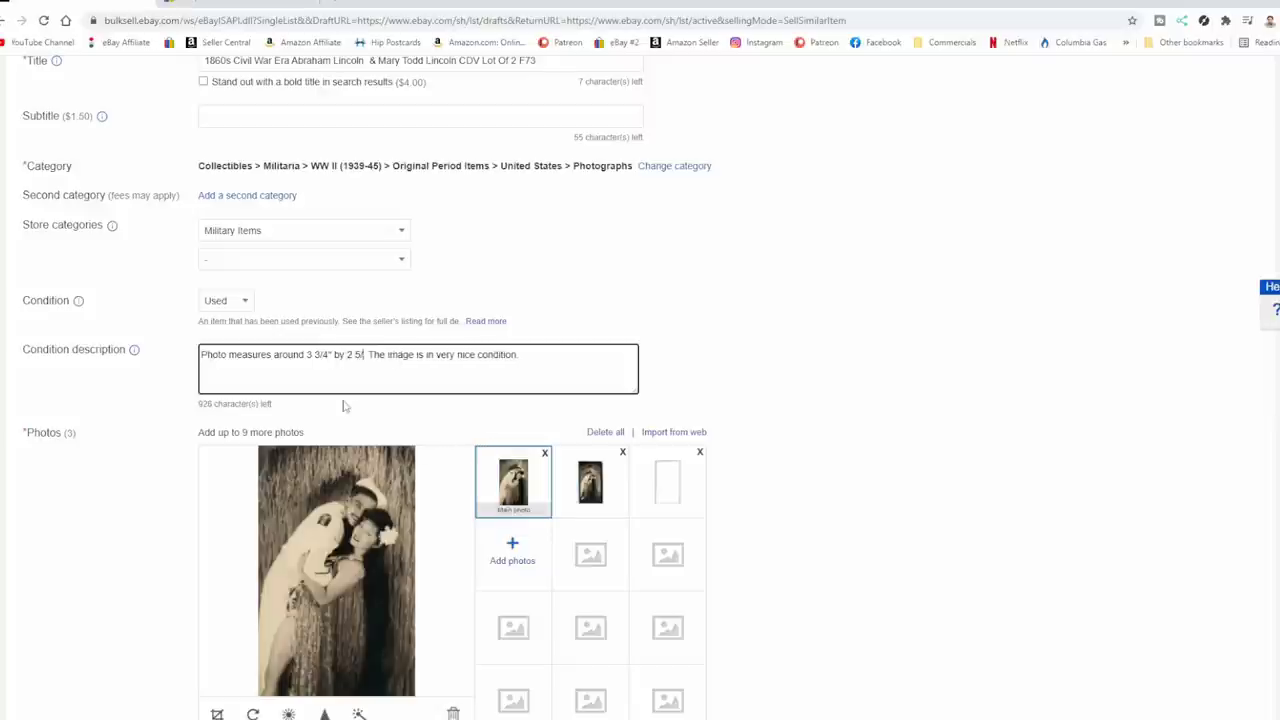
pyautogui.press('BackSpace')
pyautogui.write('8')
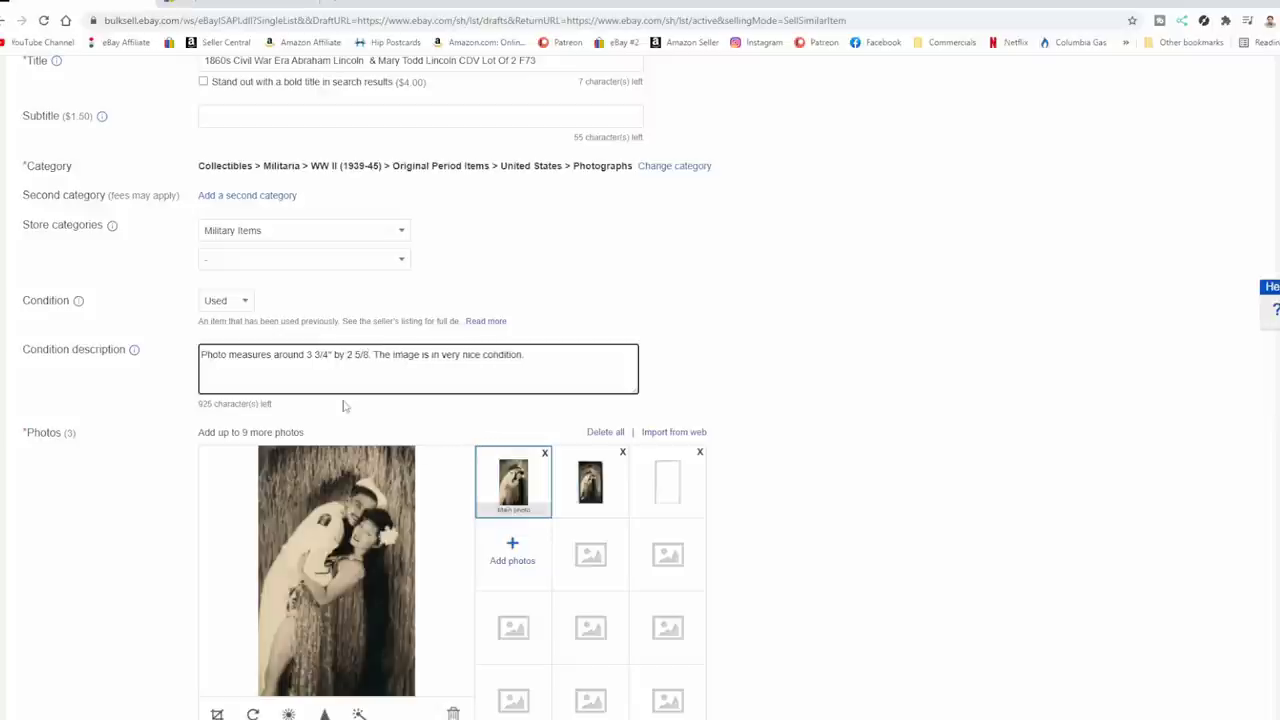
pyautogui.write('"')
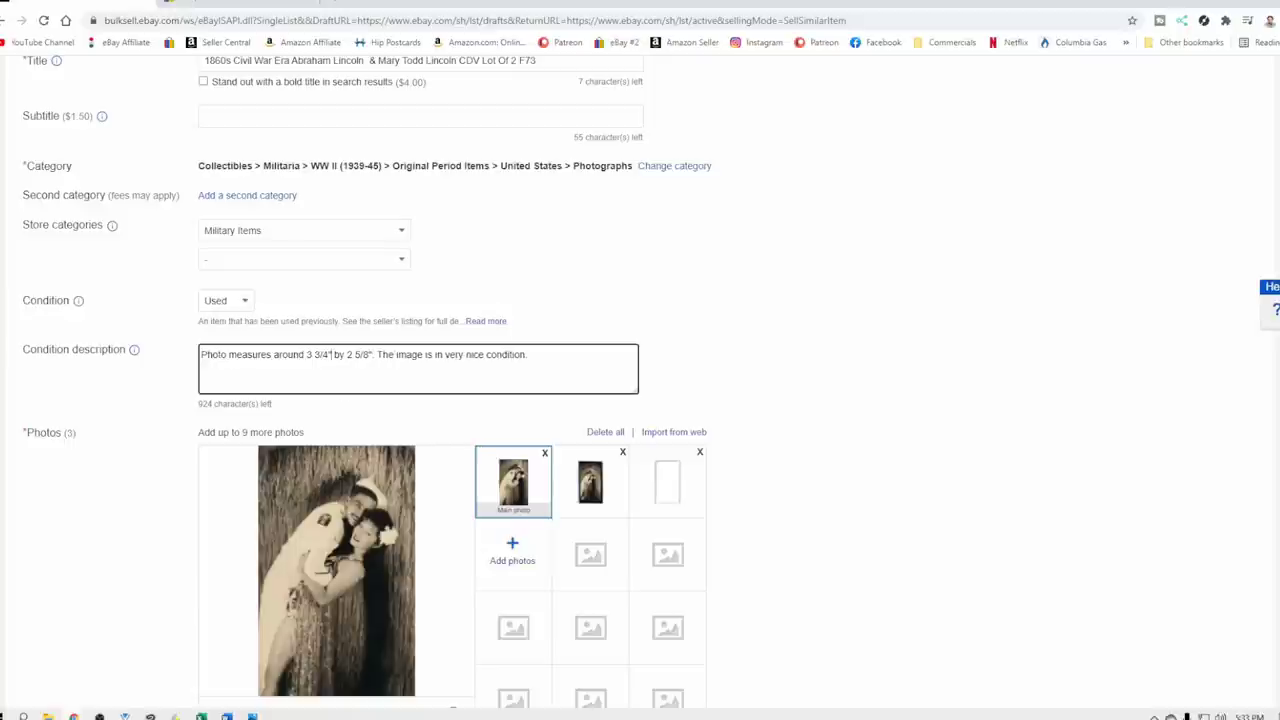
# Step: Replace the word 'Photo' at the start of the condition description with 'CDVs'
pyautogui.press('BackSpace')
pyautogui.press('BackSpace')
pyautogui.press('BackSpace')
pyautogui.press('BackSpace')
pyautogui.press('BackSpace')
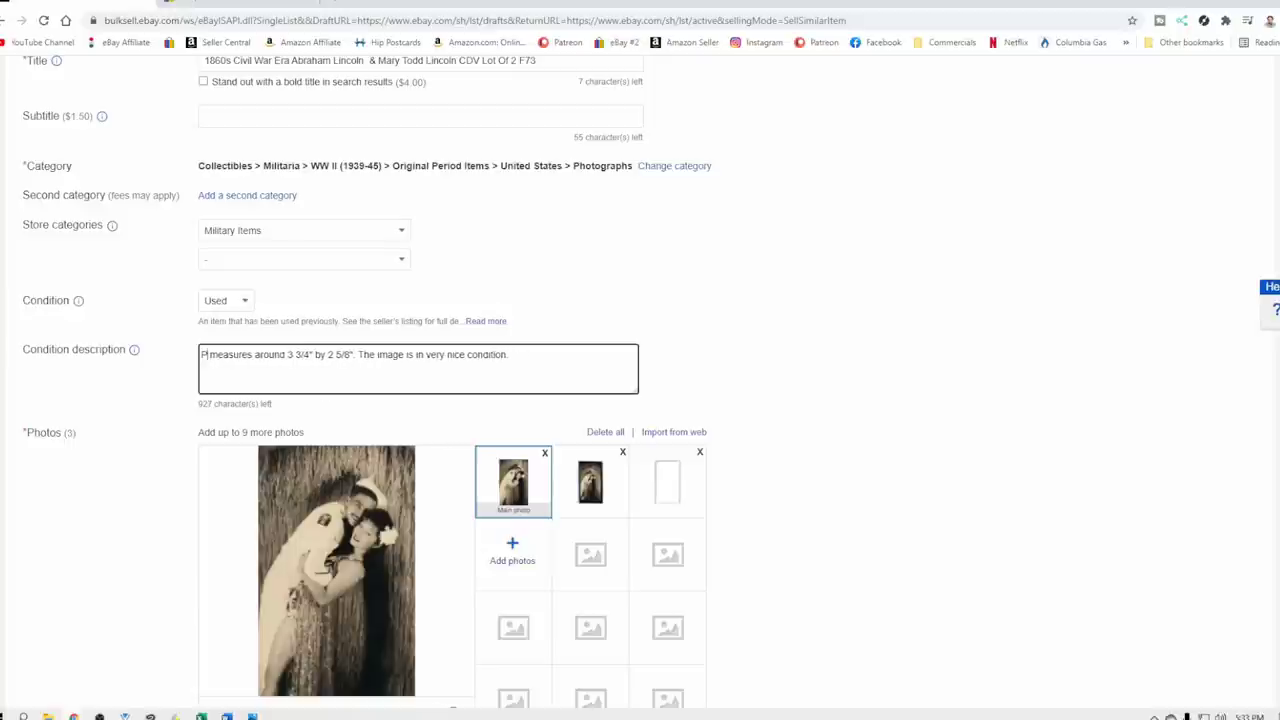
pyautogui.write('CDVs')
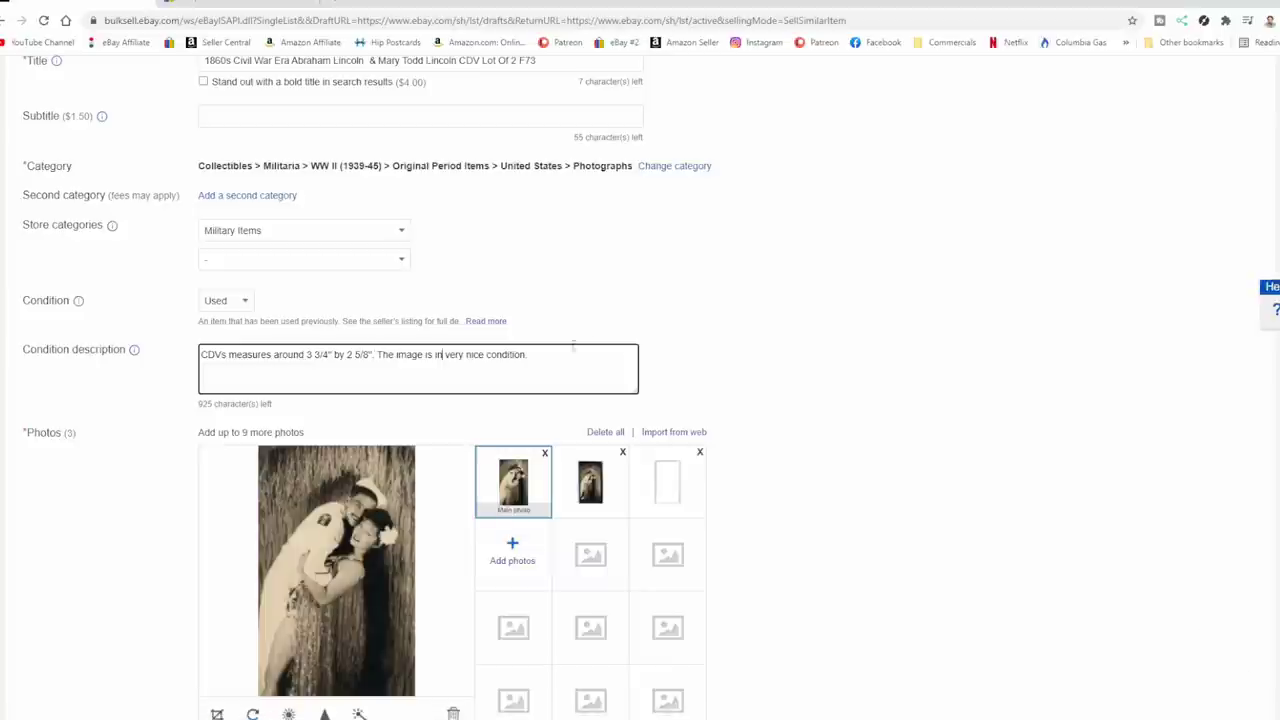
# Step: Replace the condition description's last sentence with 'The images are in decent condition for their age. One has two corners clips as shown below.'
pyautogui.moveTo(573, 345); pyautogui.dragTo(427, 355)
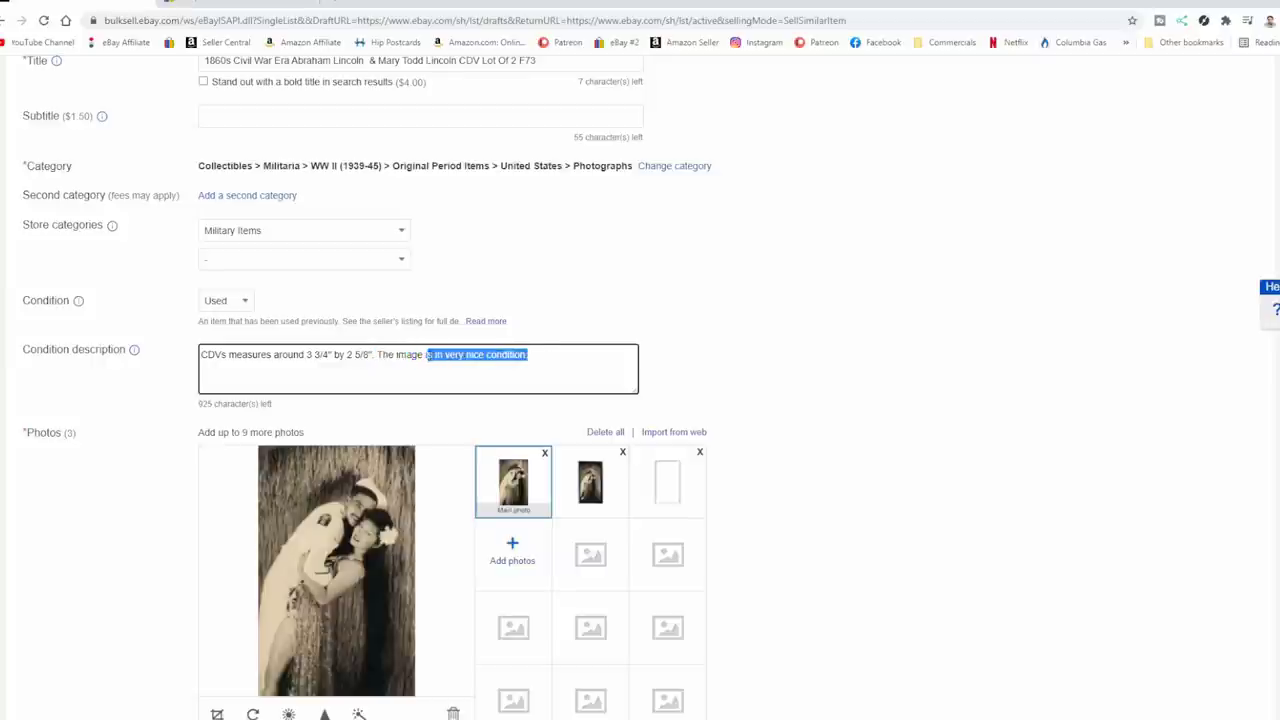
pyautogui.write('s a')
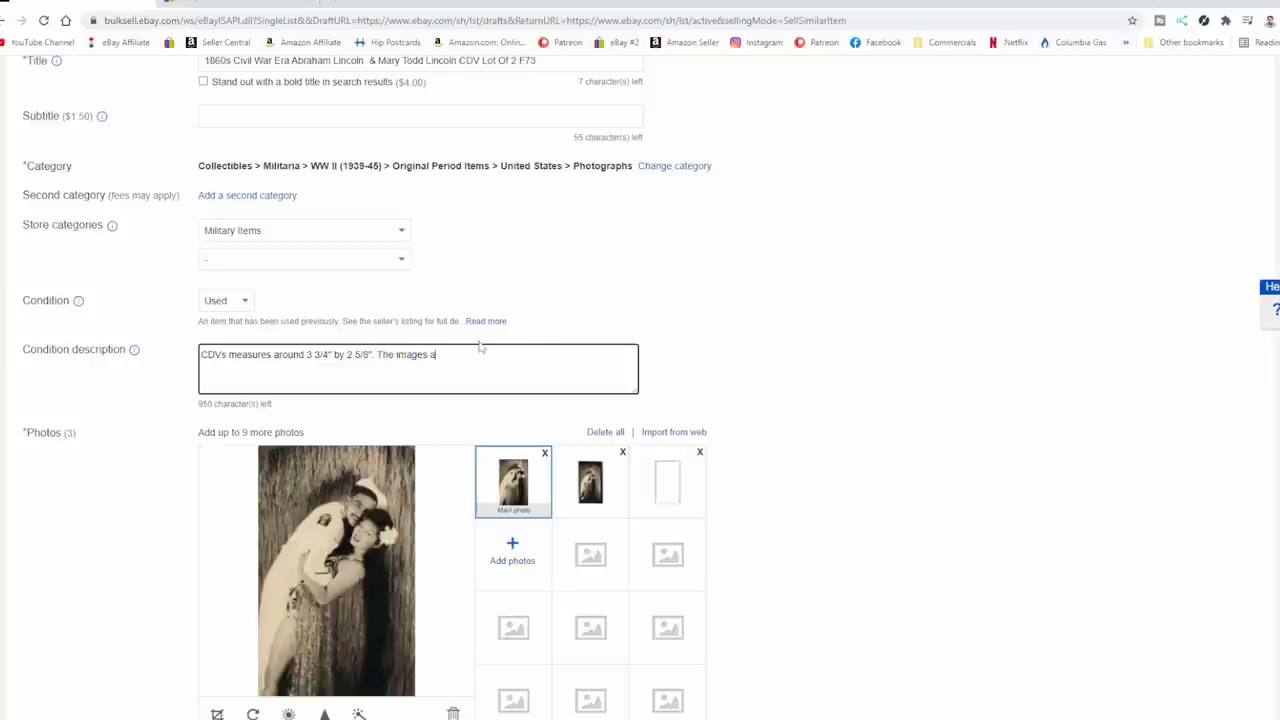
pyautogui.write('re in decent condition for their age')
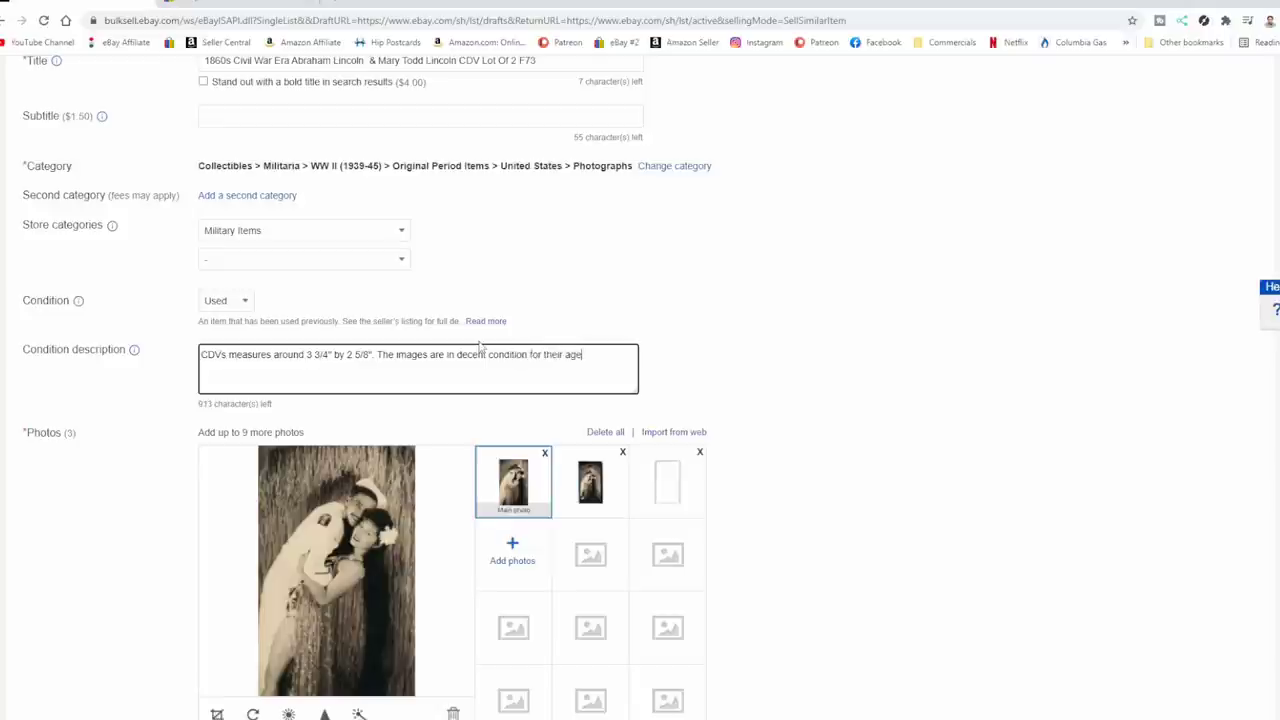
pyautogui.write('. One has two corners clips as shown below.')
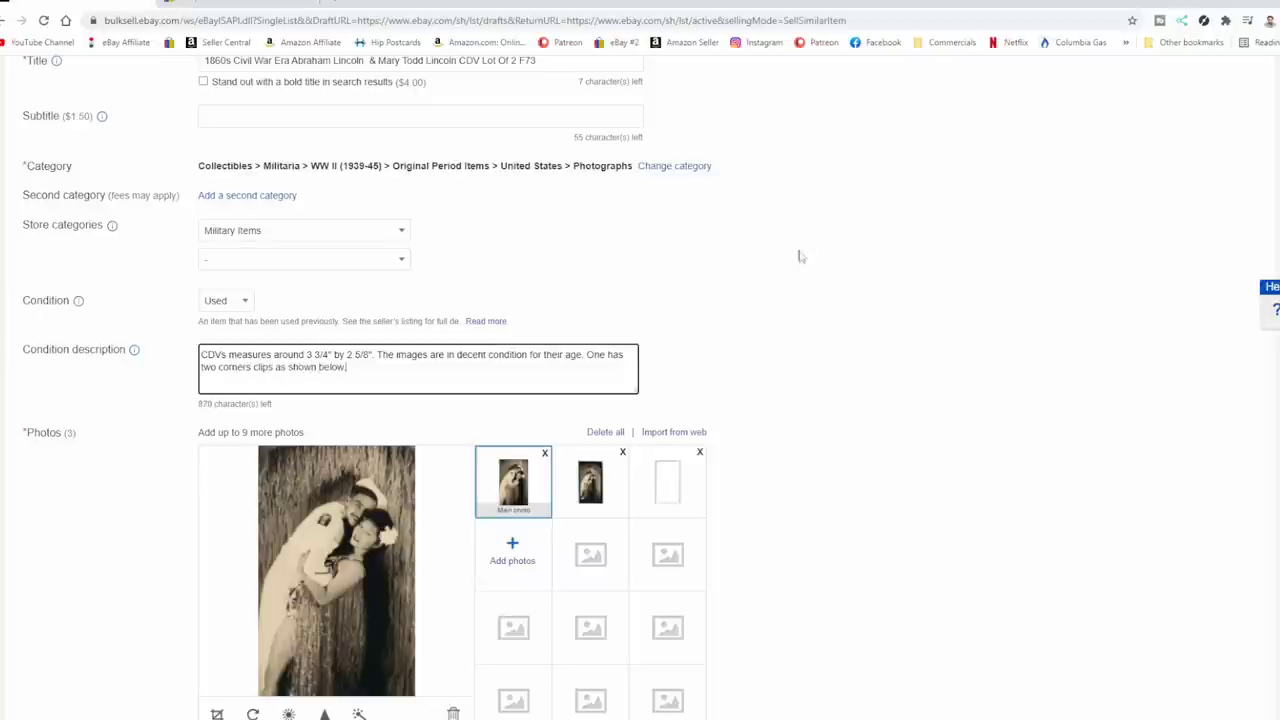
# Step: Delete all existing photos and upload the four CDV scans from img20211122_16513261 through img20211122_16514027
pyautogui.click(605, 432)
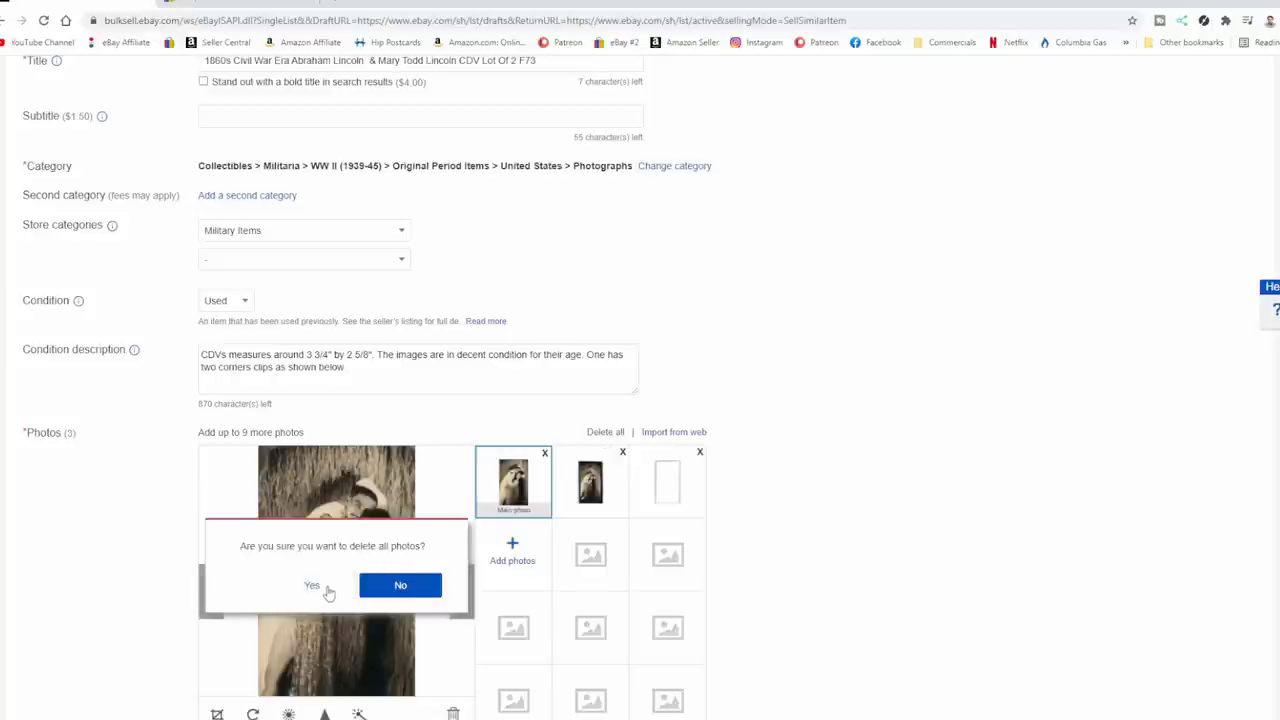
pyautogui.click(326, 590)
pyautogui.click(517, 478)
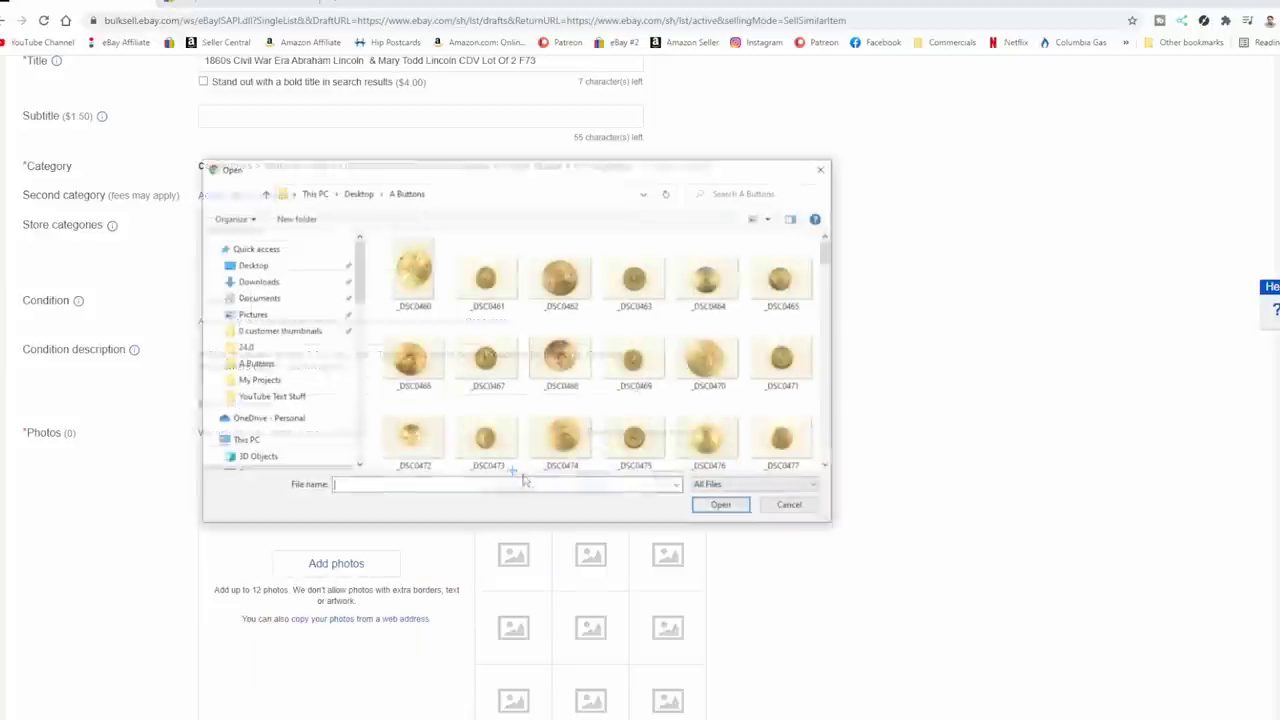
pyautogui.moveTo(829, 255); pyautogui.dragTo(834, 458)
pyautogui.click(412, 345)
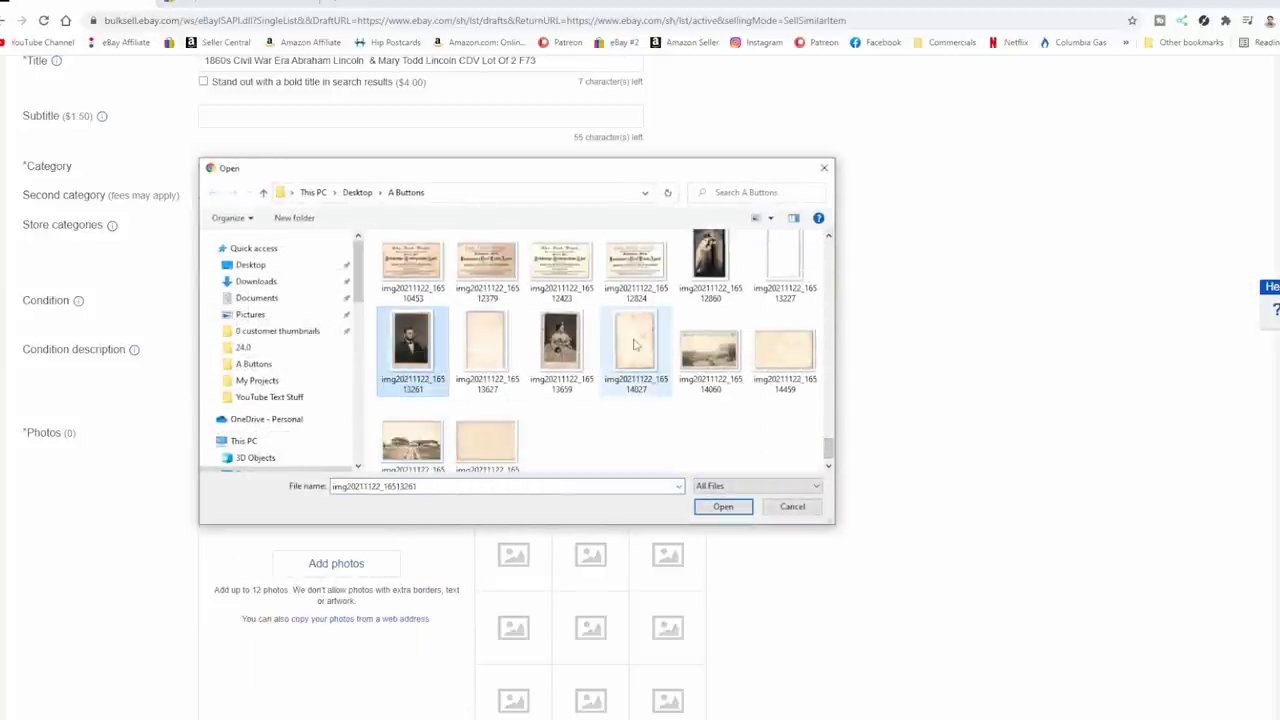
pyautogui.keyDown('shift'); pyautogui.click(636, 350); pyautogui.keyUp('shift')
pyautogui.click(723, 506)
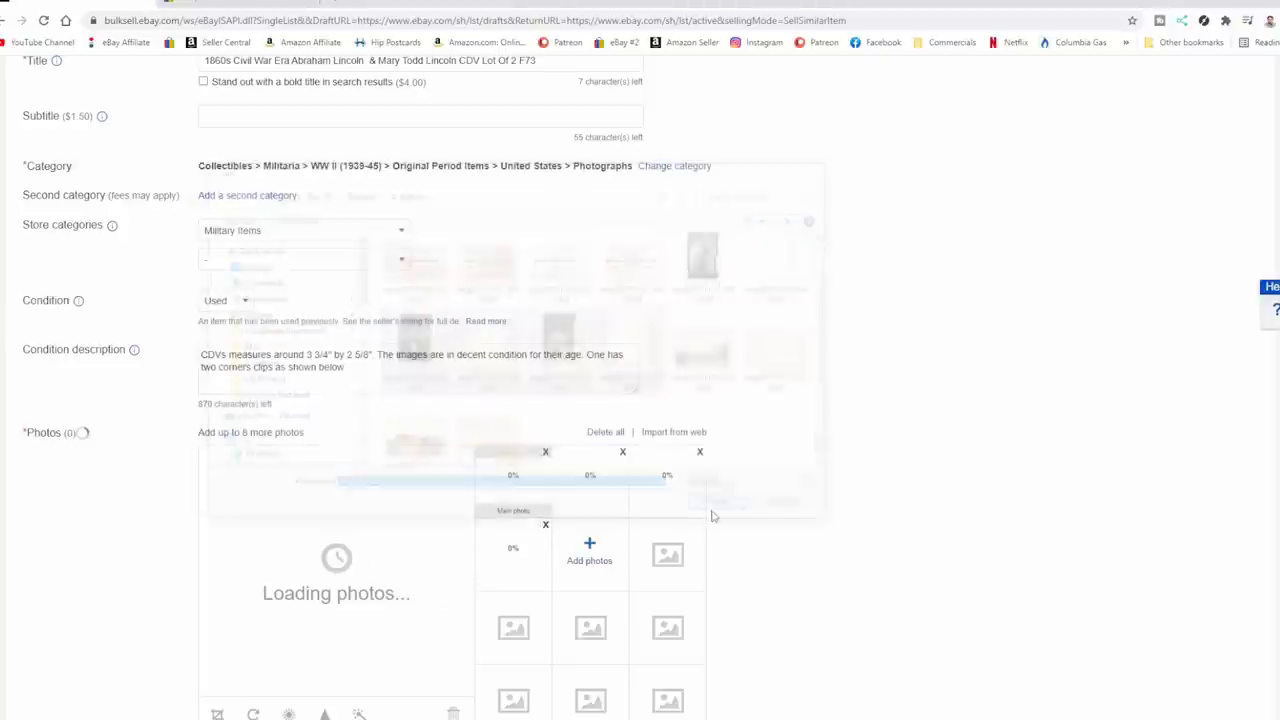
# Step: Upload the Abraham Lincoln front scan a second time and move that copy into the main photo position
pyautogui.click(590, 552)
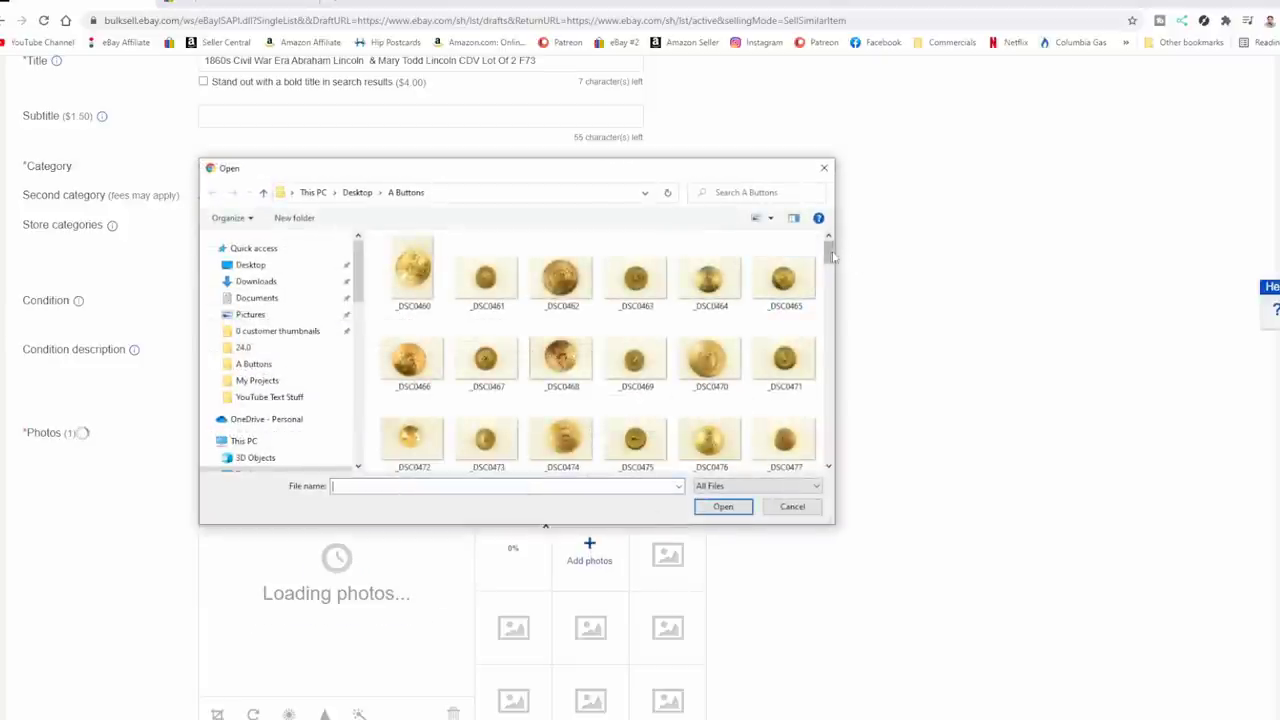
pyautogui.moveTo(830, 252); pyautogui.dragTo(829, 448)
pyautogui.doubleClick(433, 380)
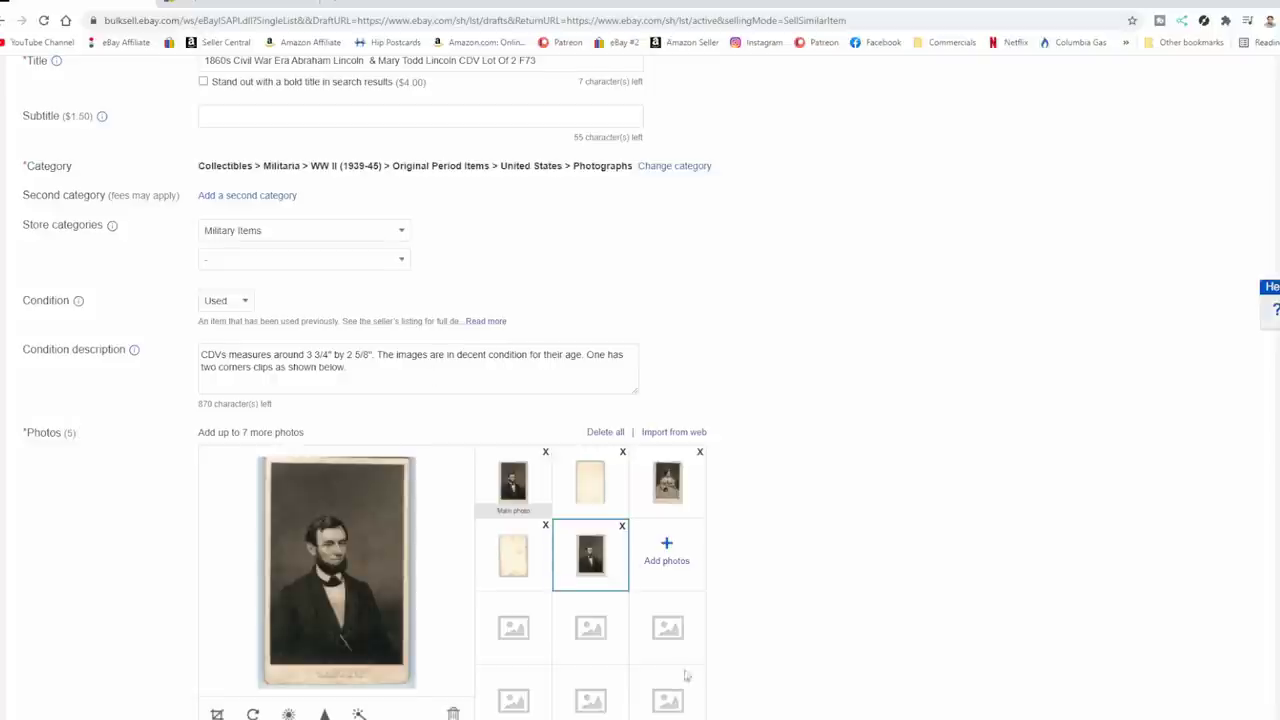
pyautogui.moveTo(590, 555); pyautogui.dragTo(540, 482)
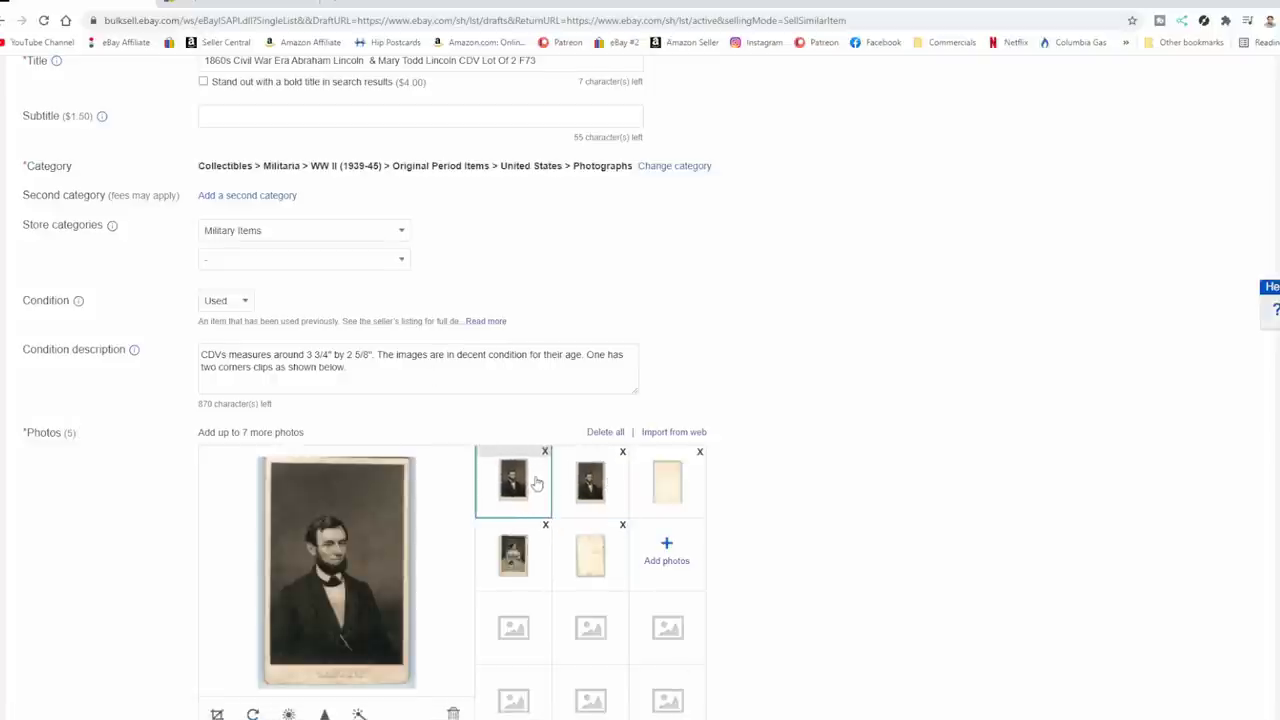
# Step: Crop the main photo tightly around Lincoln's portrait and the caption beneath it, and save the crop
pyautogui.scroll(-2, 335, 440)
pyautogui.click(216, 580)
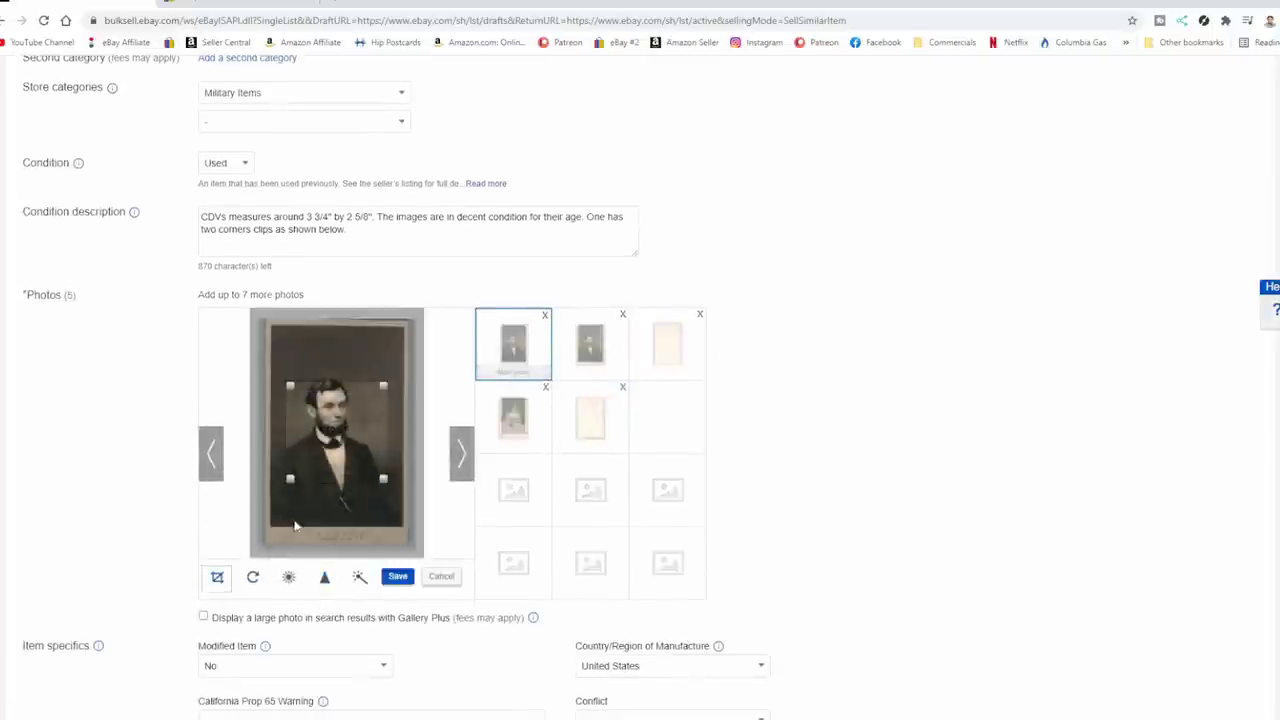
pyautogui.moveTo(370, 456); pyautogui.dragTo(403, 543)
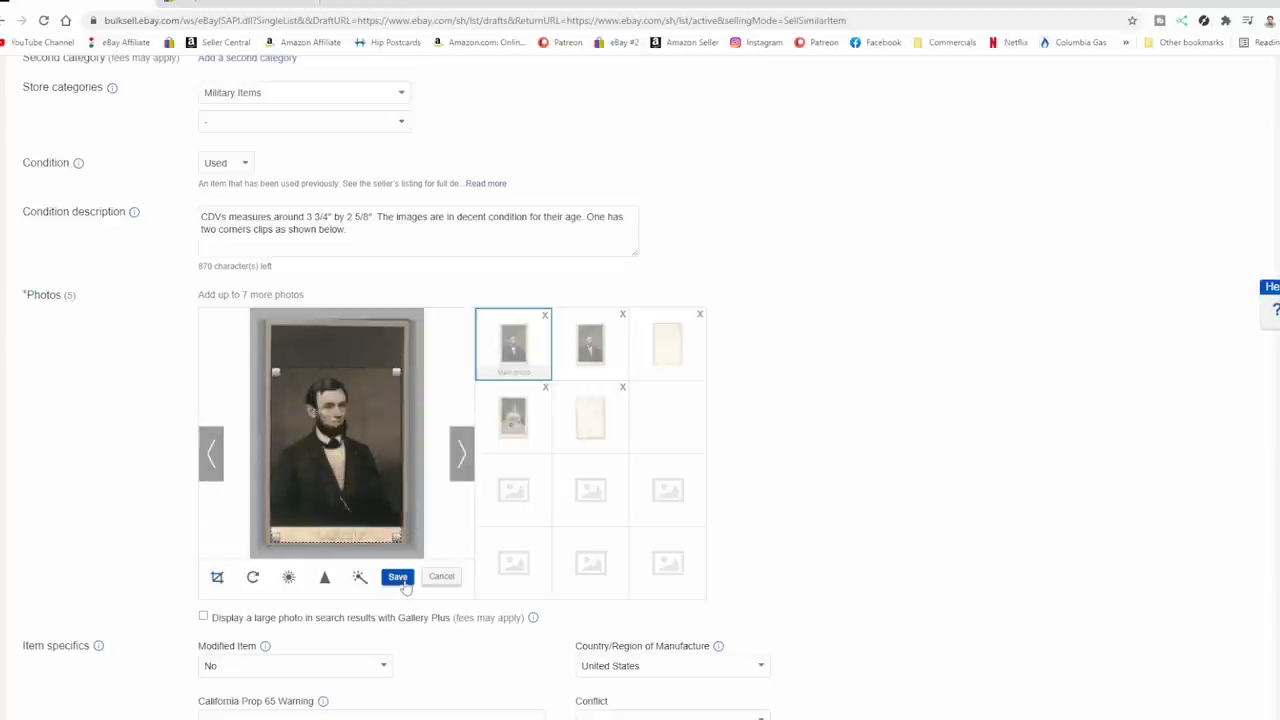
pyautogui.click(400, 580)
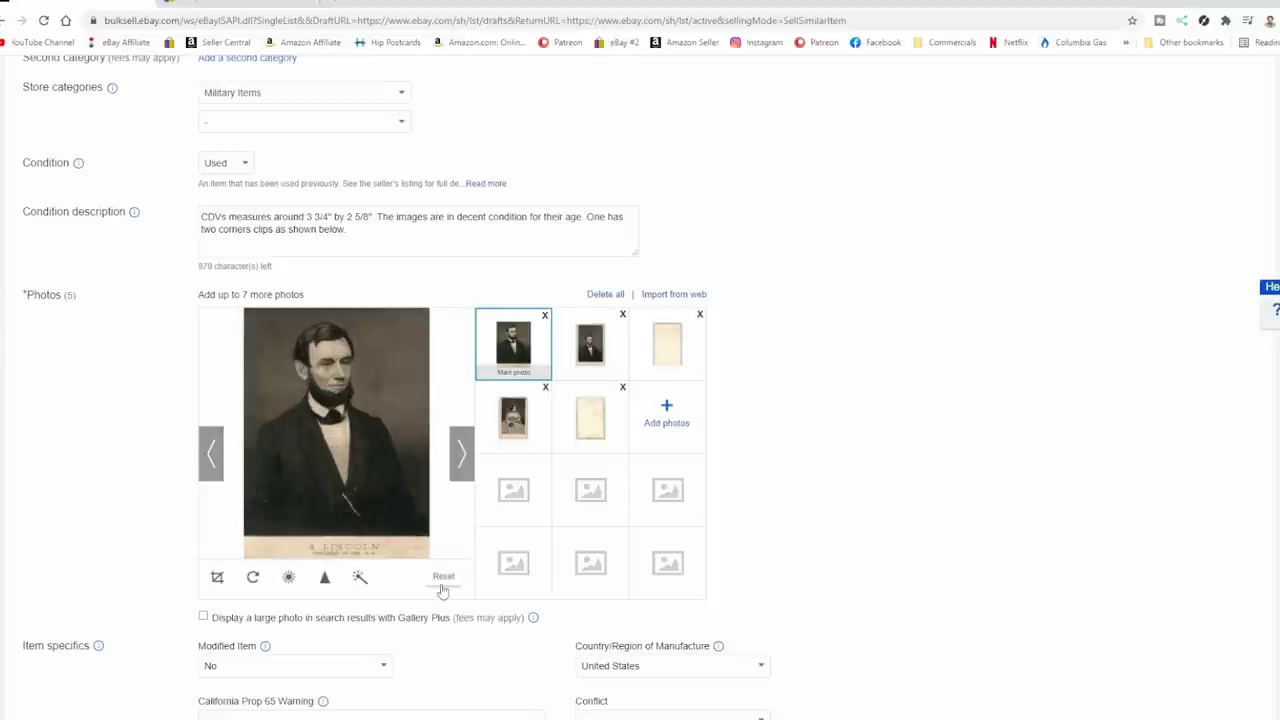
# Step: Change the listing category to Collectibles > Militaria > Civil War (1861-65) > Original Period Items > Photographs
pyautogui.scroll(-3, 443, 590)
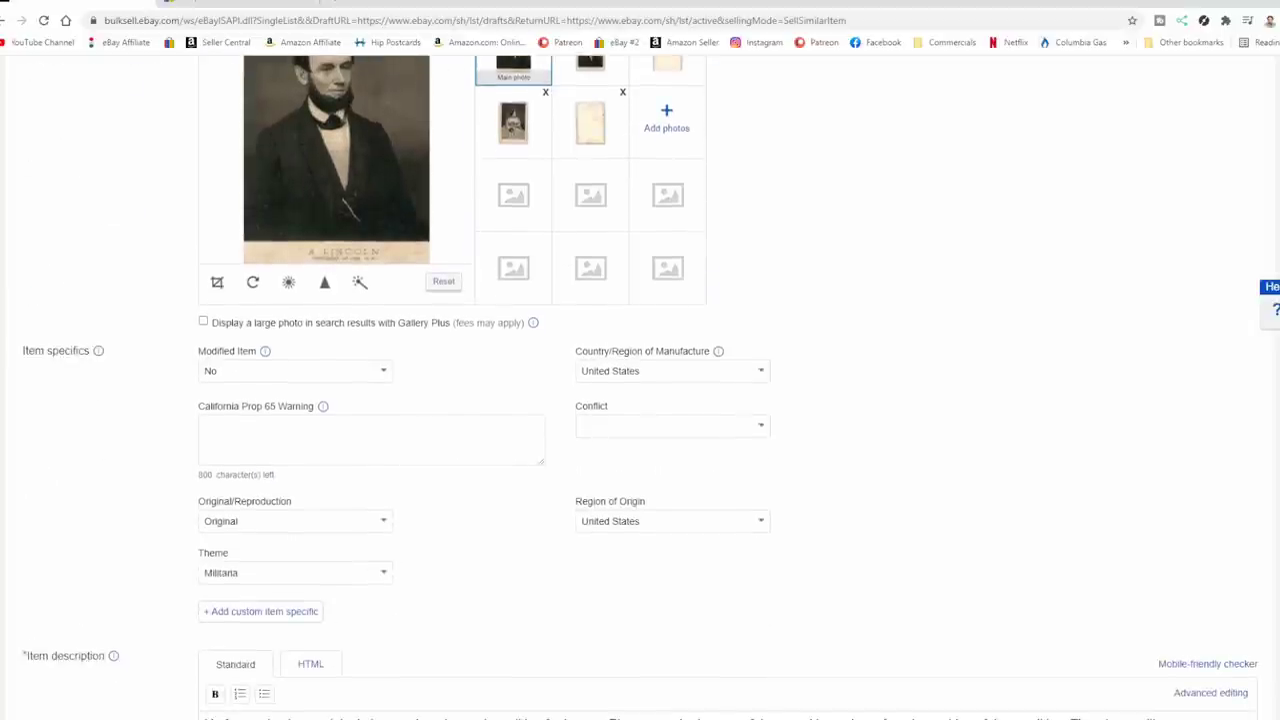
pyautogui.scroll(-1, 1230, 255)
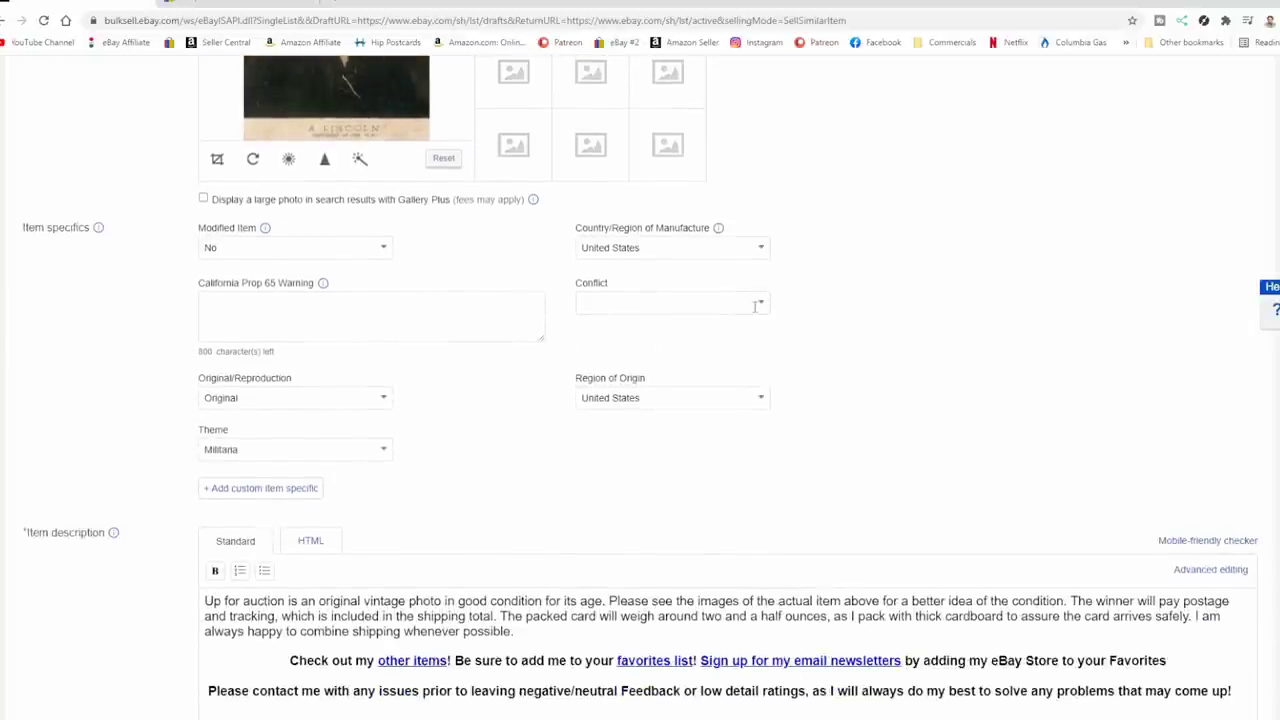
pyautogui.click(755, 306)
pyautogui.scroll(3, 829, 277)
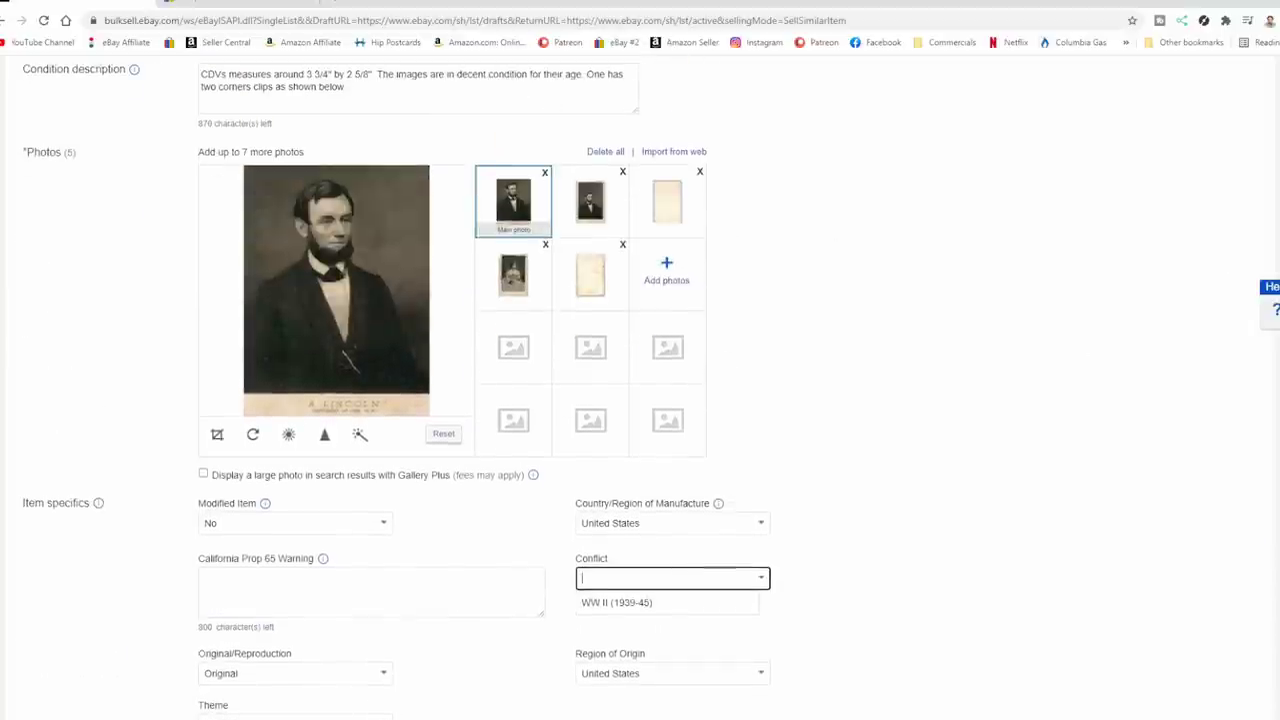
pyautogui.scroll(4, 640, 400)
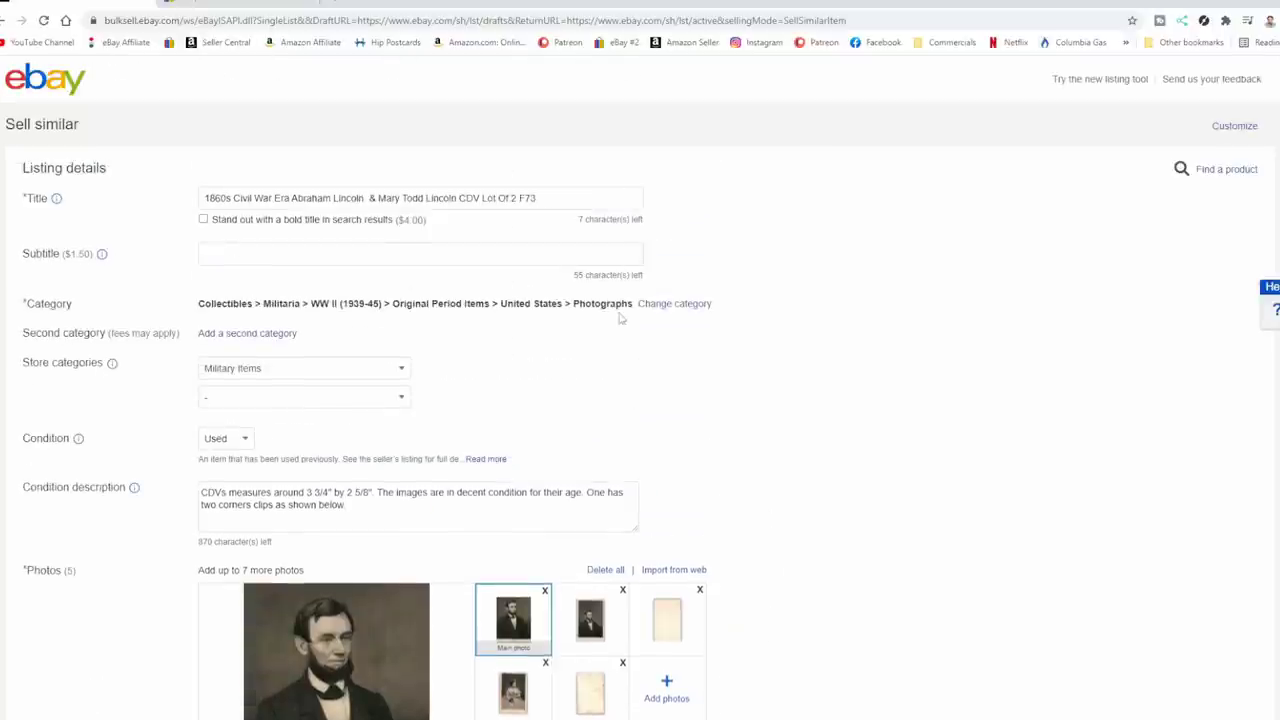
pyautogui.click(667, 306)
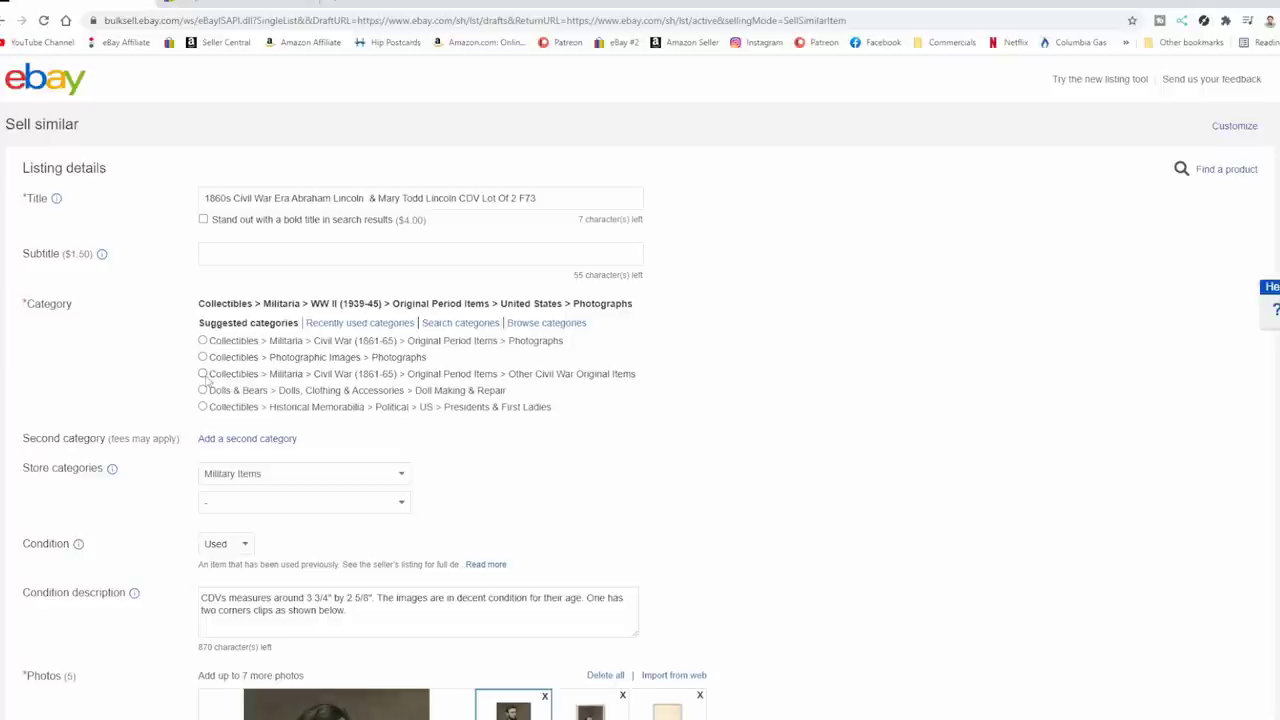
pyautogui.click(203, 341)
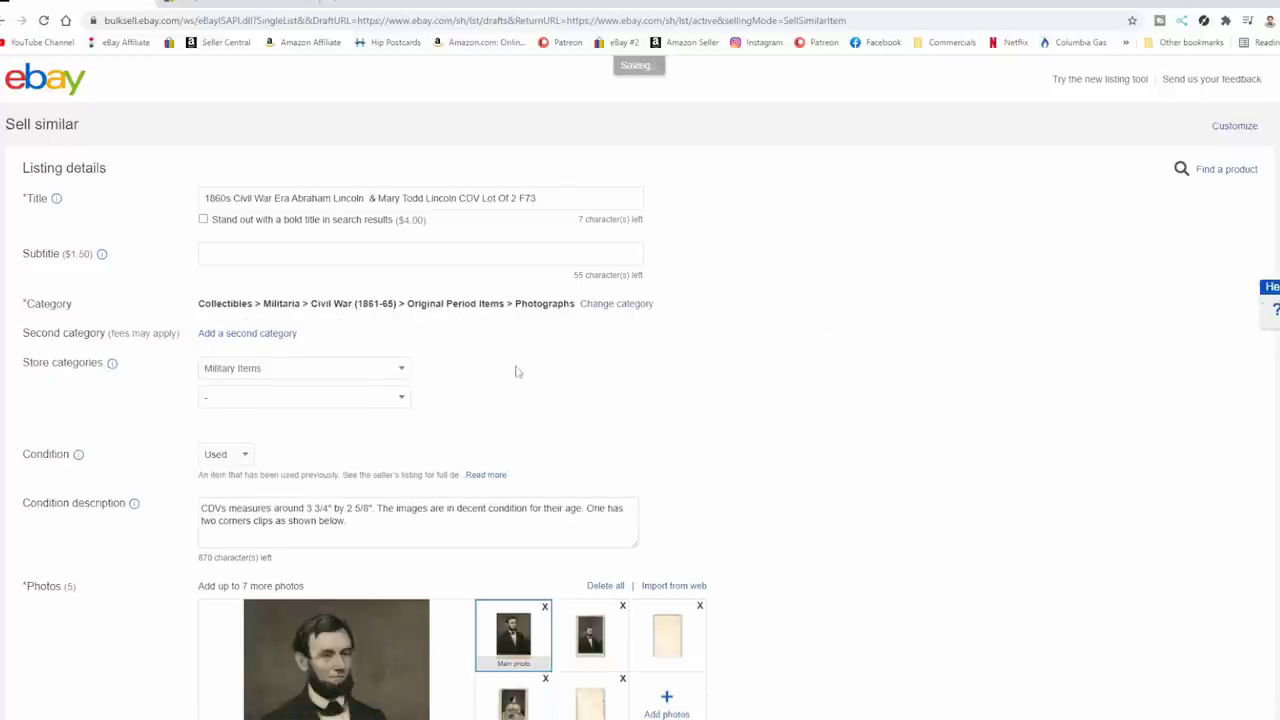
# Step: Set the item specifics to Original for Original/Reproduction, Militaria for Theme and Civil War (1861-65) for Conflict
pyautogui.scroll(-7, 361, 373)
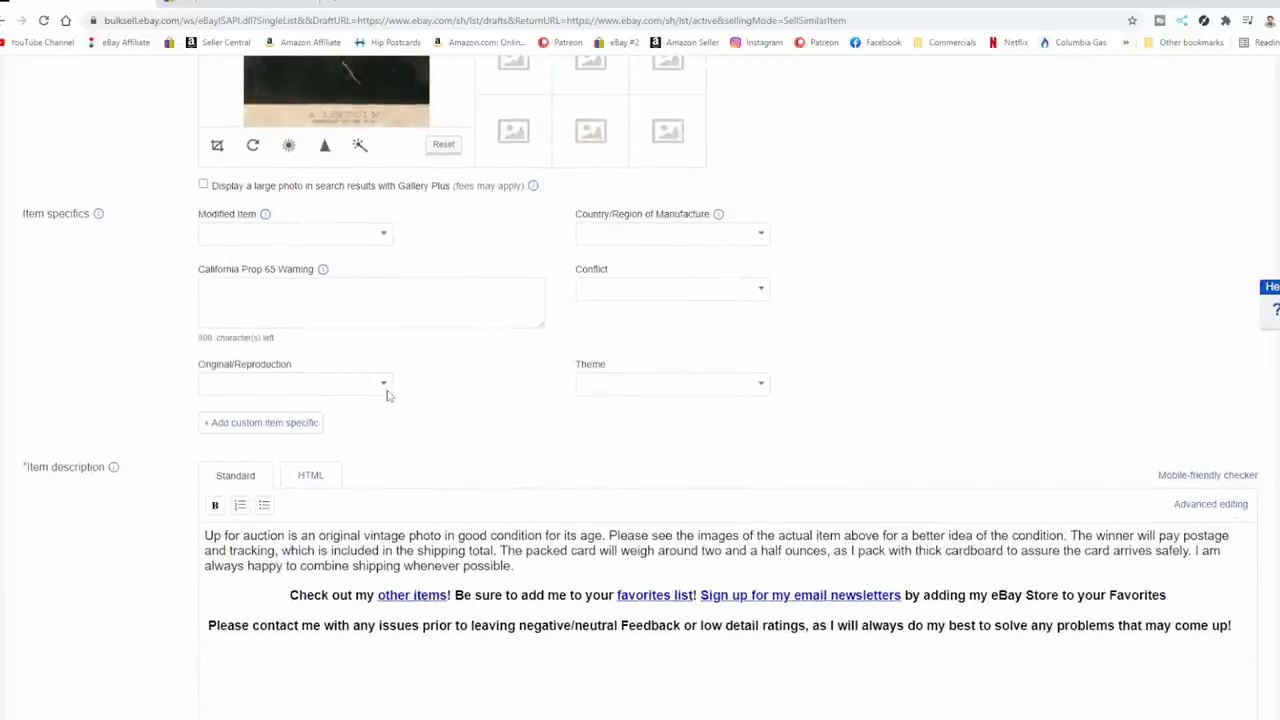
pyautogui.click(388, 394)
pyautogui.click(309, 405)
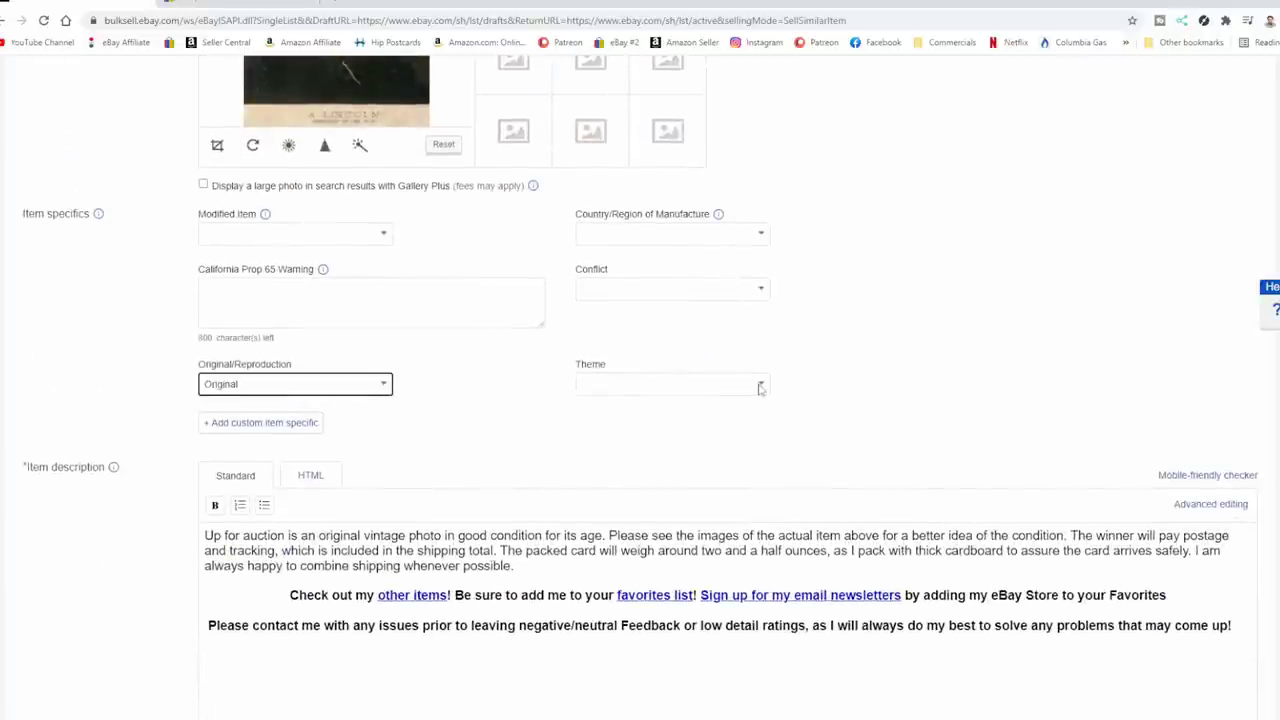
pyautogui.click(760, 388)
pyautogui.click(683, 411)
pyautogui.click(760, 290)
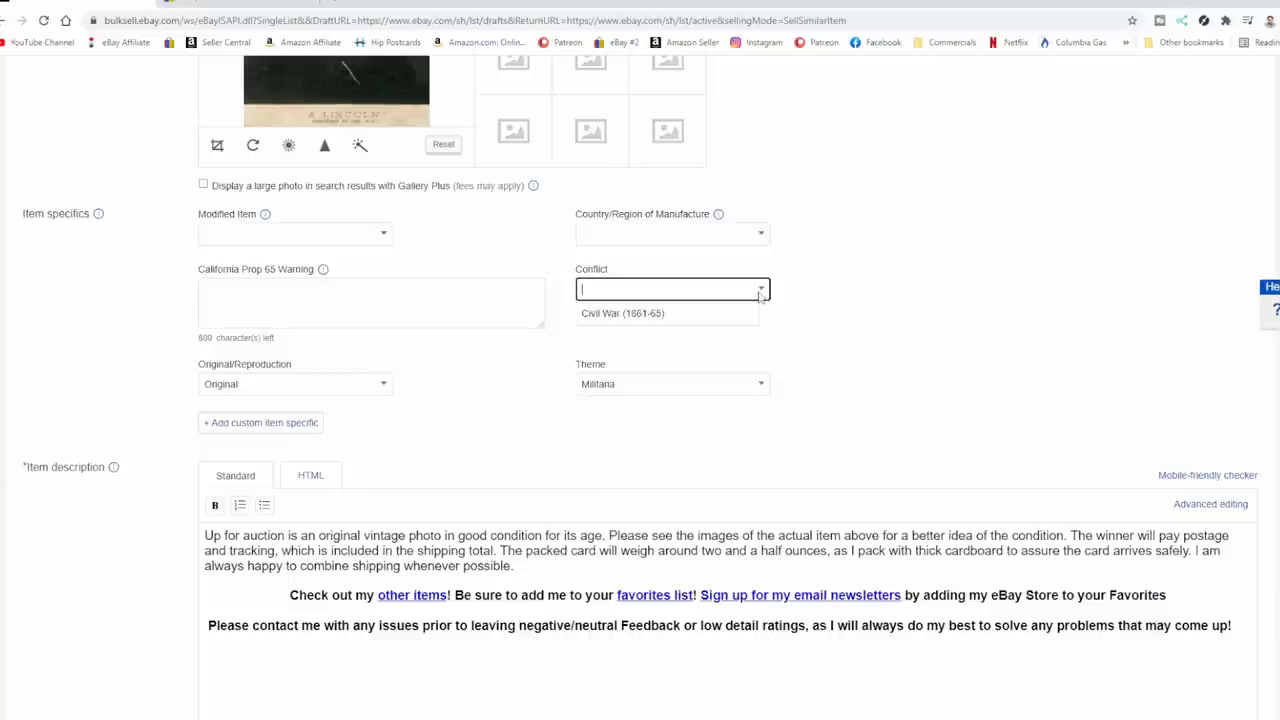
pyautogui.click(711, 314)
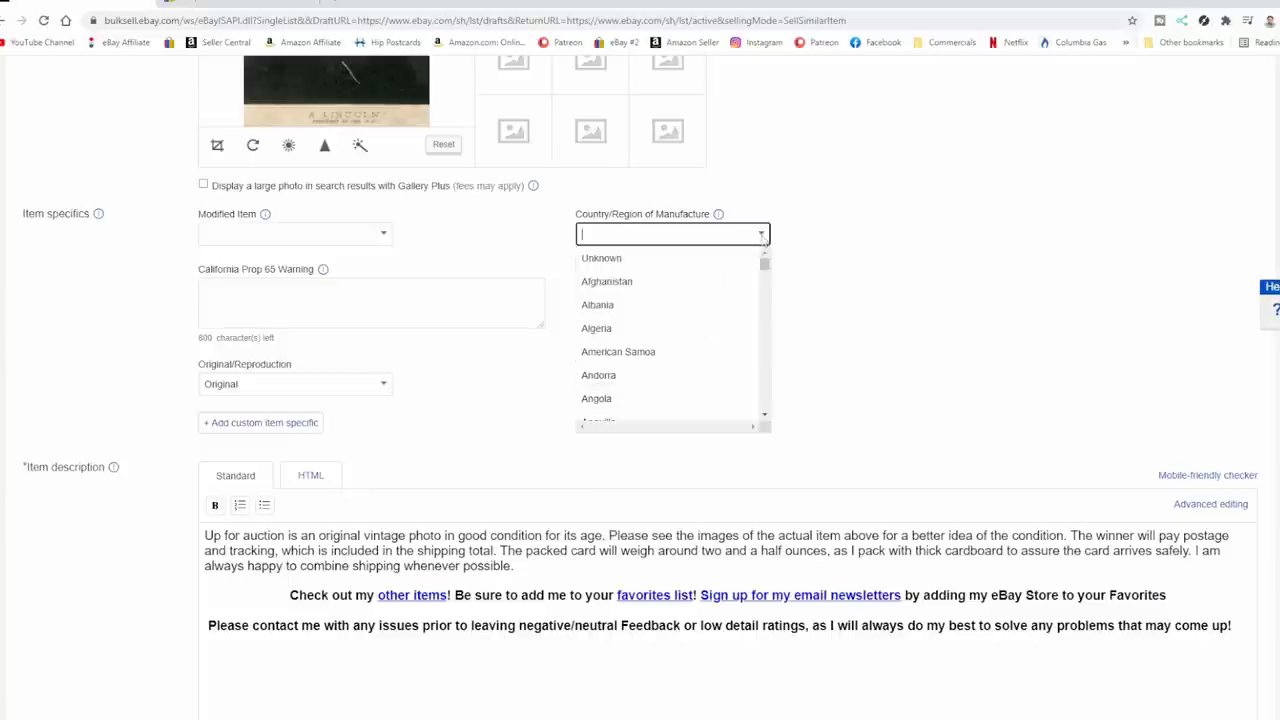
# Step: Set the Country/Region of Manufacture to United States and Modified Item to No
pyautogui.write('uni')
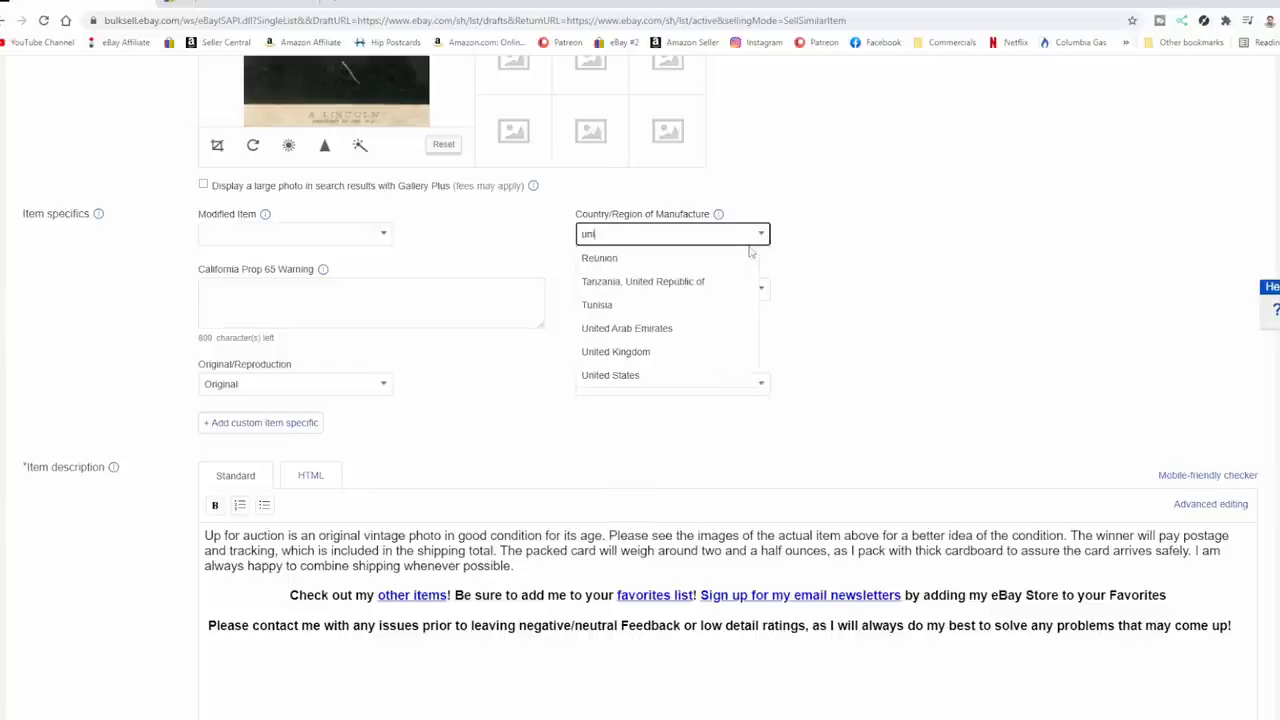
pyautogui.click(618, 377)
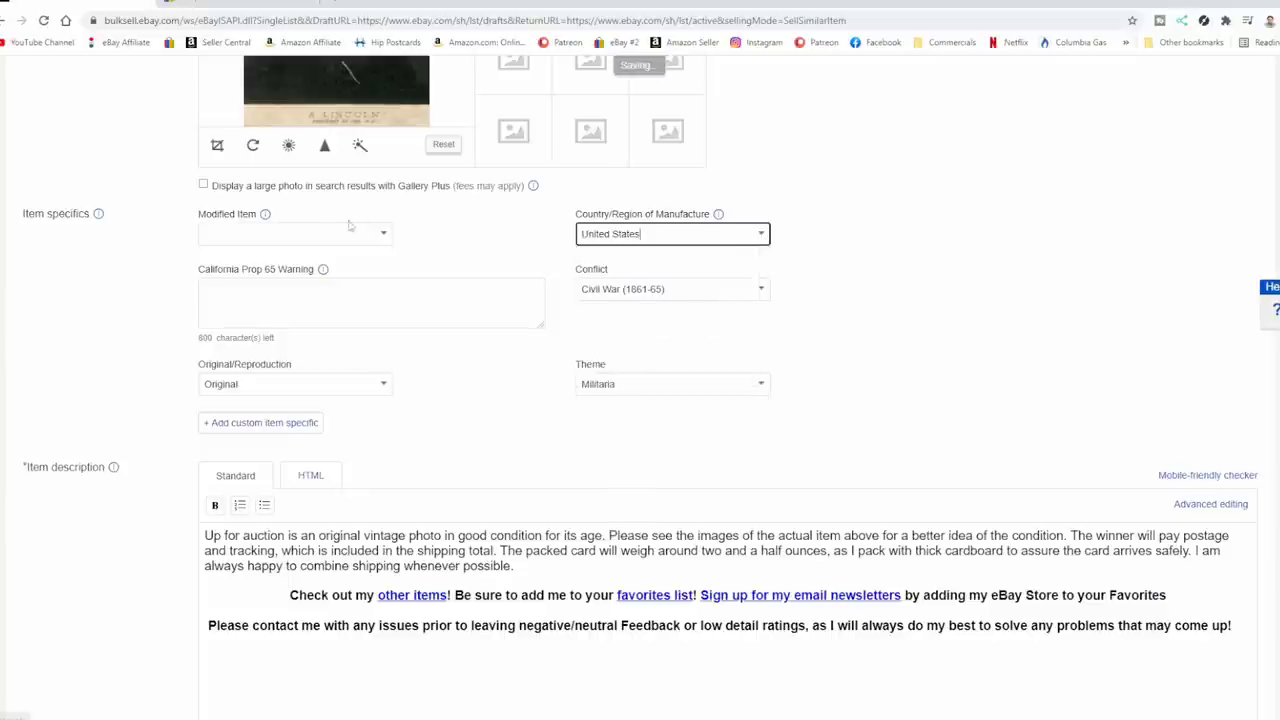
pyautogui.click(383, 238)
pyautogui.click(318, 257)
# Step: Edit the item description's first sentence to read "photos in good condition for their age as shown"
pyautogui.scroll(-2, 651, 320)
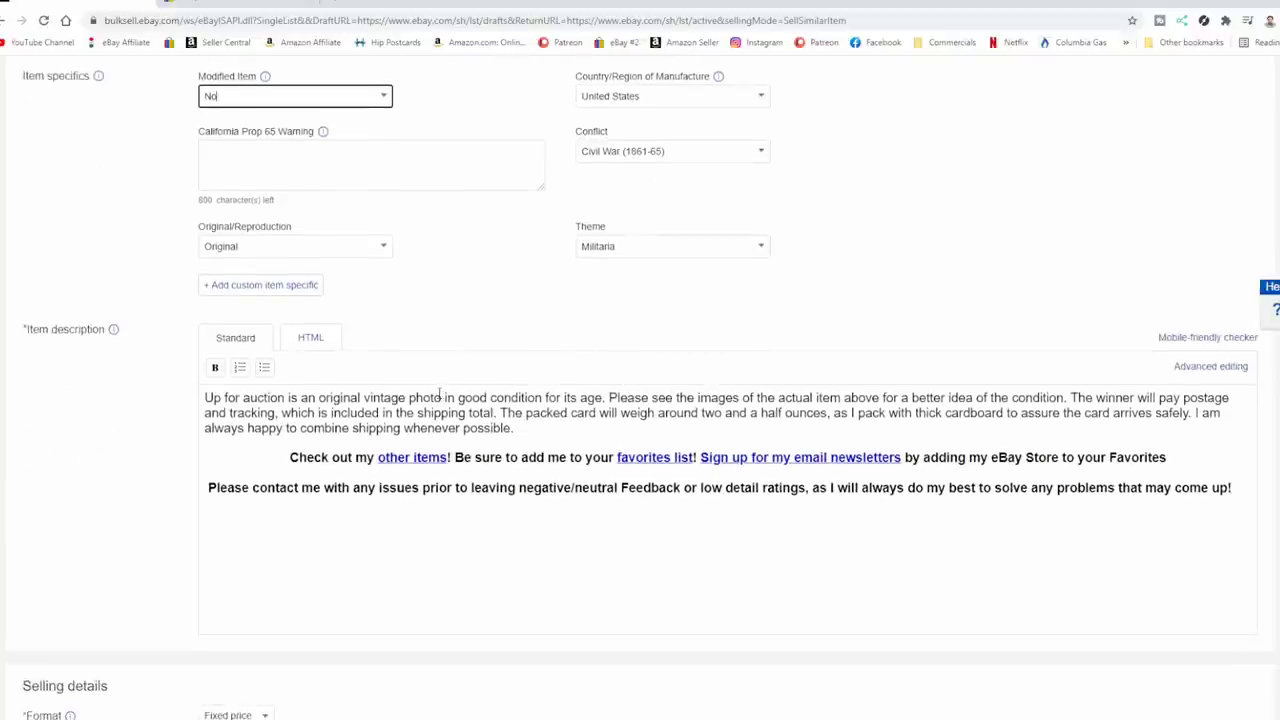
pyautogui.click(441, 397)
pyautogui.write('s')
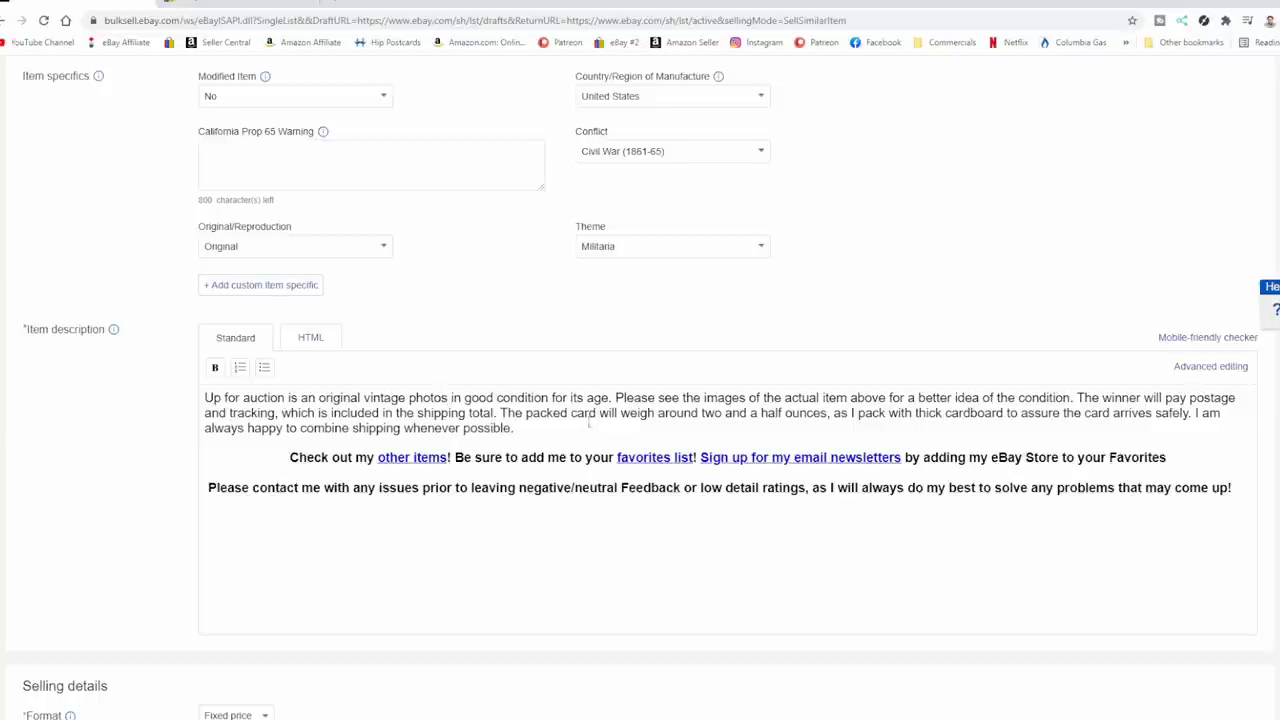
pyautogui.press('BackSpace')
pyautogui.press('BackSpace')
pyautogui.press('BackSpace')
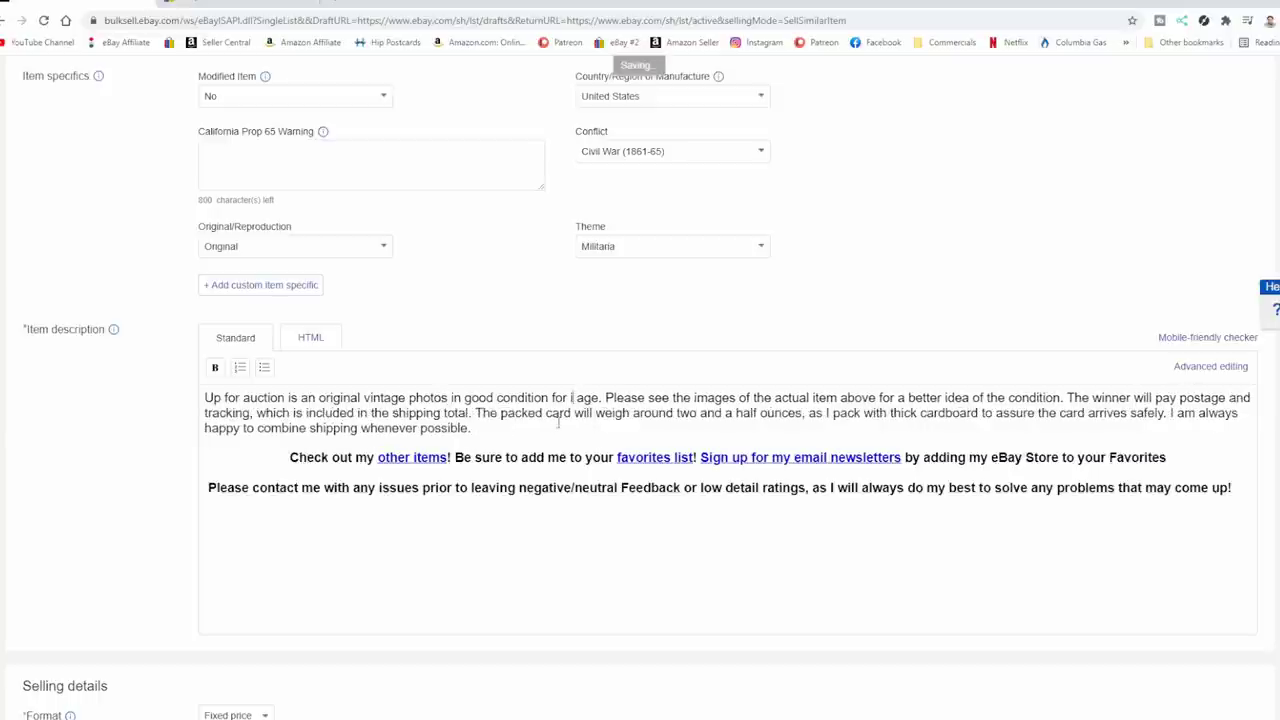
pyautogui.write('their')
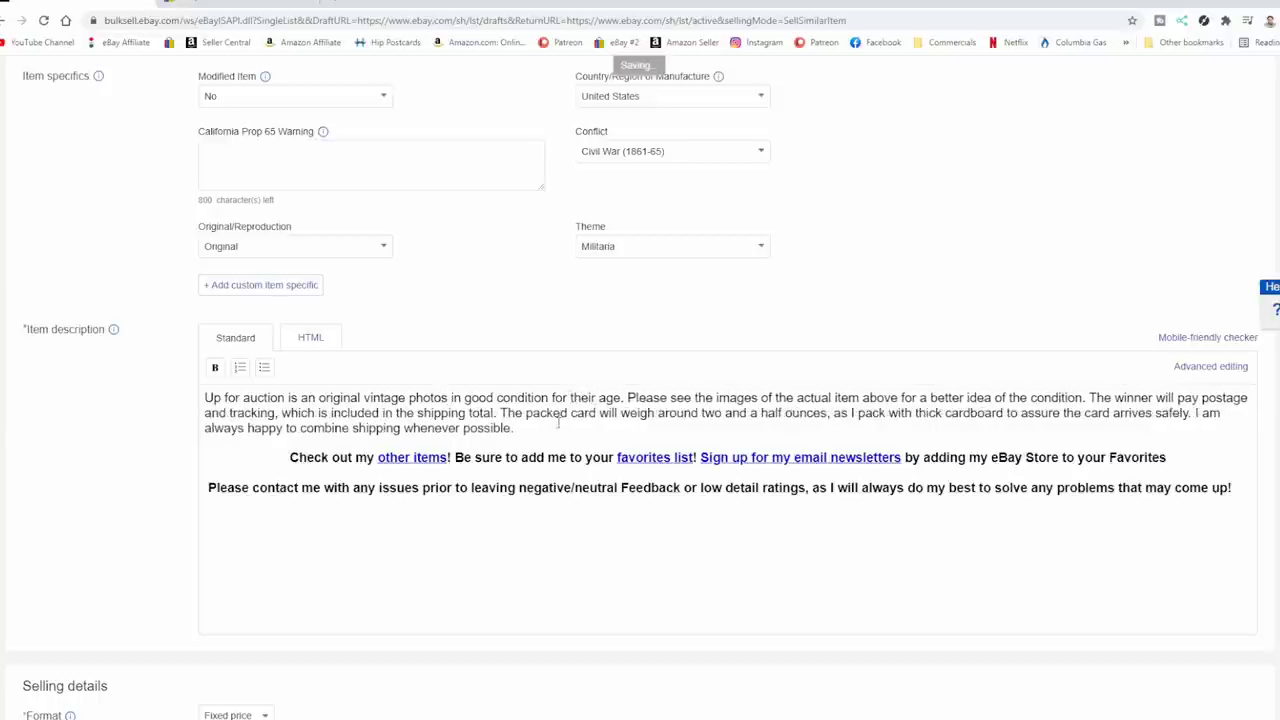
pyautogui.write(' age as shown')
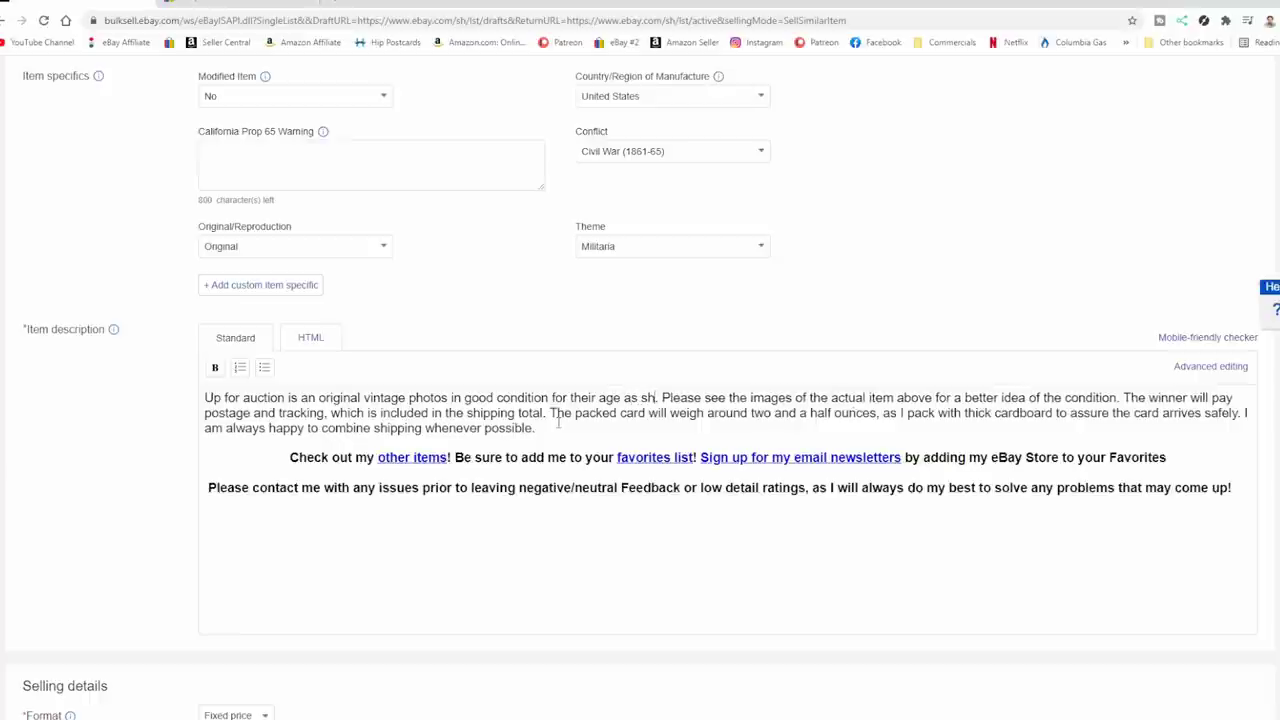
# Step: Switch to the Terapeak product research page and search sold items from the last 365 days for "cdv lincoln"
pyautogui.scroll(-4, 560, 425)
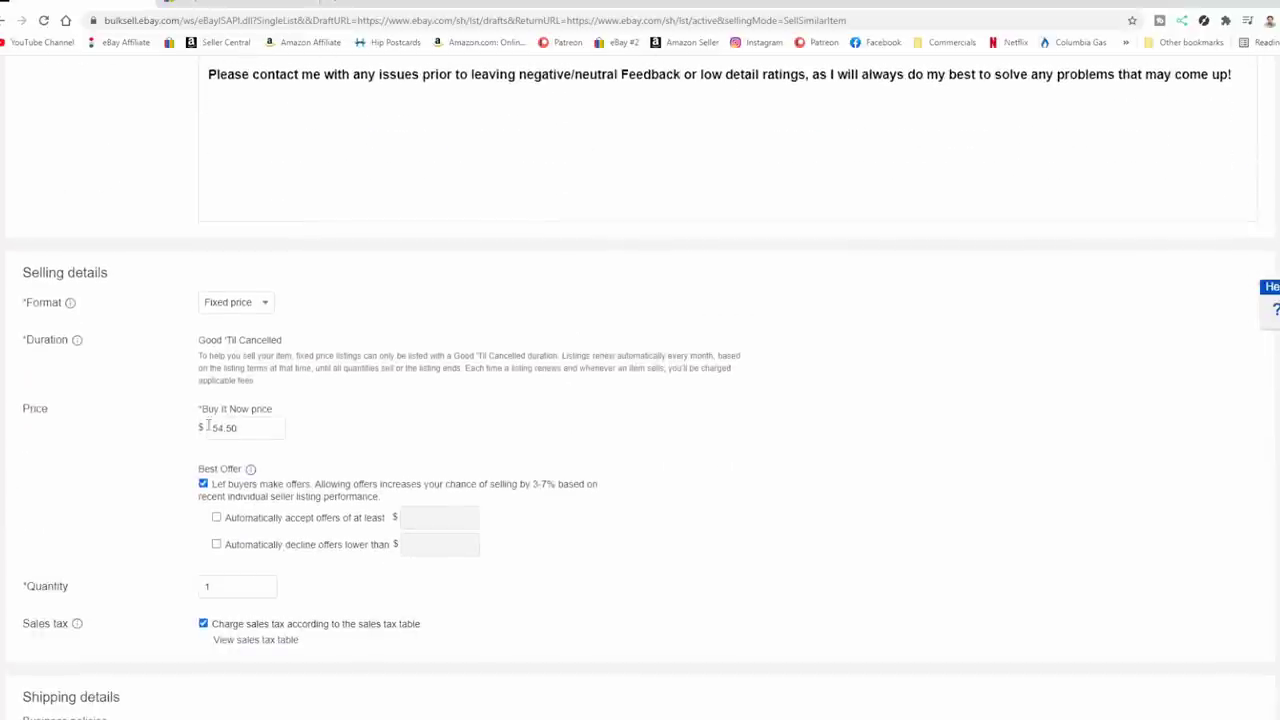
pyautogui.scroll(-2, 246, 424)
pyautogui.hotkey('ctrl', 'Tab')
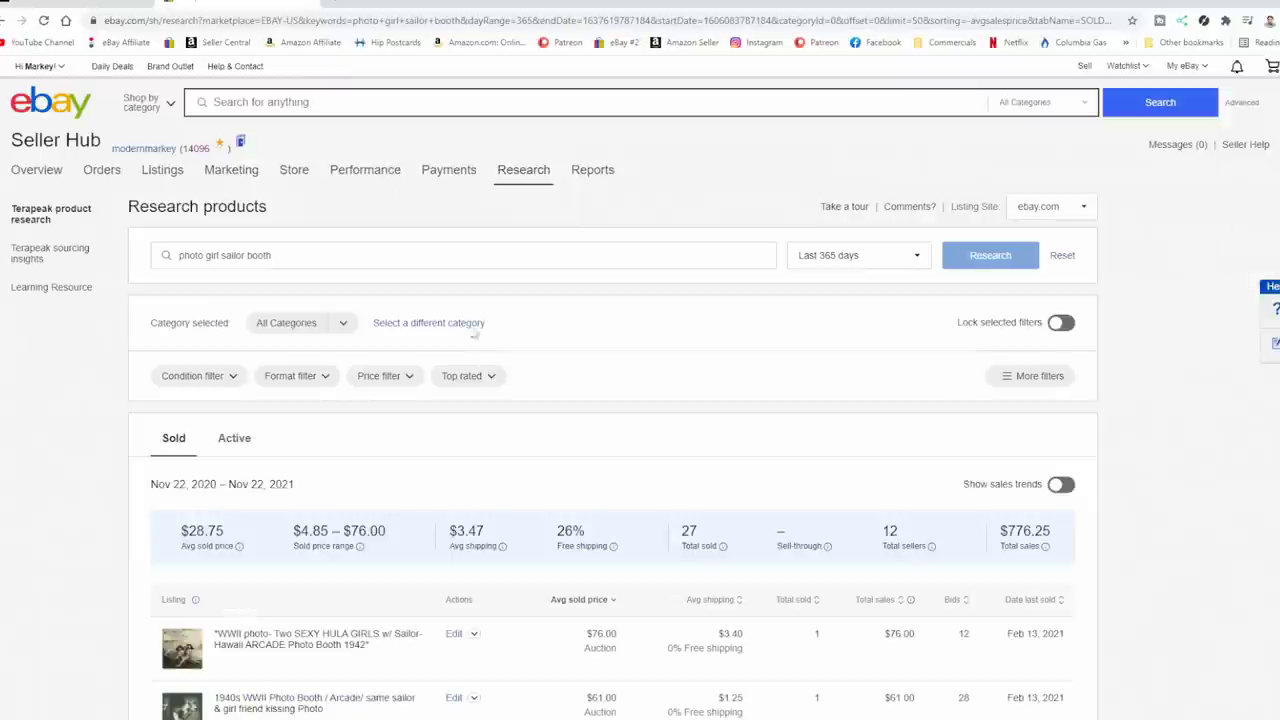
pyautogui.moveTo(394, 257); pyautogui.dragTo(30, 235)
pyautogui.write('d')
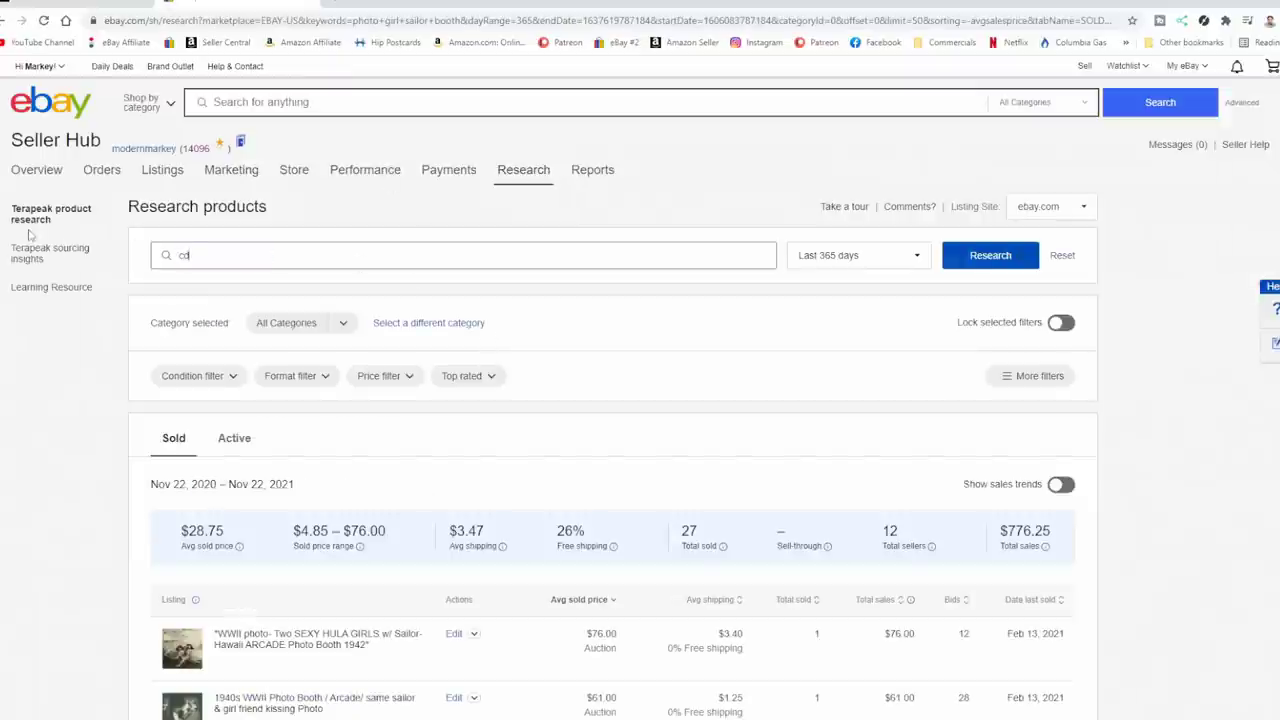
pyautogui.write('dv lincoln')
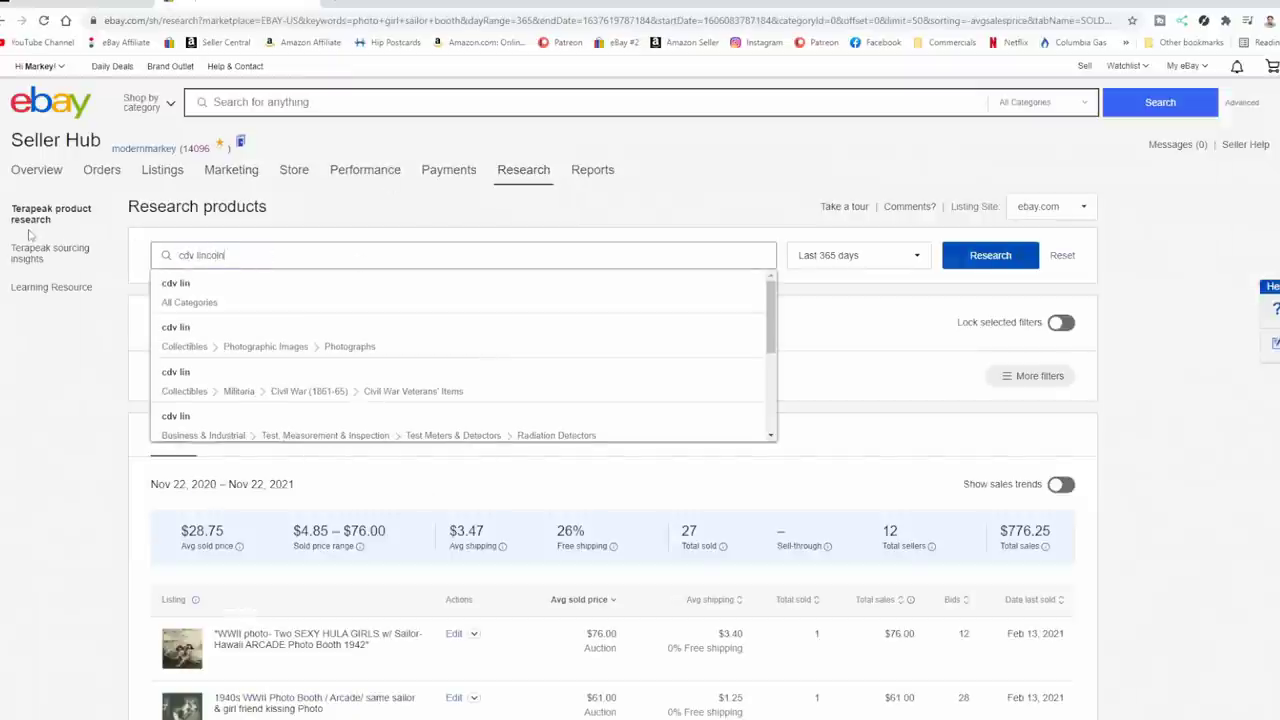
pyautogui.press('Return')
# Step: Examine the first page of sold Lincoln CDV results for comparable items and their sold prices
pyautogui.scroll(-1, 1003, 436)
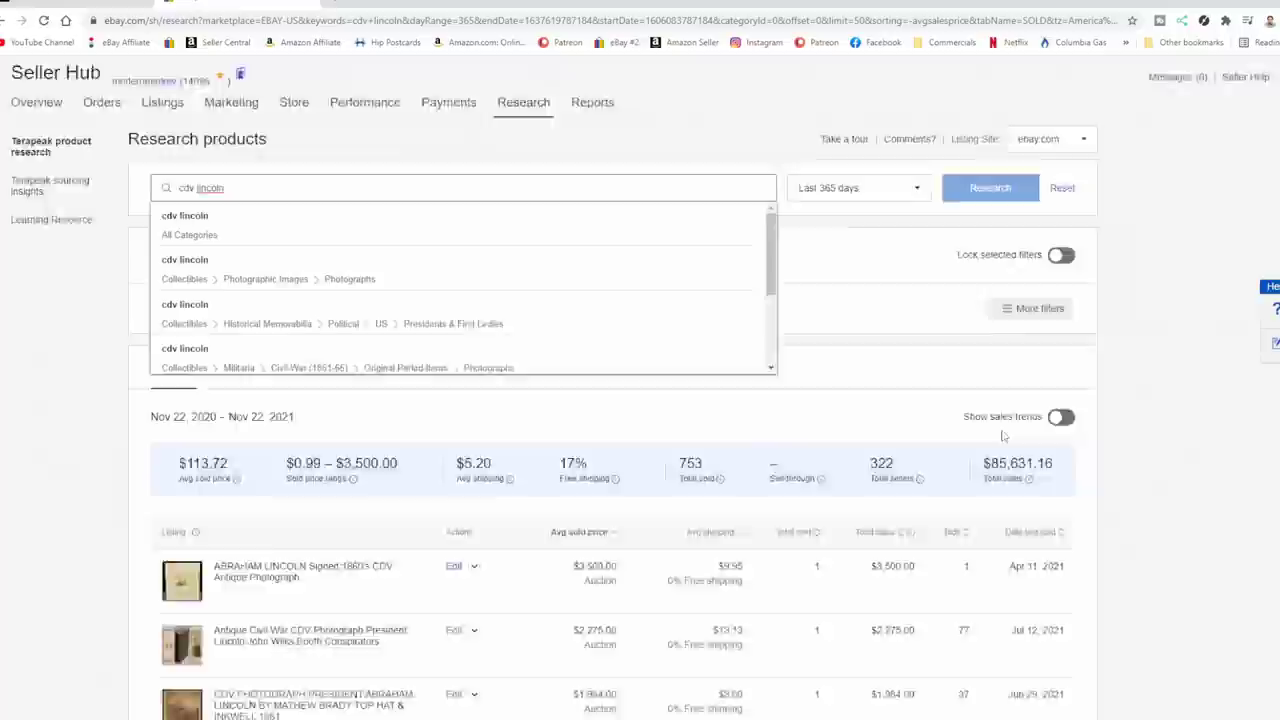
pyautogui.scroll(-2, 1003, 436)
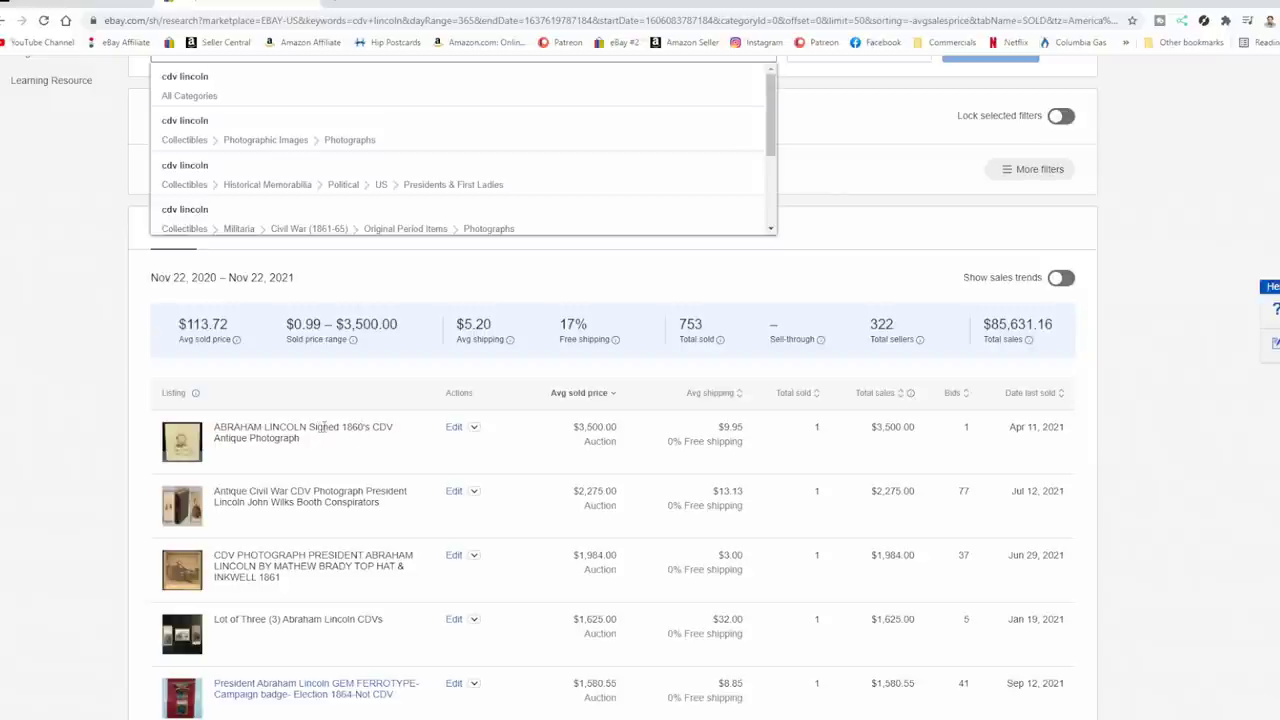
pyautogui.scroll(-2, 360, 450)
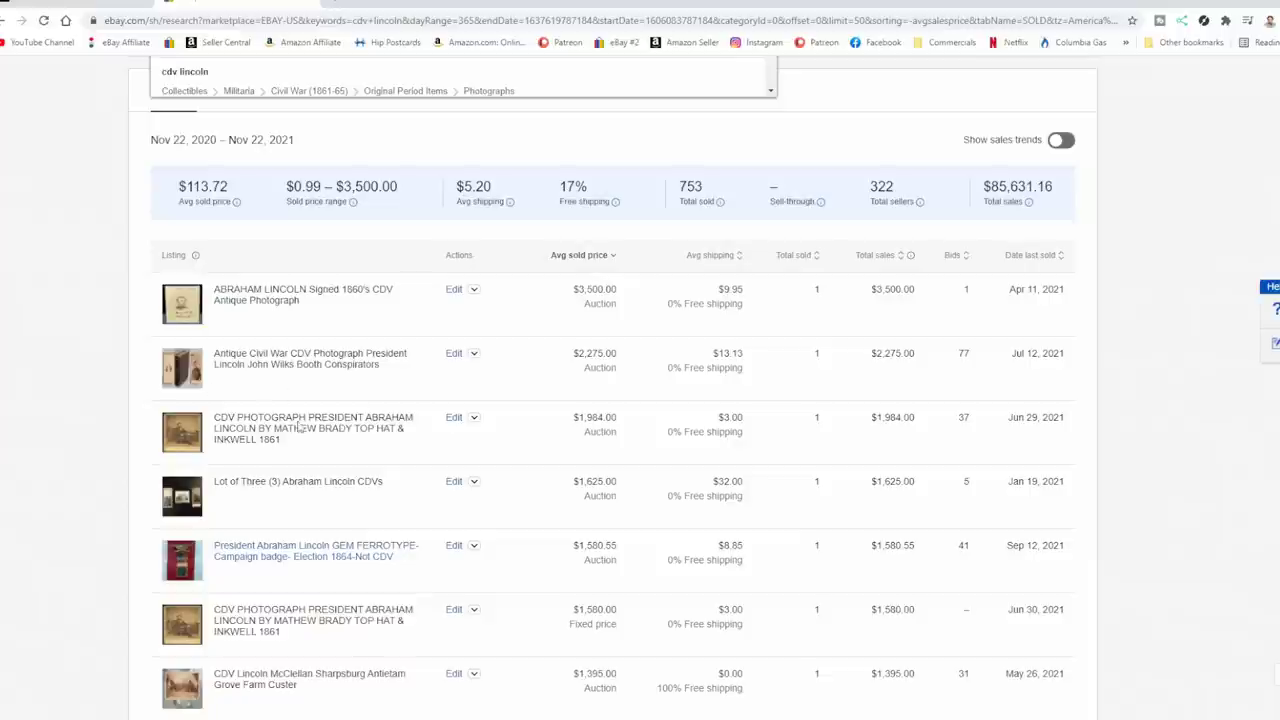
pyautogui.scroll(-3, 440, 471)
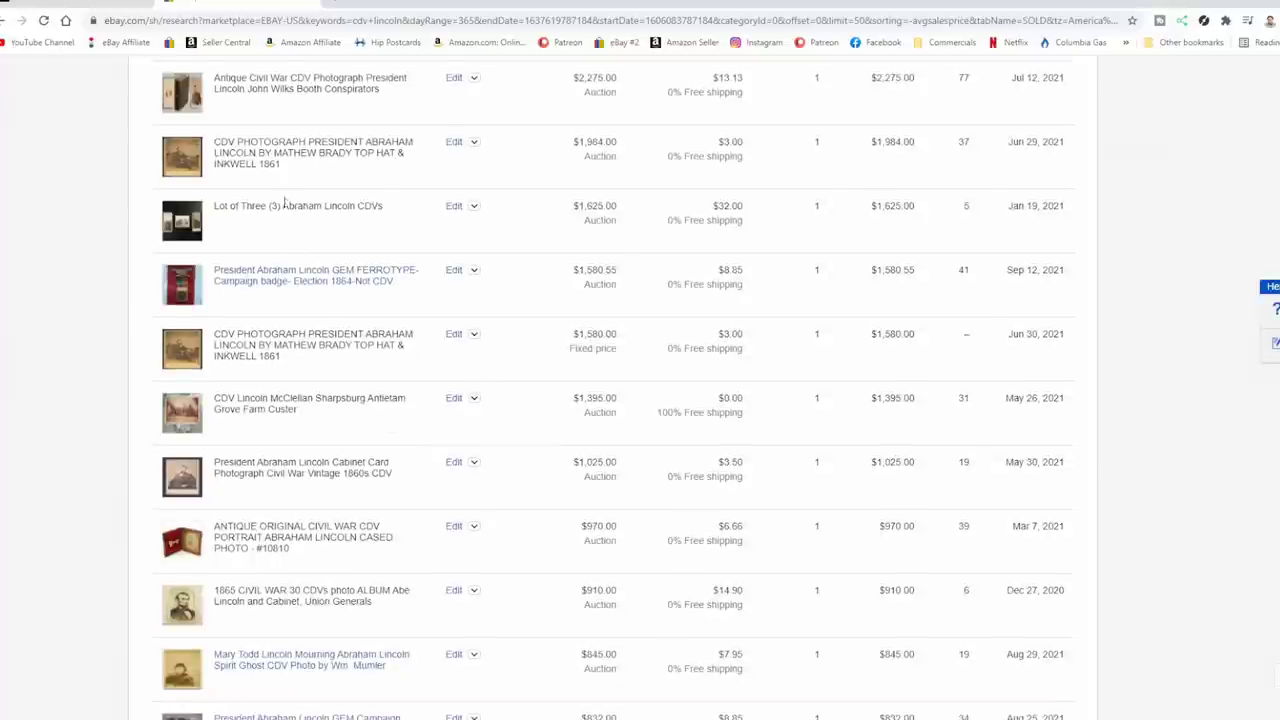
pyautogui.scroll(2, 340, 330)
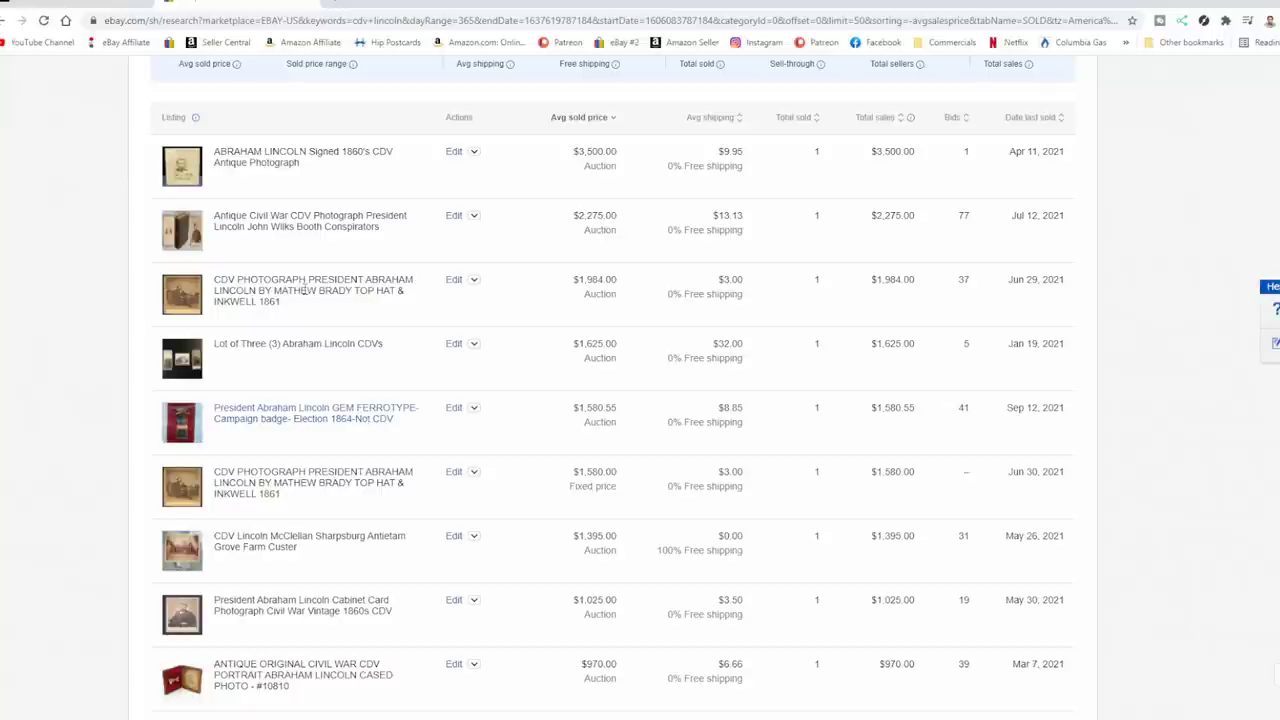
pyautogui.scroll(-15, 435, 316)
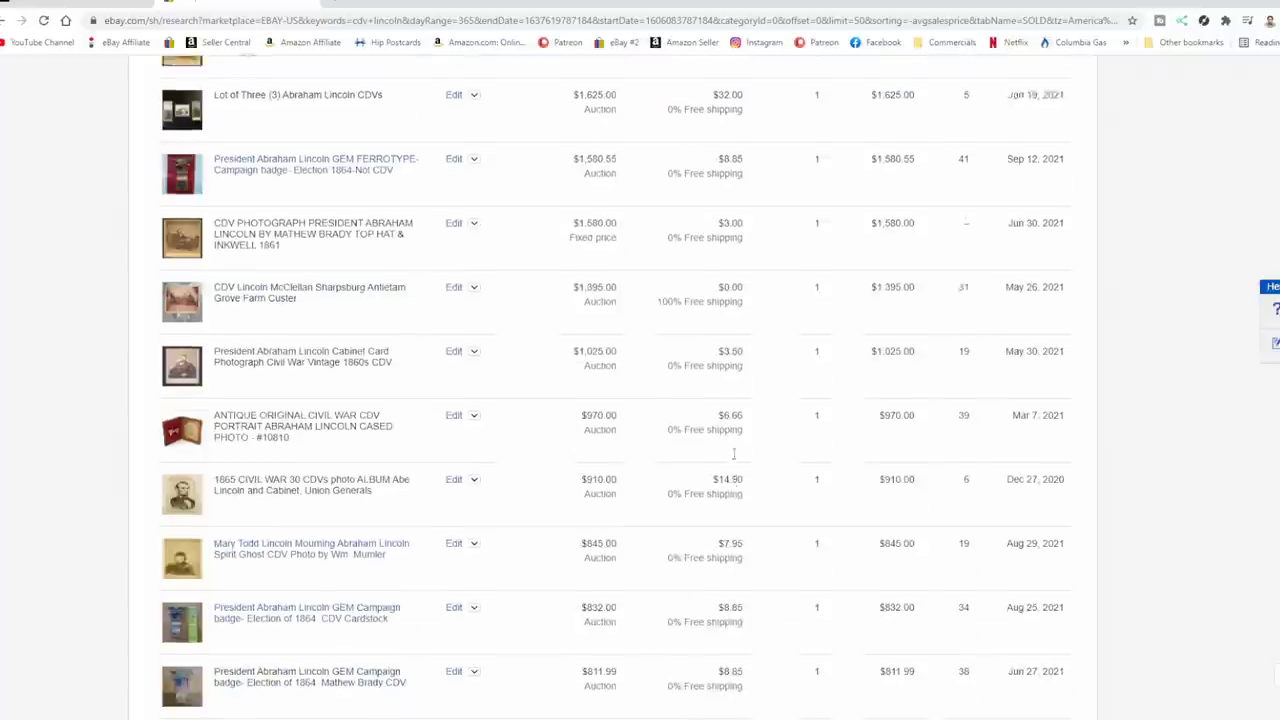
pyautogui.scroll(-2, 735, 458)
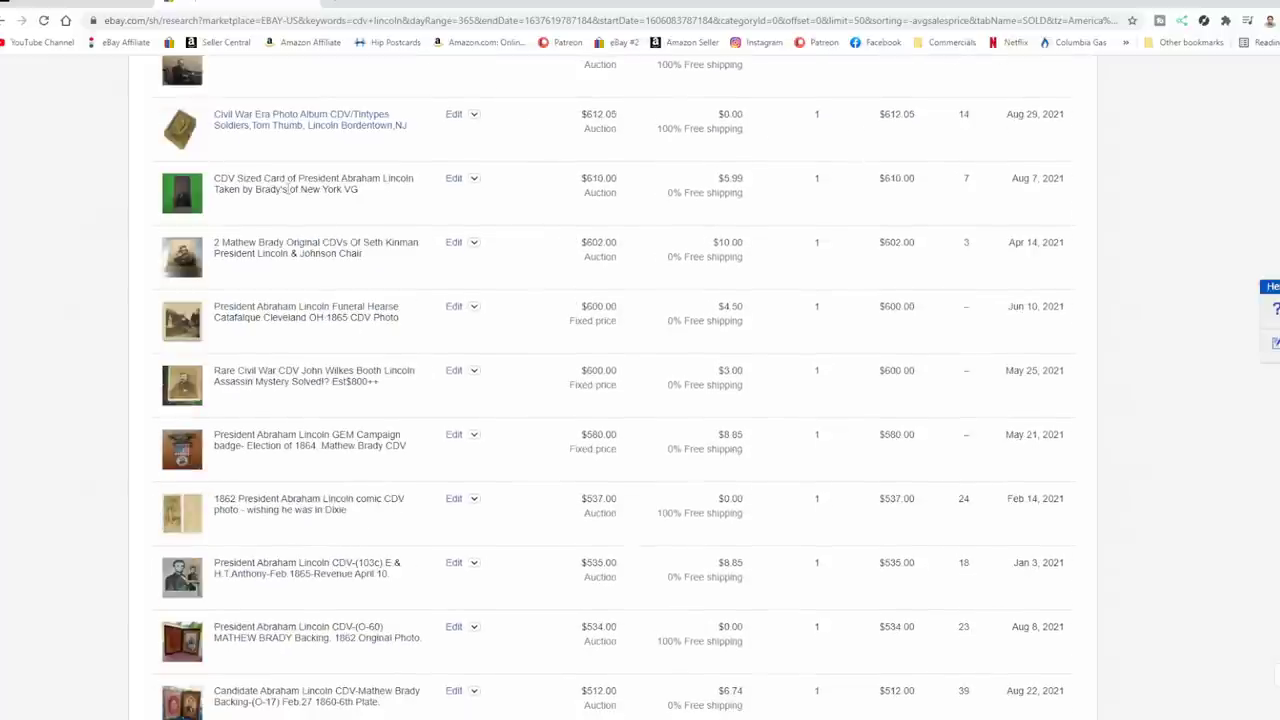
pyautogui.scroll(-3, 394, 413)
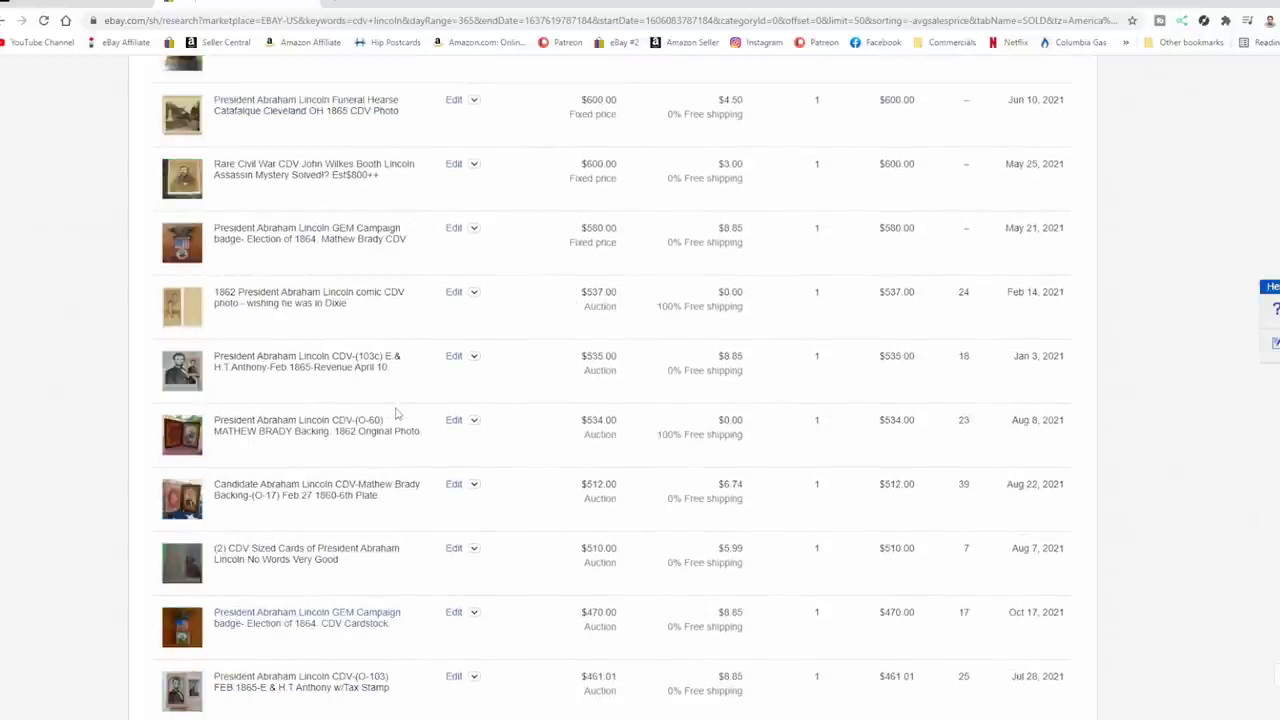
pyautogui.scroll(-3, 398, 409)
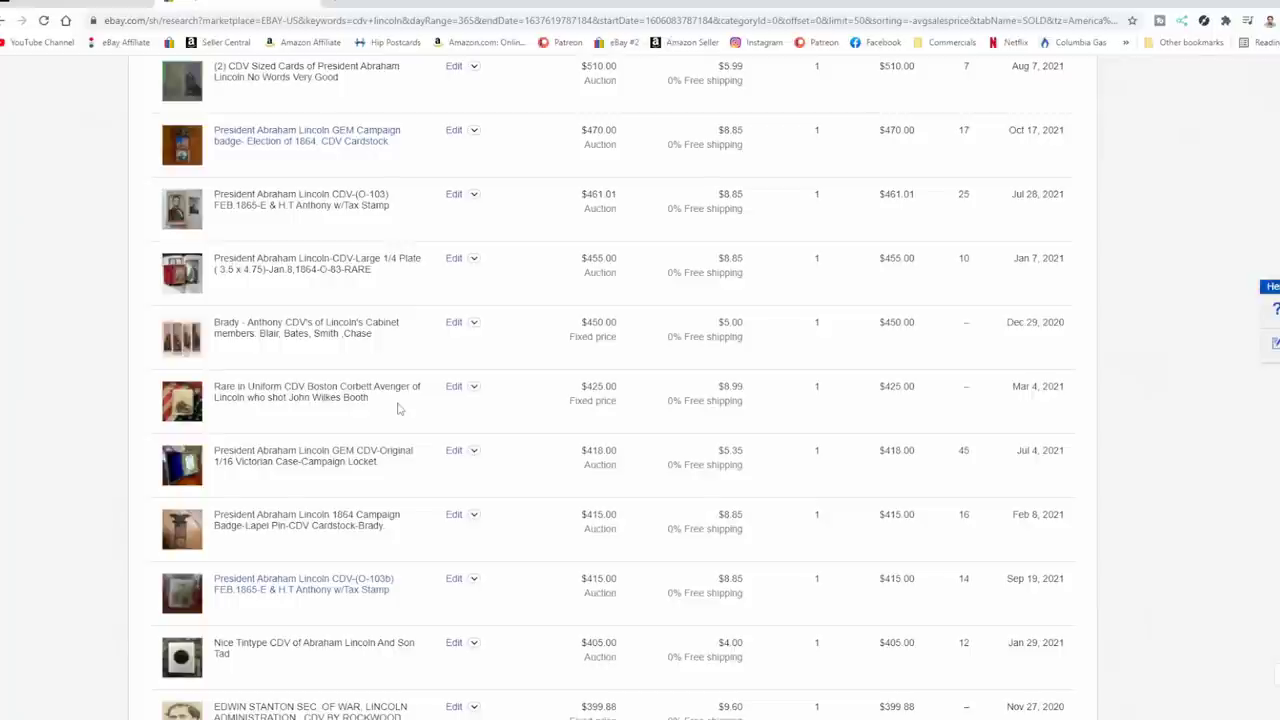
pyautogui.scroll(-3, 397, 409)
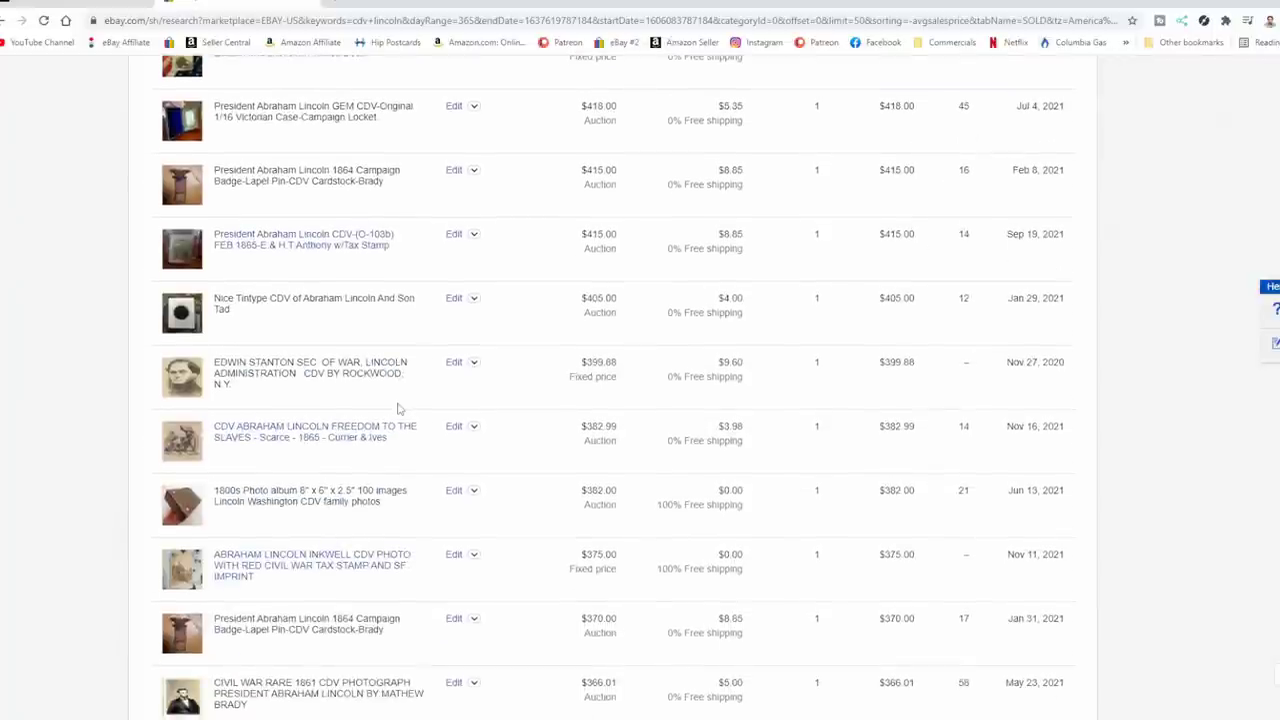
pyautogui.scroll(-3, 397, 409)
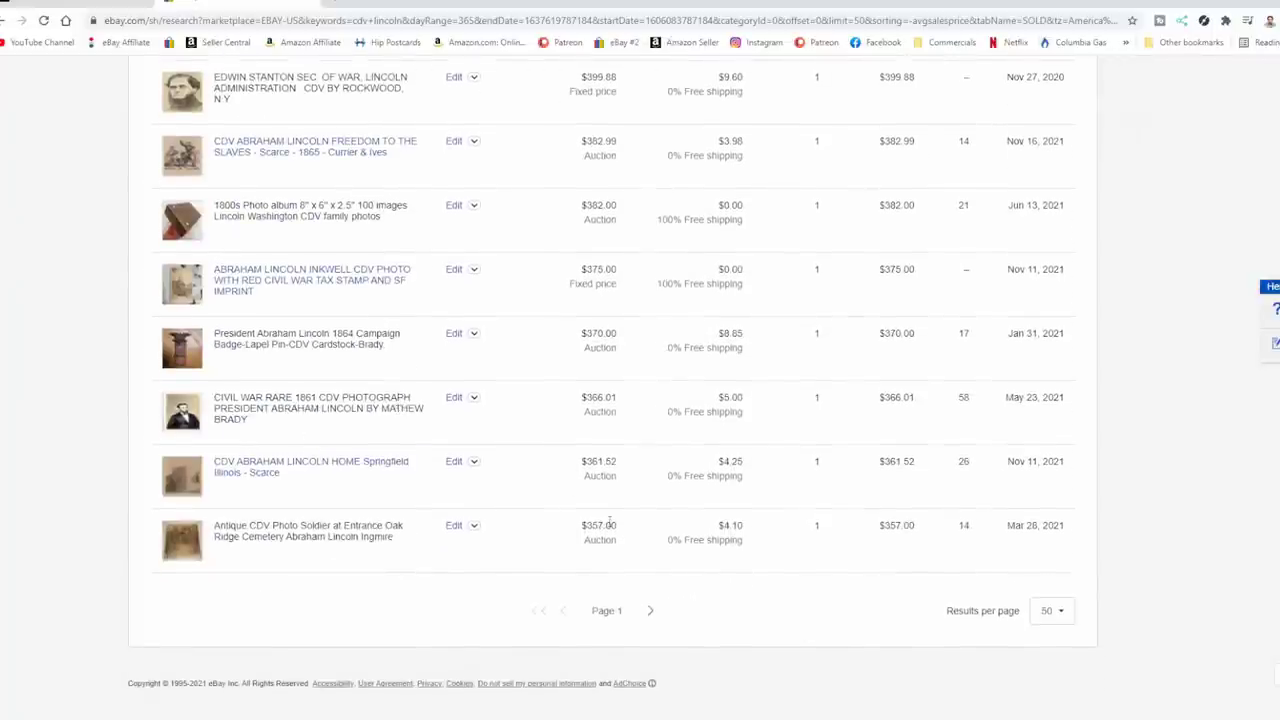
# Step: Examine the second page of sold Lincoln CDV results for comparable portraits and lots
pyautogui.click(650, 610)
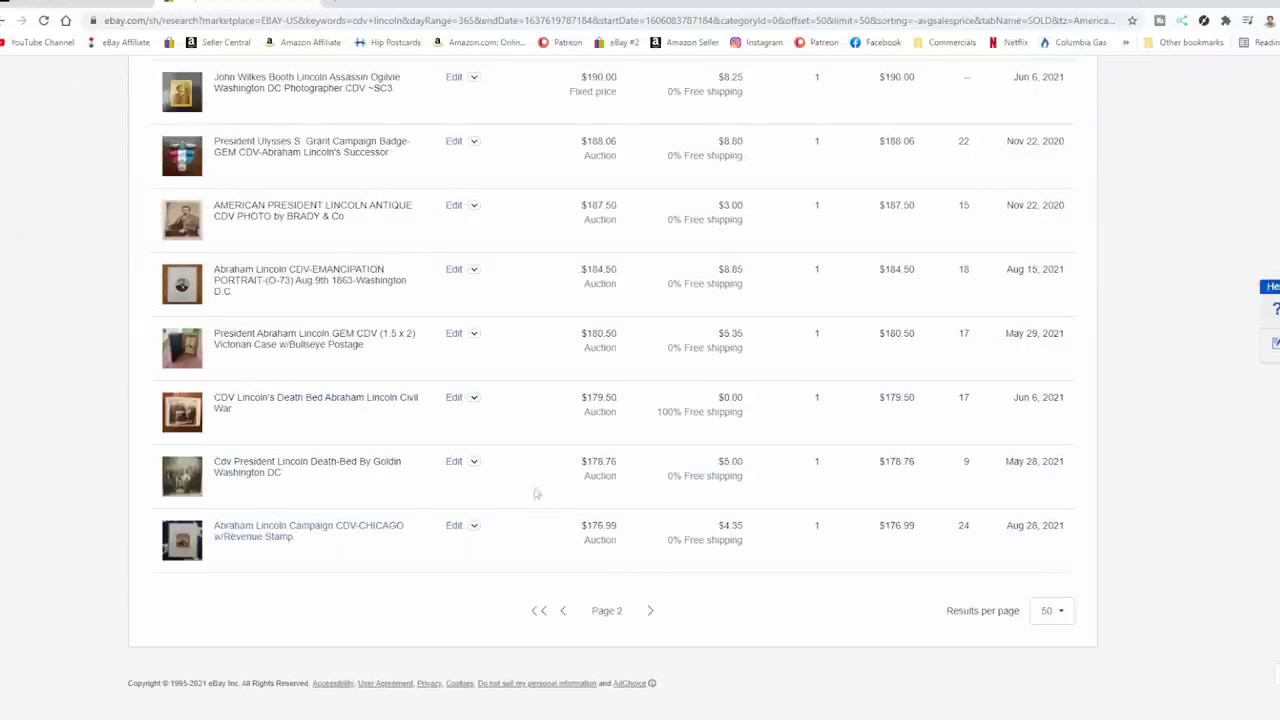
pyautogui.scroll(3, 530, 480)
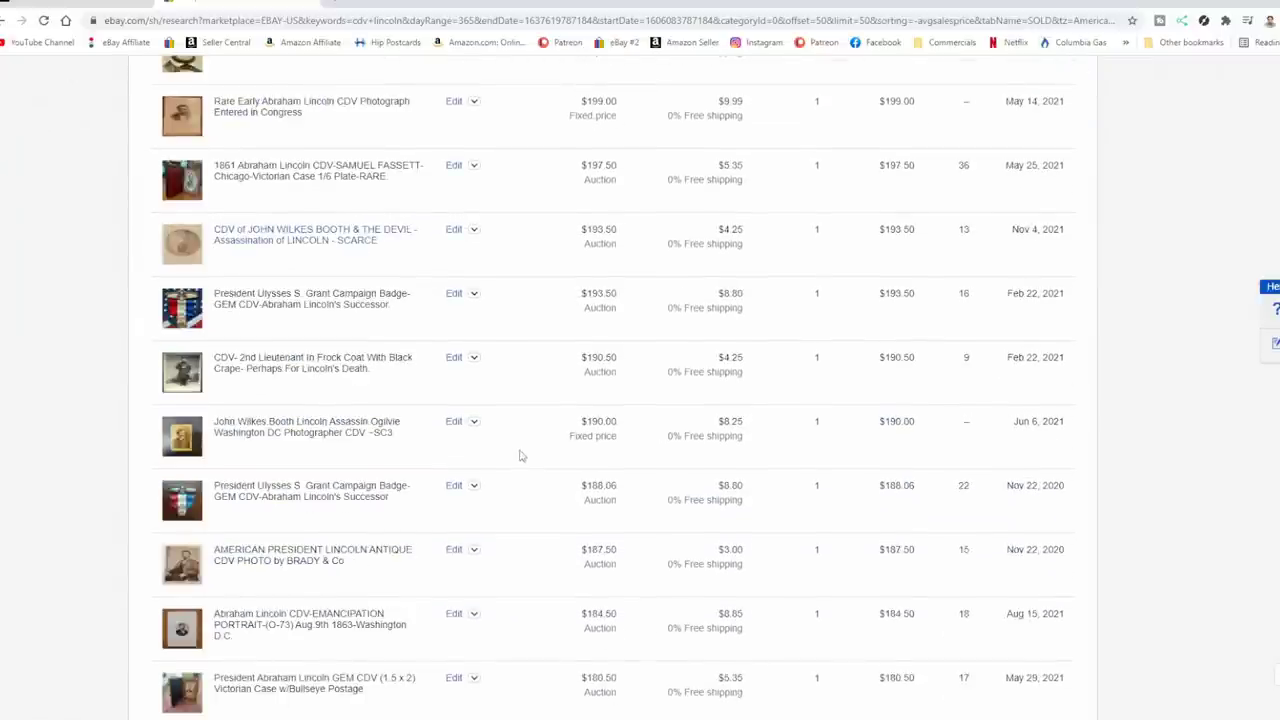
pyautogui.scroll(3, 520, 456)
pyautogui.scroll(4, 519, 456)
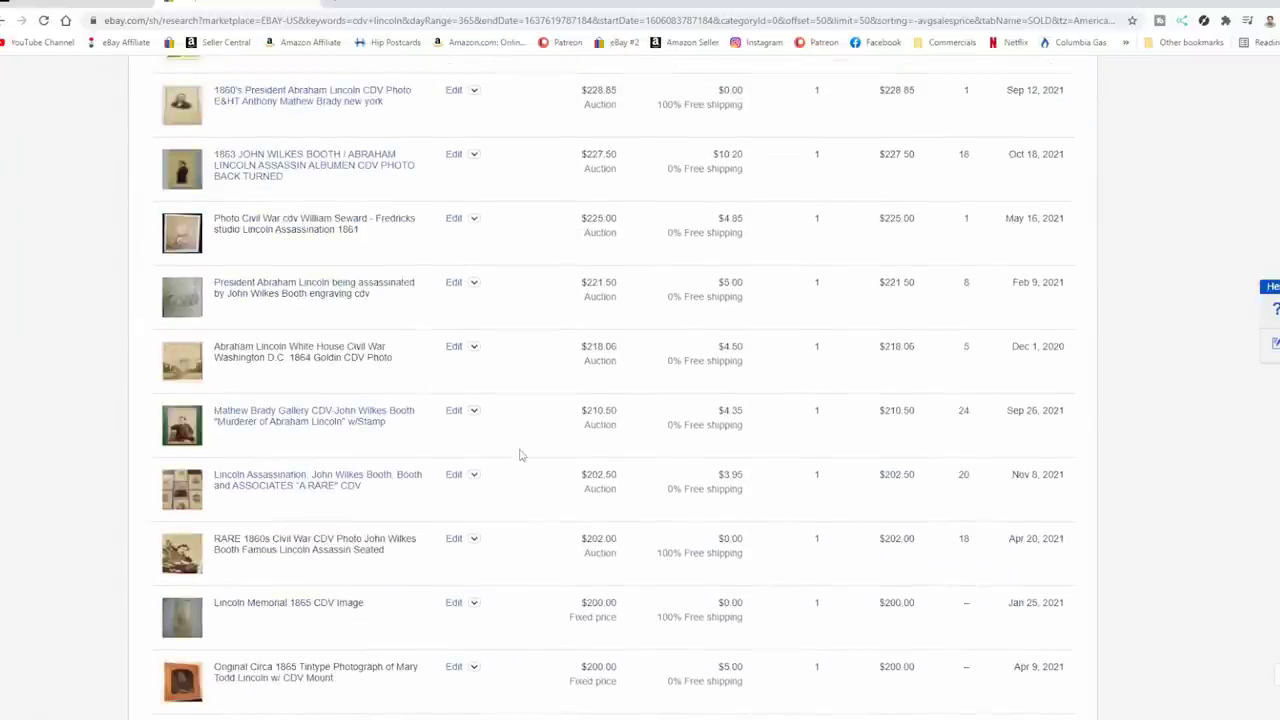
pyautogui.scroll(3, 519, 456)
pyautogui.scroll(4, 519, 446)
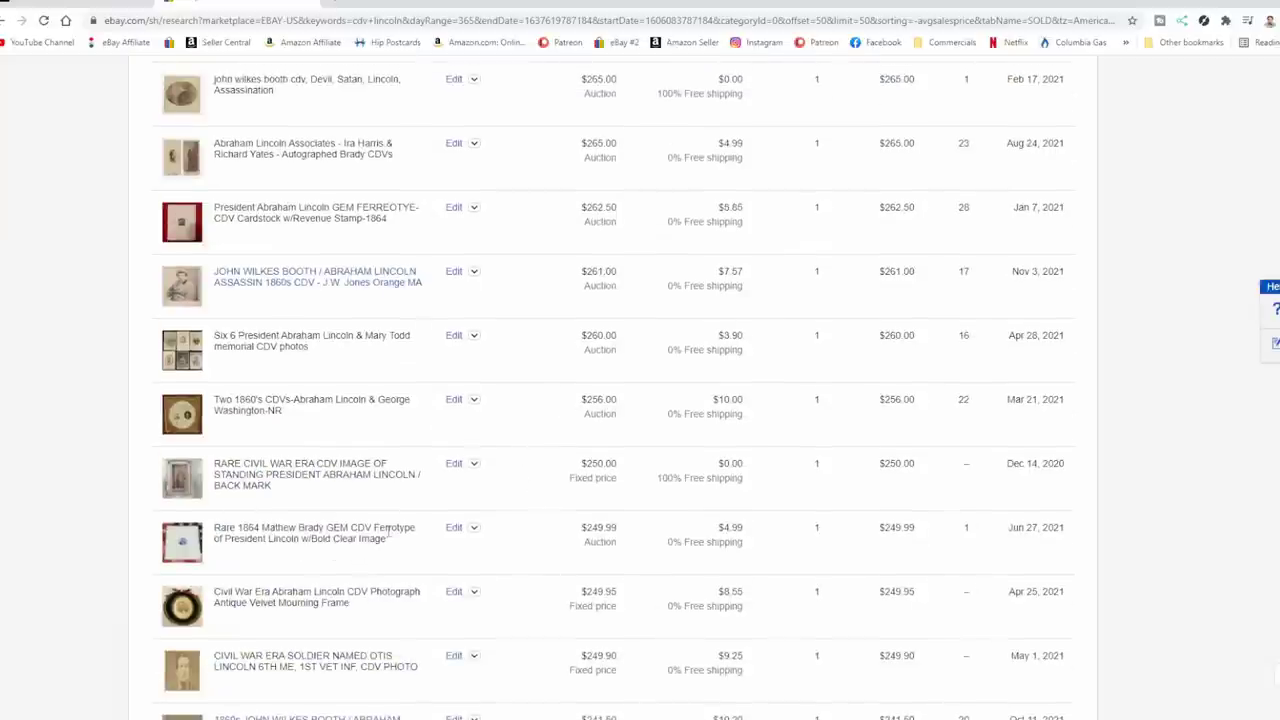
pyautogui.scroll(-10, 613, 400)
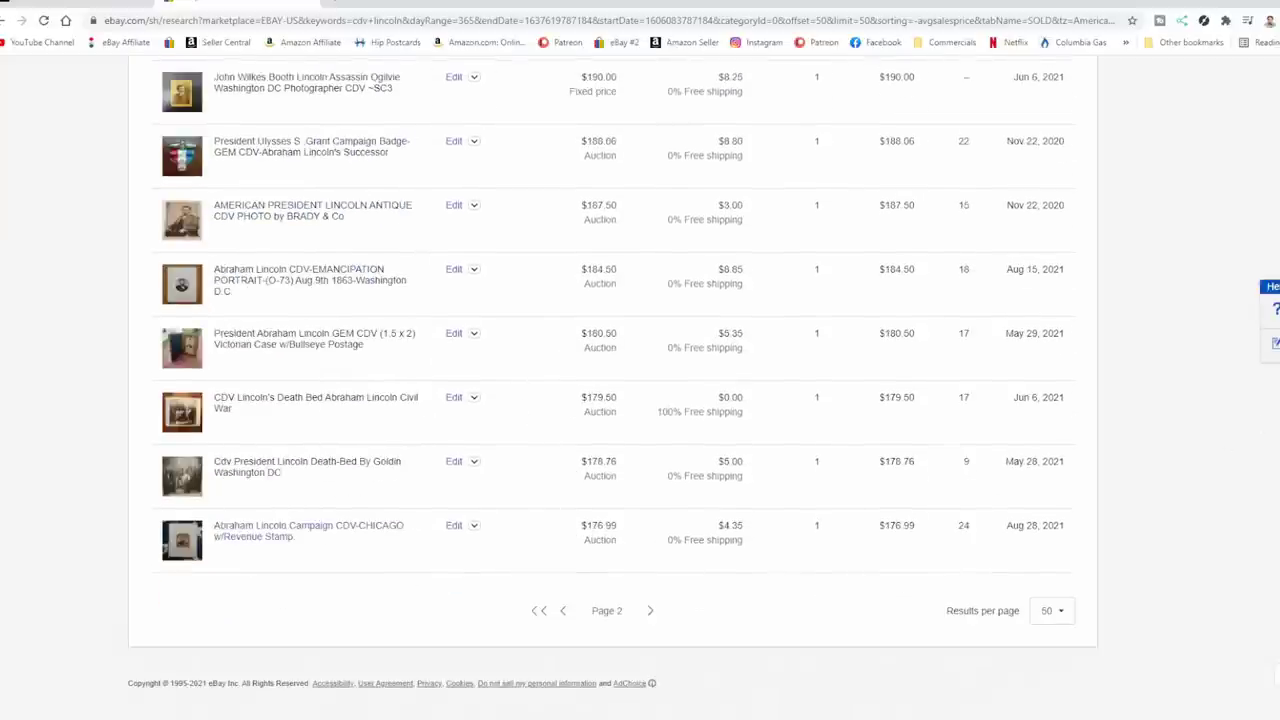
# Step: Examine the third page of sold Lincoln CDV results for comparable Abraham and Mary Todd Lincoln lots
pyautogui.click(650, 611)
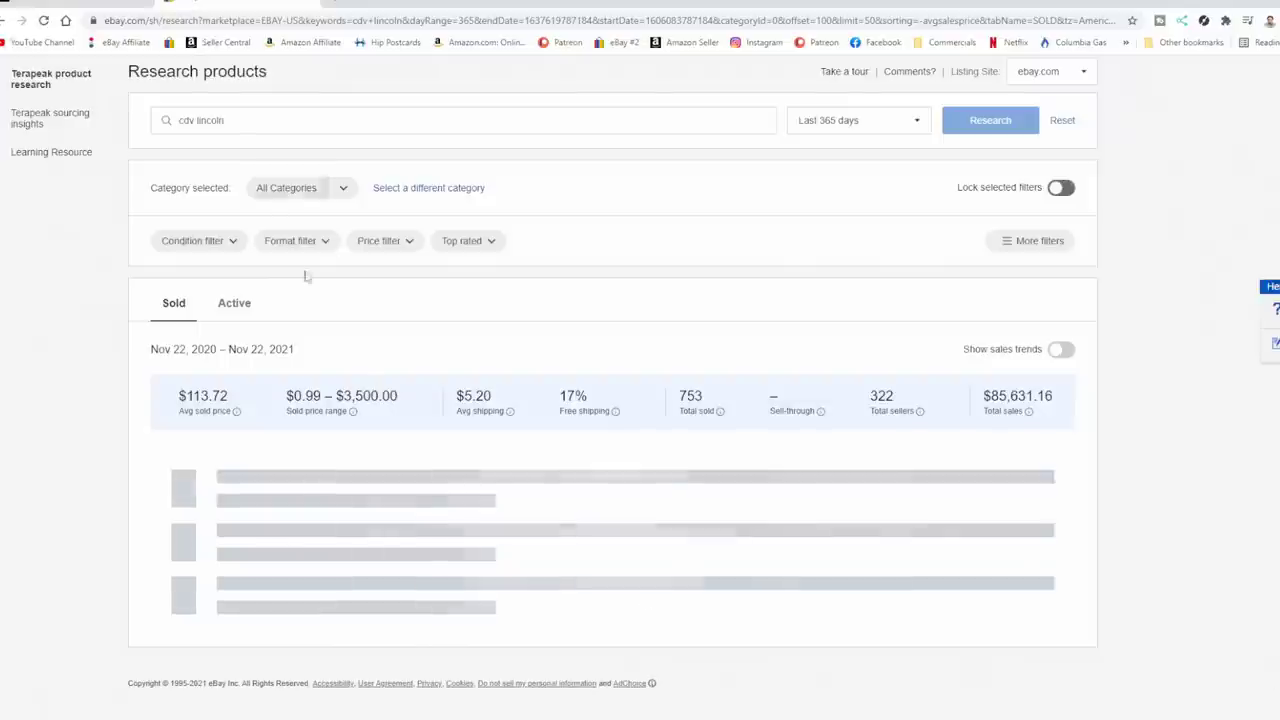
pyautogui.scroll(-10, 1006, 517)
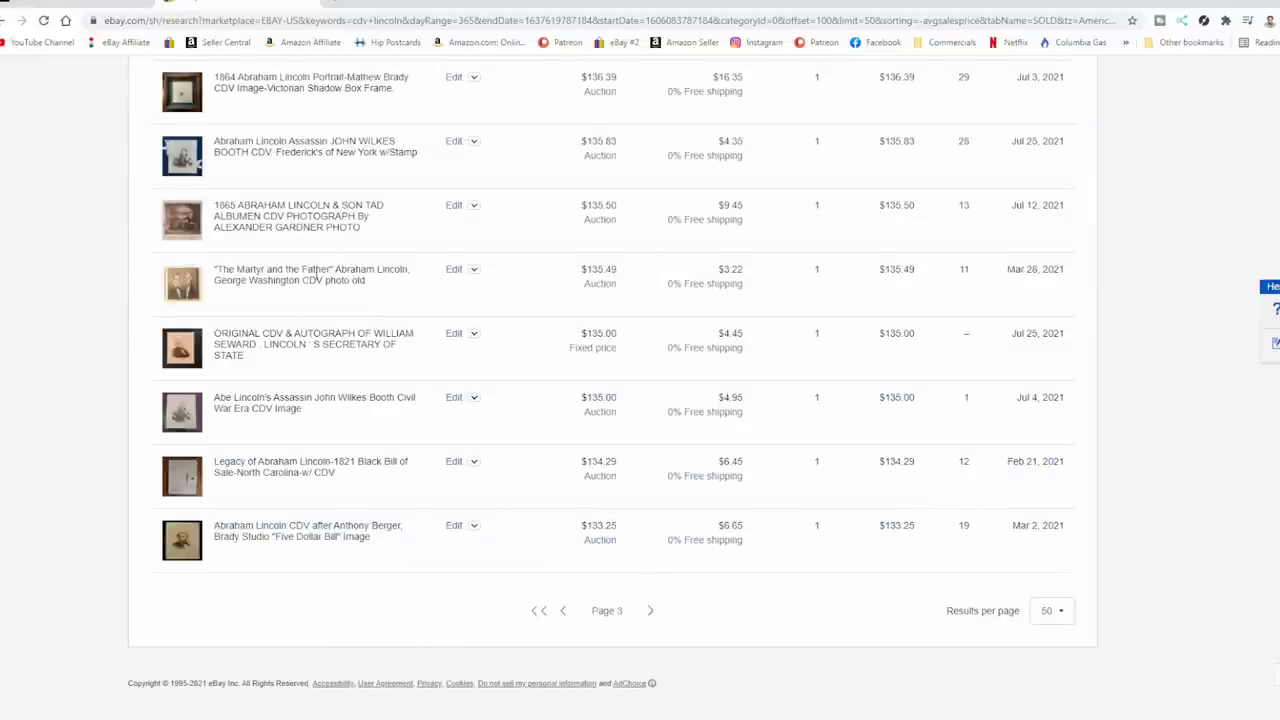
pyautogui.scroll(3, 477, 302)
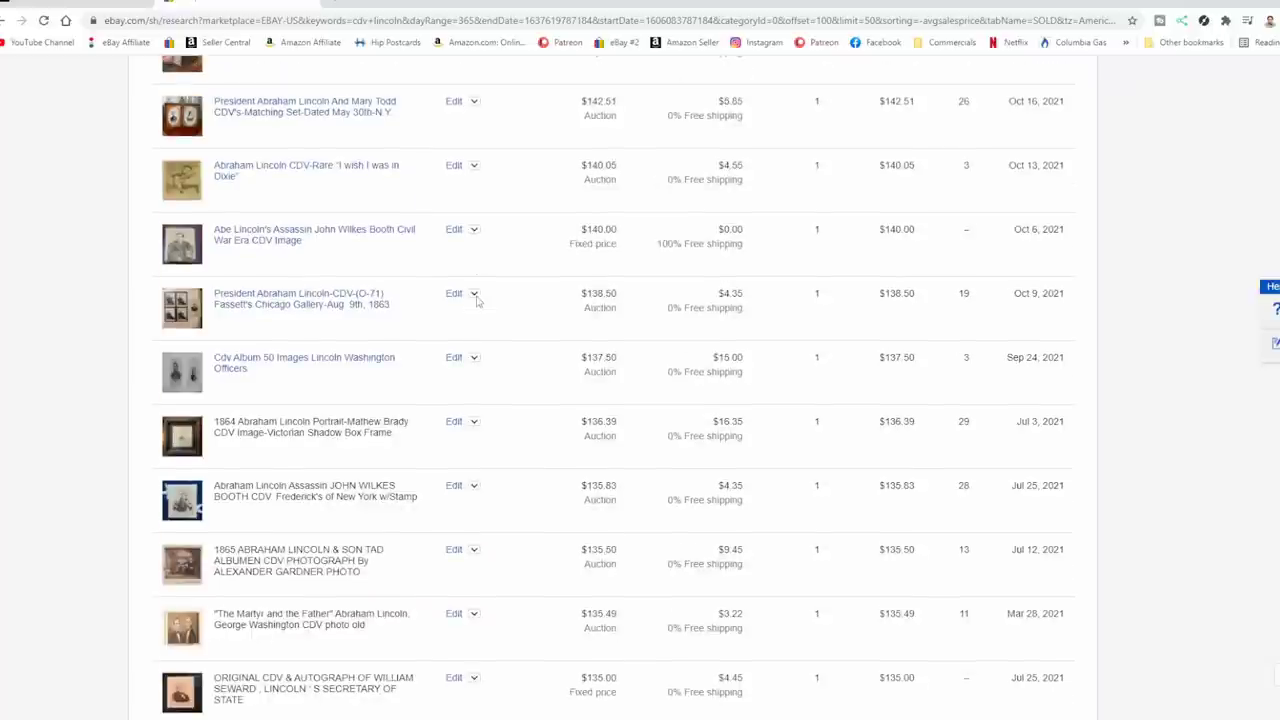
pyautogui.scroll(10, 475, 290)
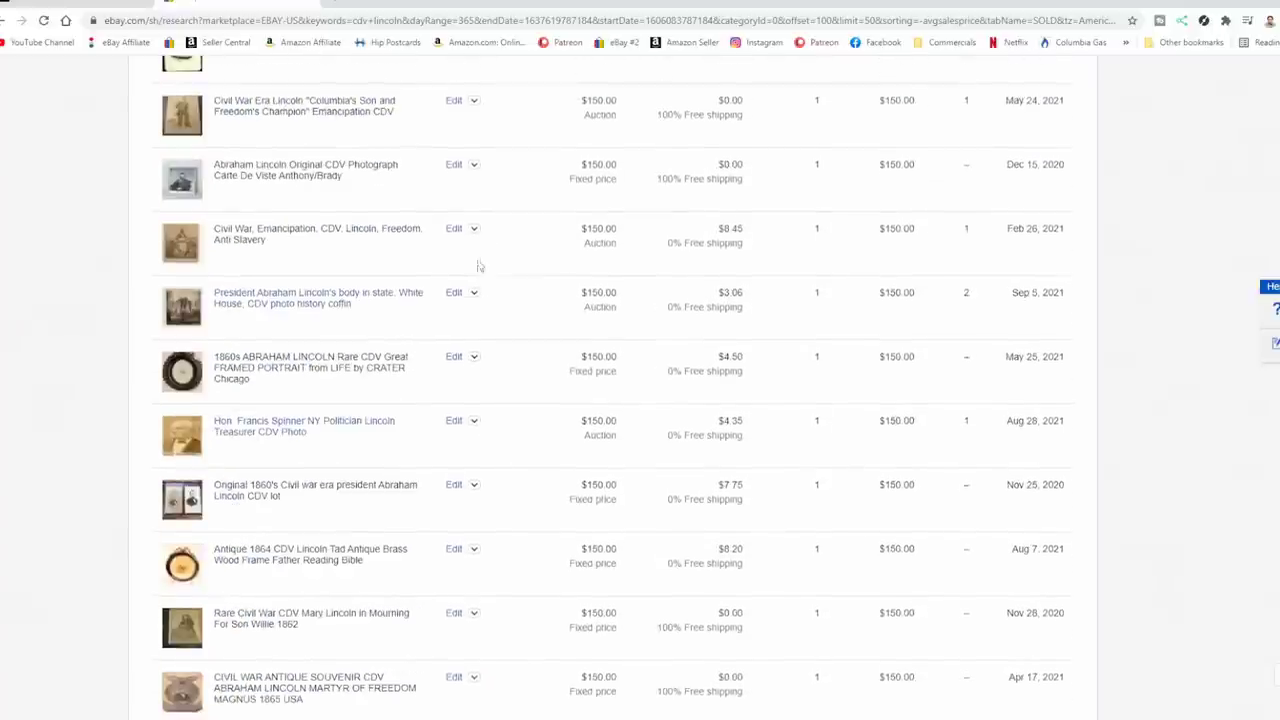
# Step: Recheck the sold Lincoln CDV comparables and set the Buy It Now price in the CDV lot's listing form to 125.00
pyautogui.scroll(3, 477, 270)
pyautogui.scroll(3, 477, 265)
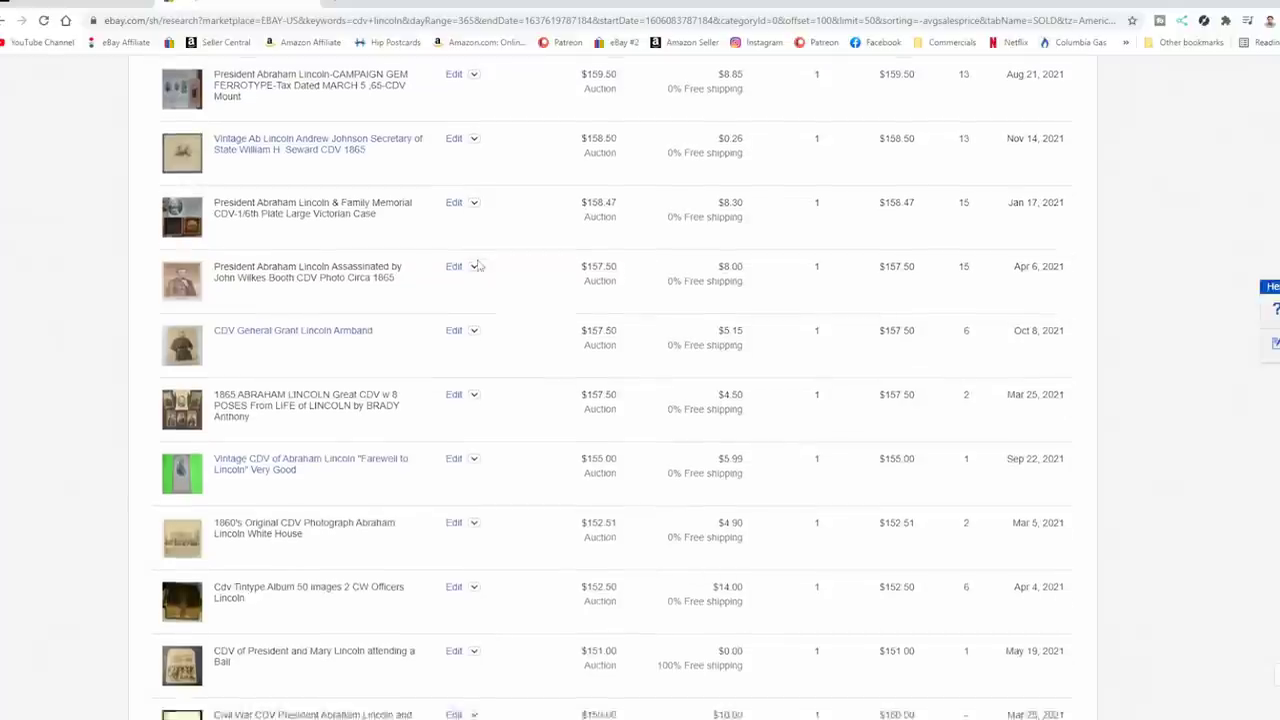
pyautogui.scroll(-6, 477, 265)
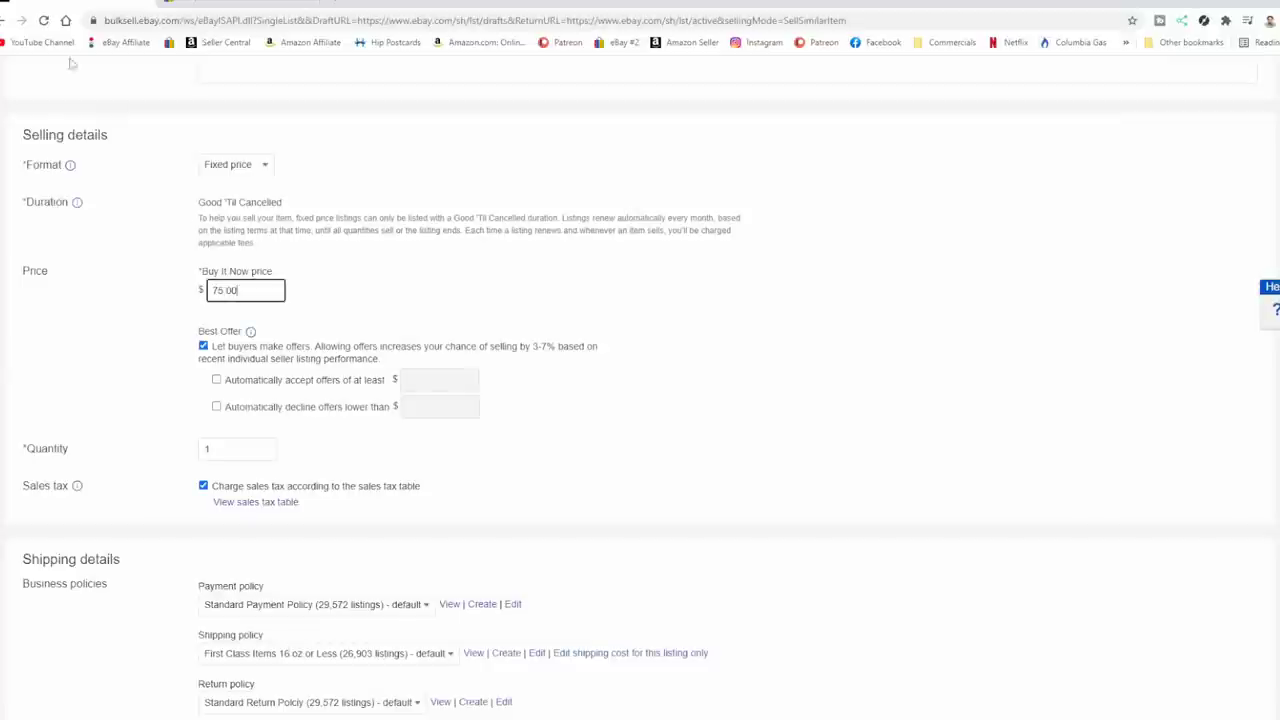
pyautogui.moveTo(253, 289); pyautogui.dragTo(137, 321)
pyautogui.write('125.00')
pyautogui.click(543, 273)
# Step: Return to the sold Lincoln CDV research and check the rest of the third page and the fourth page of results
pyautogui.hotkey('ctrl', 'Tab')
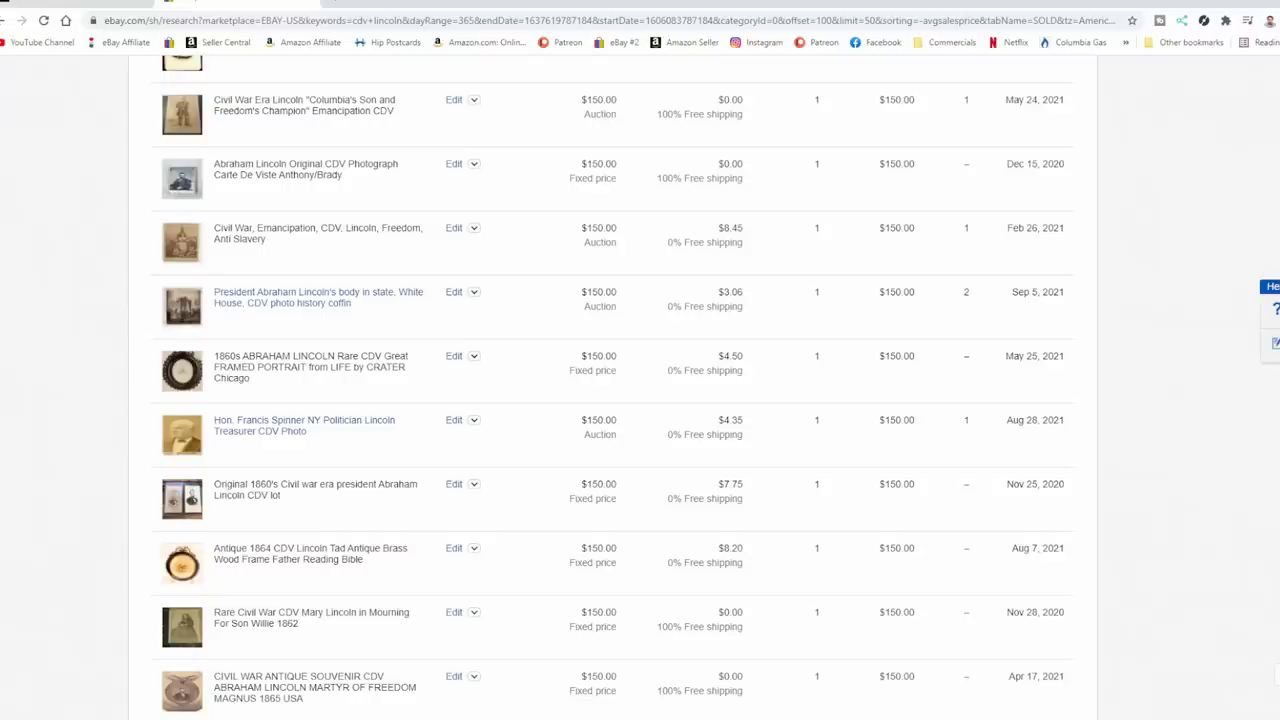
pyautogui.scroll(-10, 705, 537)
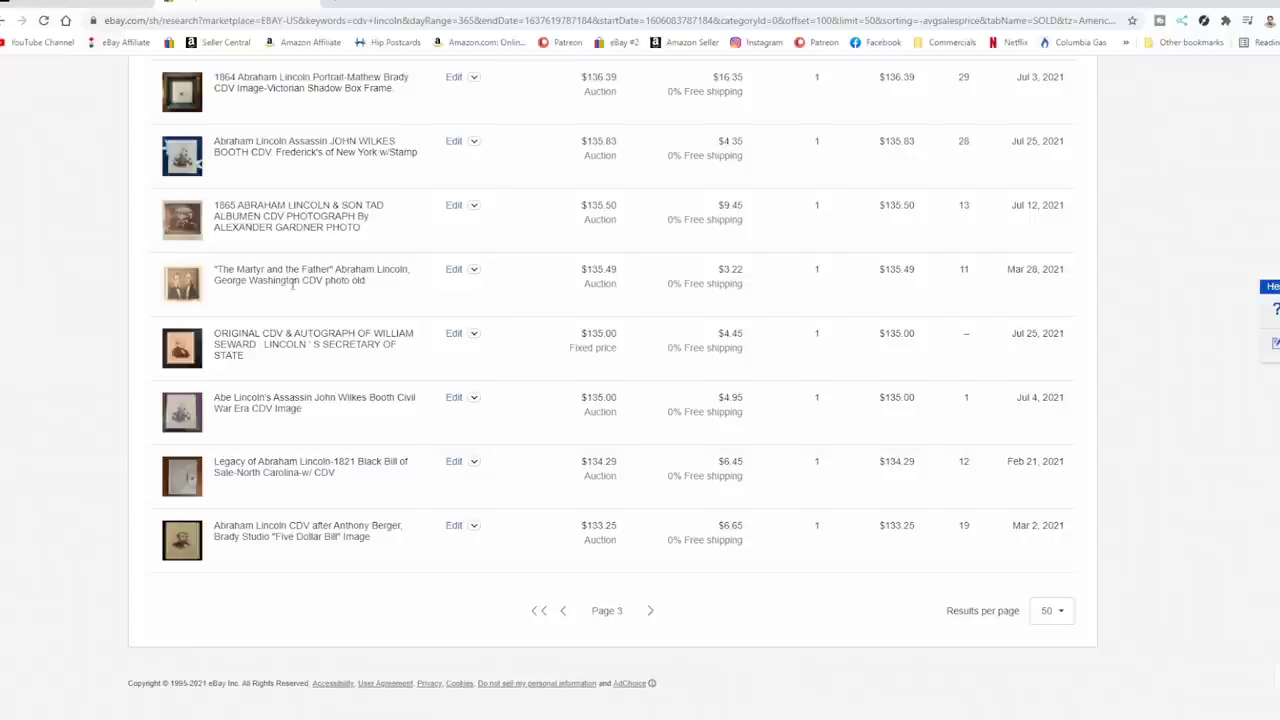
pyautogui.click(651, 612)
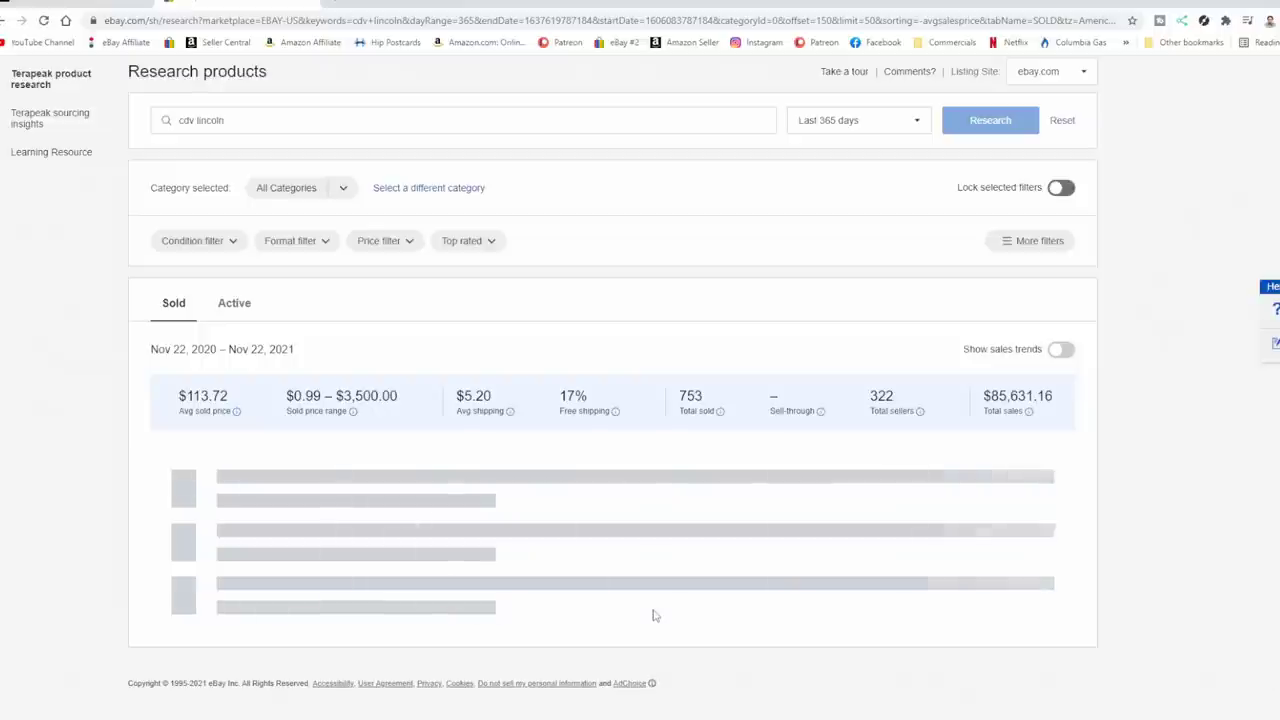
pyautogui.scroll(3, 356, 480)
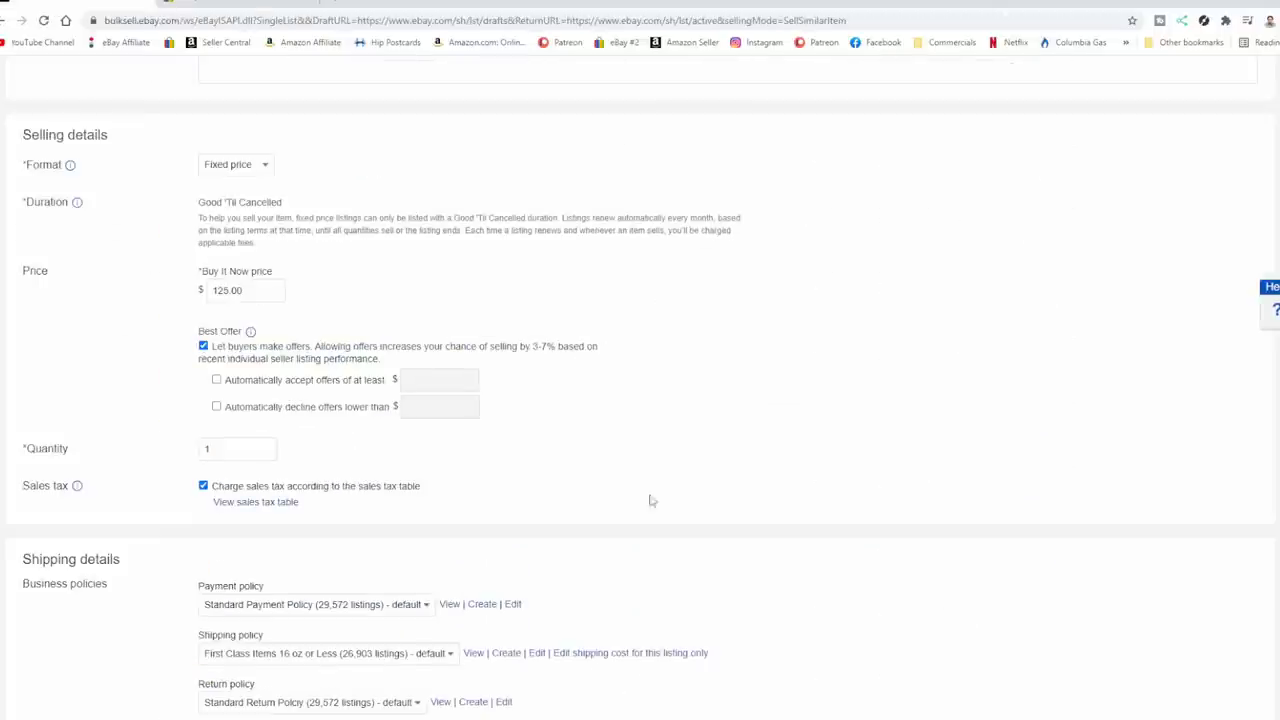
# Step: Publish the Lincoln CDV lot listing and start a similar listing from it
pyautogui.scroll(-7, 655, 490)
pyautogui.scroll(-3, 660, 478)
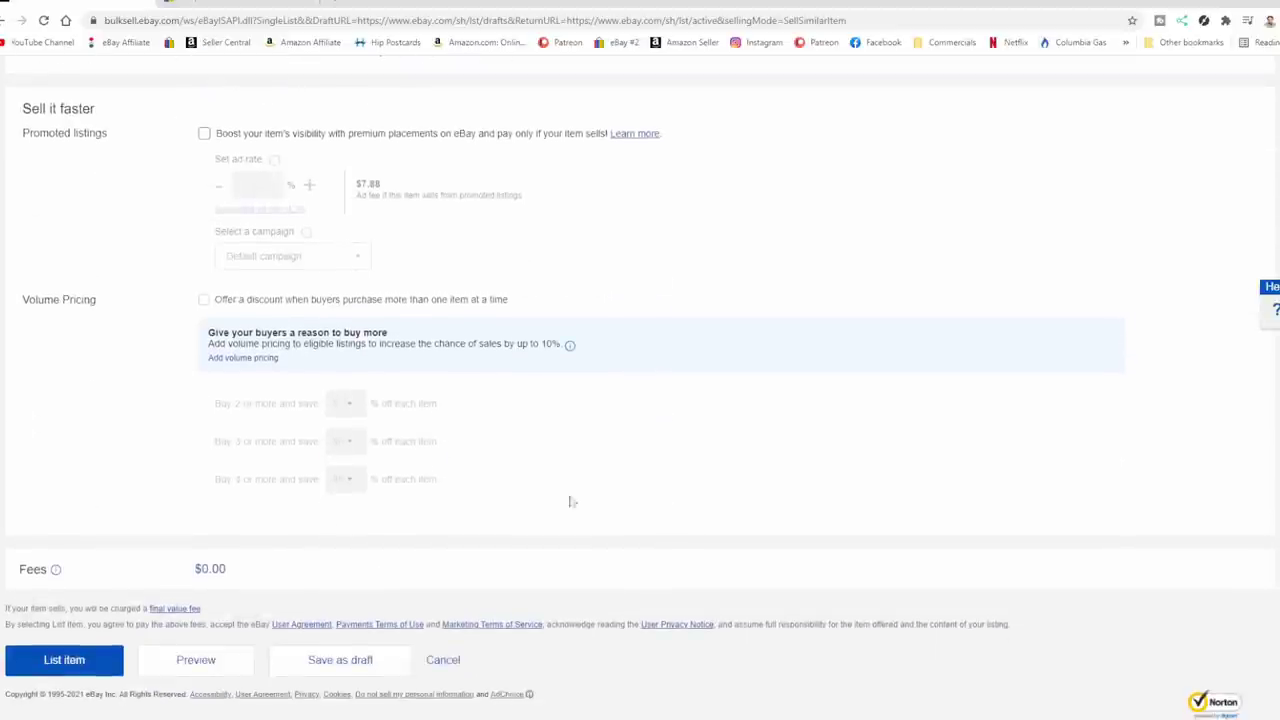
pyautogui.click(58, 670)
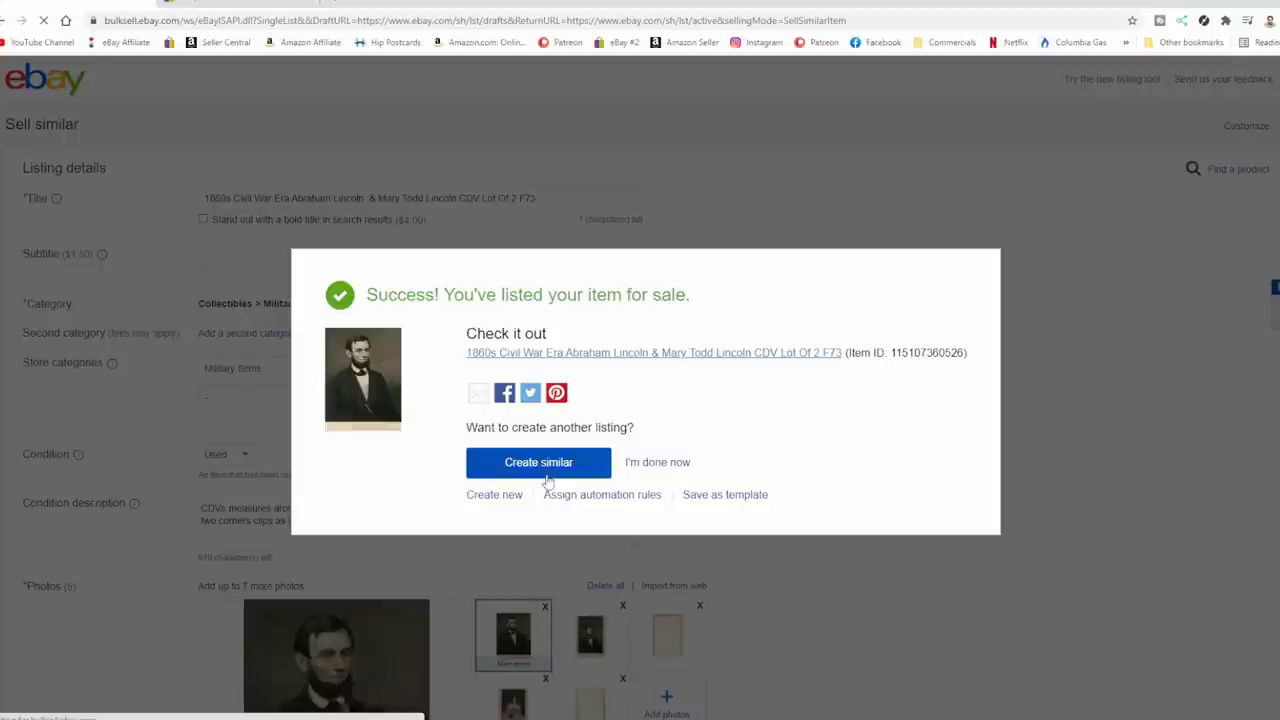
pyautogui.click(540, 465)
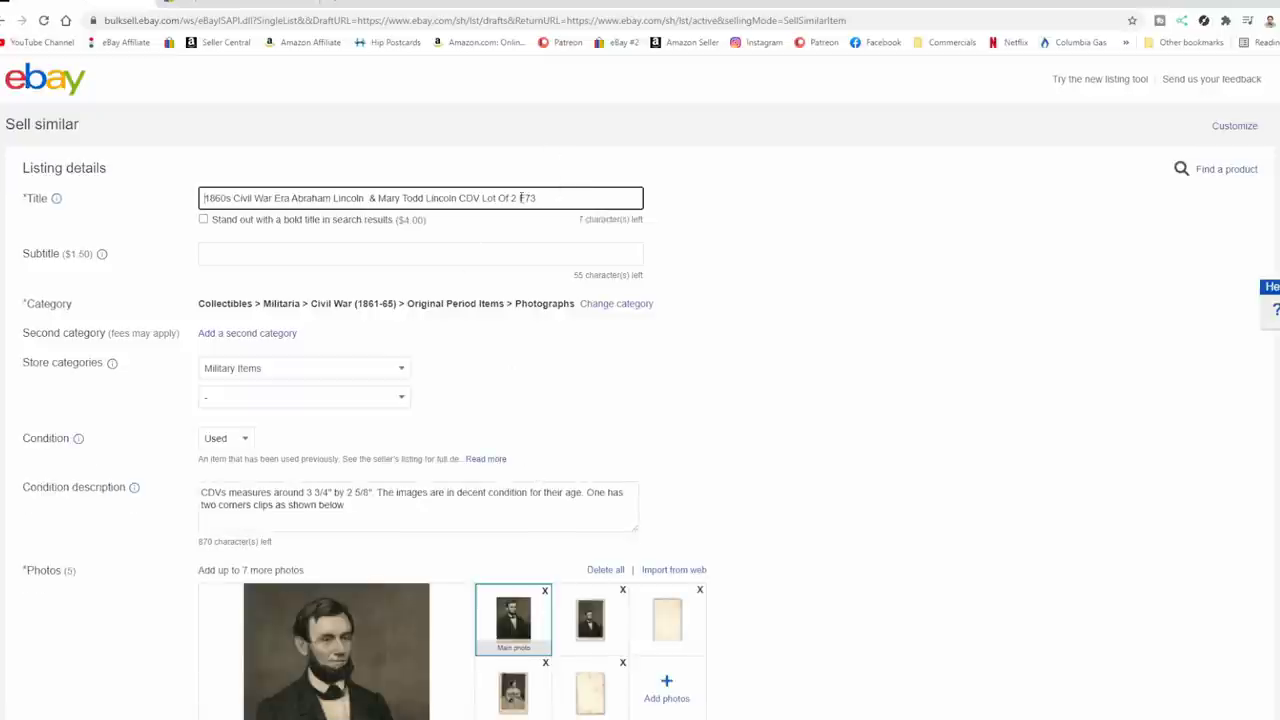
# Step: Replace the title text before F73 with "1926 Wewoka, OK Business Section"
pyautogui.moveTo(514, 198); pyautogui.dragTo(88, 202)
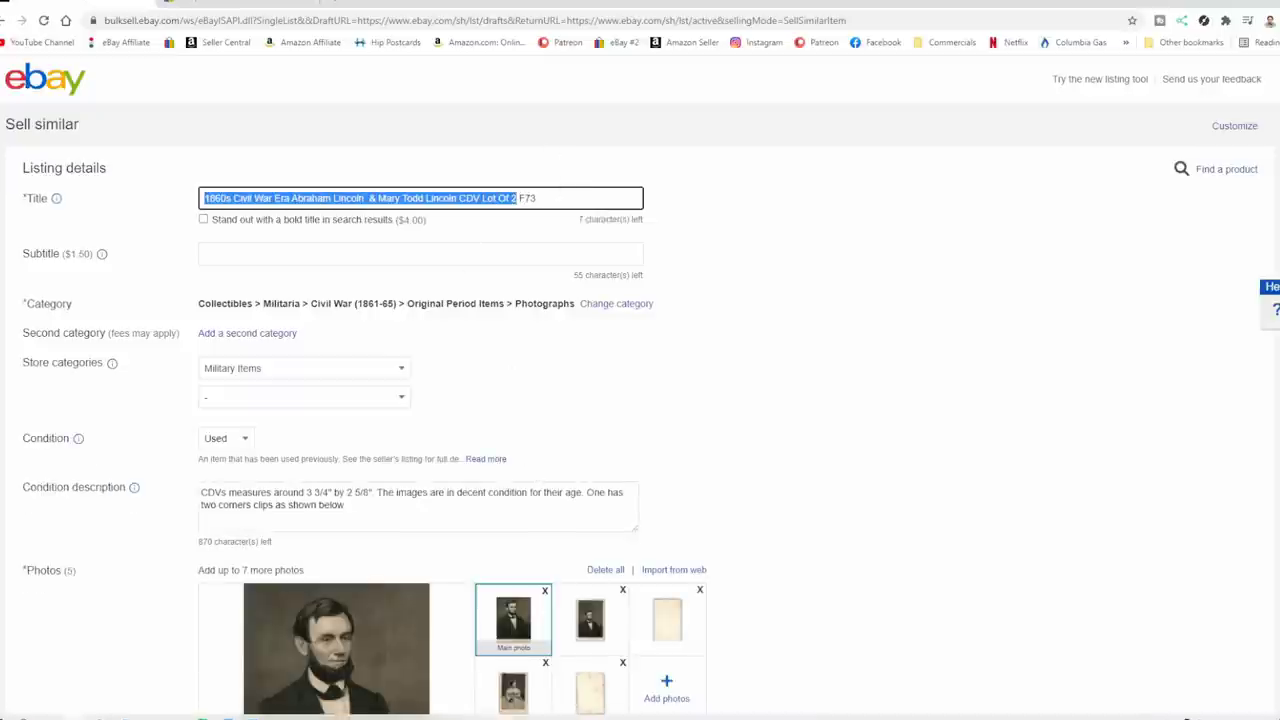
pyautogui.write('1920s ')
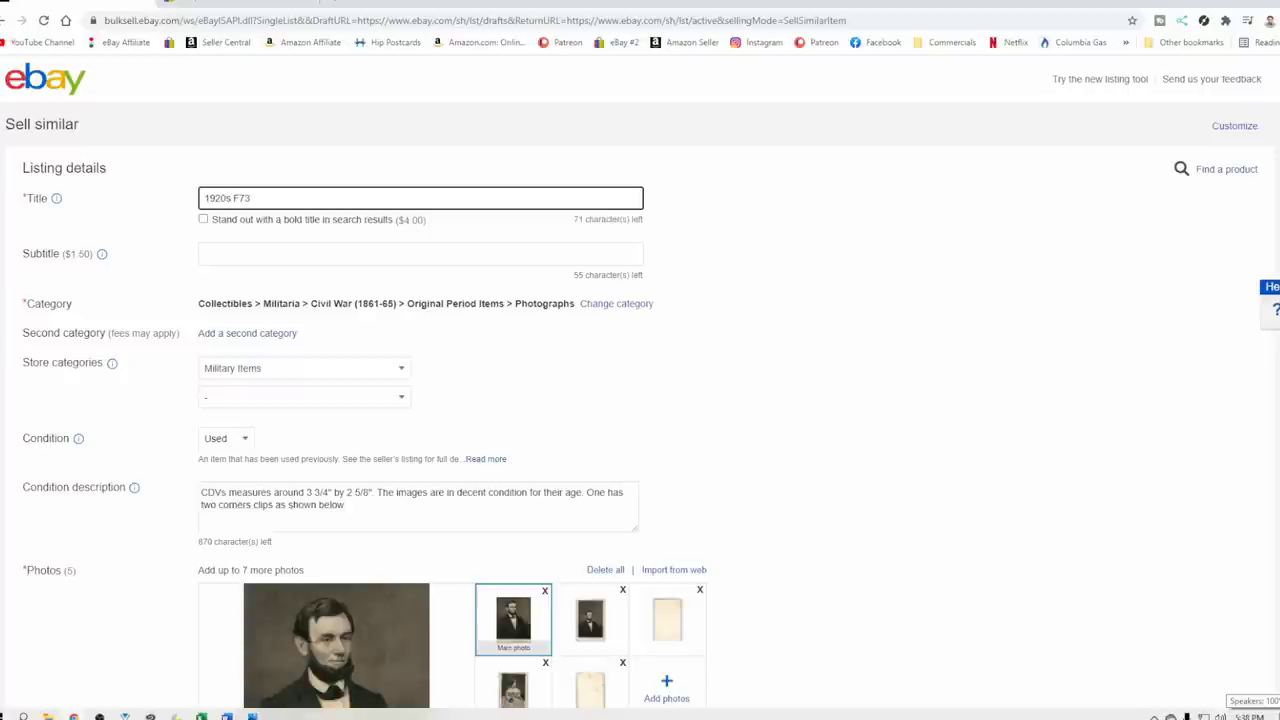
pyautogui.write('Wewoka')
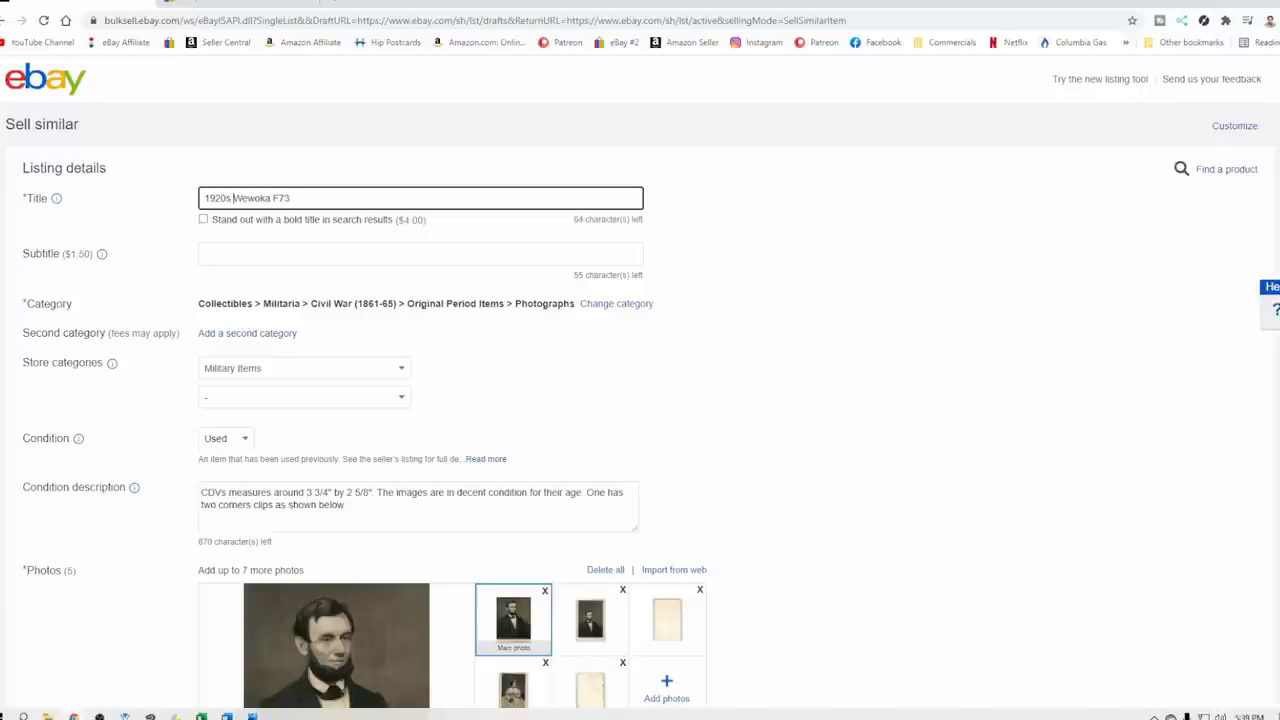
pyautogui.press('BackSpace')
pyautogui.press('BackSpace')
pyautogui.press('BackSpace')
pyautogui.write('5')
pyautogui.write(', OK')
pyautogui.write(' Business')
pyautogui.write(' Section')
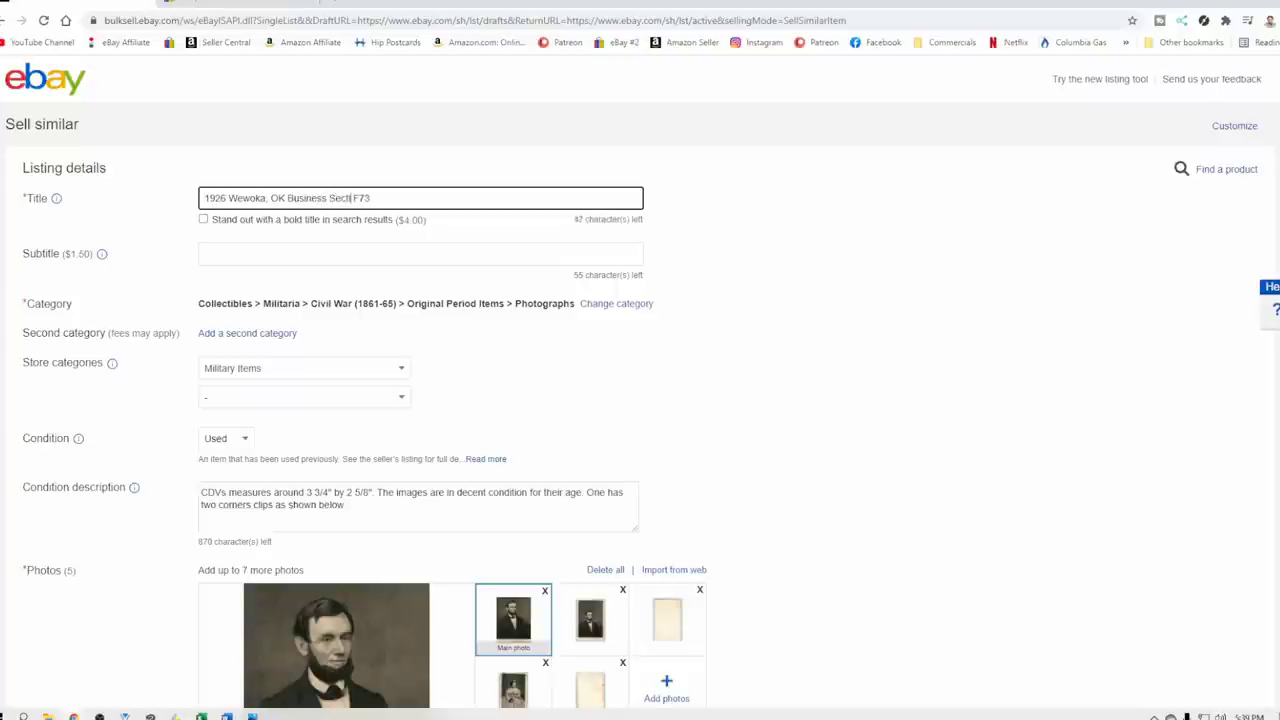
# Step: Add "Downtown RPPC Real Photo Cars Signs Postcad" to the title before F73 and remove the comma after Wewoka
pyautogui.write(' Downtown RPPC Real Pho')
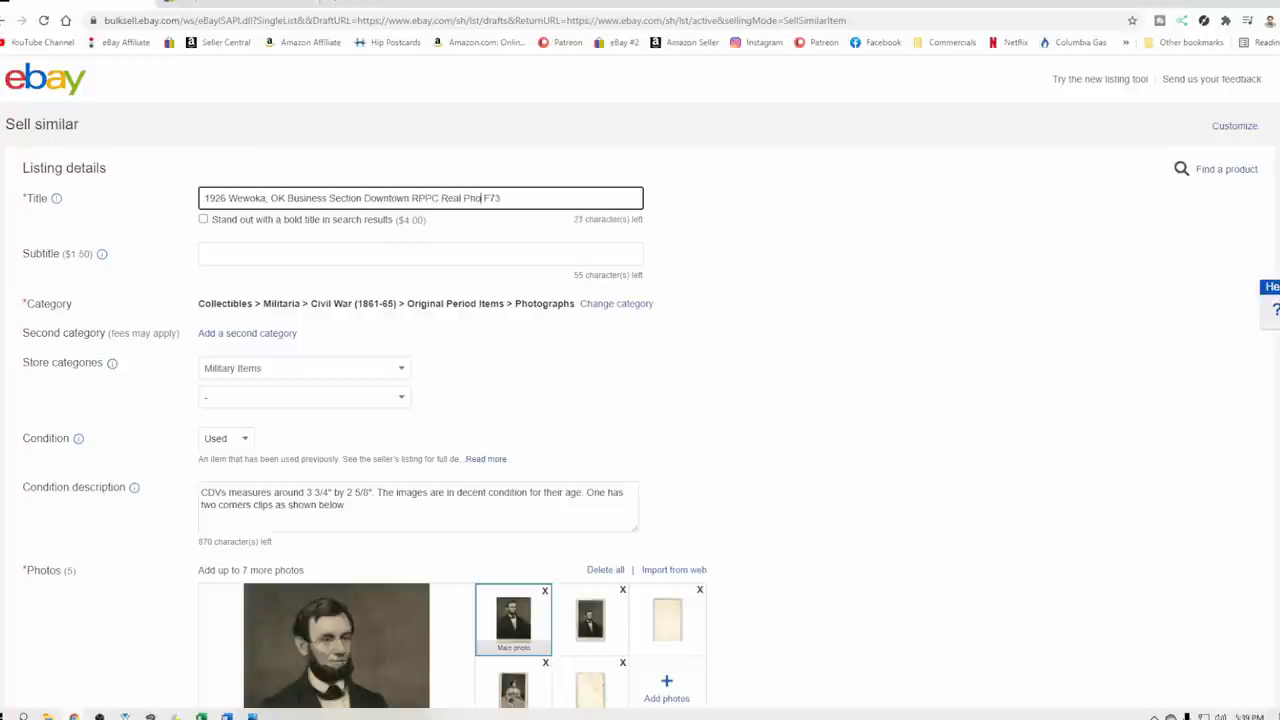
pyautogui.write('to Cars Signs')
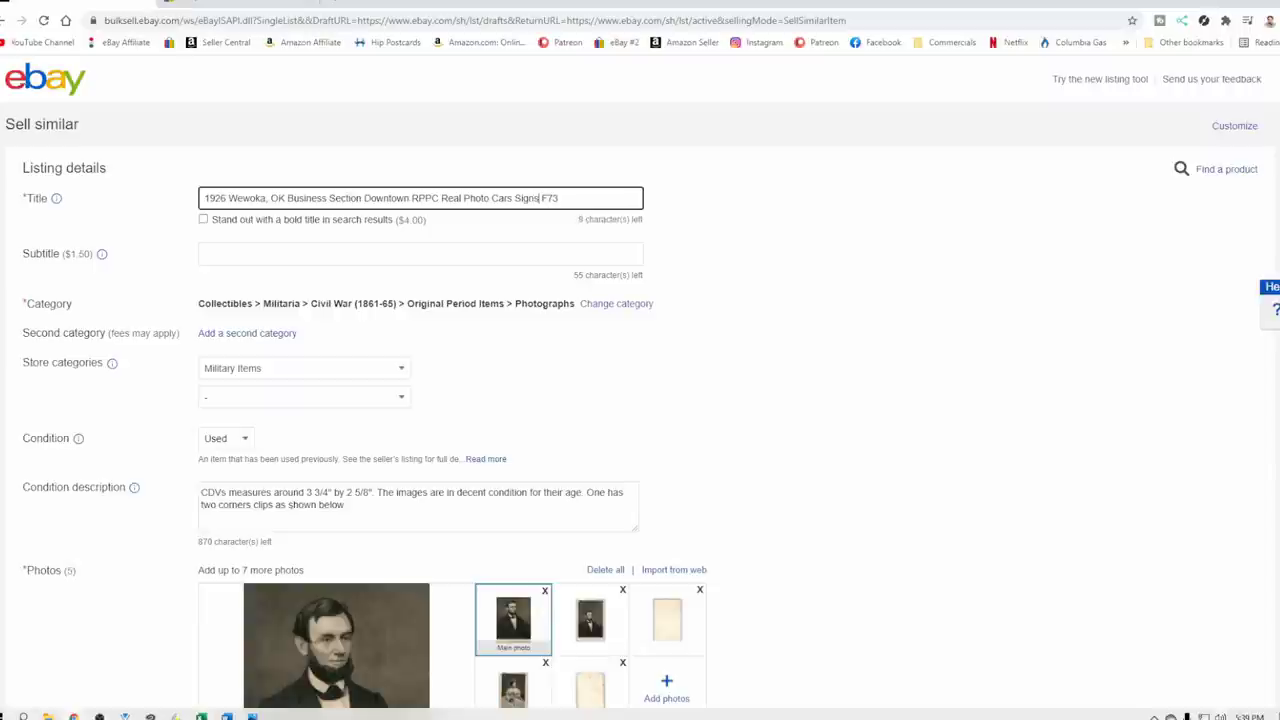
pyautogui.write(' Postcar')
pyautogui.press('BackSpace')
pyautogui.click(267, 198)
pyautogui.press('BackSpace')
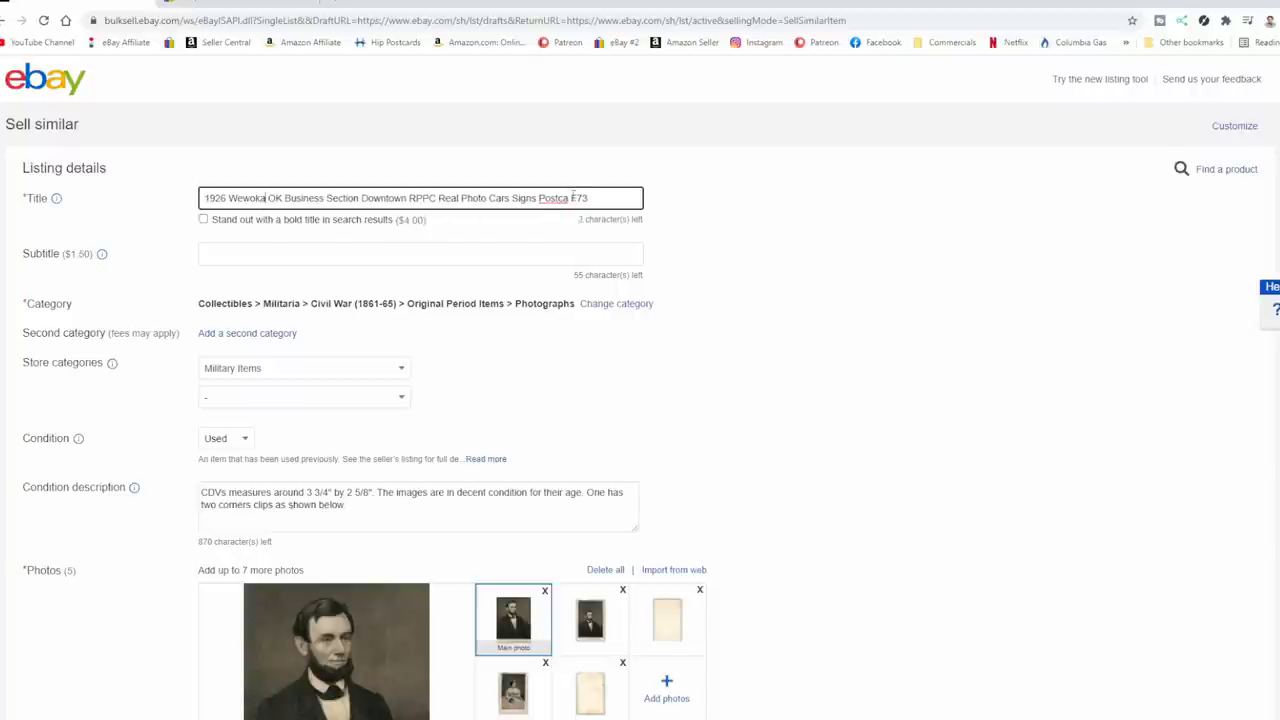
pyautogui.write('d')
# Step: Change the item category to Collectibles > Postcards & Supplies > Postcards > Topographical Postcards and the store category to Postcards
pyautogui.click(626, 306)
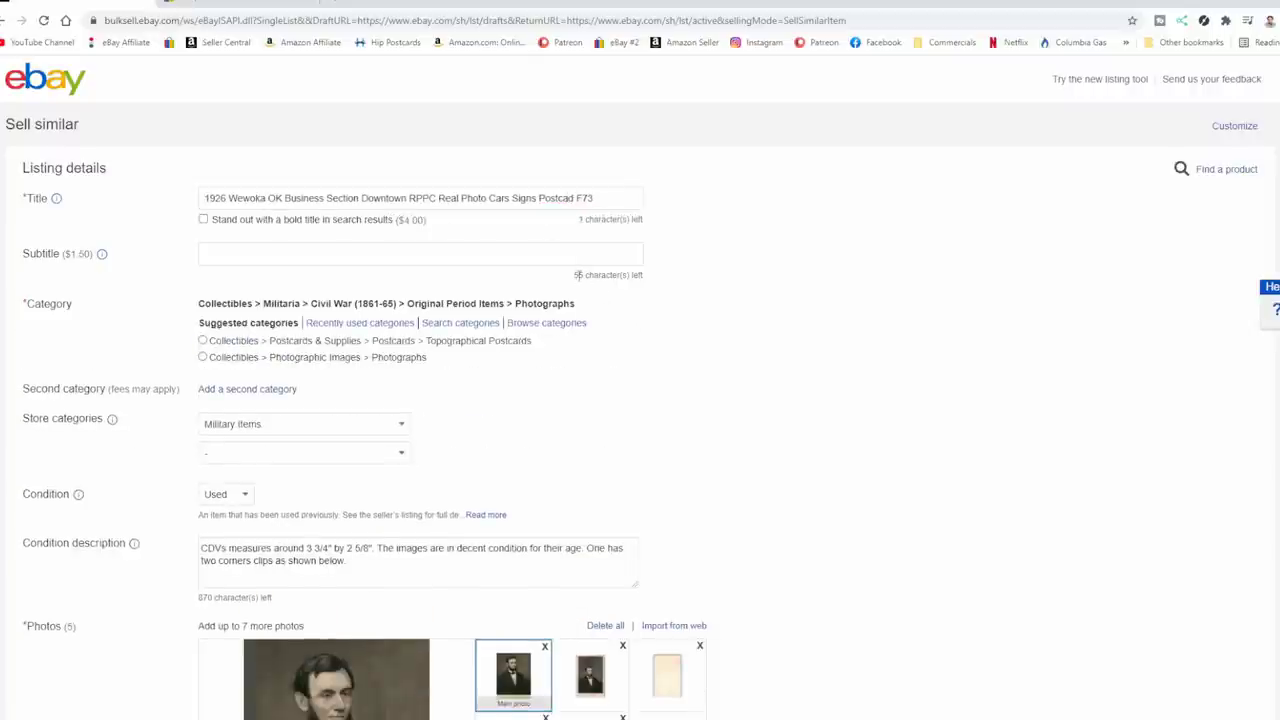
pyautogui.click(221, 344)
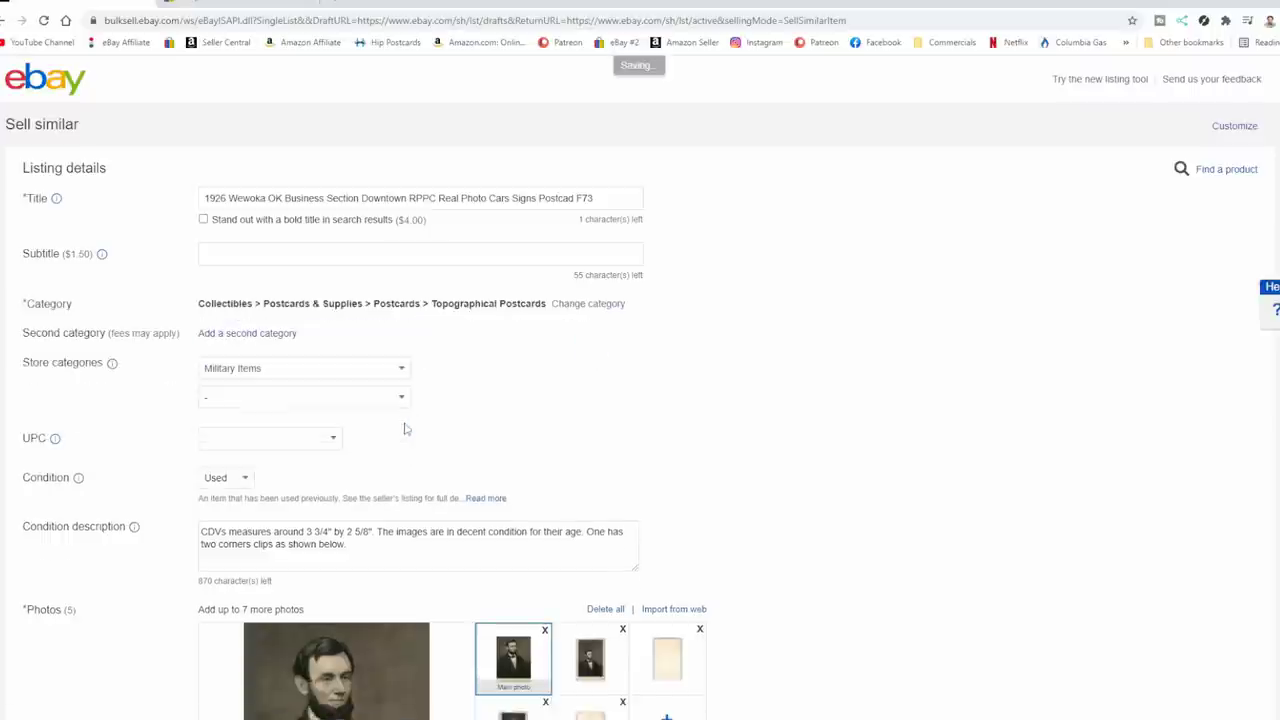
pyautogui.click(403, 370)
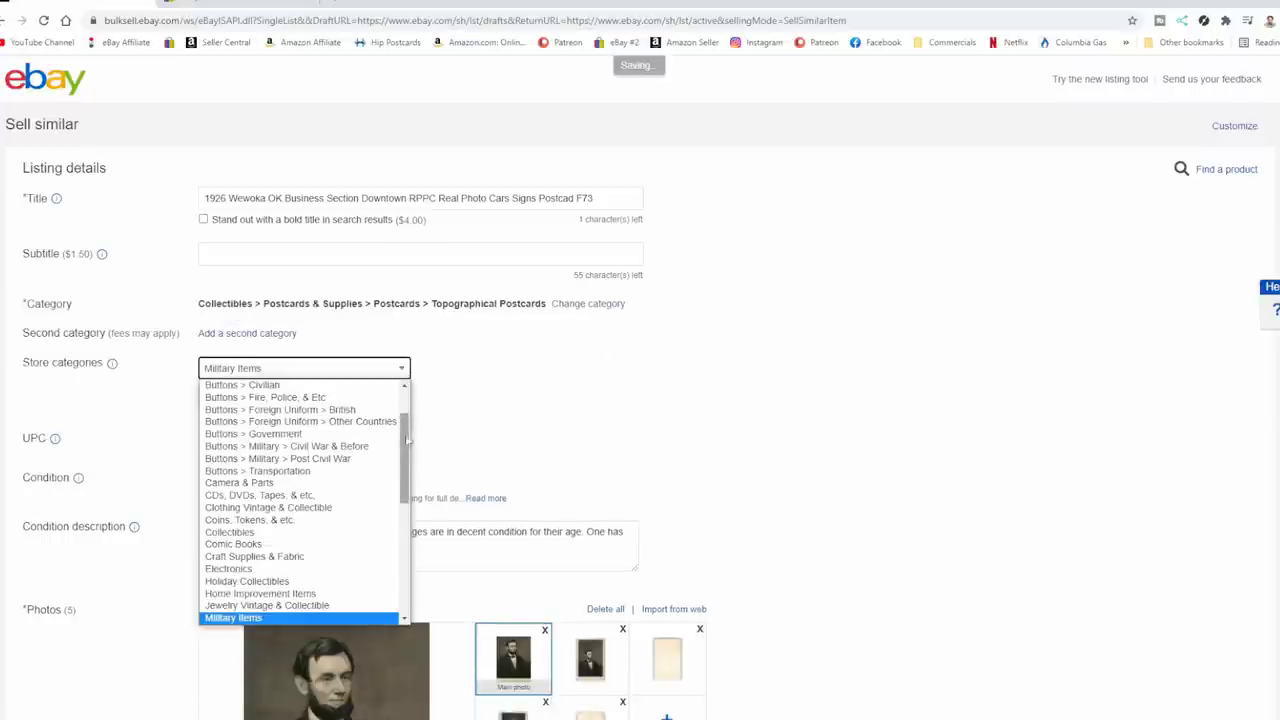
pyautogui.scroll(-6, 405, 465)
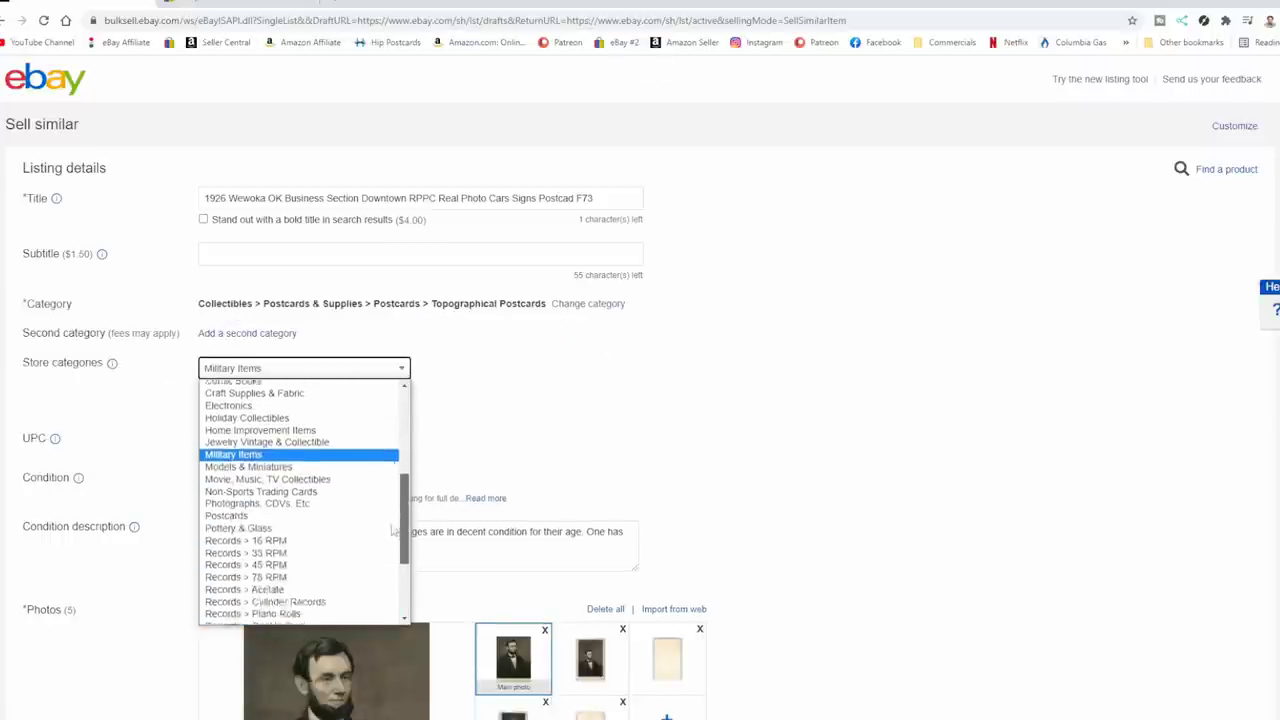
pyautogui.click(280, 472)
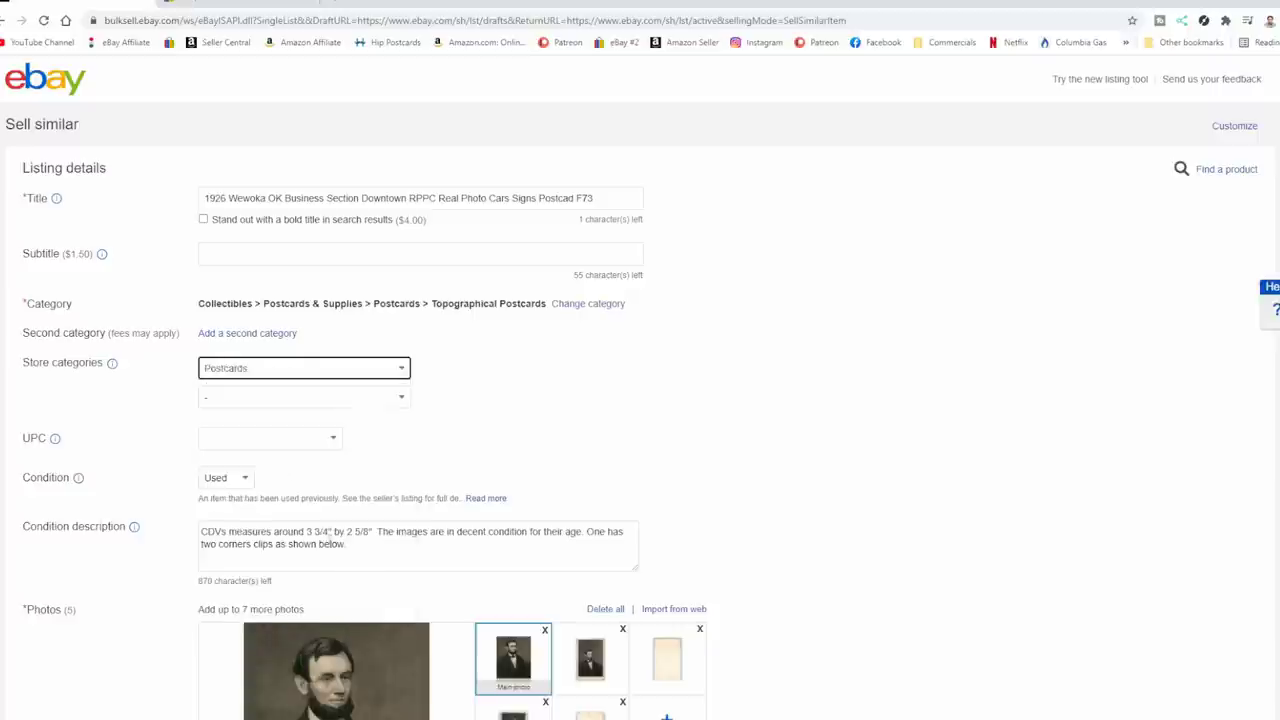
# Step: Replace the condition description with "The card is in good condition as shown below"
pyautogui.moveTo(362, 545); pyautogui.dragTo(160, 503)
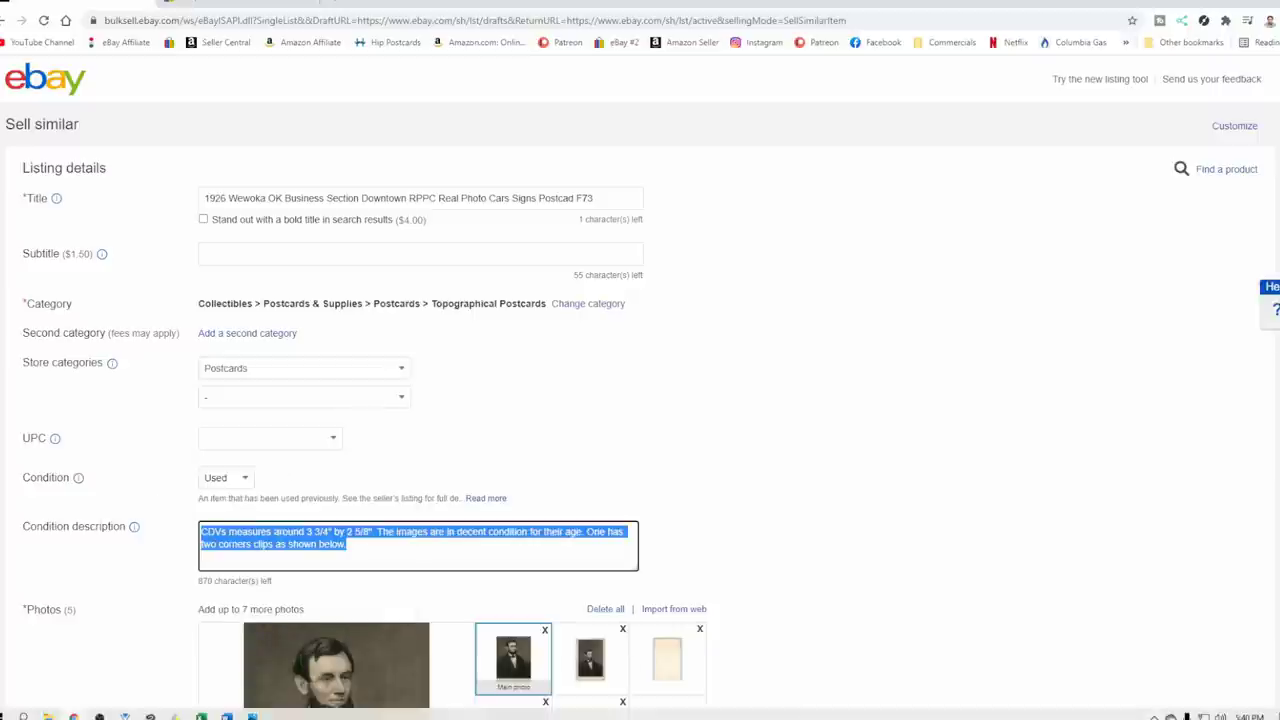
pyautogui.write('The card is')
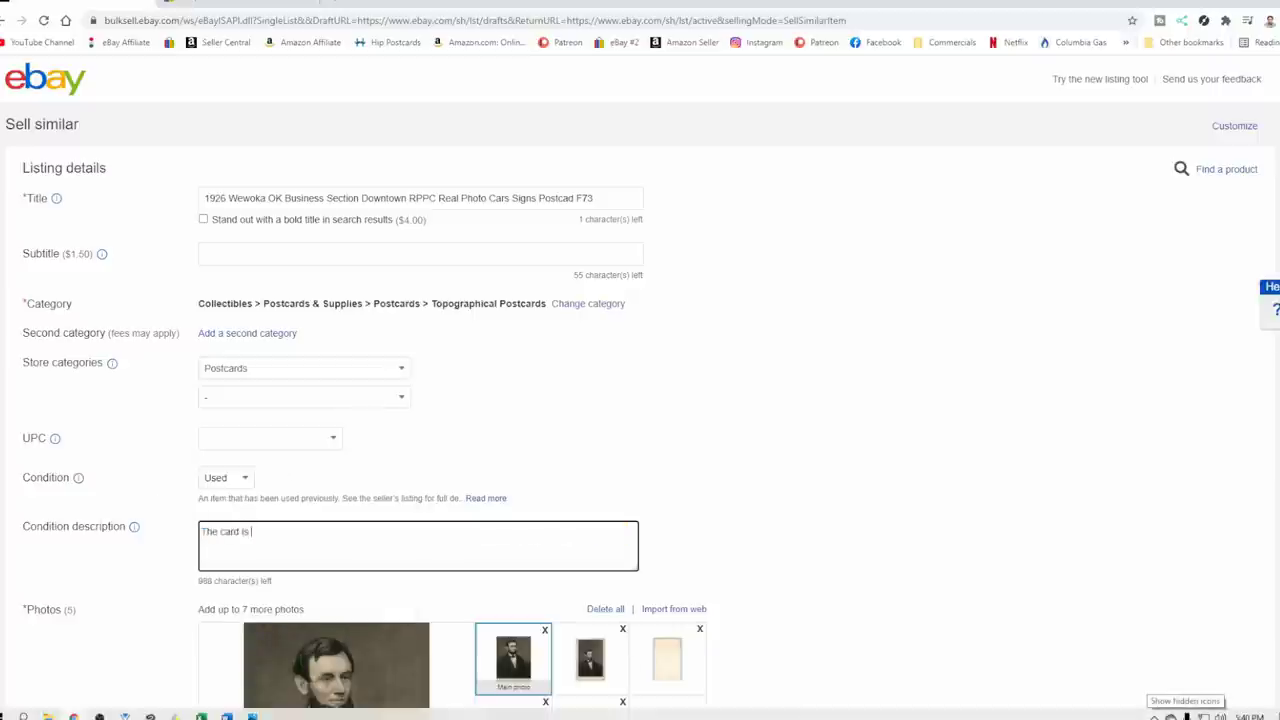
pyautogui.write(' in good cond')
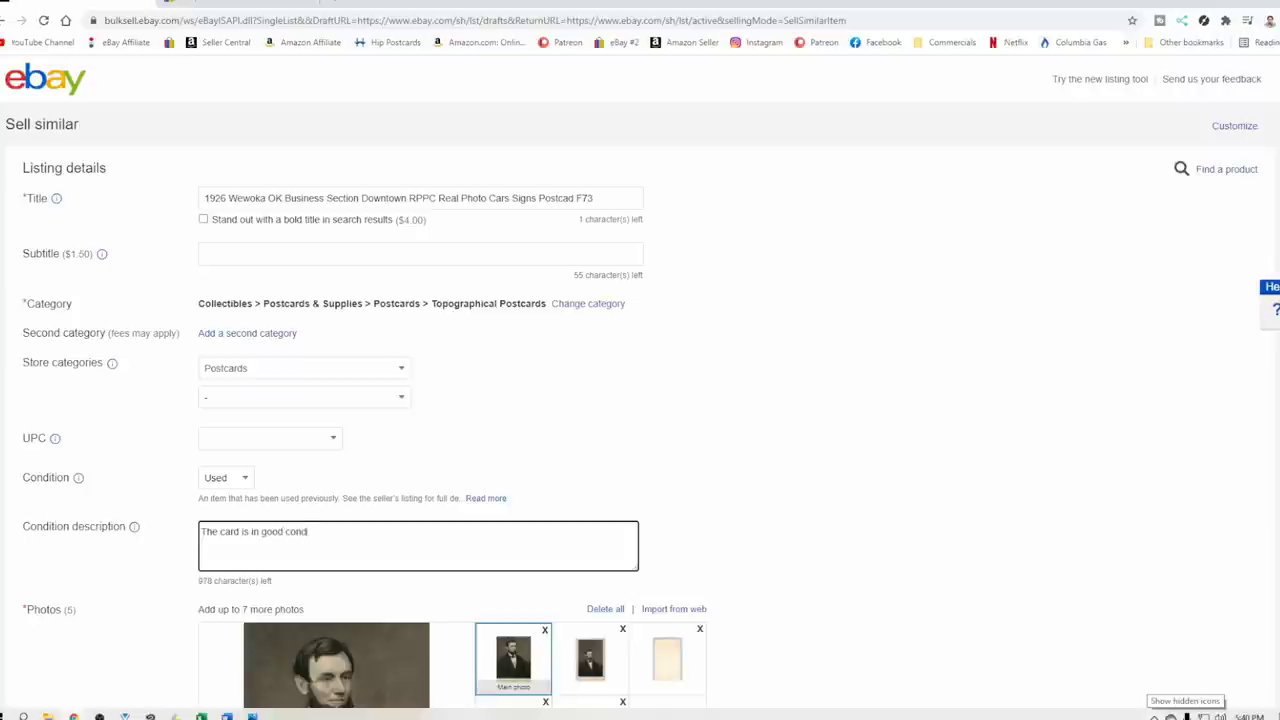
pyautogui.write('ition as shown')
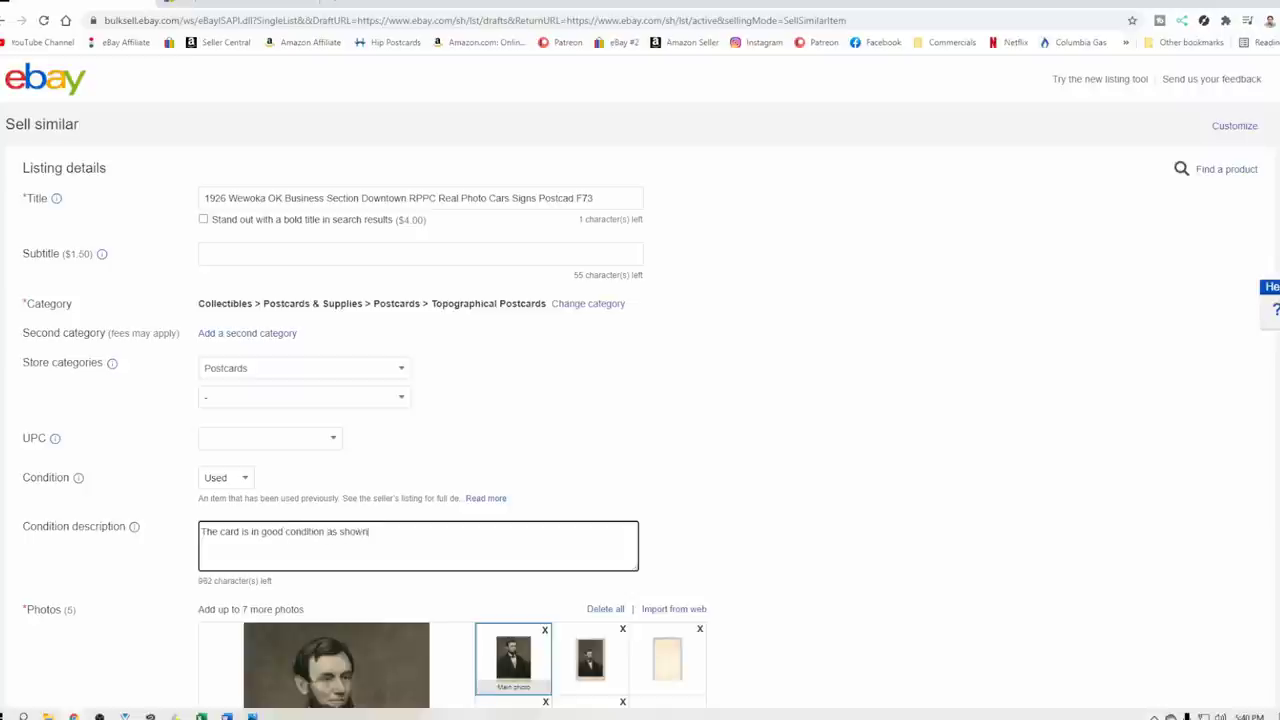
pyautogui.write(' below')
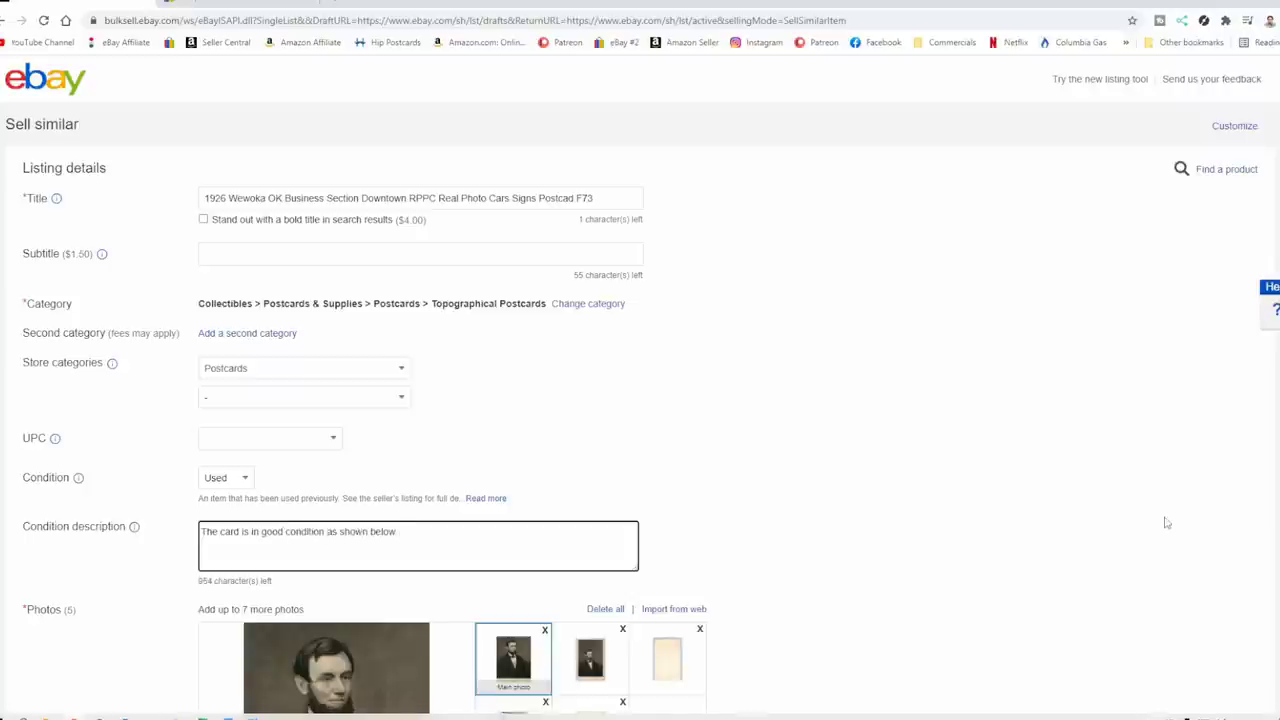
# Step: Delete all the Lincoln photos and upload the postcard's front and back images, img20211122_16514060 and img20211122_16514459
pyautogui.scroll(-2, 1200, 503)
pyautogui.click(605, 402)
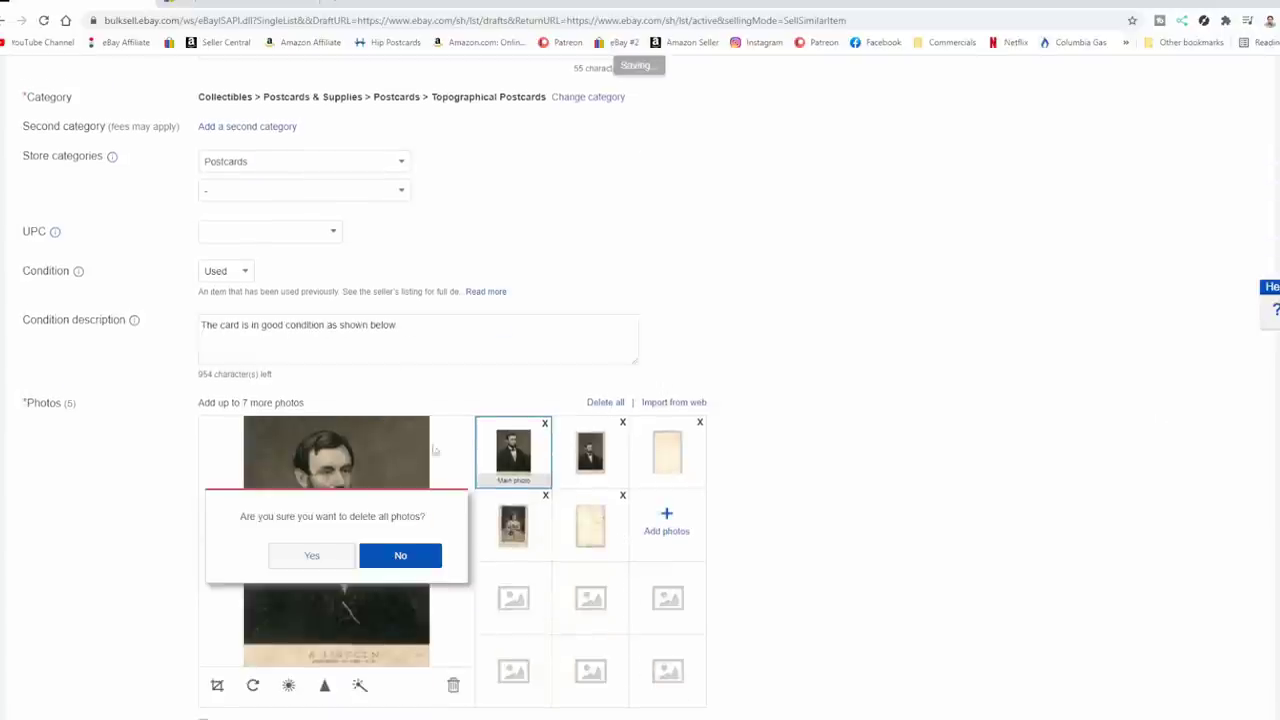
pyautogui.click(323, 549)
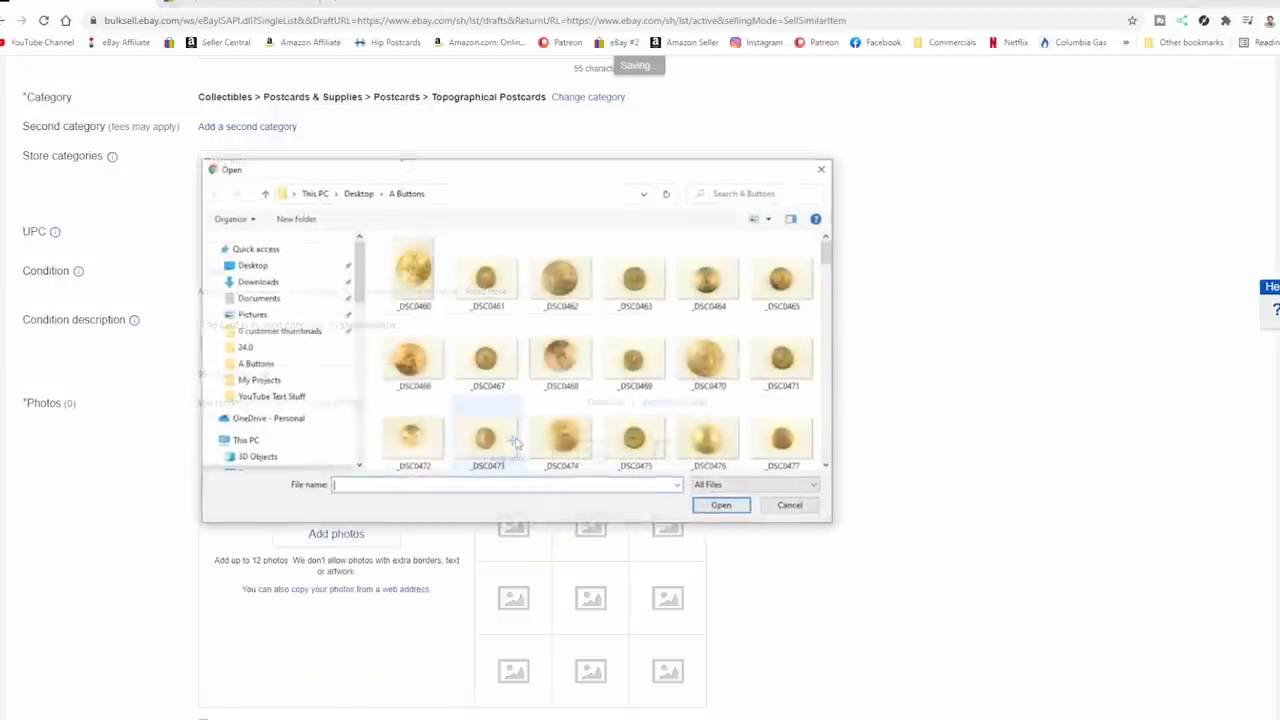
pyautogui.moveTo(828, 256); pyautogui.dragTo(810, 490)
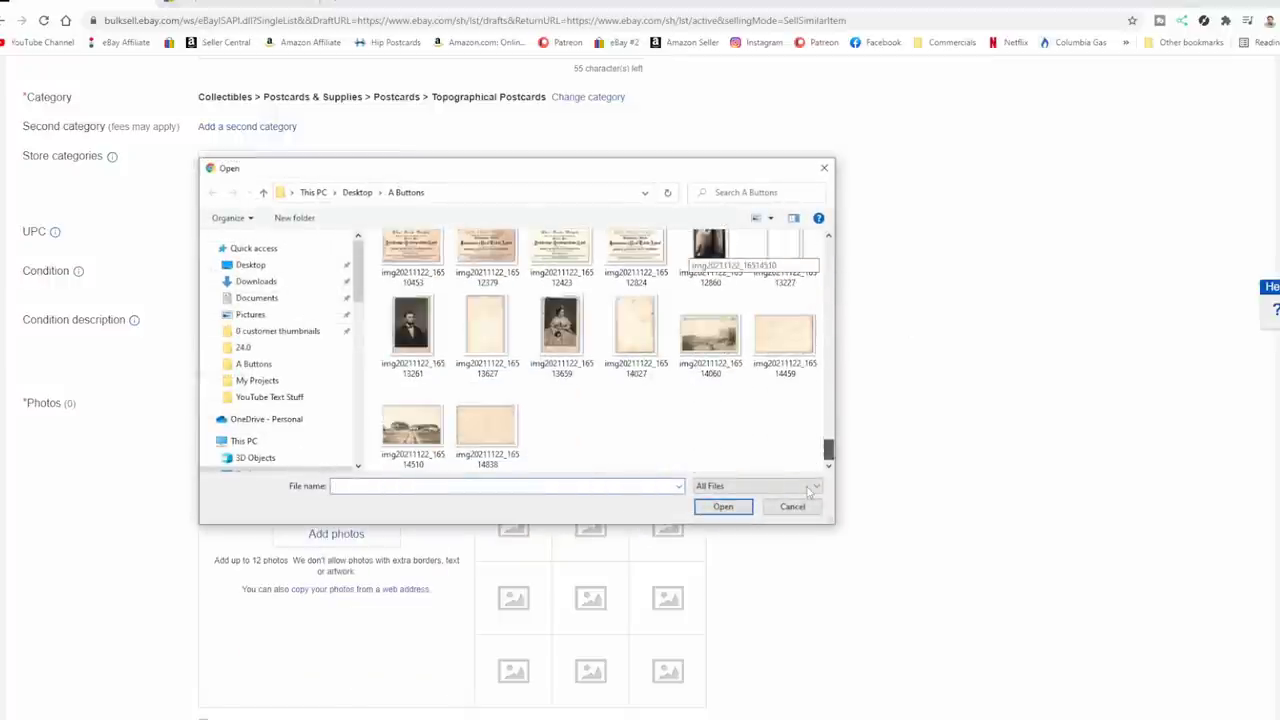
pyautogui.click(716, 345)
pyautogui.keyDown('ctrl'); pyautogui.click(784, 343); pyautogui.keyUp('ctrl')
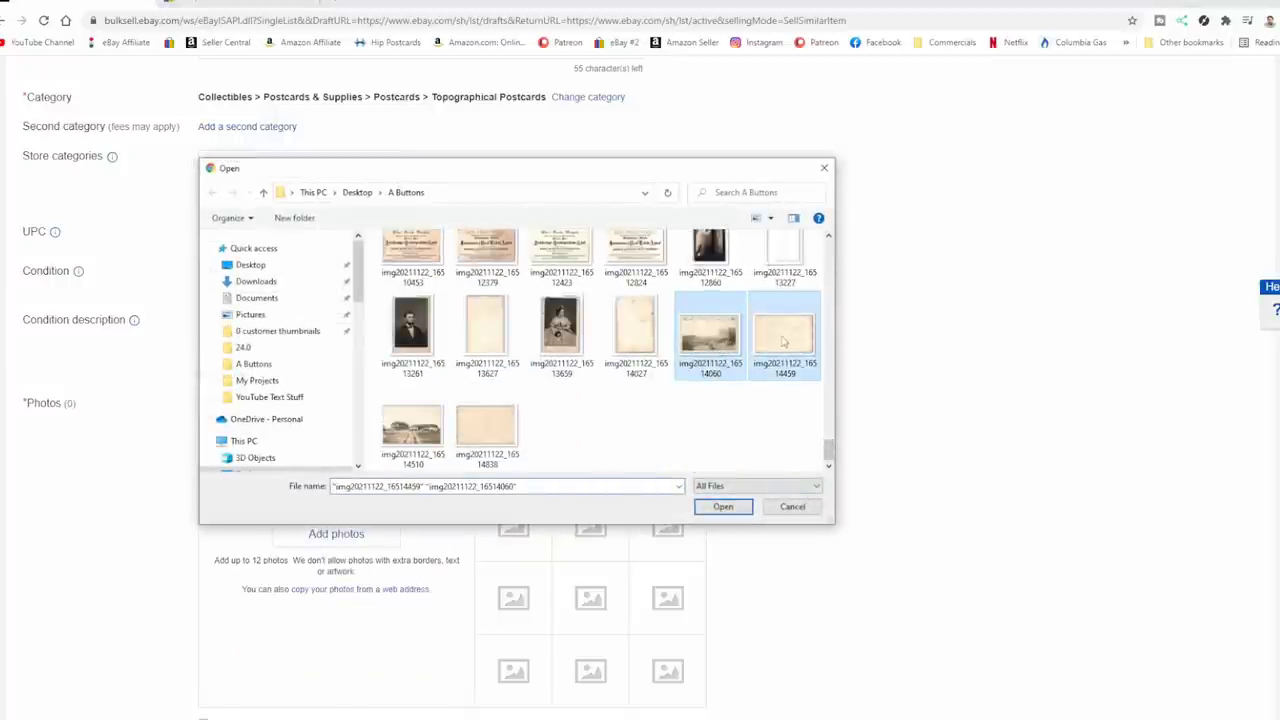
pyautogui.click(729, 511)
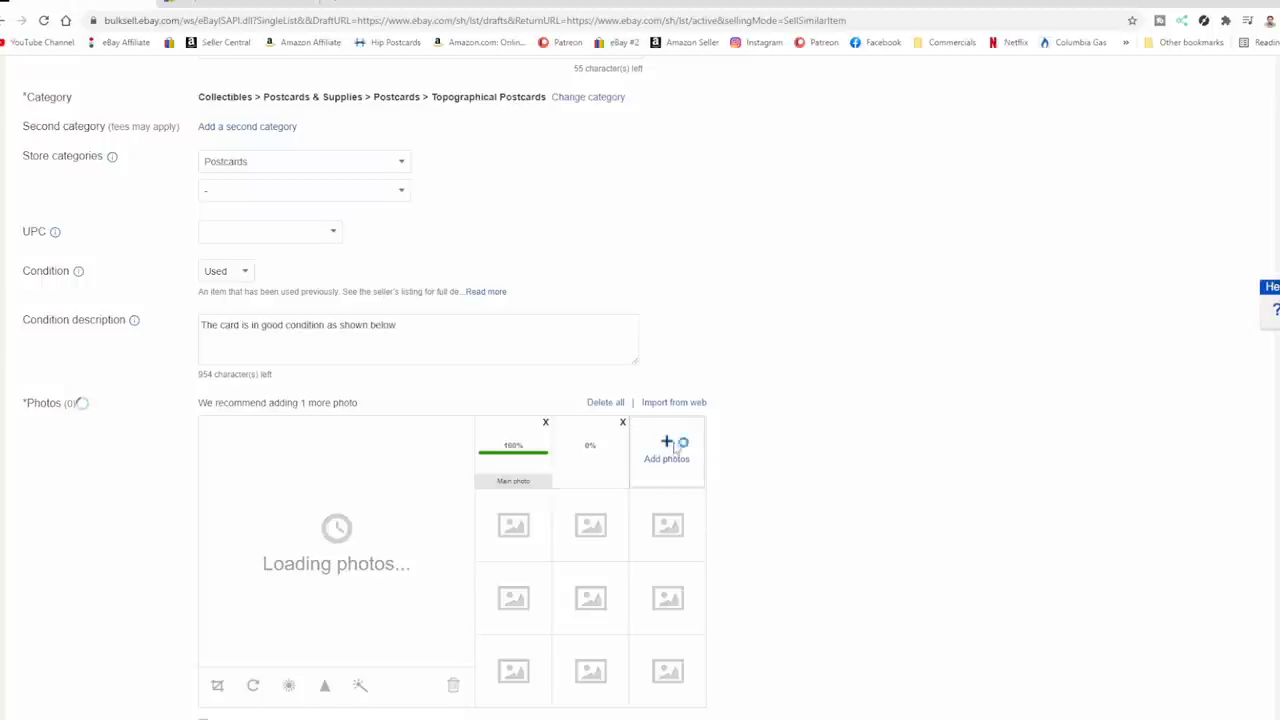
# Step: Add the postcard's front image, img20211122_16514060, once more as the third photo
pyautogui.click(672, 442)
pyautogui.scroll(-10, 748, 378)
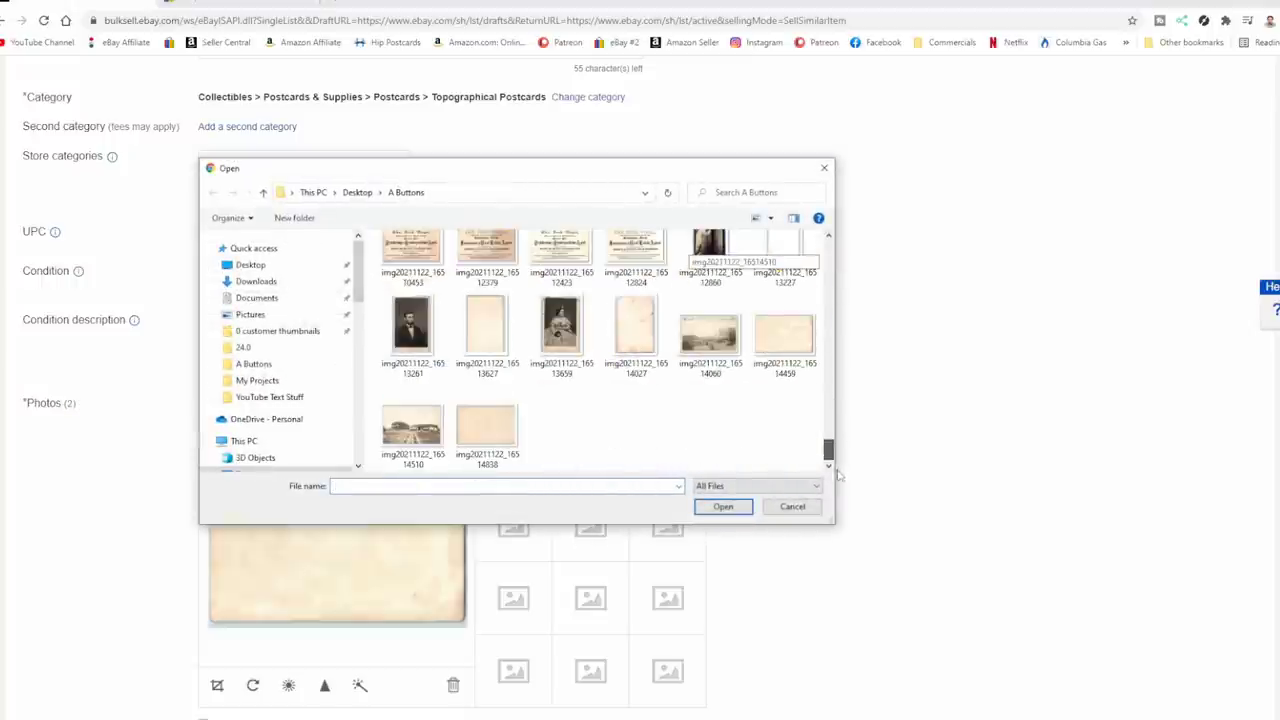
pyautogui.doubleClick(722, 346)
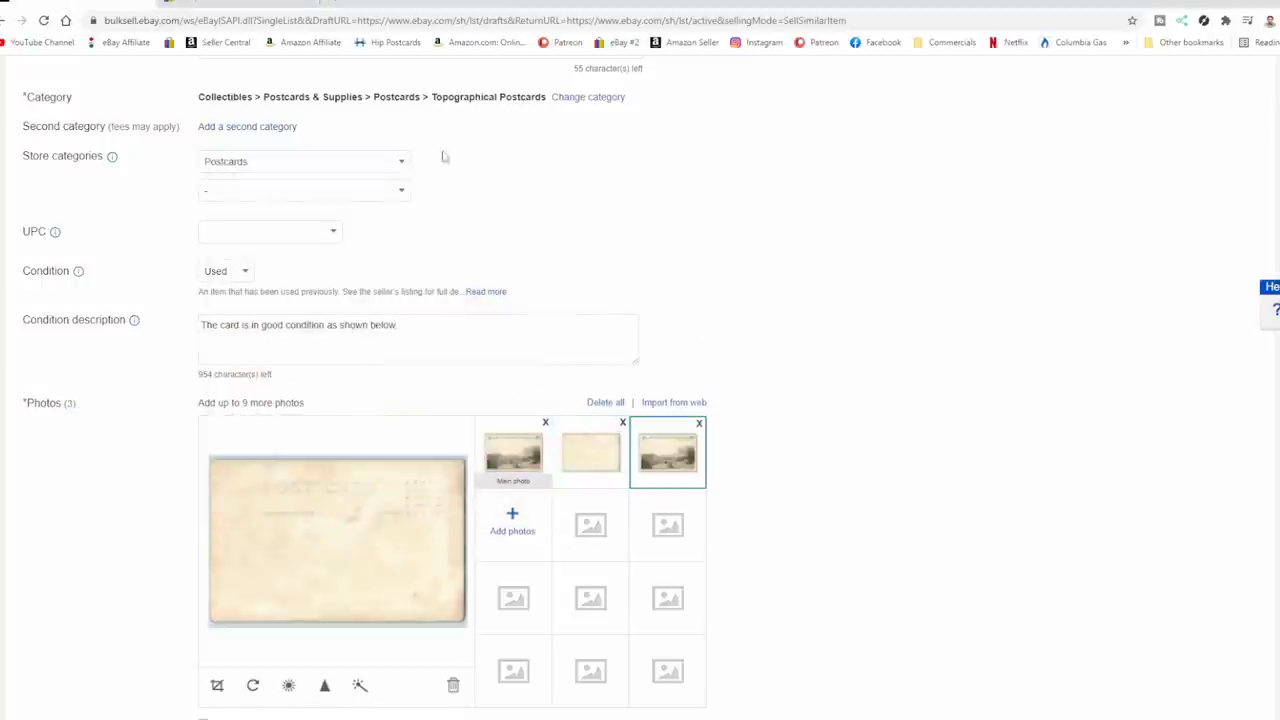
# Step: Research sold listings from the last 365 days for "Wewoka rppc" in Terapeak product research
pyautogui.scroll(2, 460, 140)
pyautogui.moveTo(230, 195); pyautogui.dragTo(270, 198)
pyautogui.hotkey('ctrl', 'c')
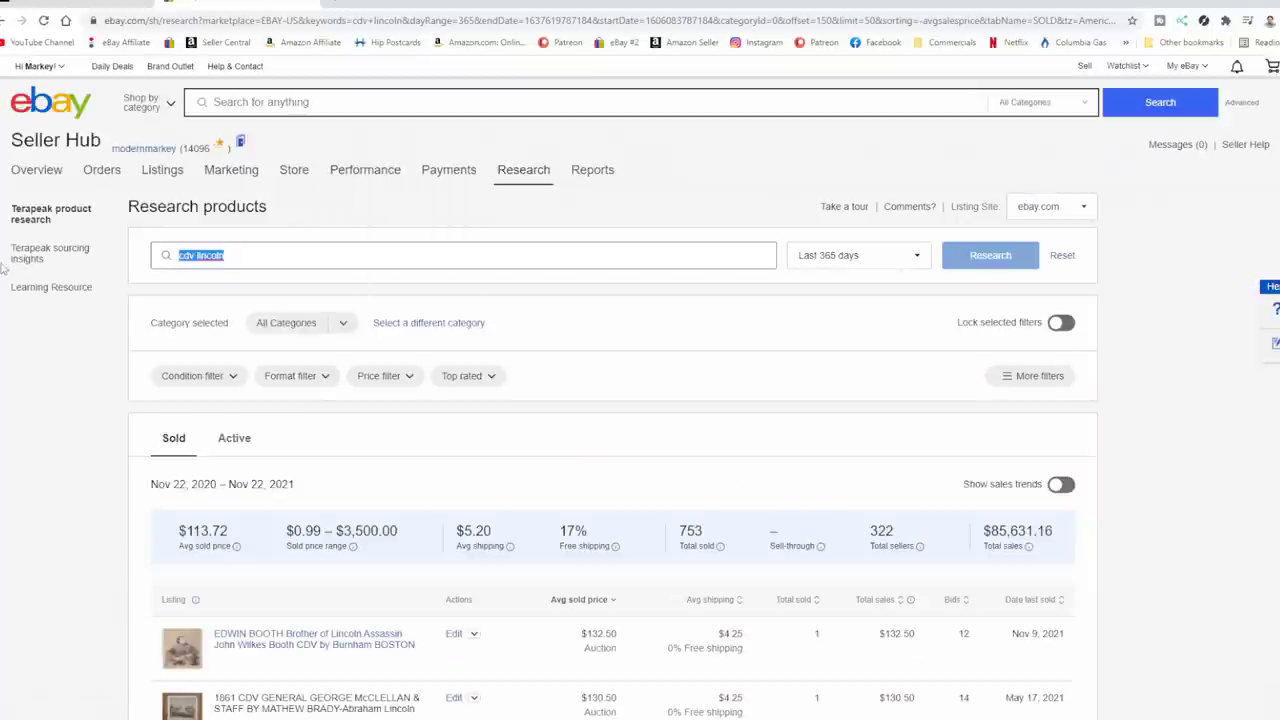
pyautogui.hotkey('ctrl', 'v')
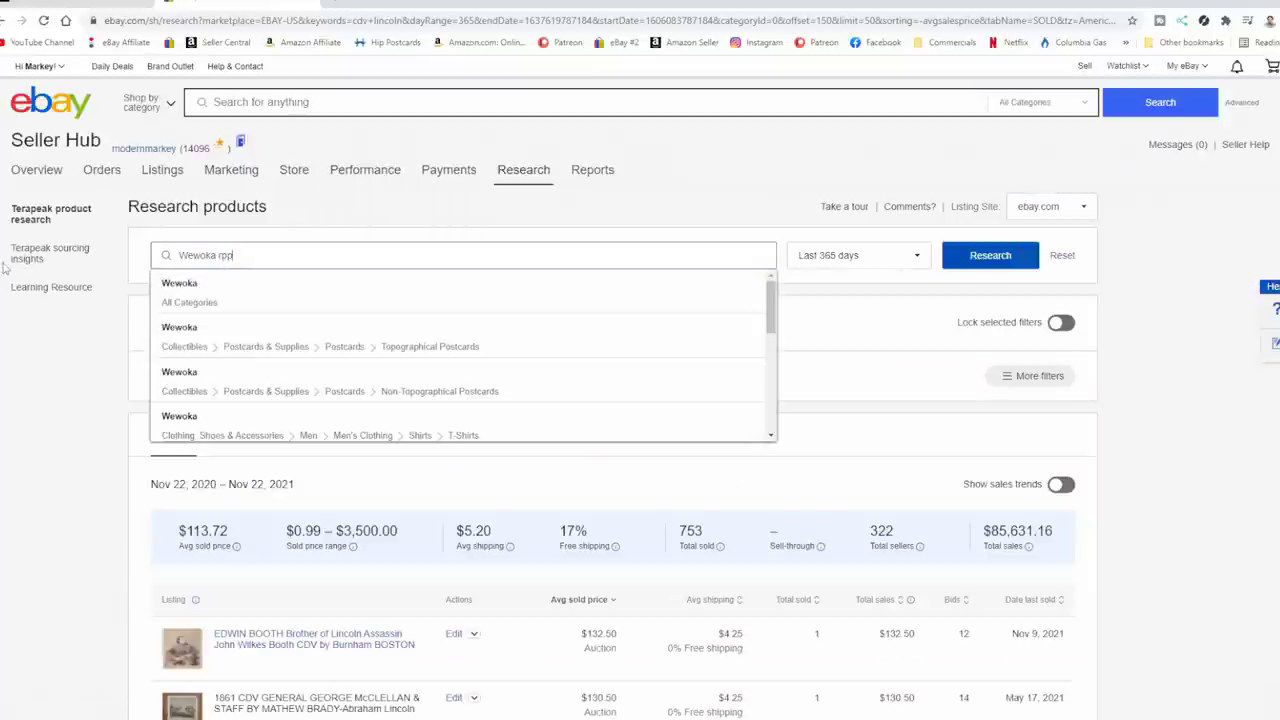
pyautogui.write('rppc')
pyautogui.press('Return')
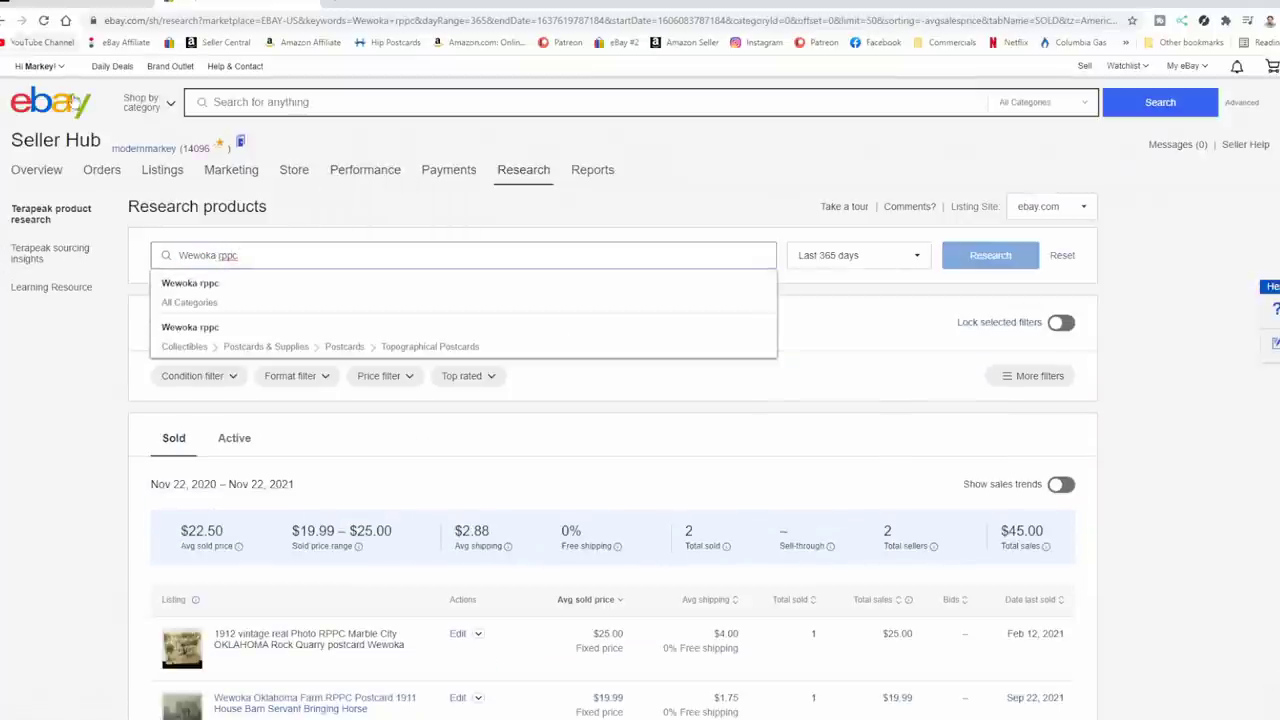
pyautogui.scroll(-2, 5, 268)
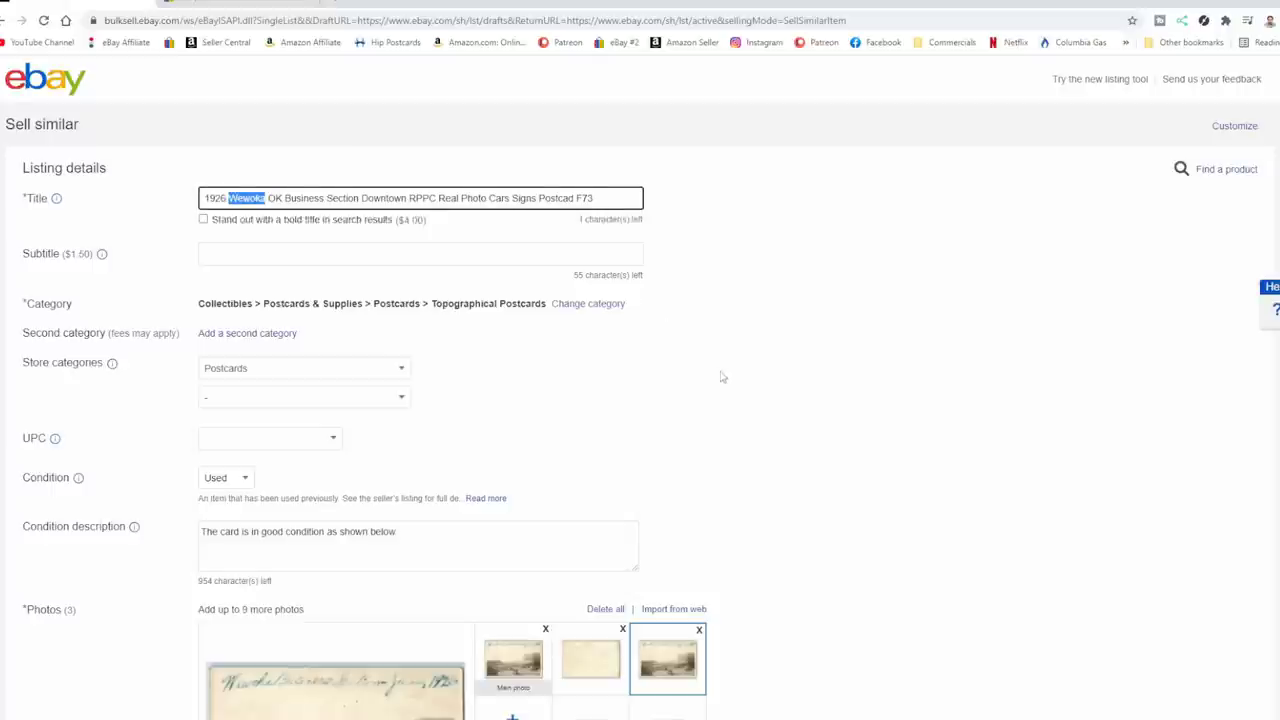
# Step: Make the third photo, the duplicate postcard front, the main photo and crop it to the street scene without borders or handwriting
pyautogui.scroll(-2, 722, 377)
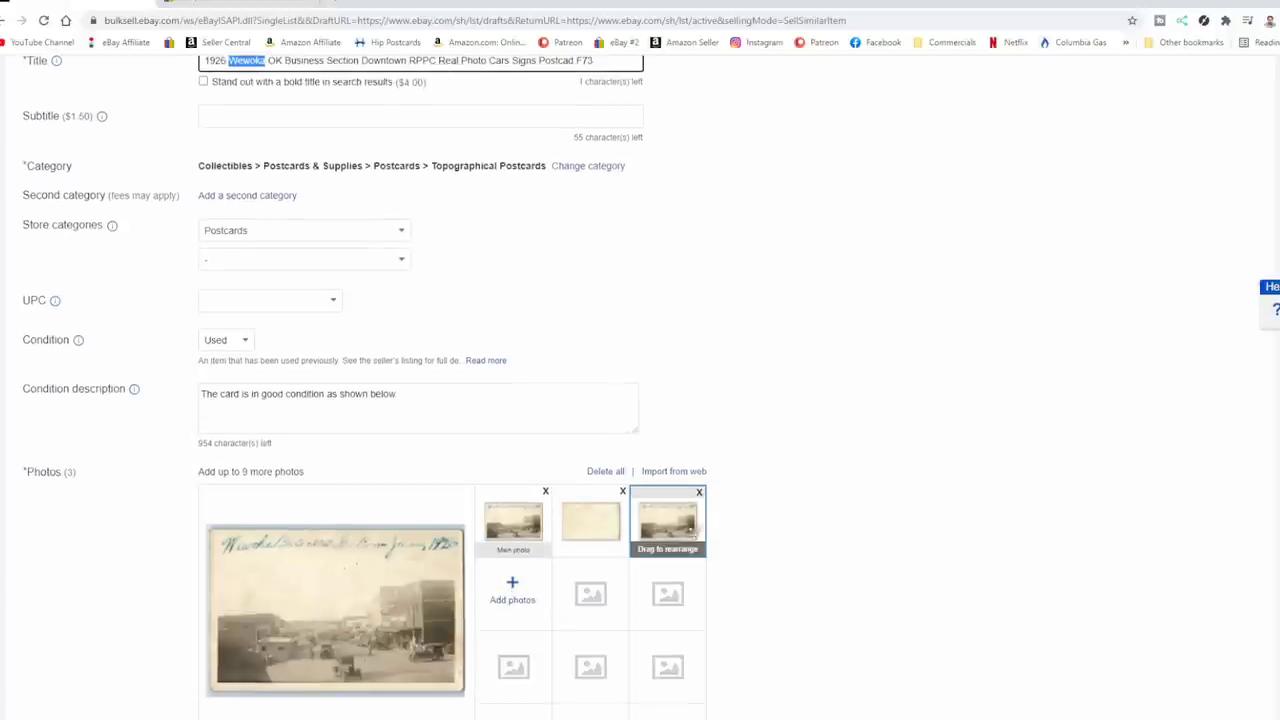
pyautogui.moveTo(668, 520); pyautogui.dragTo(515, 525)
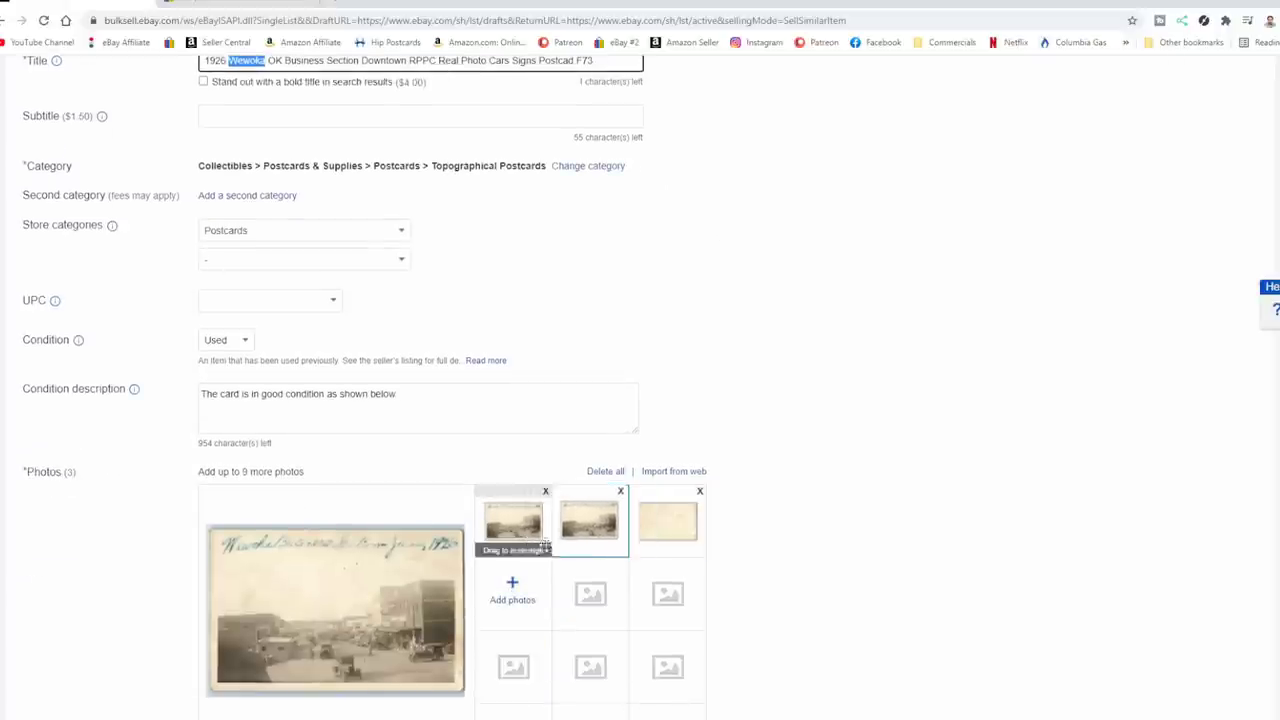
pyautogui.scroll(-2, 532, 524)
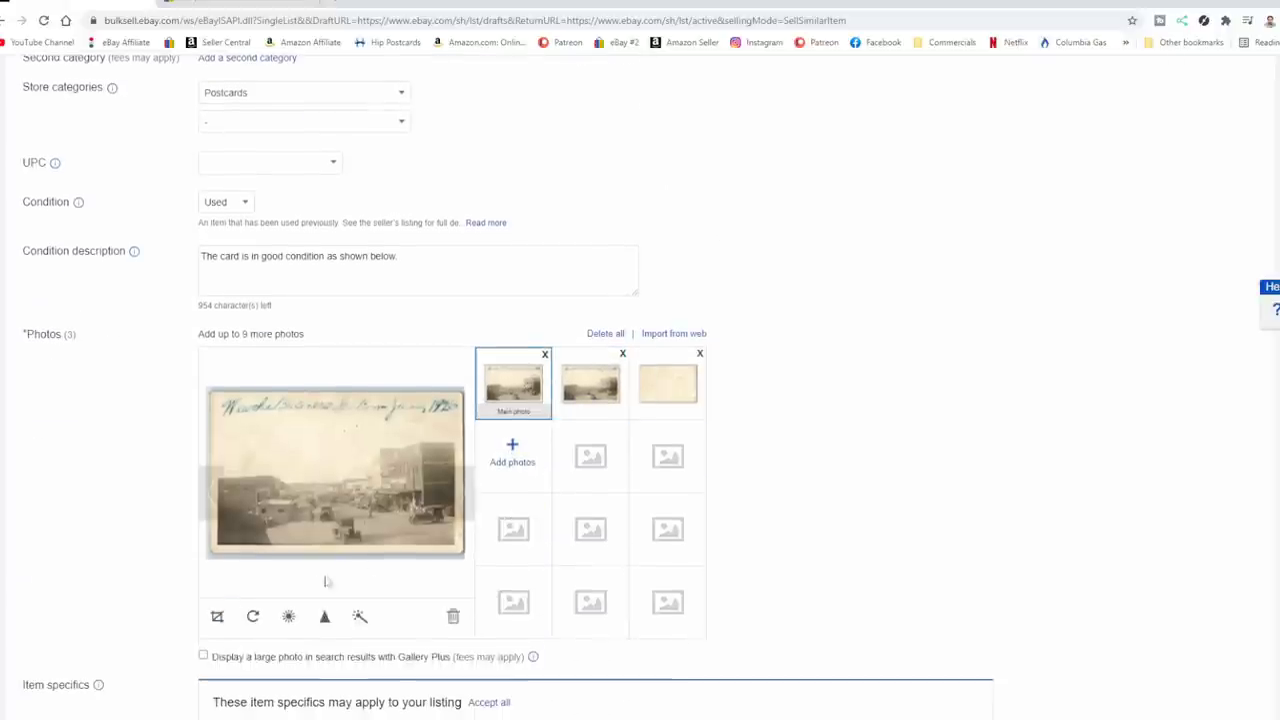
pyautogui.click(216, 617)
pyautogui.moveTo(288, 461); pyautogui.dragTo(265, 480)
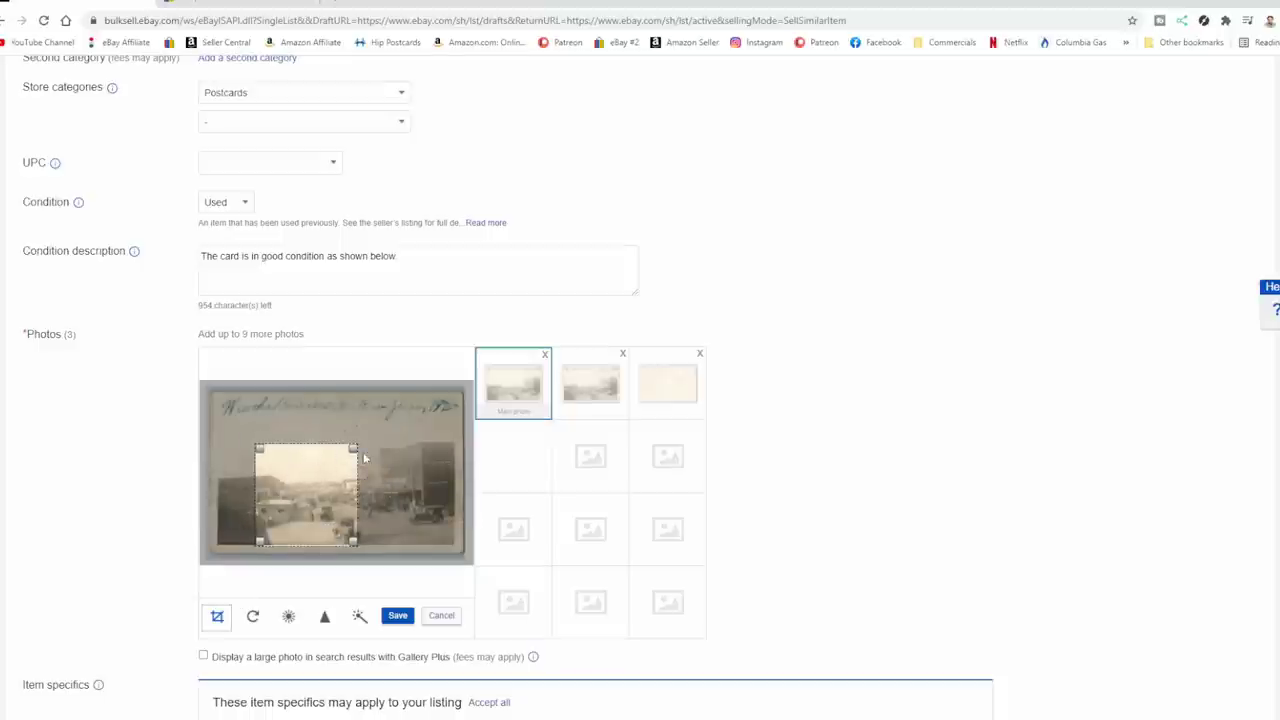
pyautogui.moveTo(355, 447); pyautogui.dragTo(443, 451)
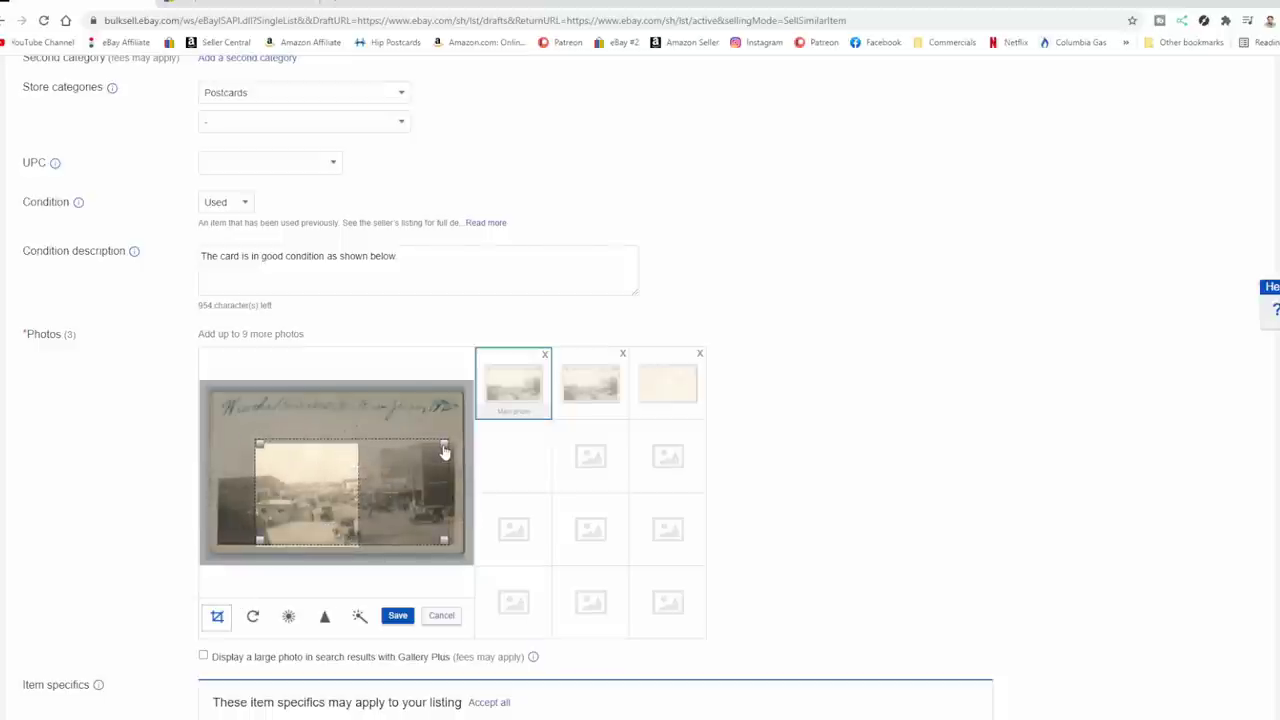
# Step: Set the main photo's brightness to -6 and contrast to 38, save the edits, and check the other two photos
pyautogui.click(290, 617)
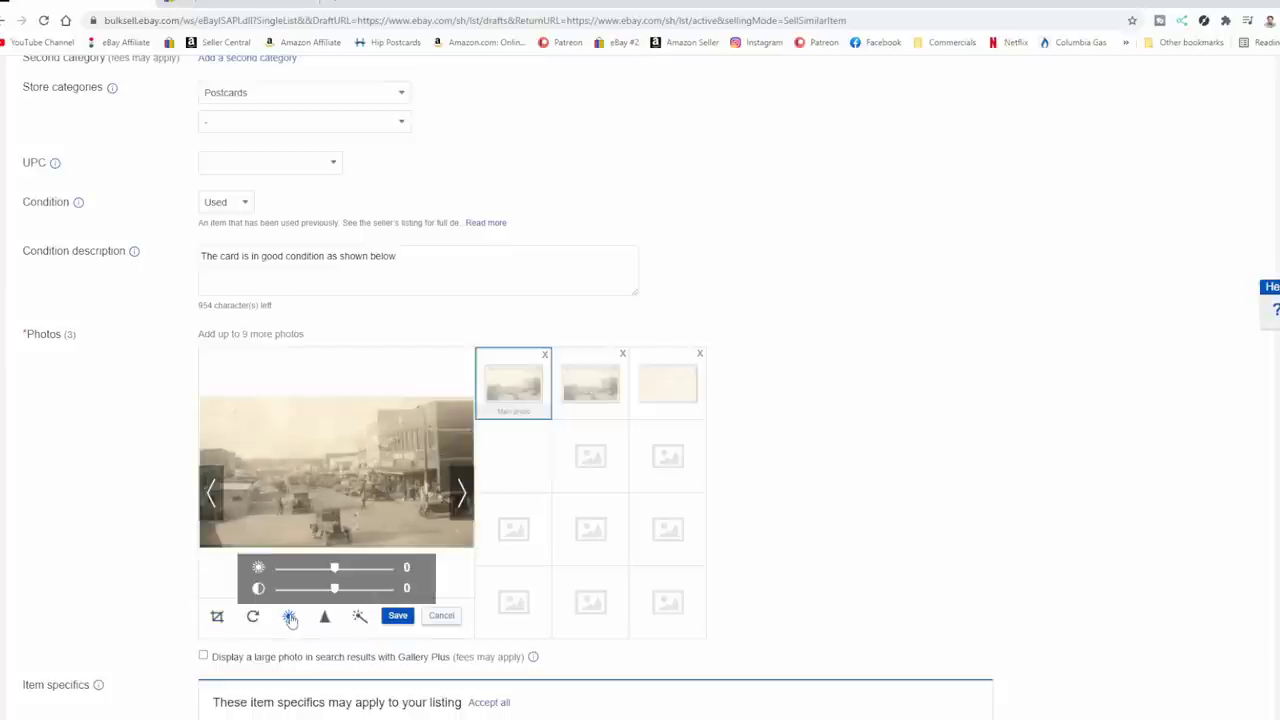
pyautogui.moveTo(335, 589)
pyautogui.mouseDown()
pyautogui.moveTo(364, 591)
pyautogui.moveTo(331, 569)
pyautogui.mouseUp()
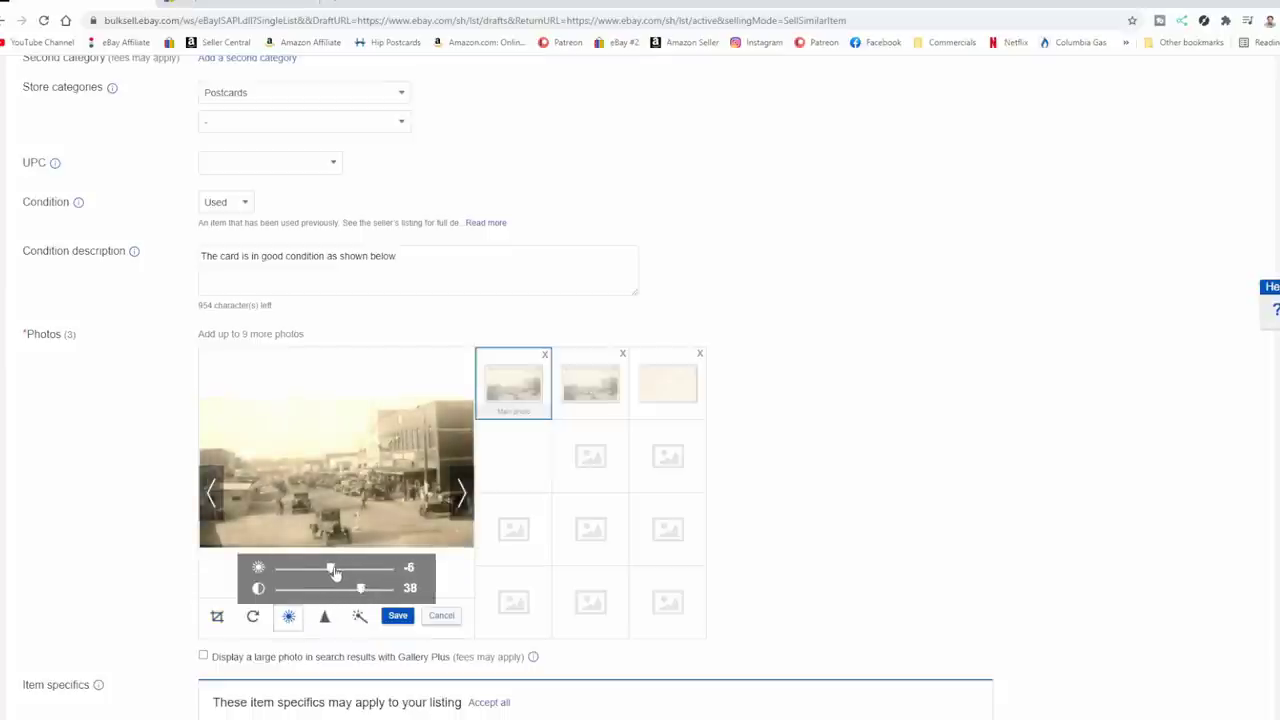
pyautogui.click(397, 616)
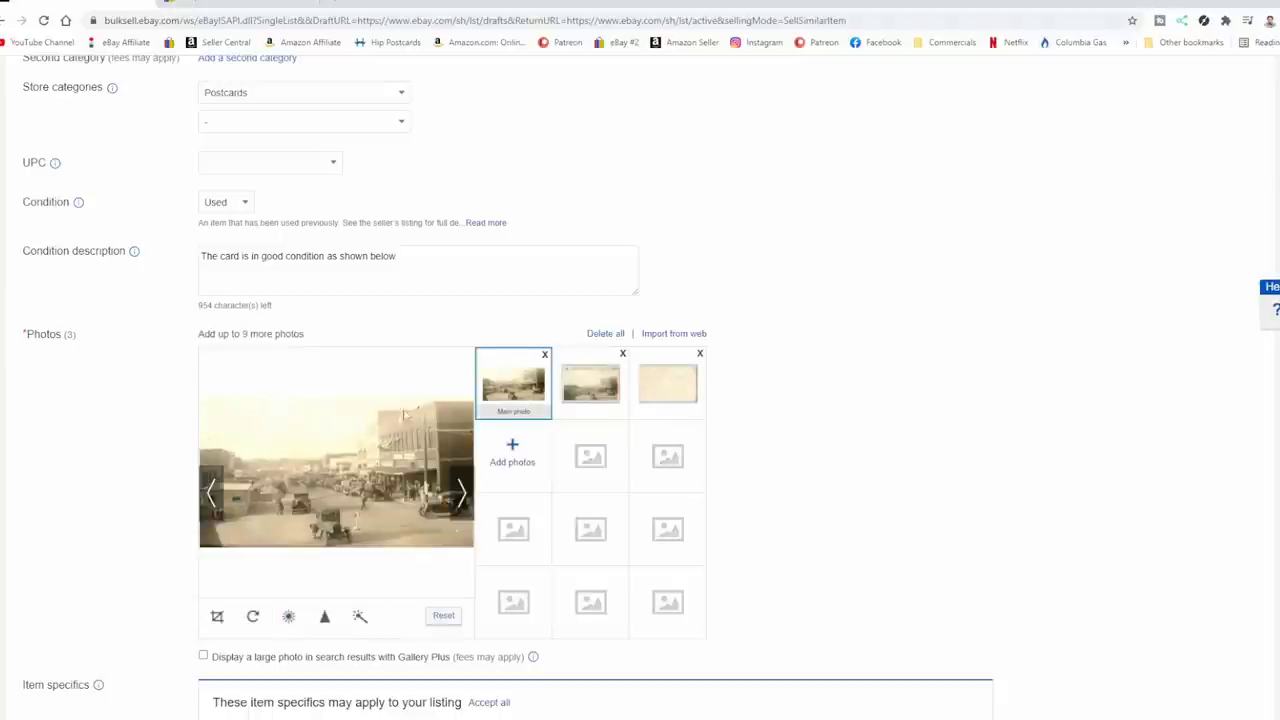
pyautogui.click(594, 392)
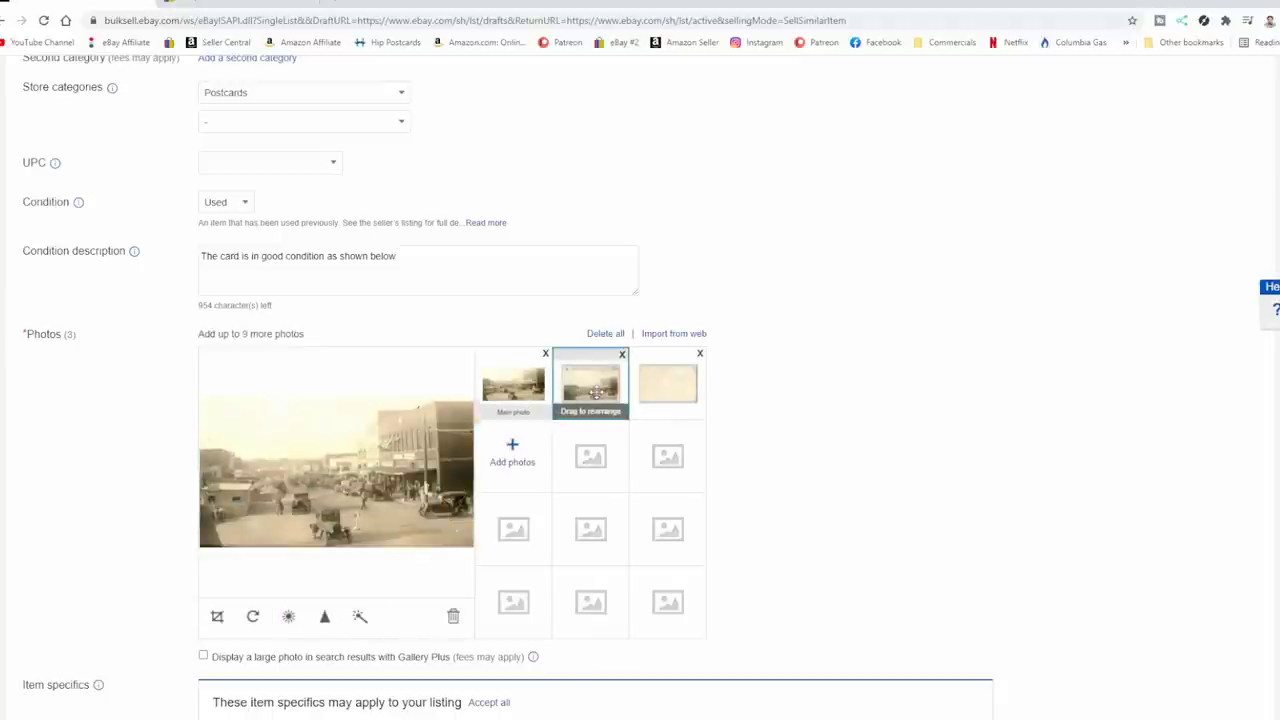
pyautogui.click(678, 390)
# Step: Accept the suggested item specifics, Year Manufactured 1926 and Subject Real Photo
pyautogui.scroll(-2, 700, 483)
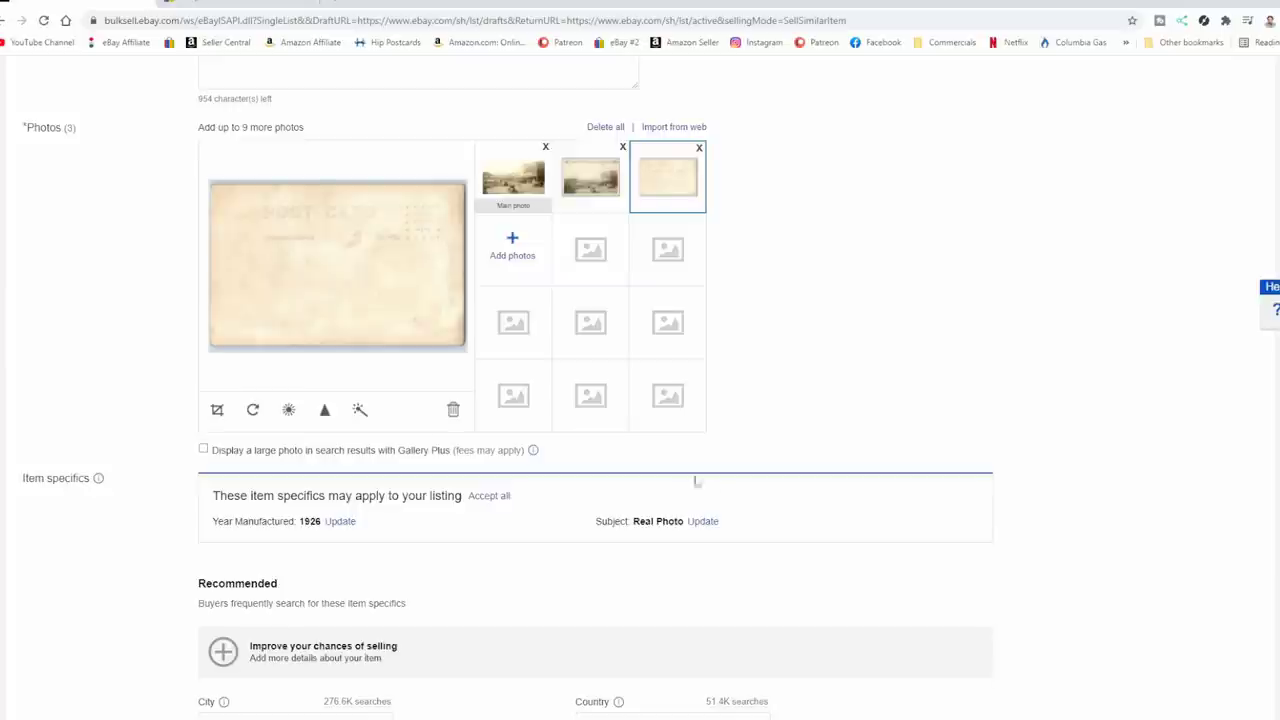
pyautogui.click(340, 521)
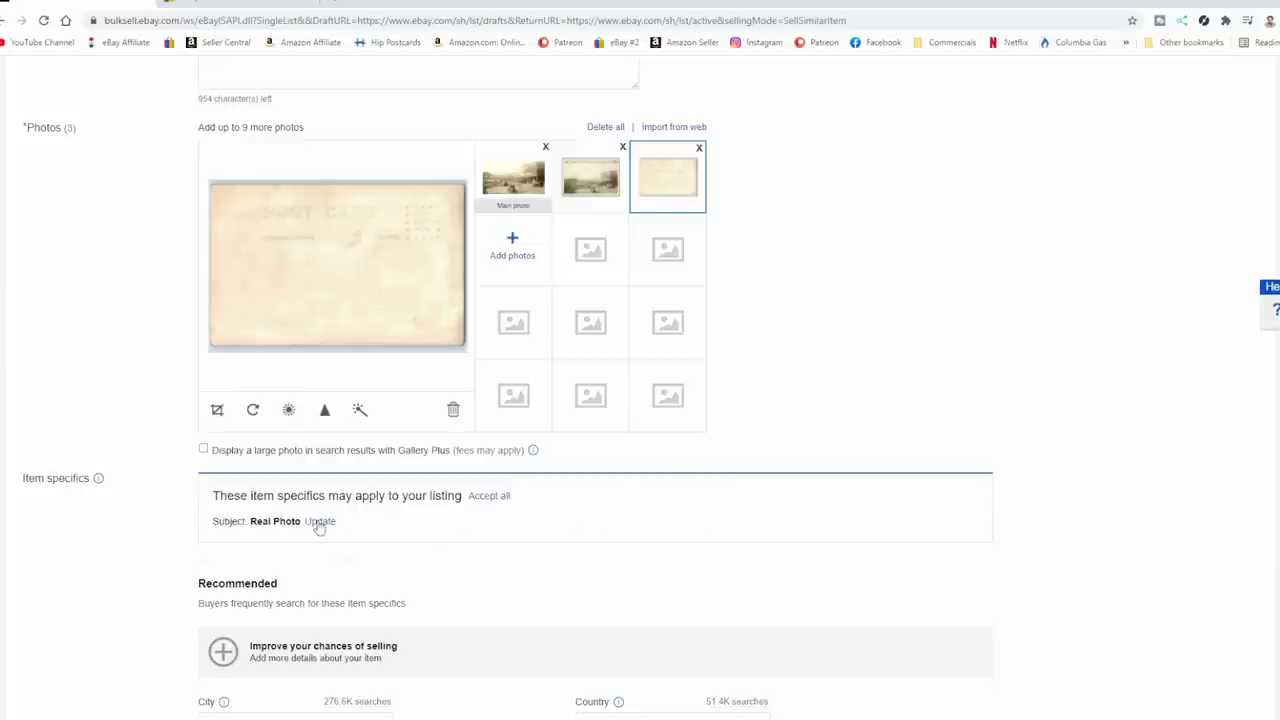
pyautogui.click(318, 523)
# Step: Set the item's city to Wewoka, the country to USA and the region to Oklahoma
pyautogui.scroll(-2, 443, 514)
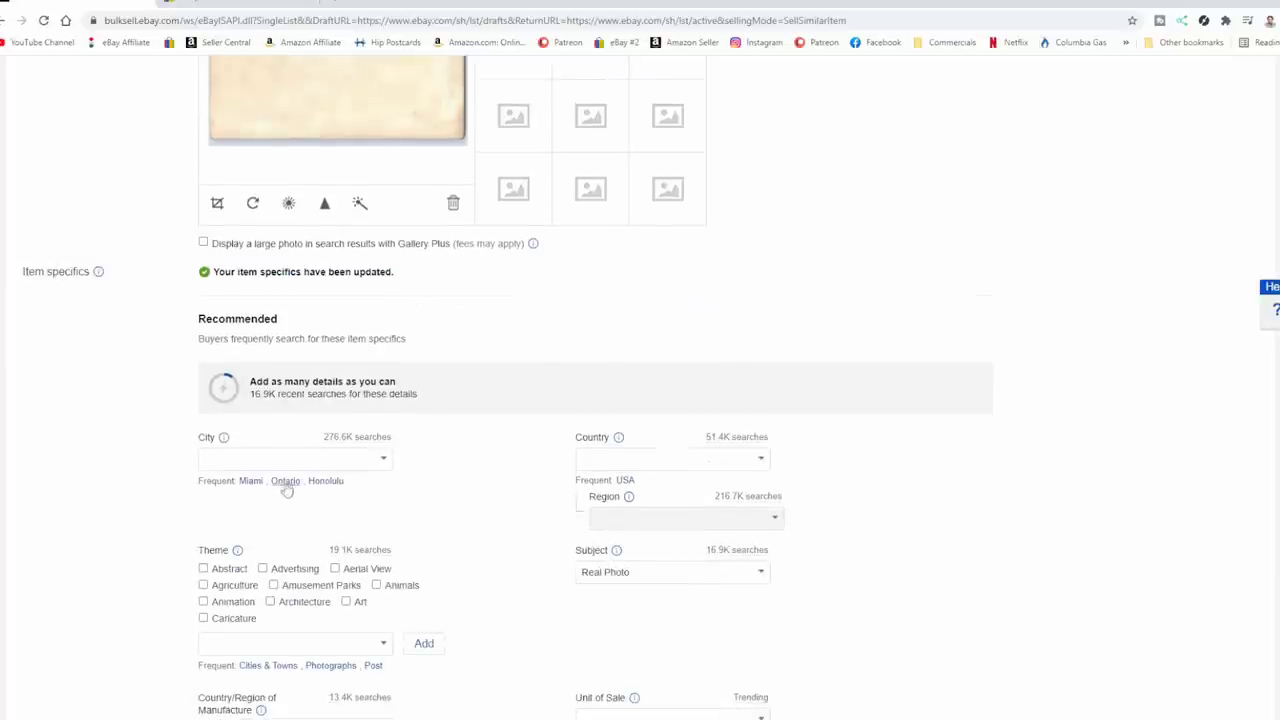
pyautogui.click(293, 457)
pyautogui.write('Wewoka')
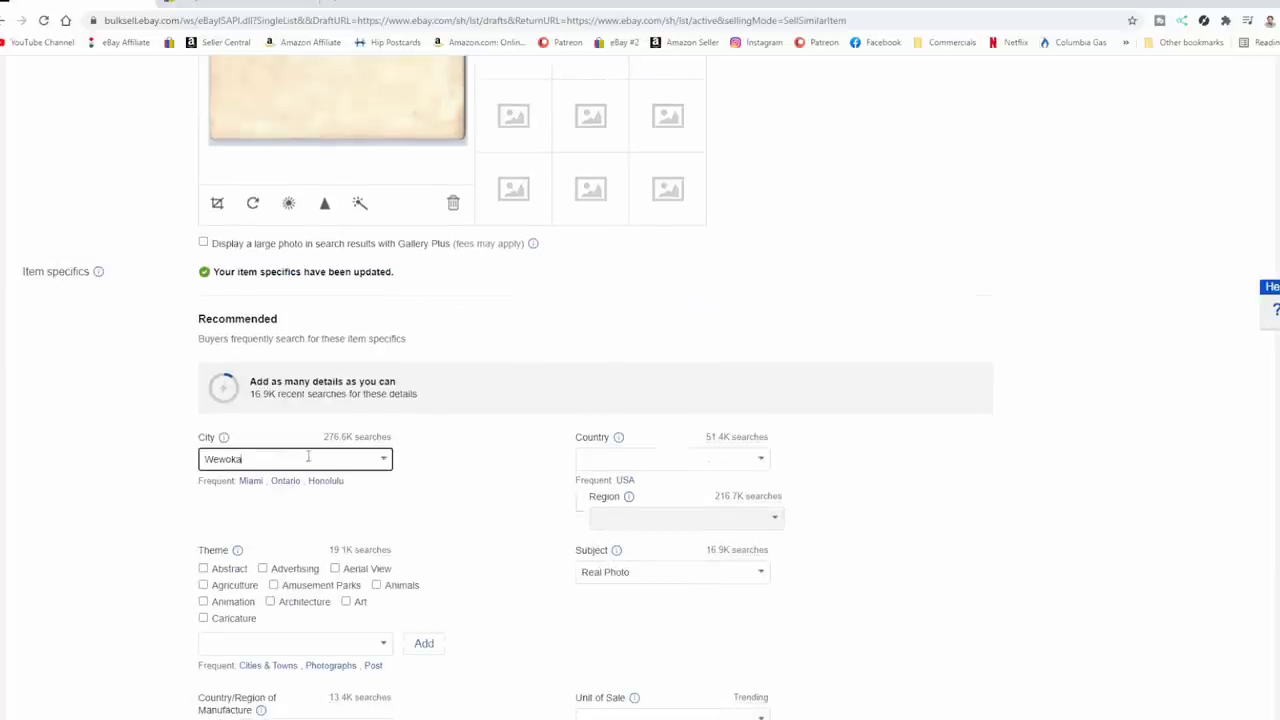
pyautogui.click(701, 460)
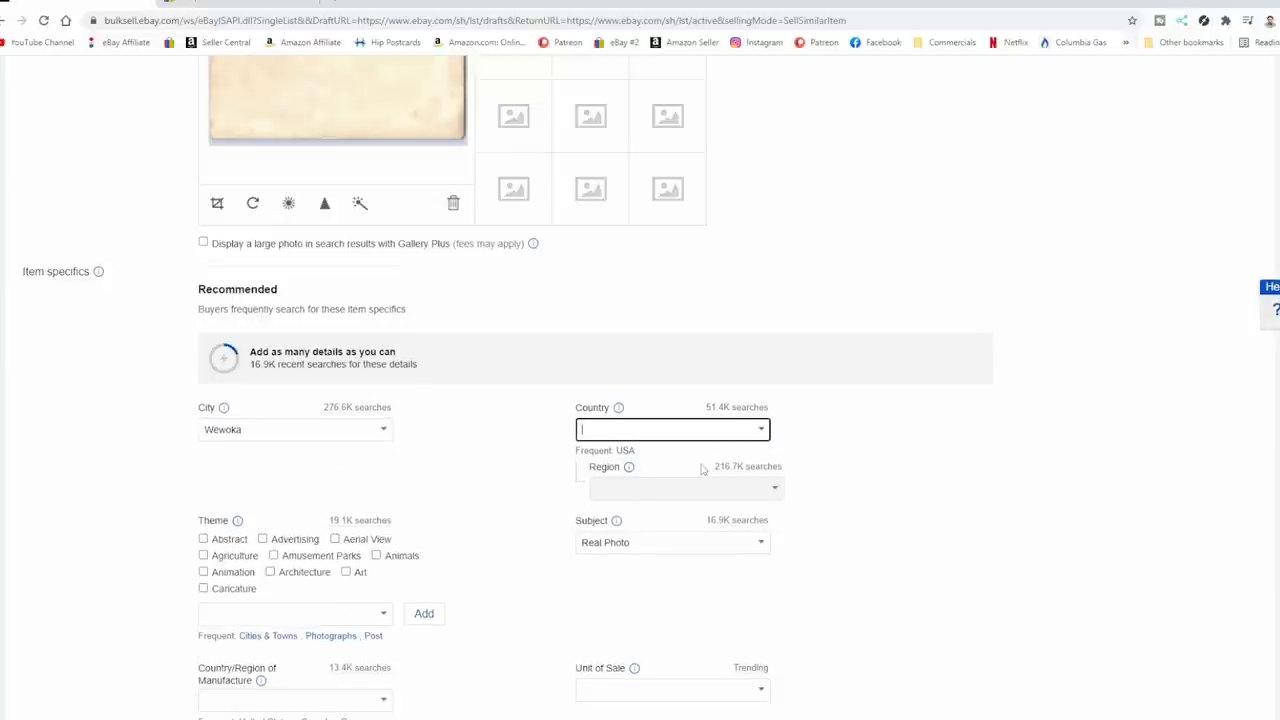
pyautogui.click(622, 452)
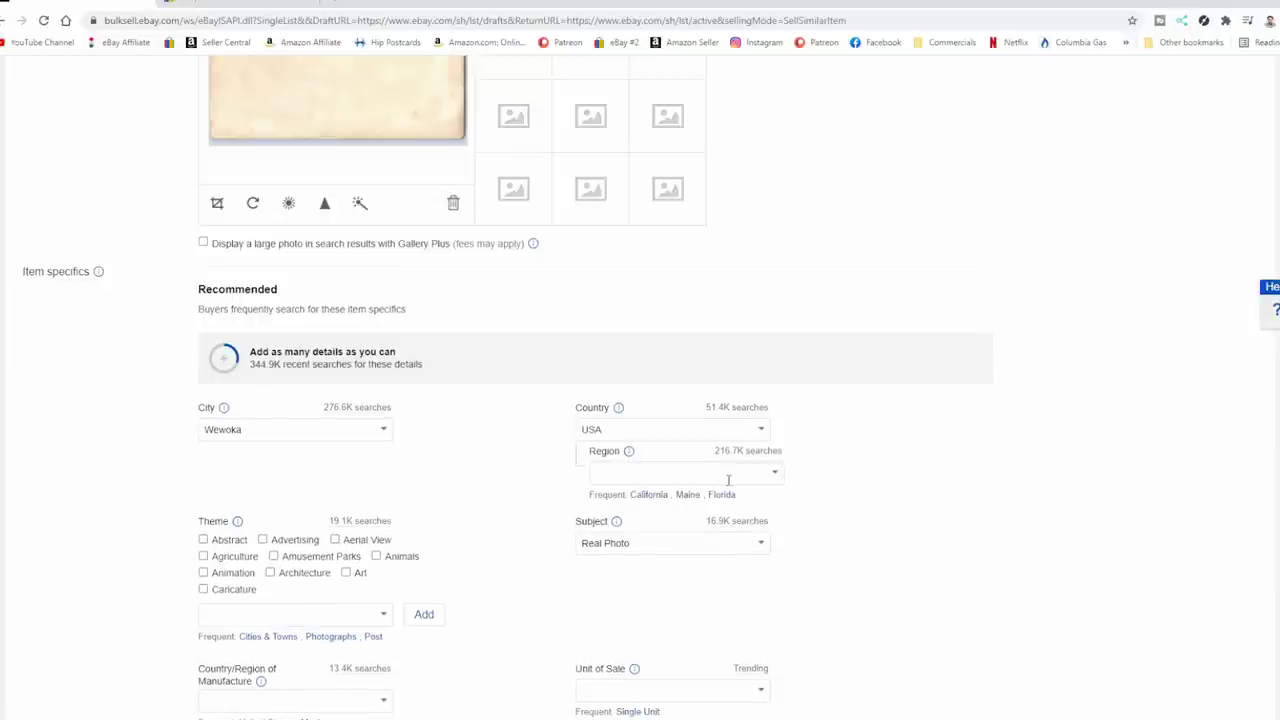
pyautogui.click(678, 475)
pyautogui.write('Oa')
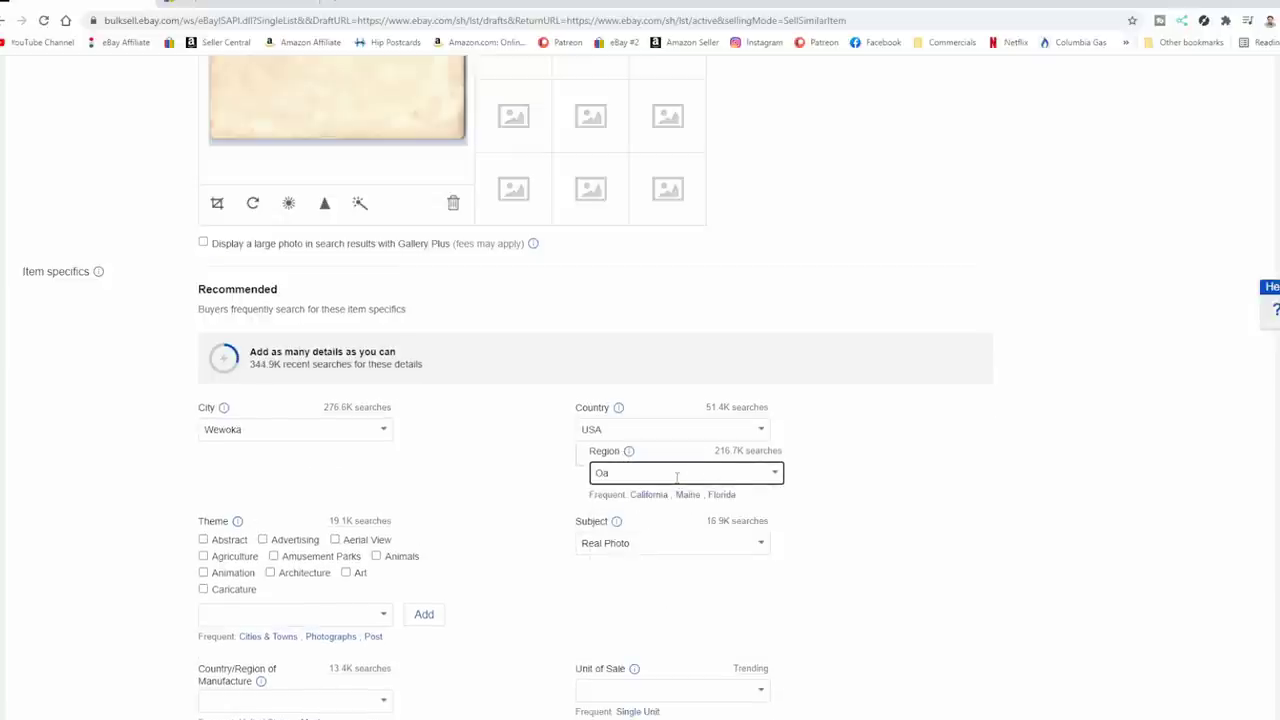
pyautogui.press('BackSpace')
pyautogui.write('kl')
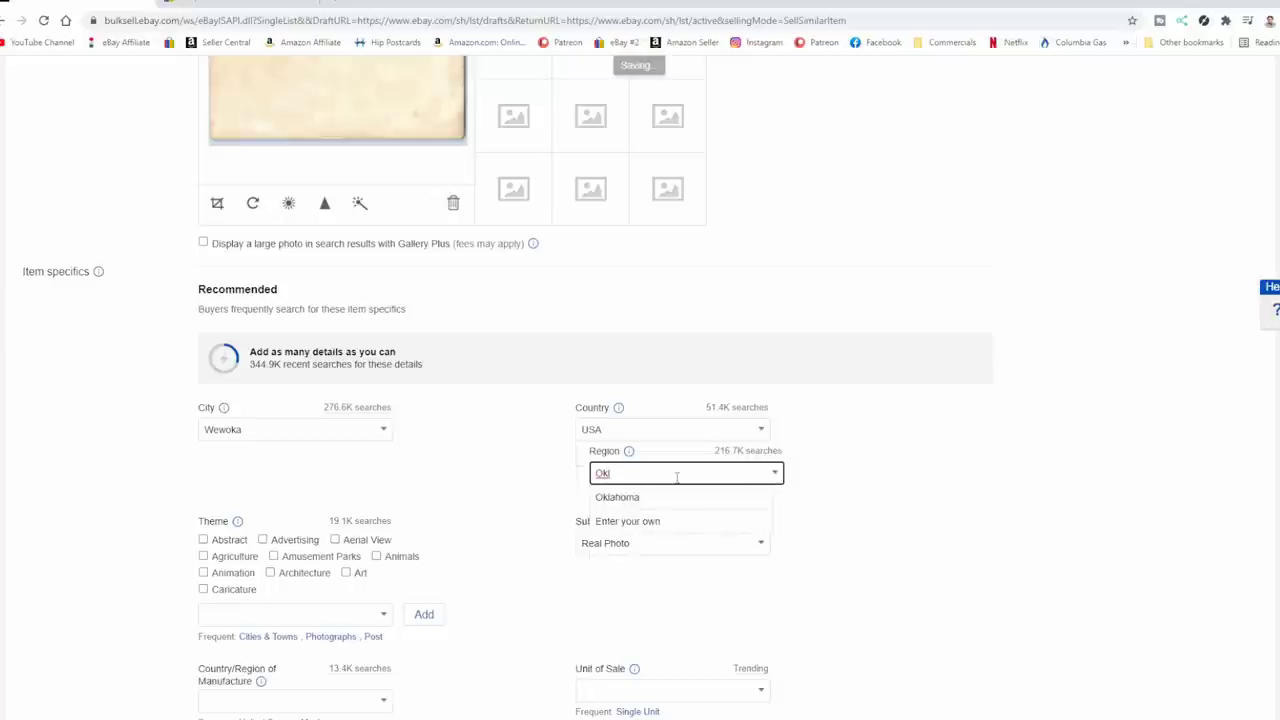
pyautogui.click(624, 498)
# Step: Enter Main Street as the postcard's theme in the item specifics
pyautogui.scroll(-2, 436, 540)
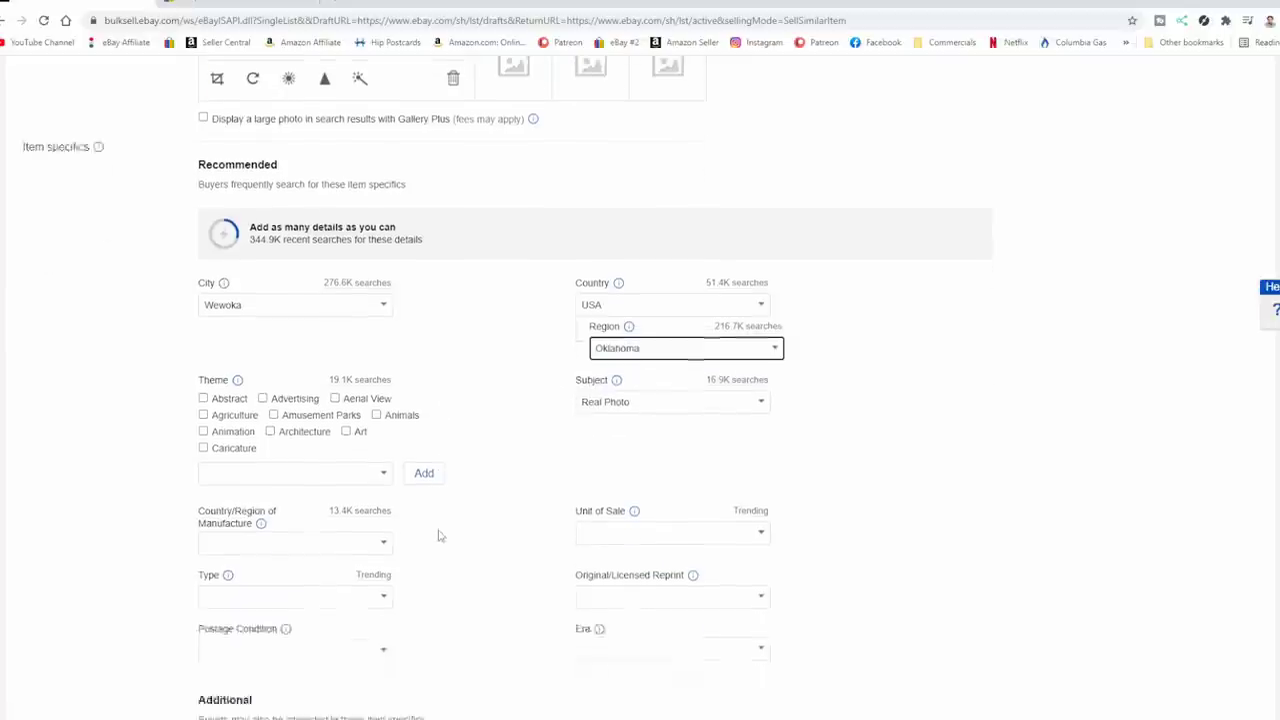
pyautogui.click(304, 462)
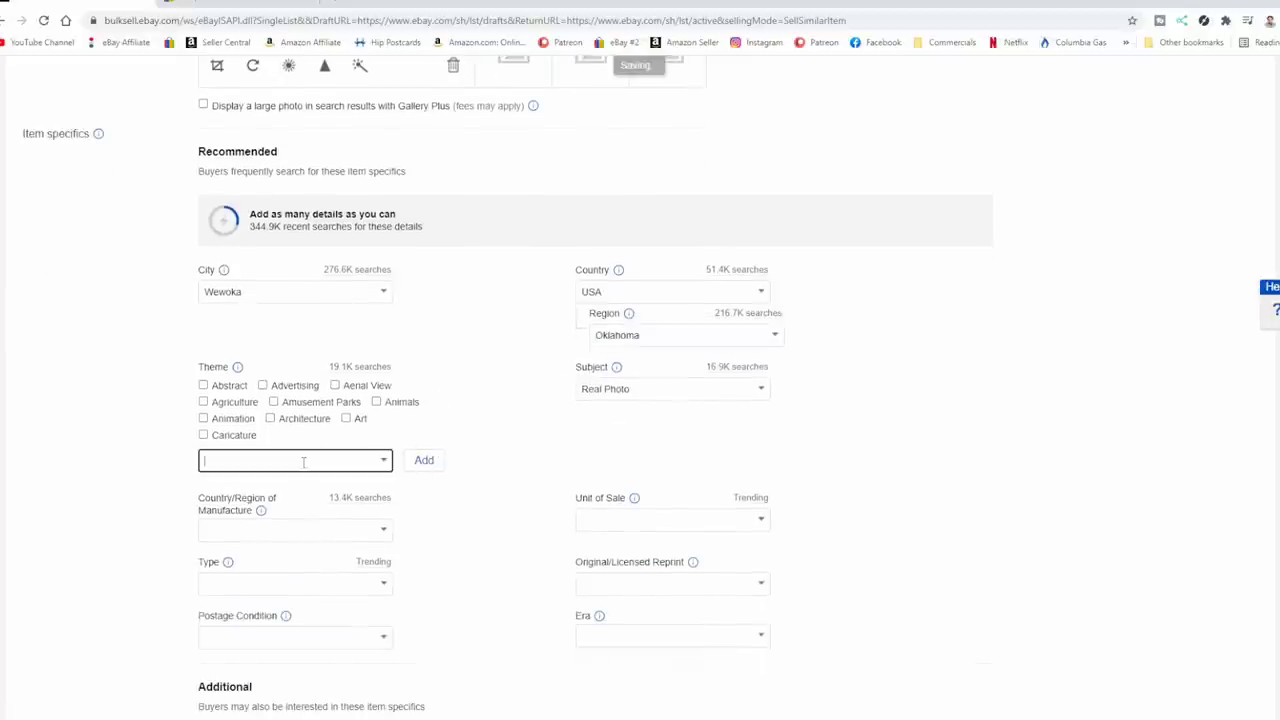
pyautogui.write('Downtown')
pyautogui.moveTo(304, 462); pyautogui.dragTo(77, 447)
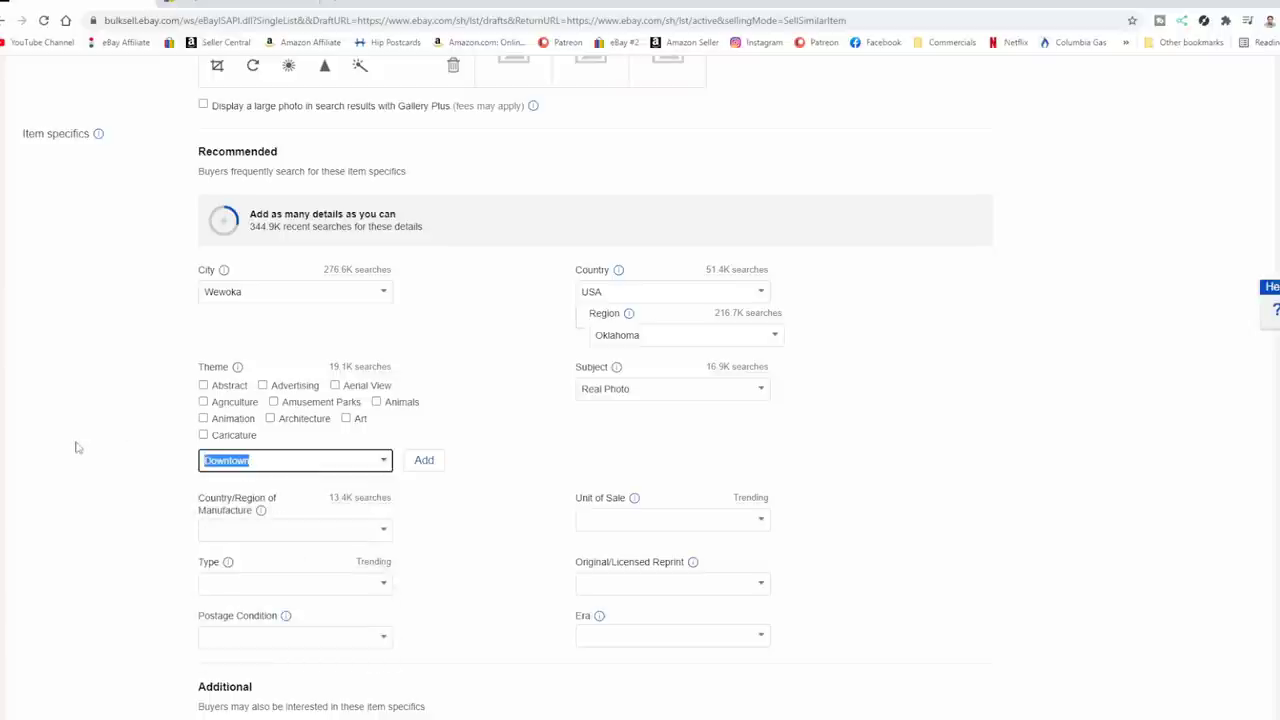
pyautogui.write('Main Street')
pyautogui.click(513, 477)
# Step: Set the unit of sale to Single Unit, Original/Licensed Reprint to Original, and the era to World War I (1914-1918)
pyautogui.scroll(-2, 513, 477)
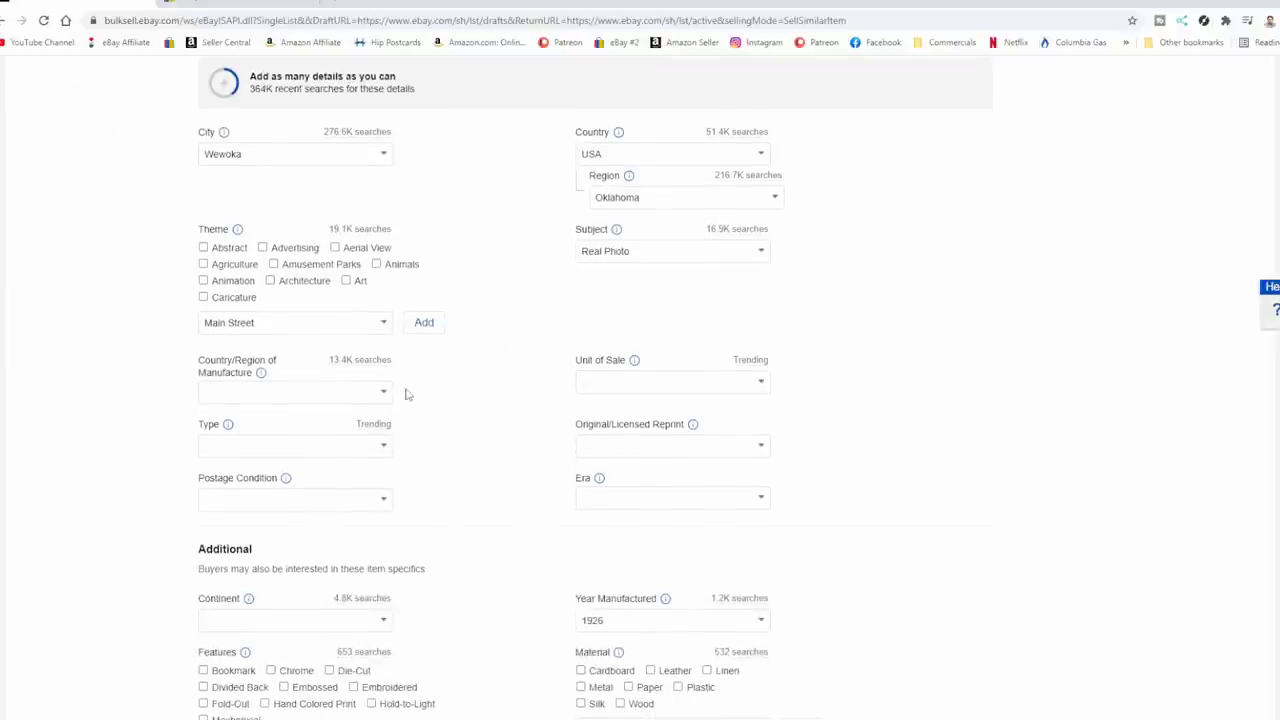
pyautogui.click(764, 386)
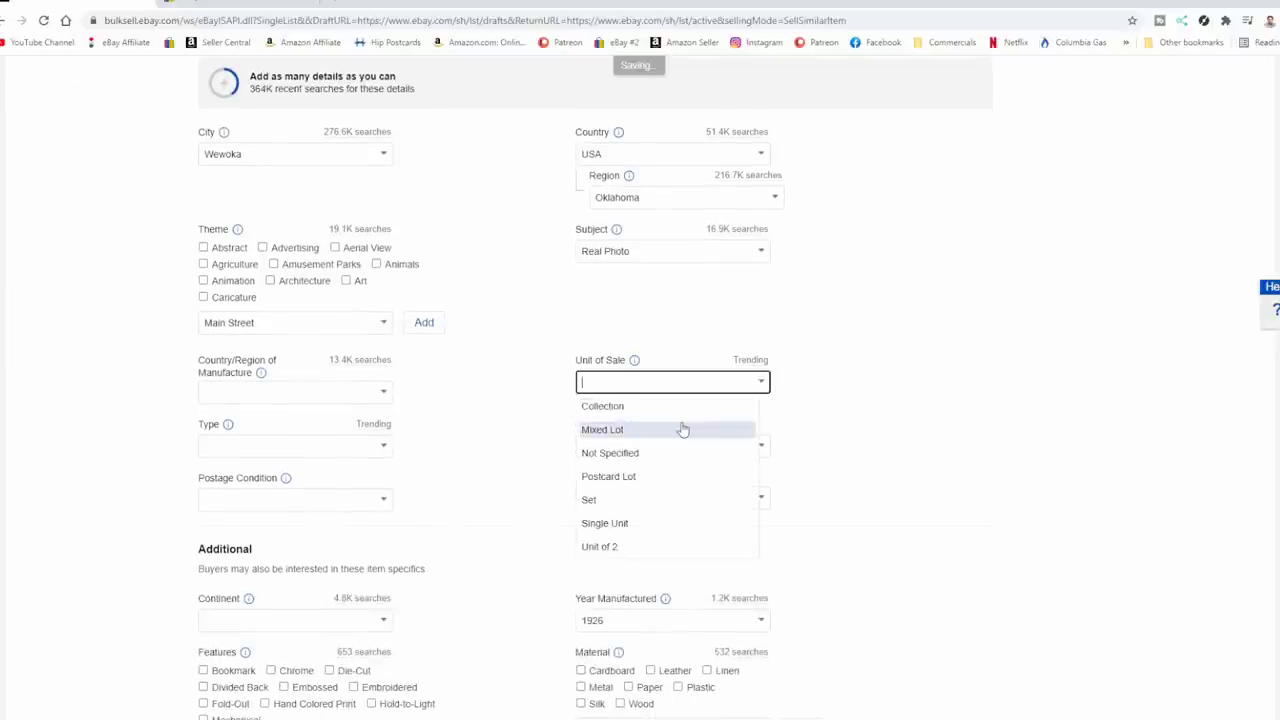
pyautogui.click(645, 523)
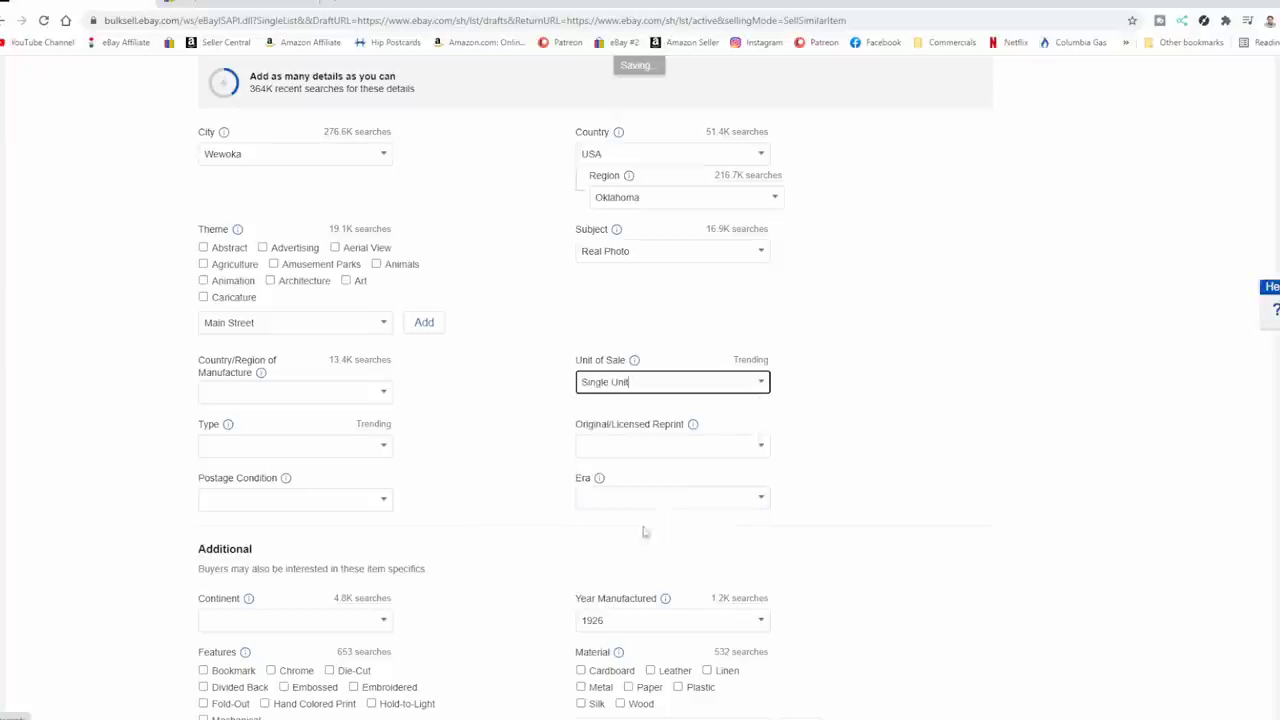
pyautogui.click(765, 447)
pyautogui.click(629, 495)
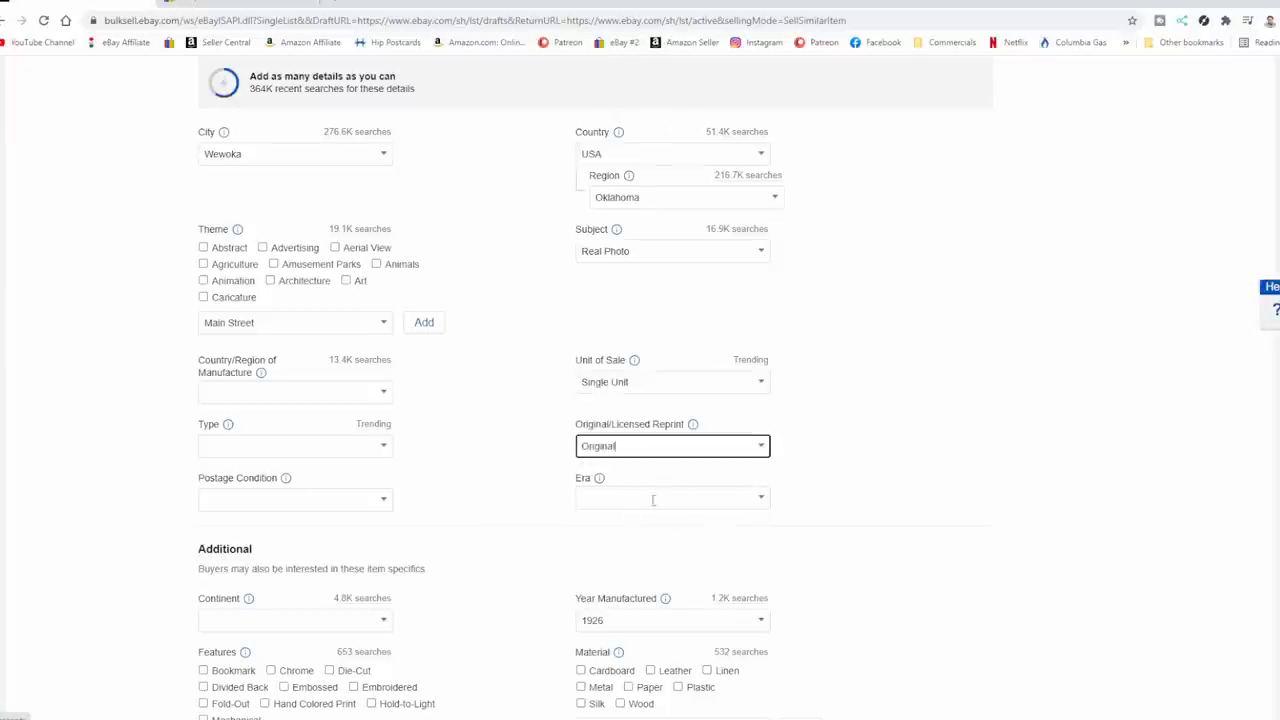
pyautogui.click(762, 498)
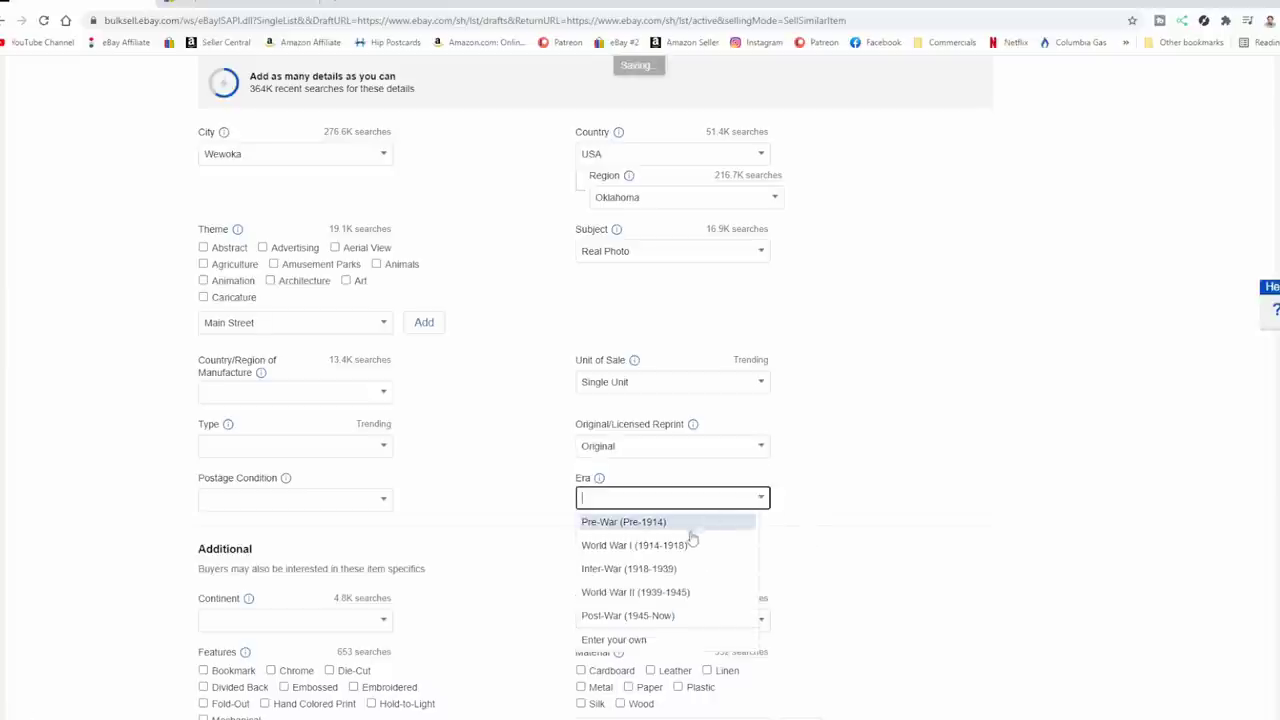
pyautogui.click(680, 545)
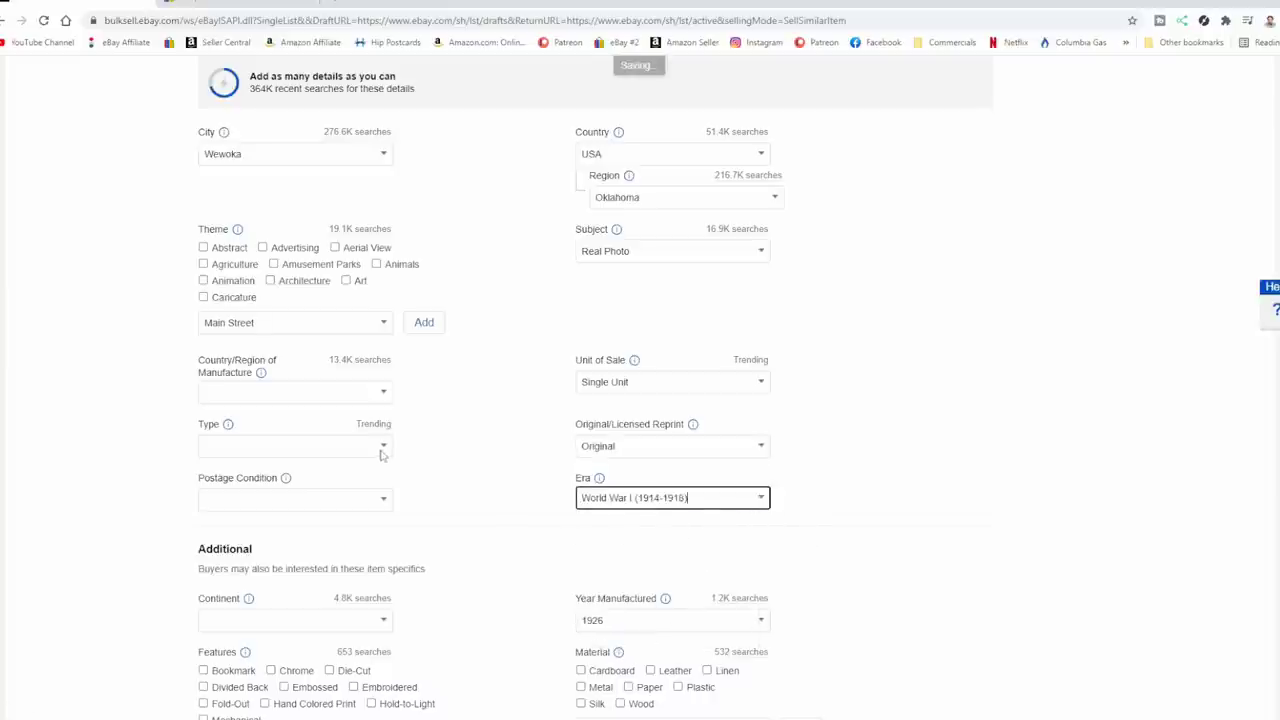
# Step: Set the postcard's type to Real Photo (RPPC) and its postage condition to Unposted
pyautogui.click(383, 448)
pyautogui.scroll(-5, 340, 520)
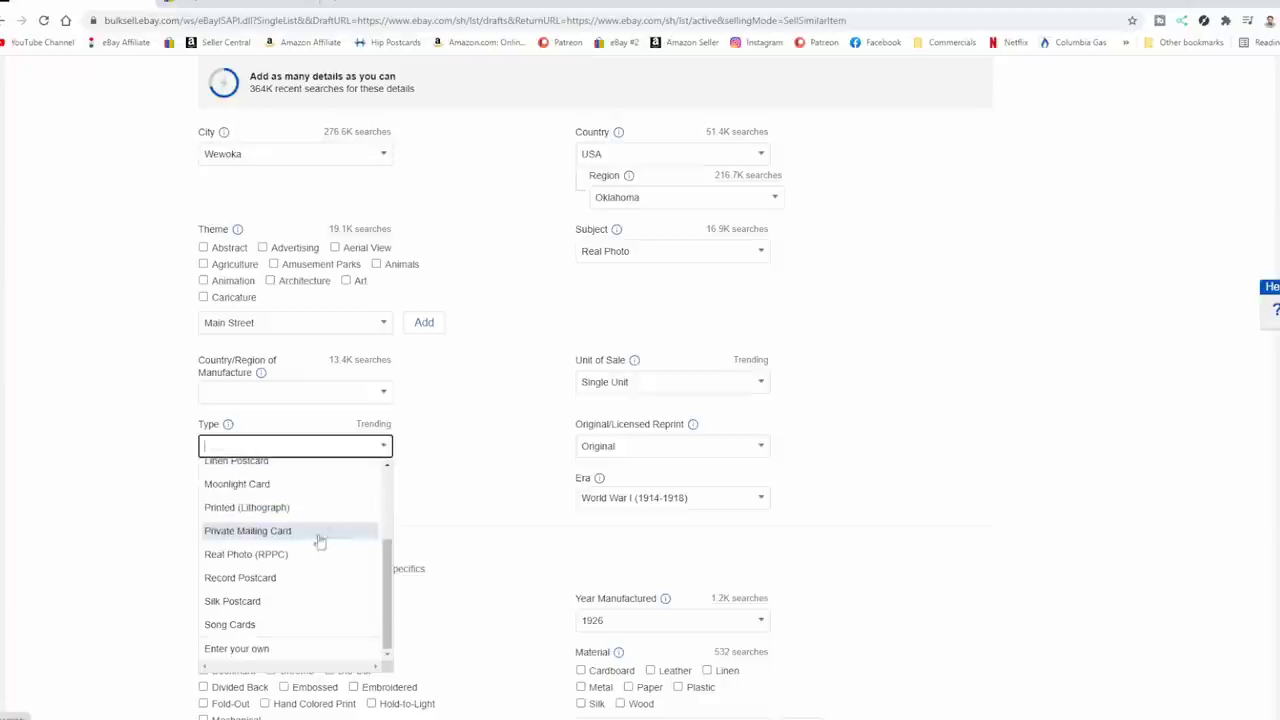
pyautogui.click(297, 555)
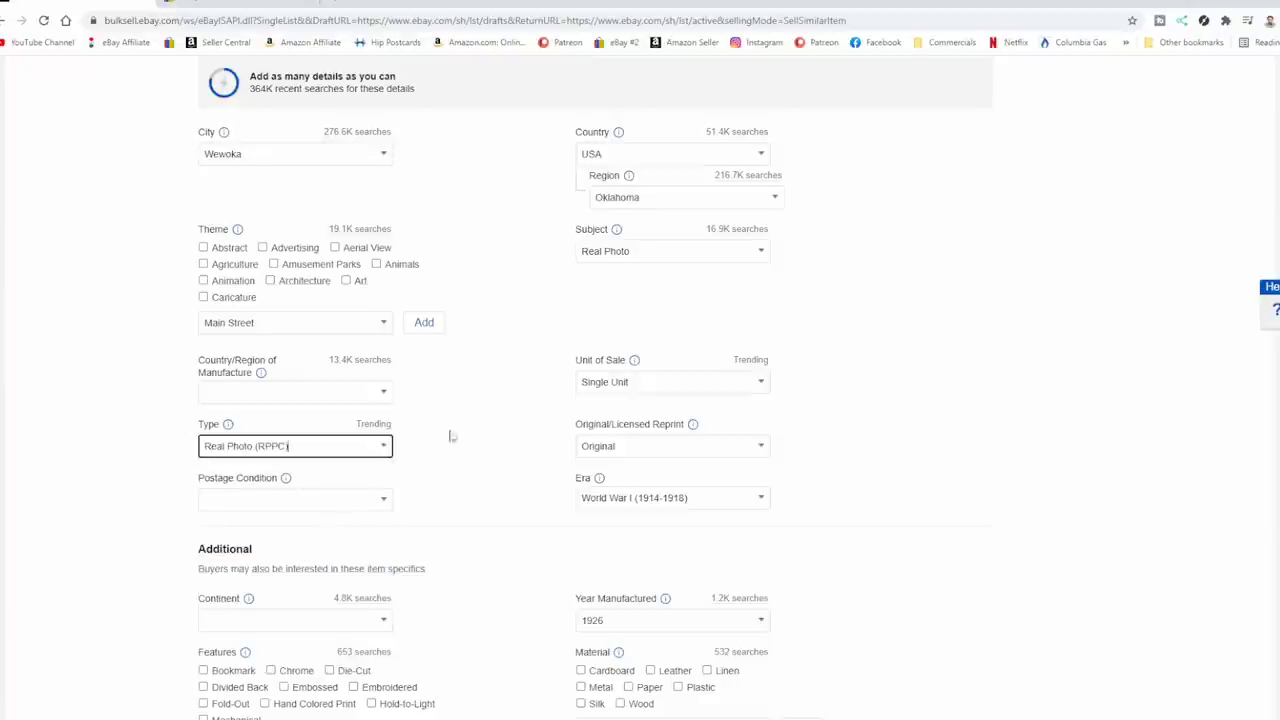
pyautogui.click(384, 500)
pyautogui.click(282, 551)
# Step: Edit the item description to read "original vintage postcard in good condition for it's age as shown"
pyautogui.scroll(-2, 429, 523)
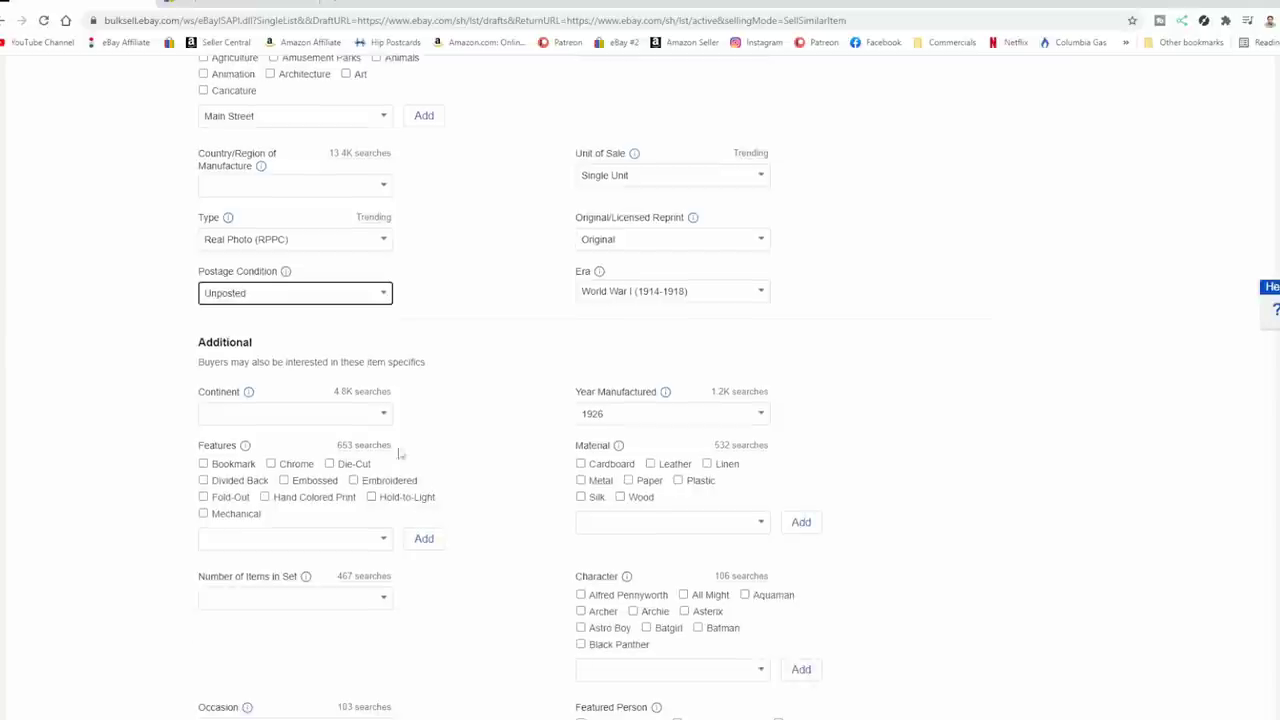
pyautogui.scroll(-2, 537, 612)
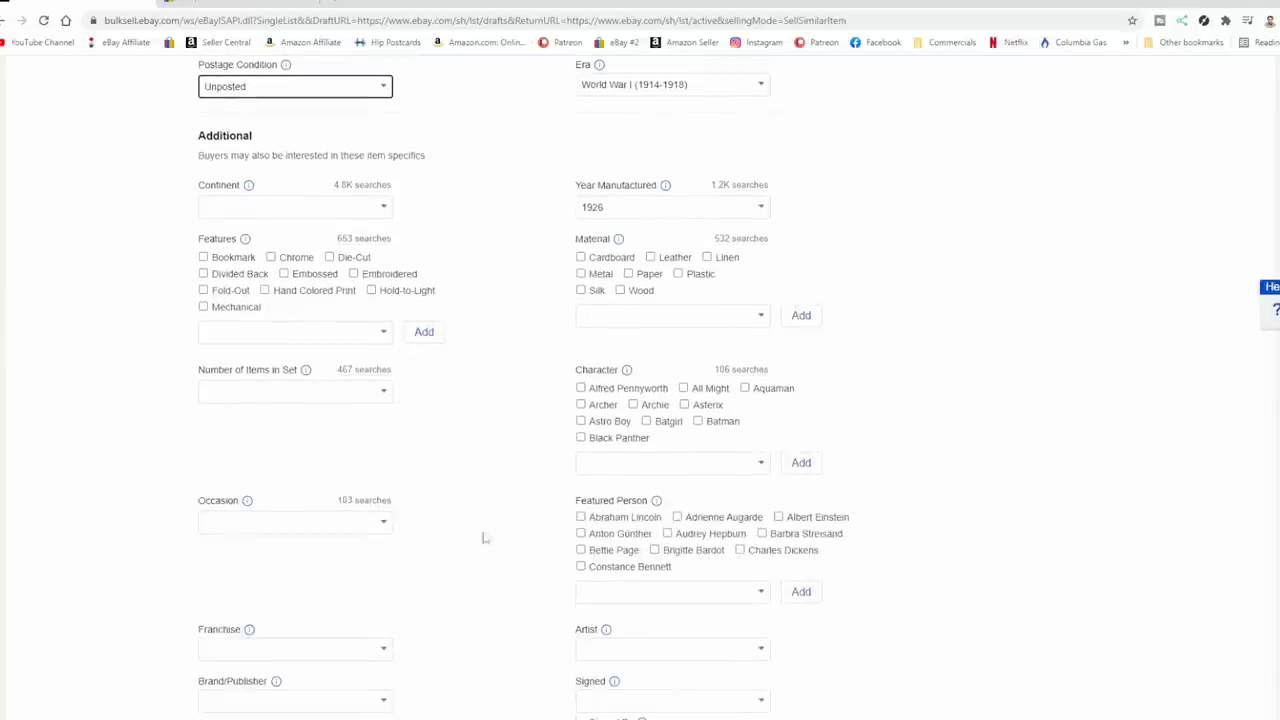
pyautogui.scroll(-2, 503, 520)
pyautogui.scroll(-4, 503, 522)
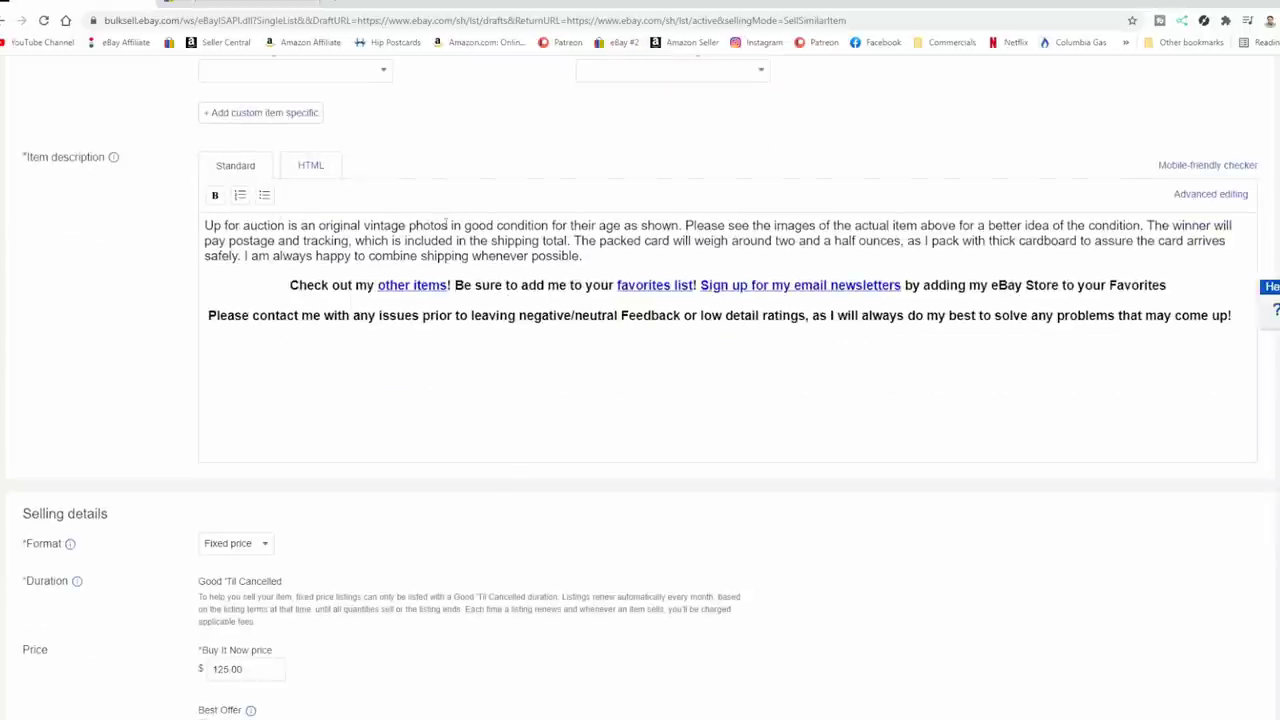
pyautogui.moveTo(449, 227); pyautogui.dragTo(413, 228)
pyautogui.write('ostcard')
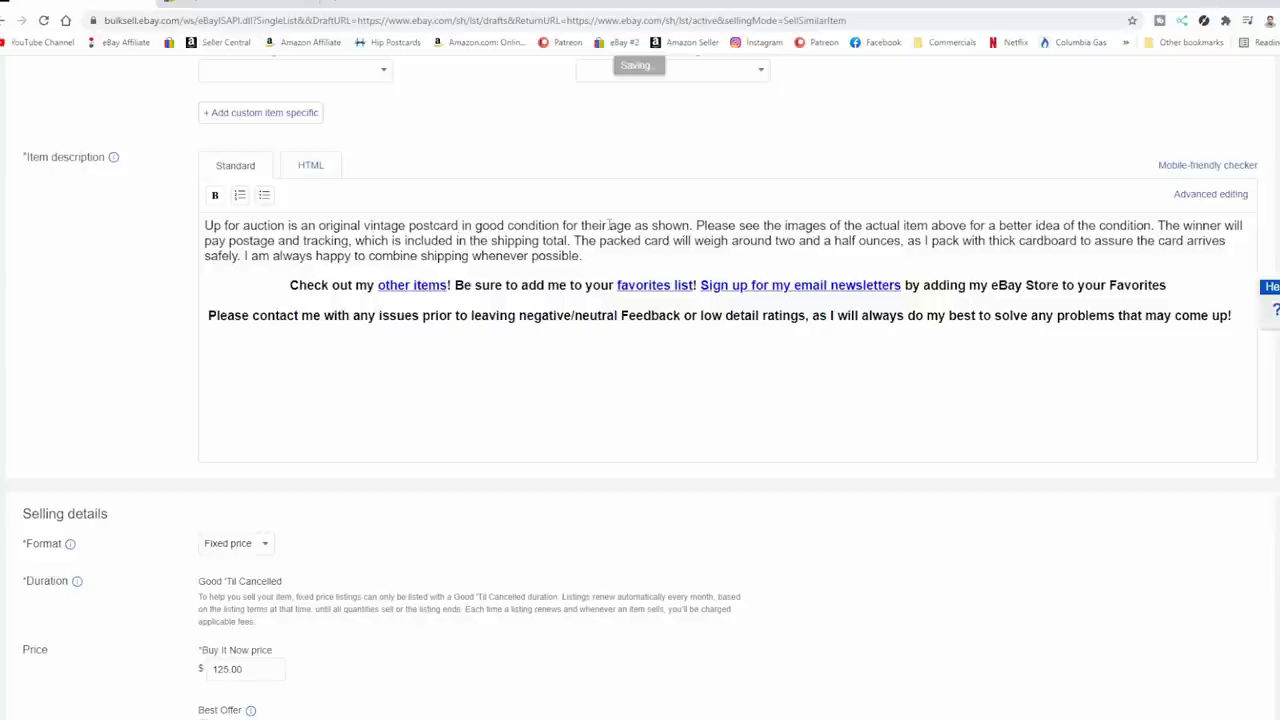
pyautogui.moveTo(606, 226); pyautogui.dragTo(578, 226)
pyautogui.write('its')
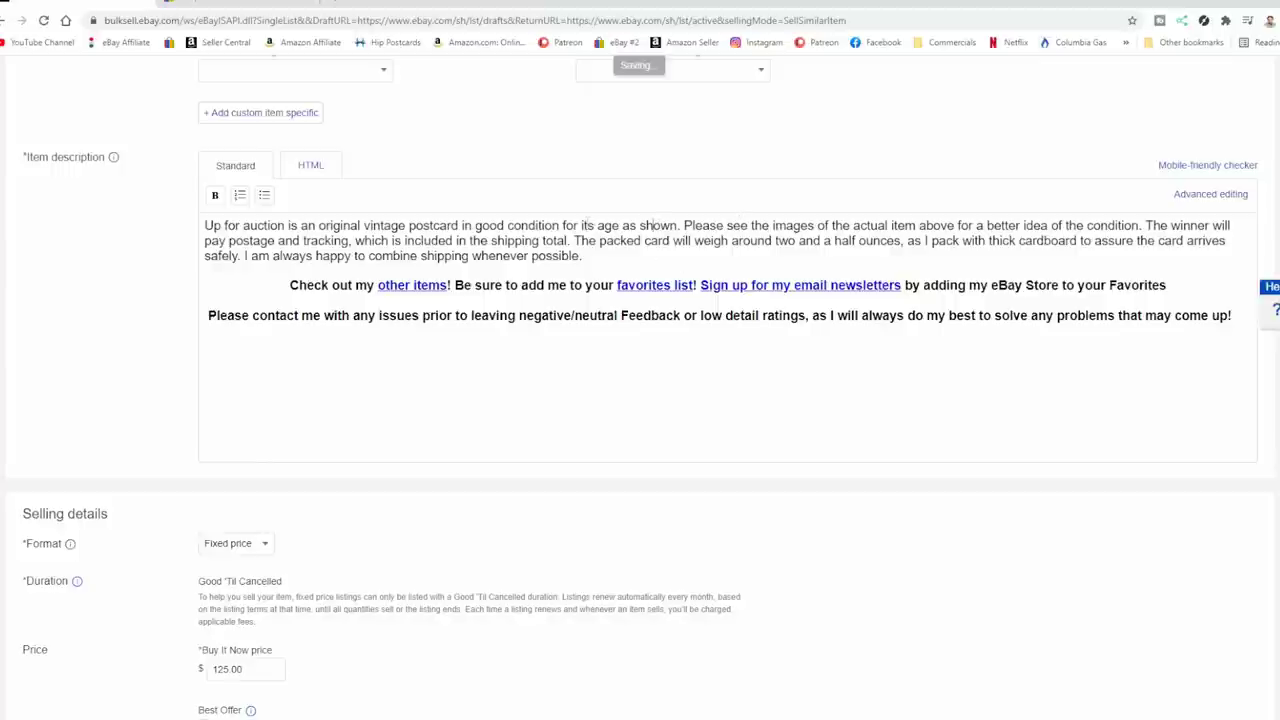
pyautogui.write("'")
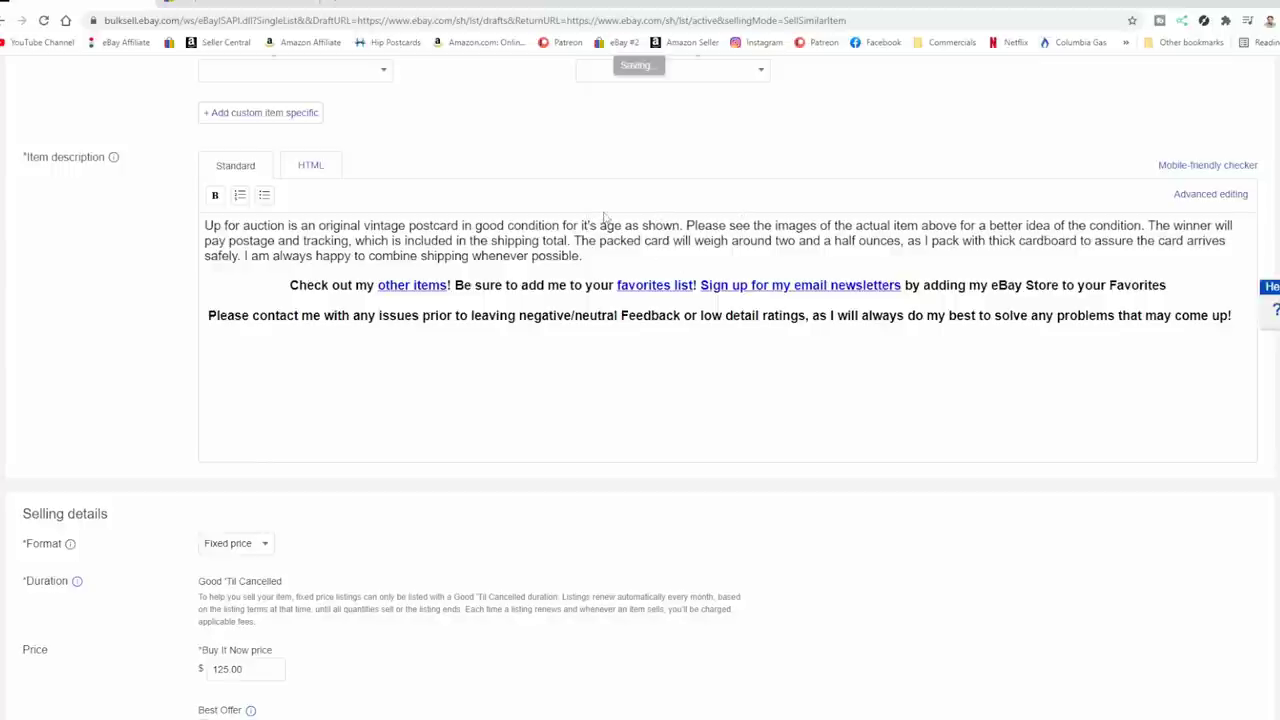
# Step: Check the rest of the listing form and publish the Wewoka postcard for sale
pyautogui.moveTo(775, 226); pyautogui.dragTo(771, 241)
pyautogui.scroll(-2, 580, 349)
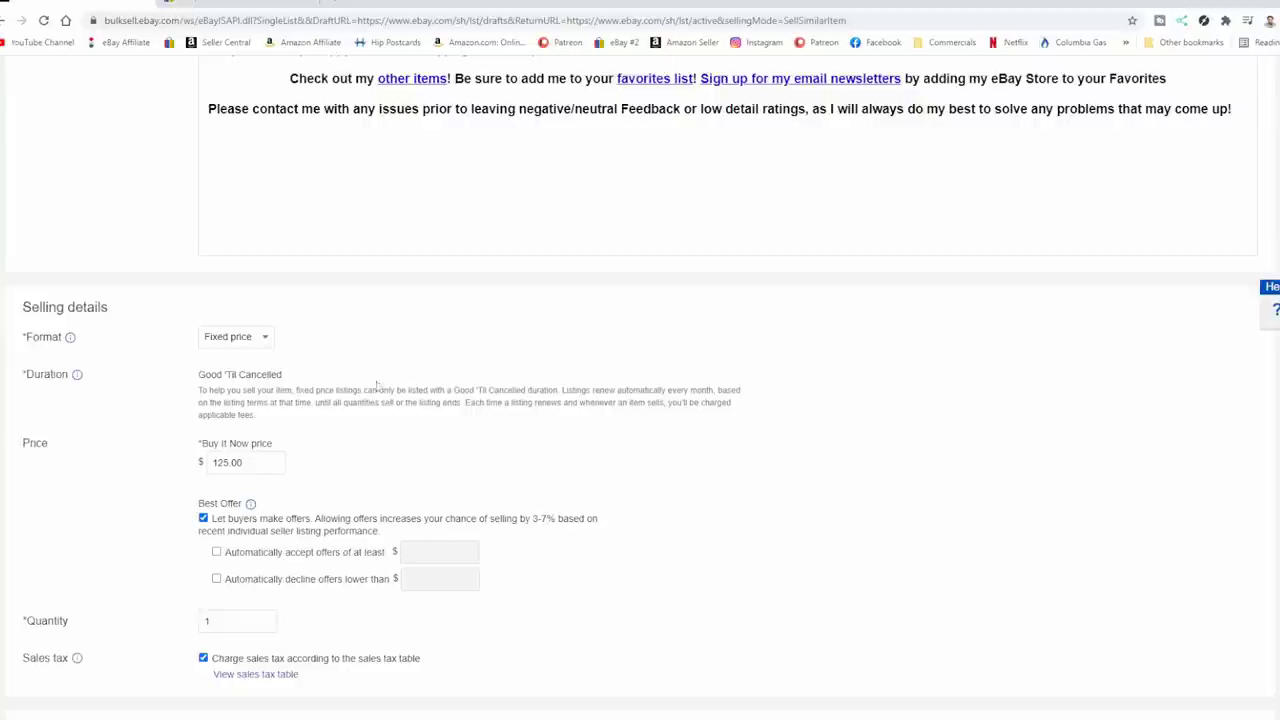
pyautogui.click(250, 4)
pyautogui.scroll(-10, 971, 610)
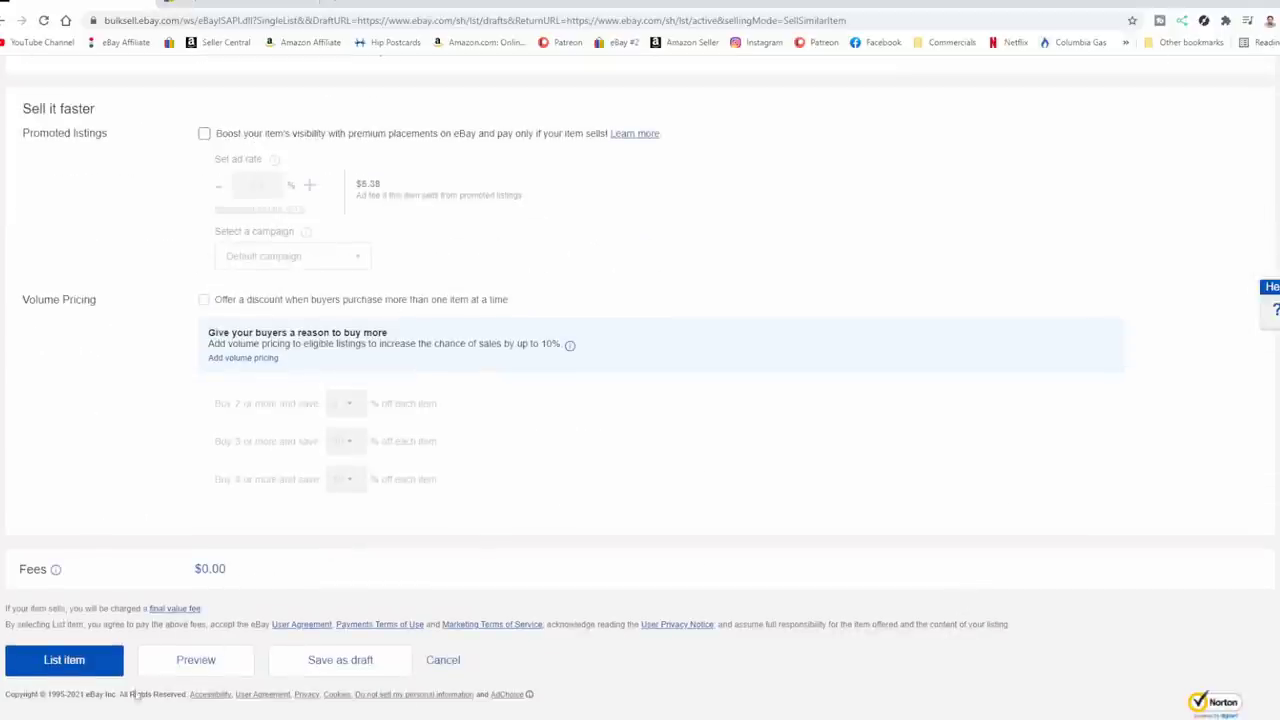
pyautogui.click(78, 668)
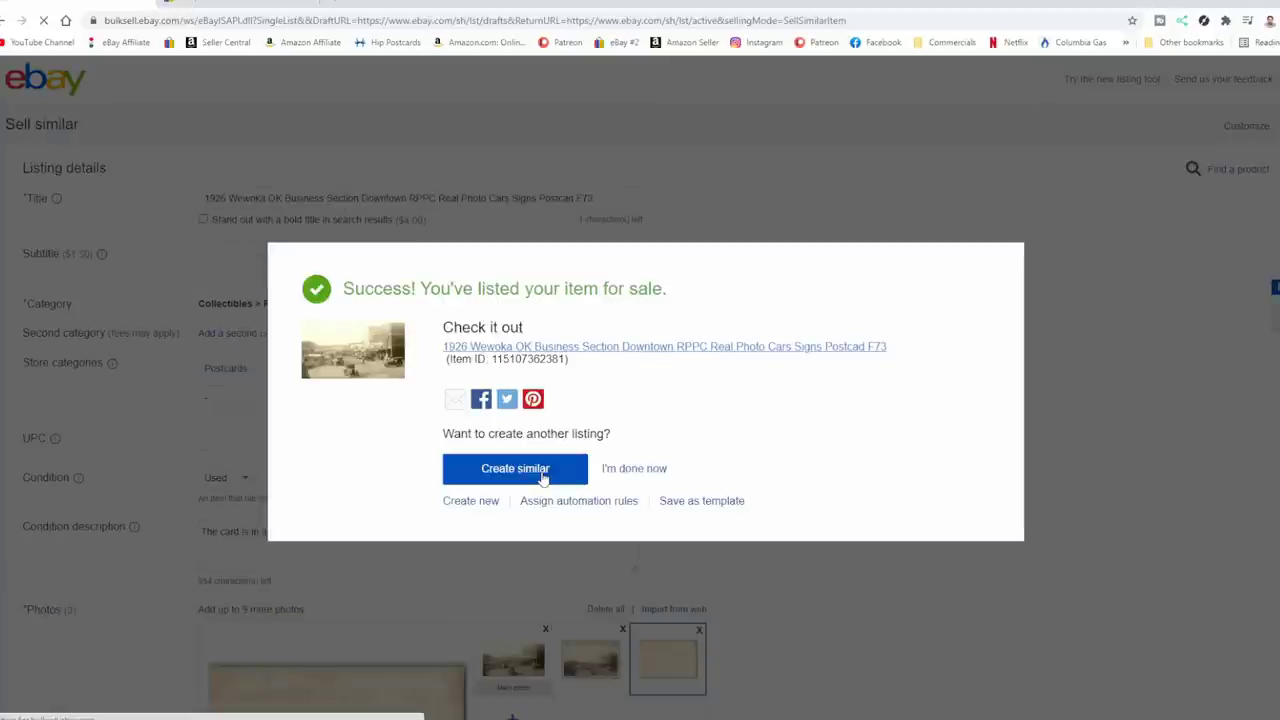
# Step: Create a similar listing, correct the misspelled word in its title to Postcard, and remove "Cars Signs"
pyautogui.click(515, 468)
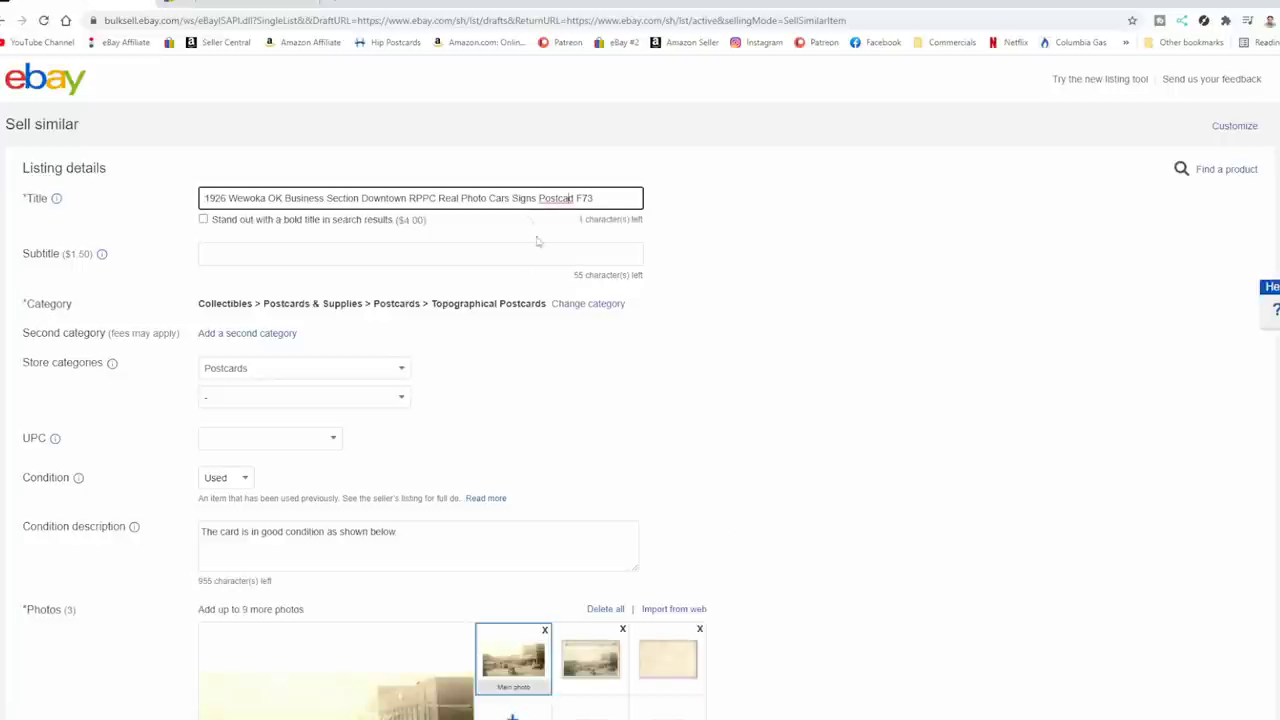
pyautogui.write('r')
pyautogui.moveTo(538, 198); pyautogui.dragTo(487, 196)
pyautogui.press('BackSpace')
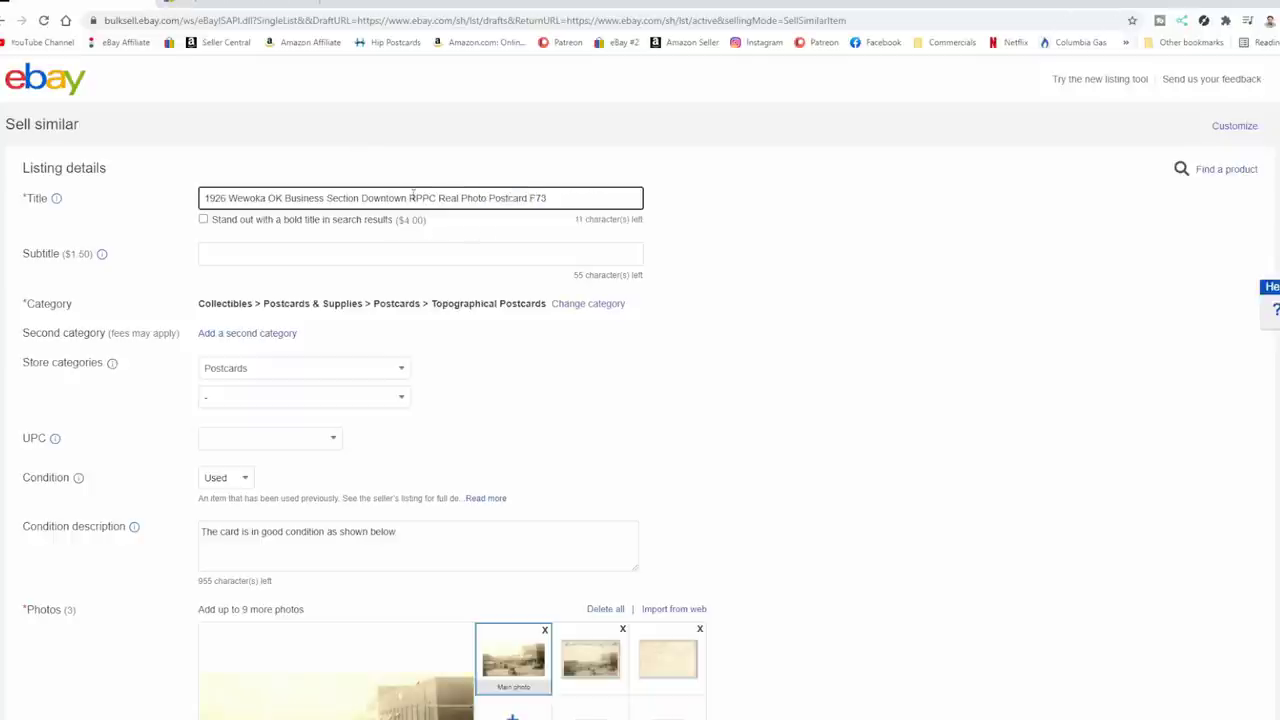
# Step: Change the title to "1920s M.E. Hospital Norton Kansas RPPC Real Photo Vintage Original Postcard F73"
pyautogui.moveTo(404, 197); pyautogui.dragTo(221, 198)
pyautogui.write('0')
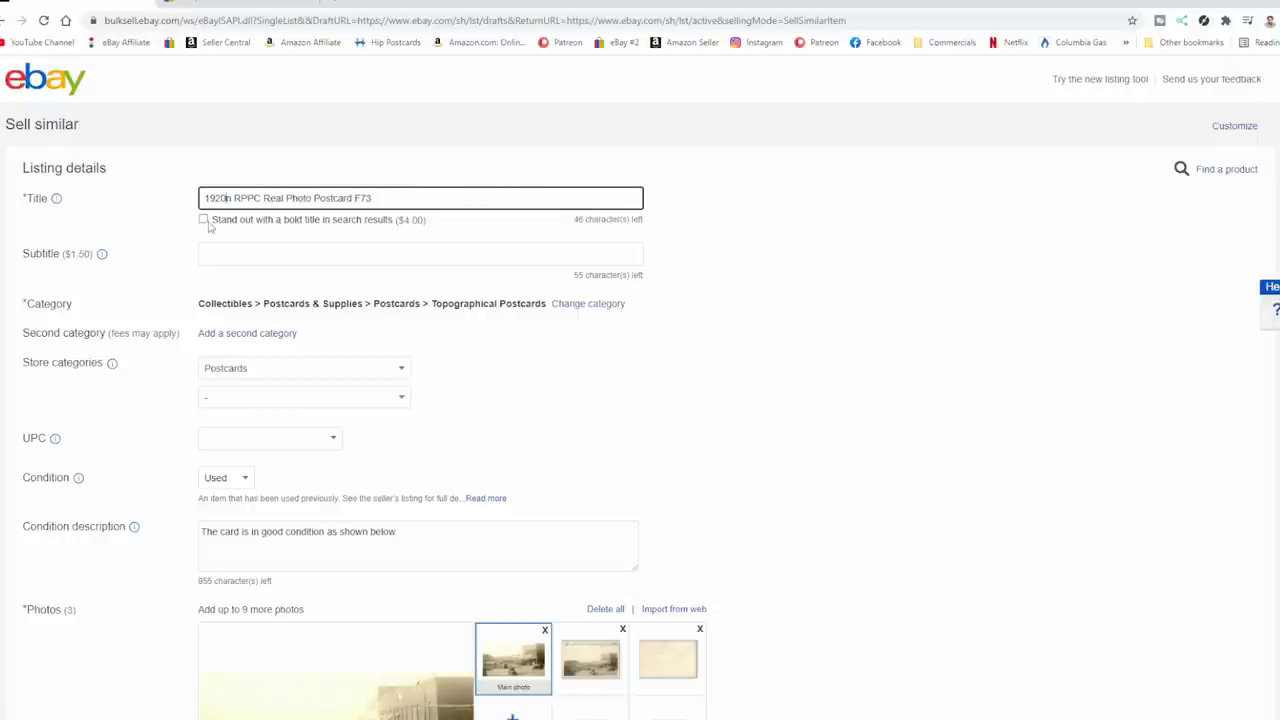
pyautogui.write('s')
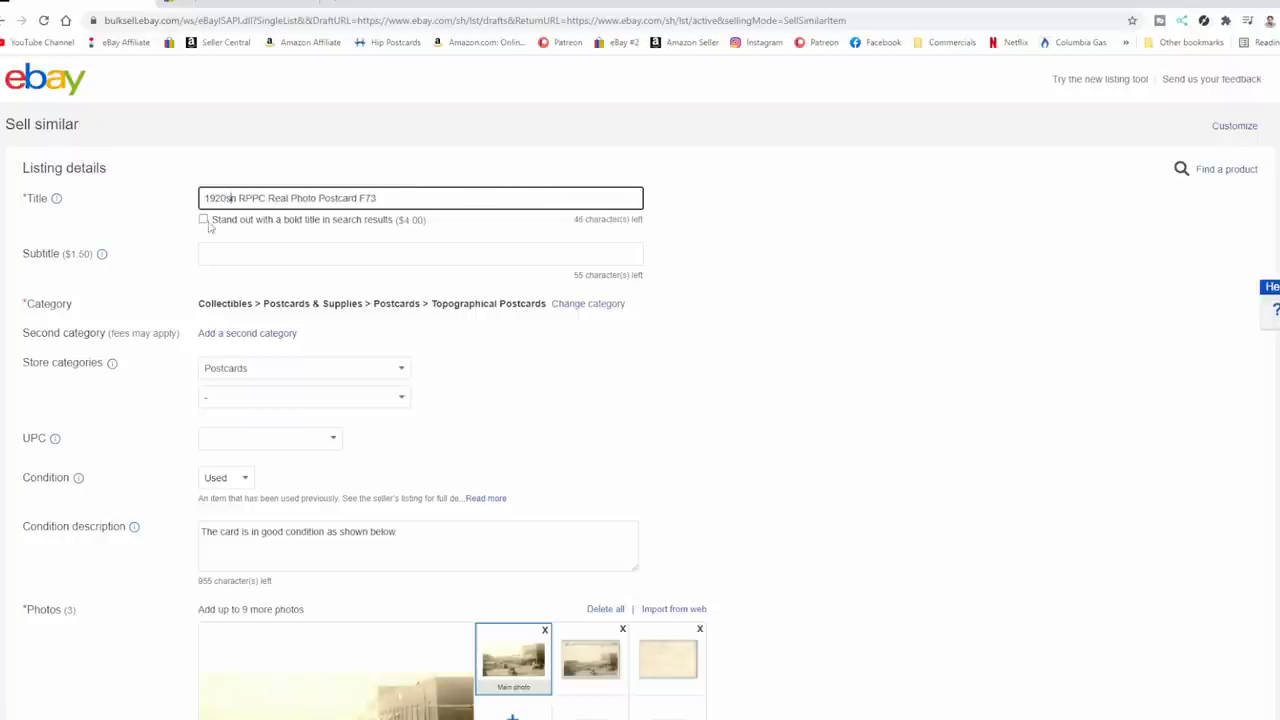
pyautogui.write('M.E. H')
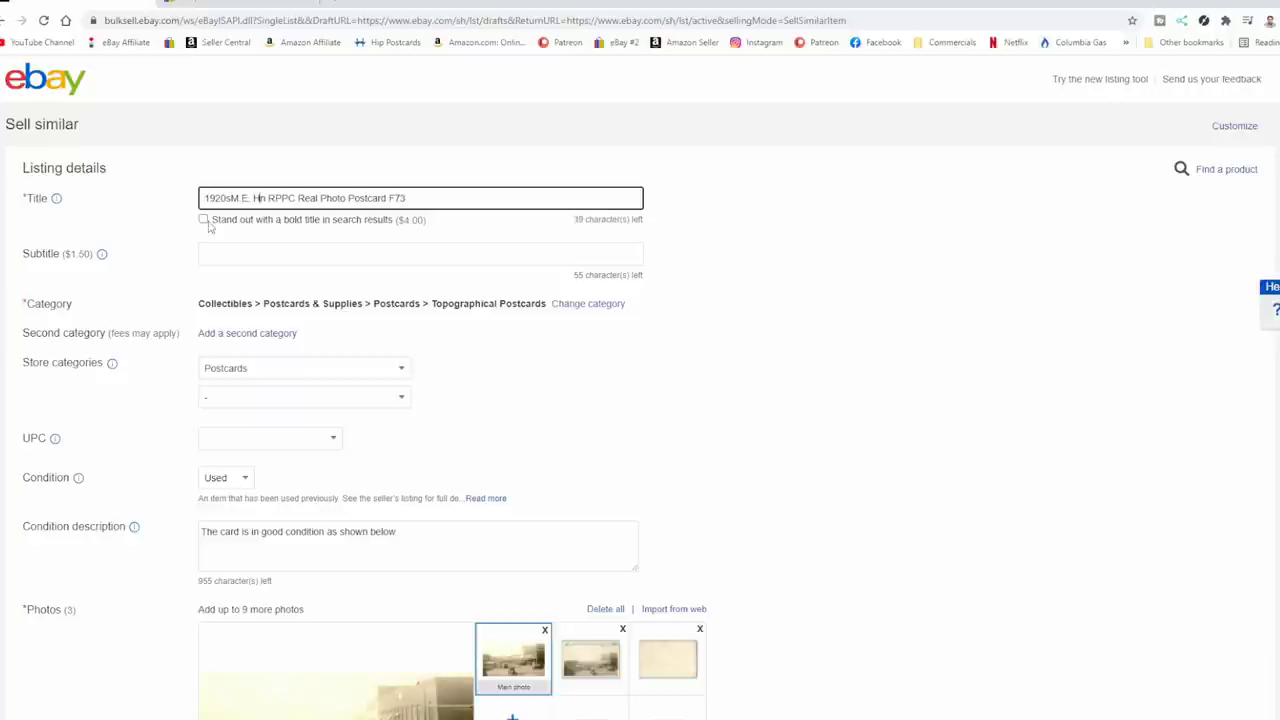
pyautogui.write('ospita')
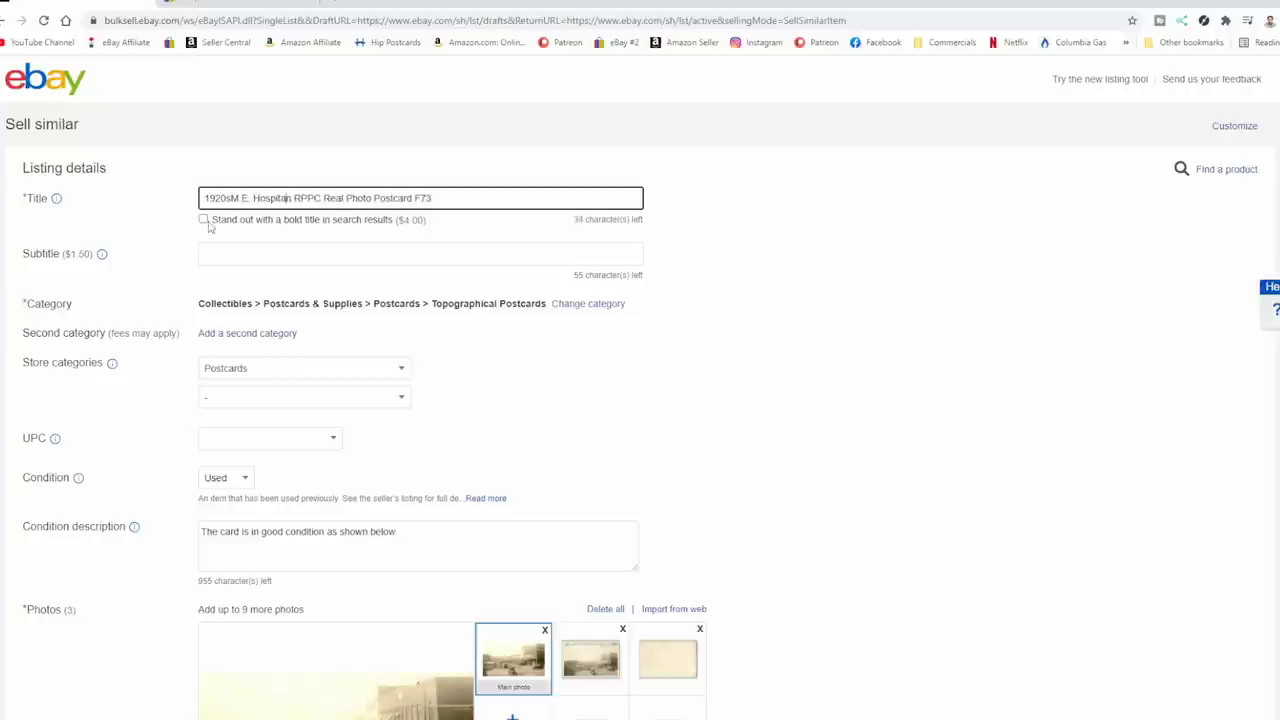
pyautogui.write('l')
pyautogui.press('BackSpace')
pyautogui.write('Norton Ka')
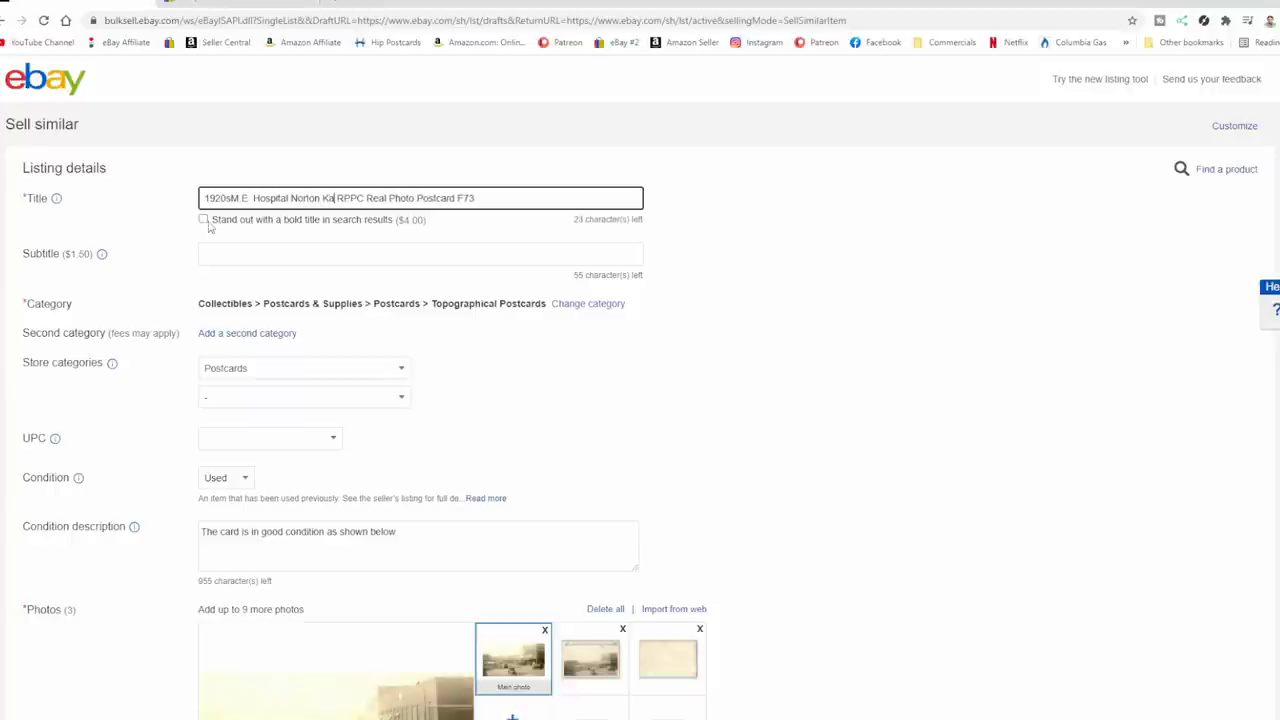
pyautogui.write('nsas')
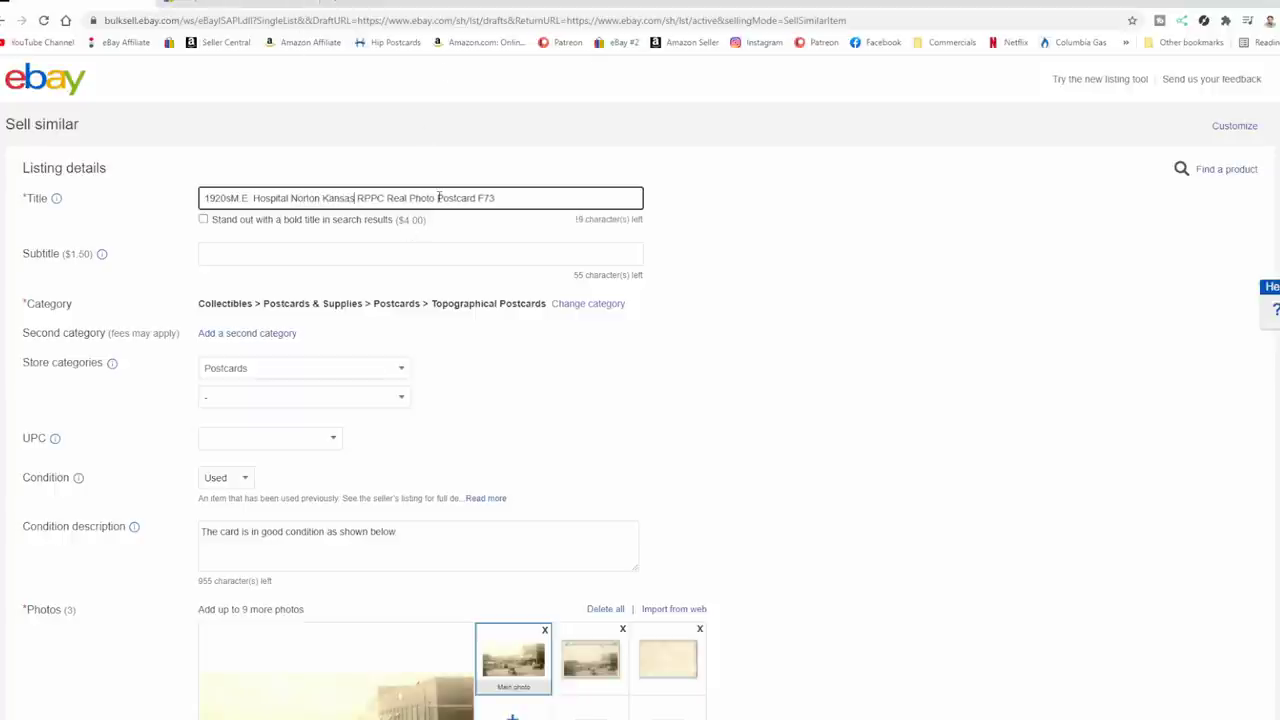
pyautogui.click(231, 196)
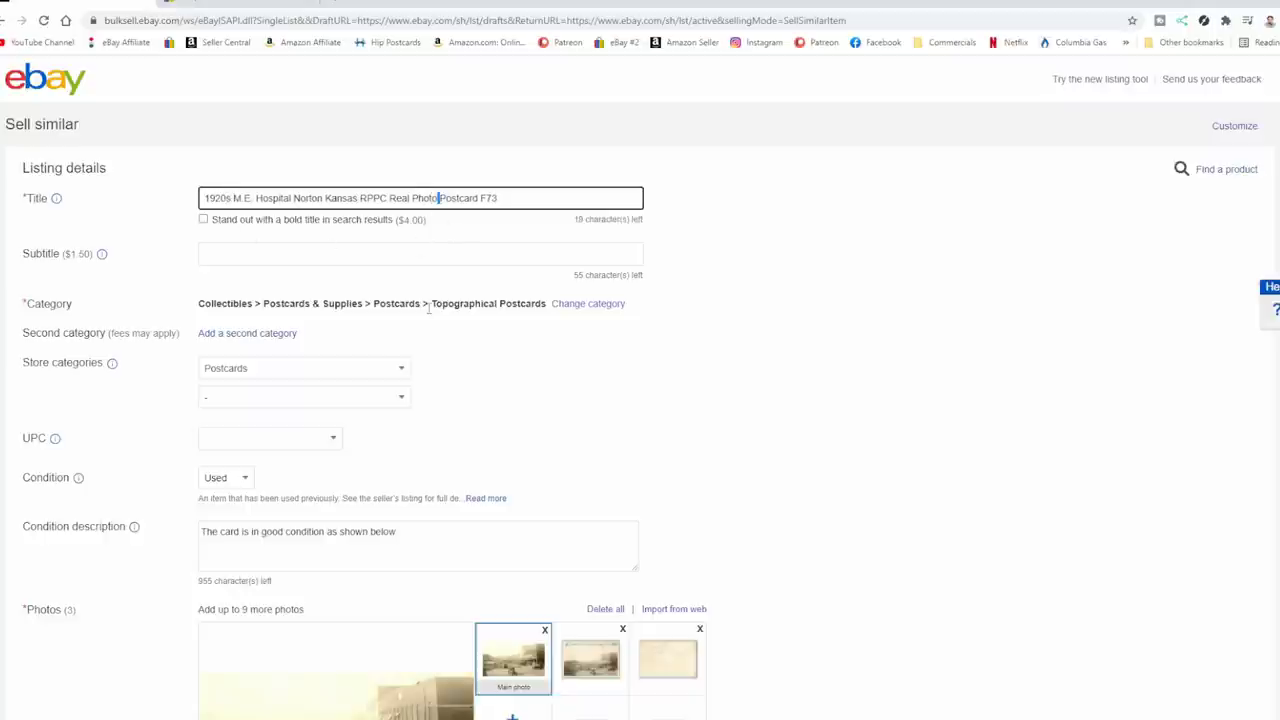
pyautogui.write('Vintage Original')
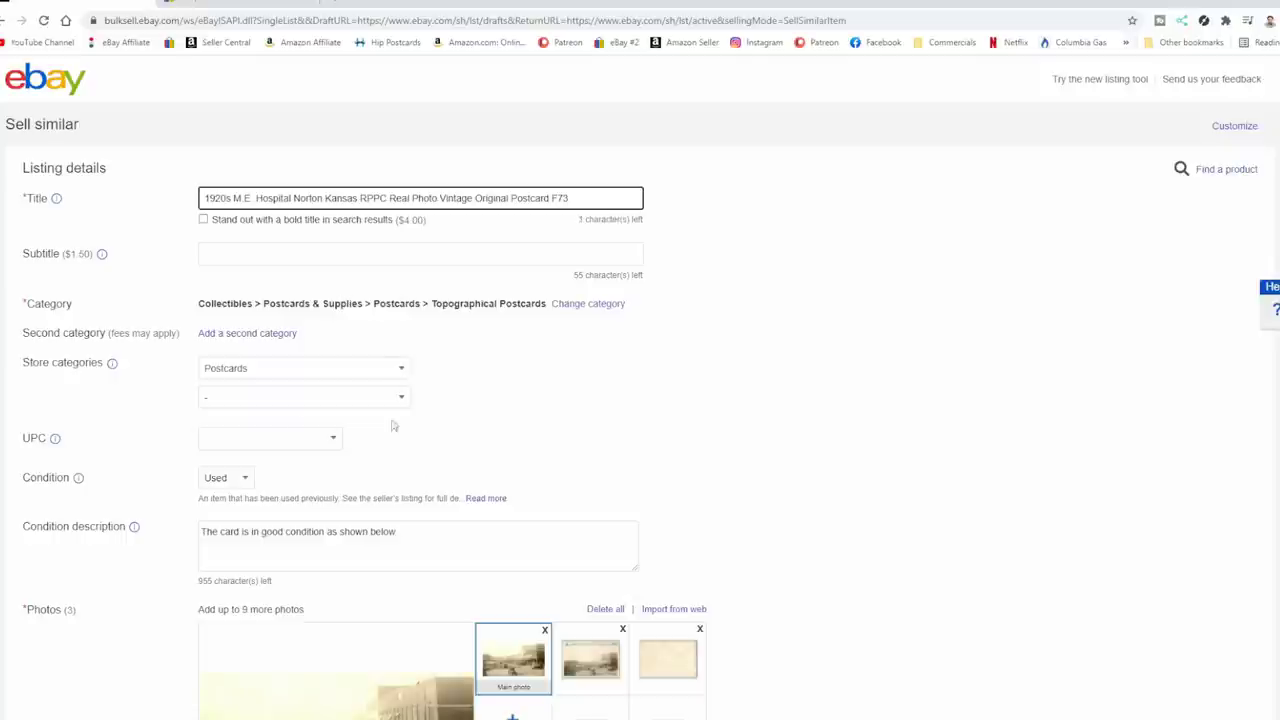
# Step: Delete all the copied photos and upload the hospital postcard's front and back scans, img20211122_16514510 and img20211122_16514838
pyautogui.scroll(-2, 371, 547)
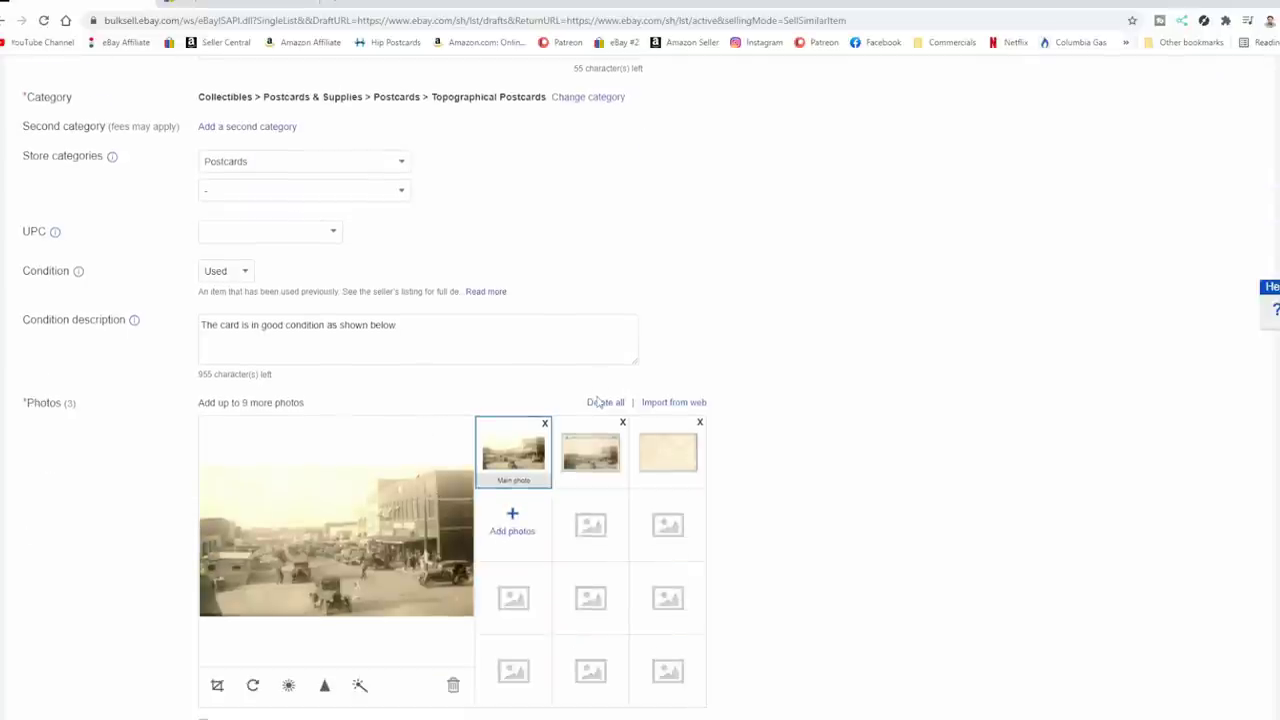
pyautogui.click(596, 404)
pyautogui.click(326, 556)
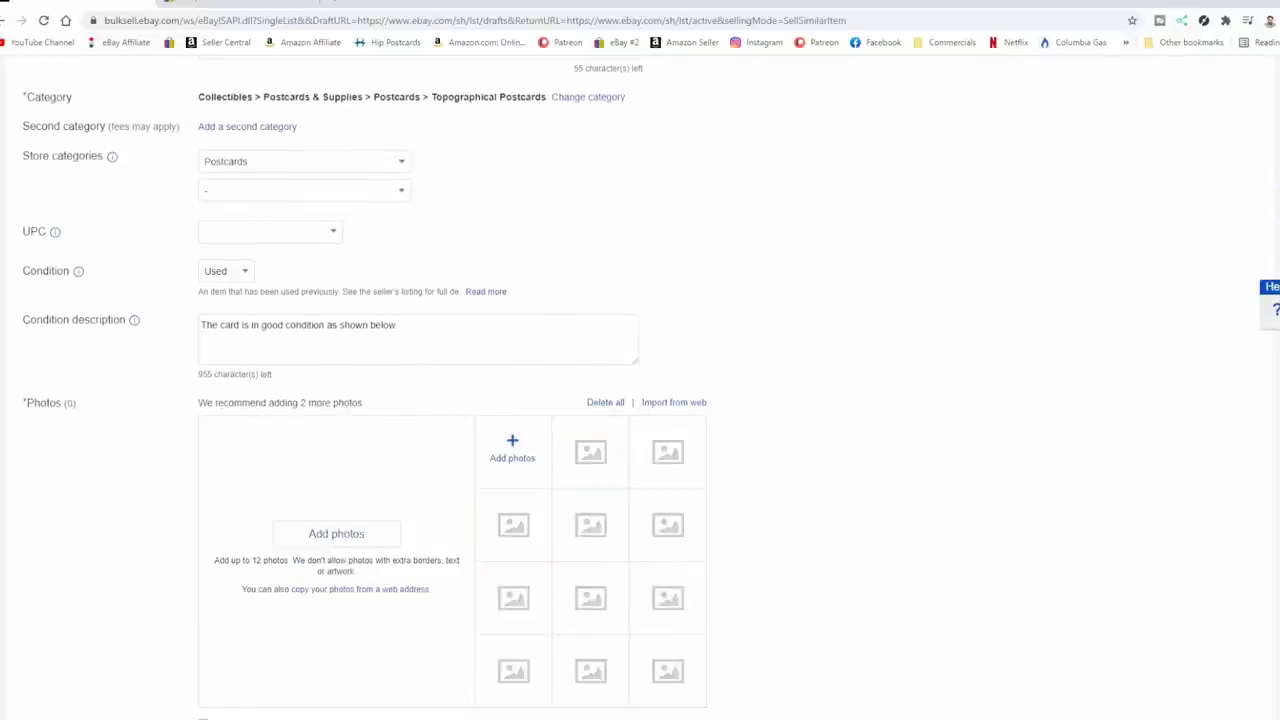
pyautogui.click(521, 447)
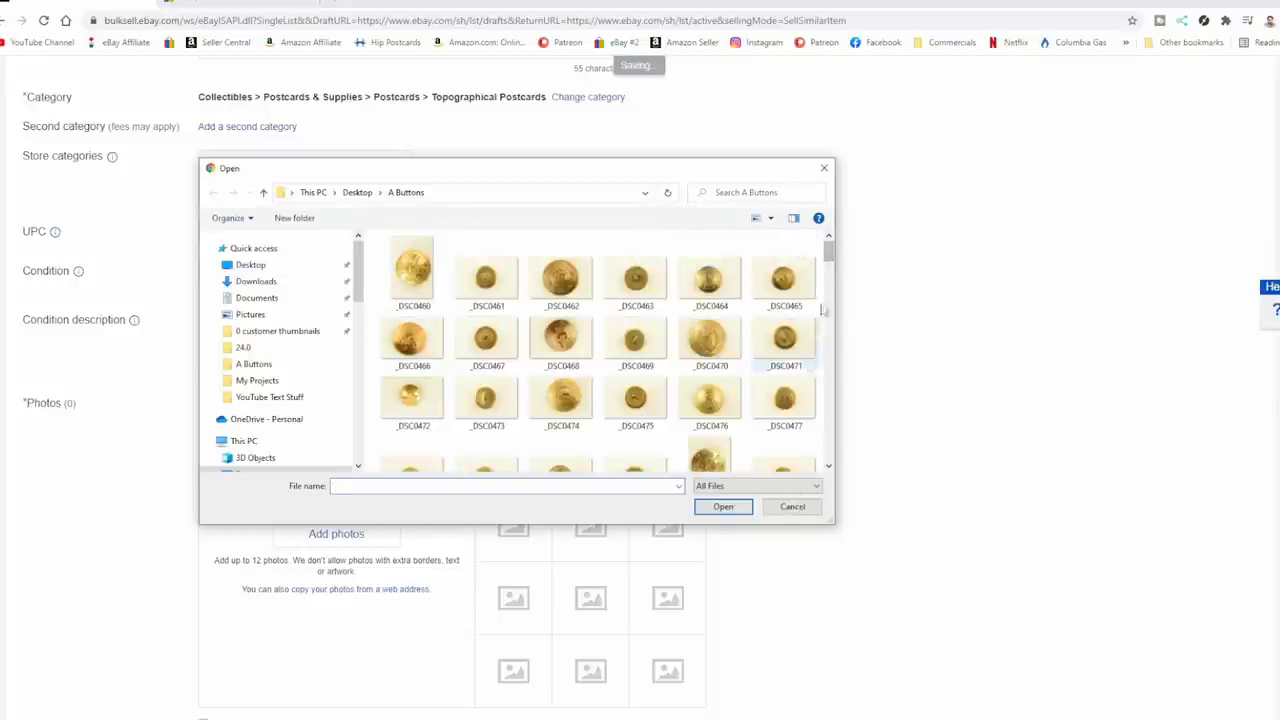
pyautogui.moveTo(831, 258); pyautogui.dragTo(829, 445)
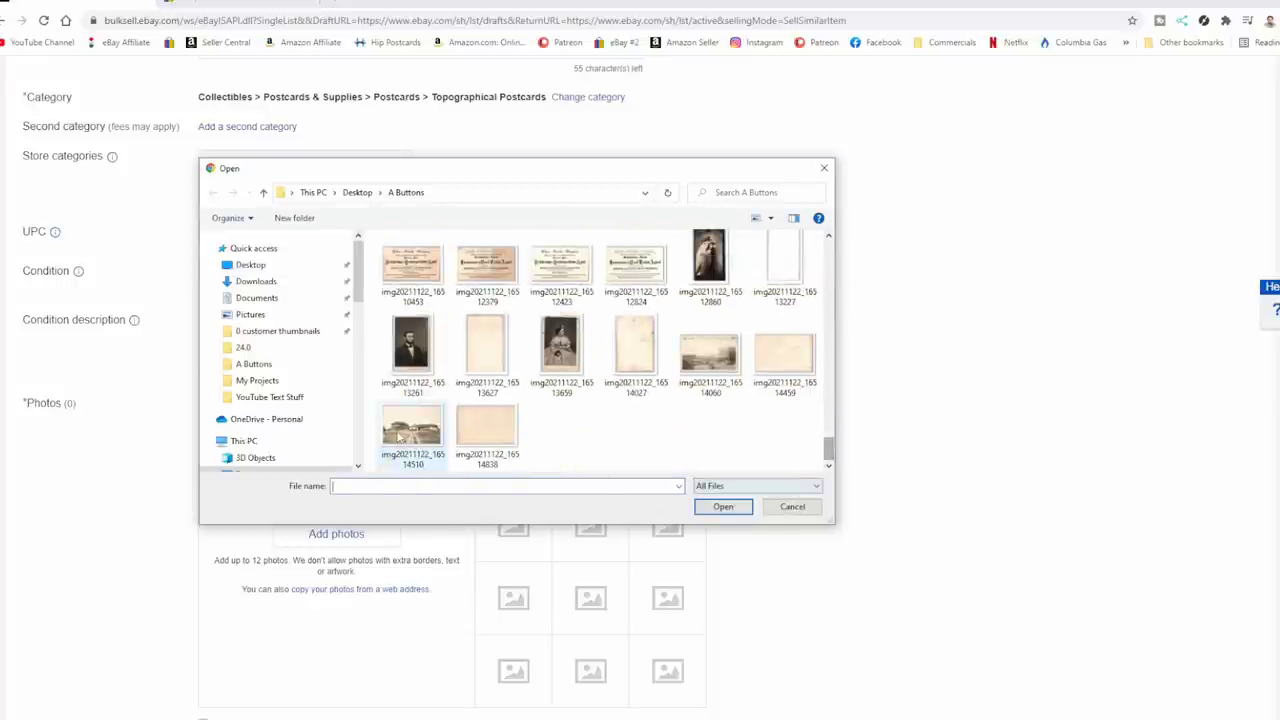
pyautogui.click(411, 430)
pyautogui.keyDown('ctrl'); pyautogui.click(484, 430); pyautogui.keyUp('ctrl')
pyautogui.click(723, 506)
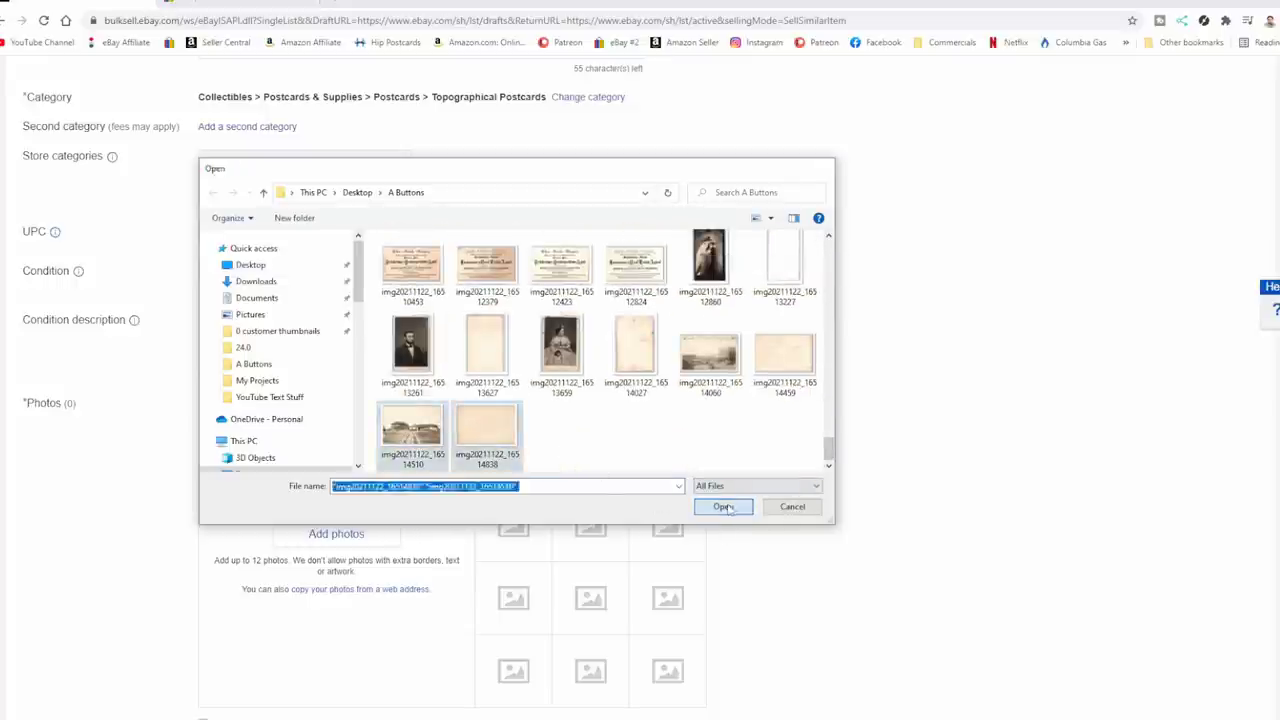
# Step: Upload the front scan img20211122_16514510 a second time and make that copy the main photo
pyautogui.click(671, 444)
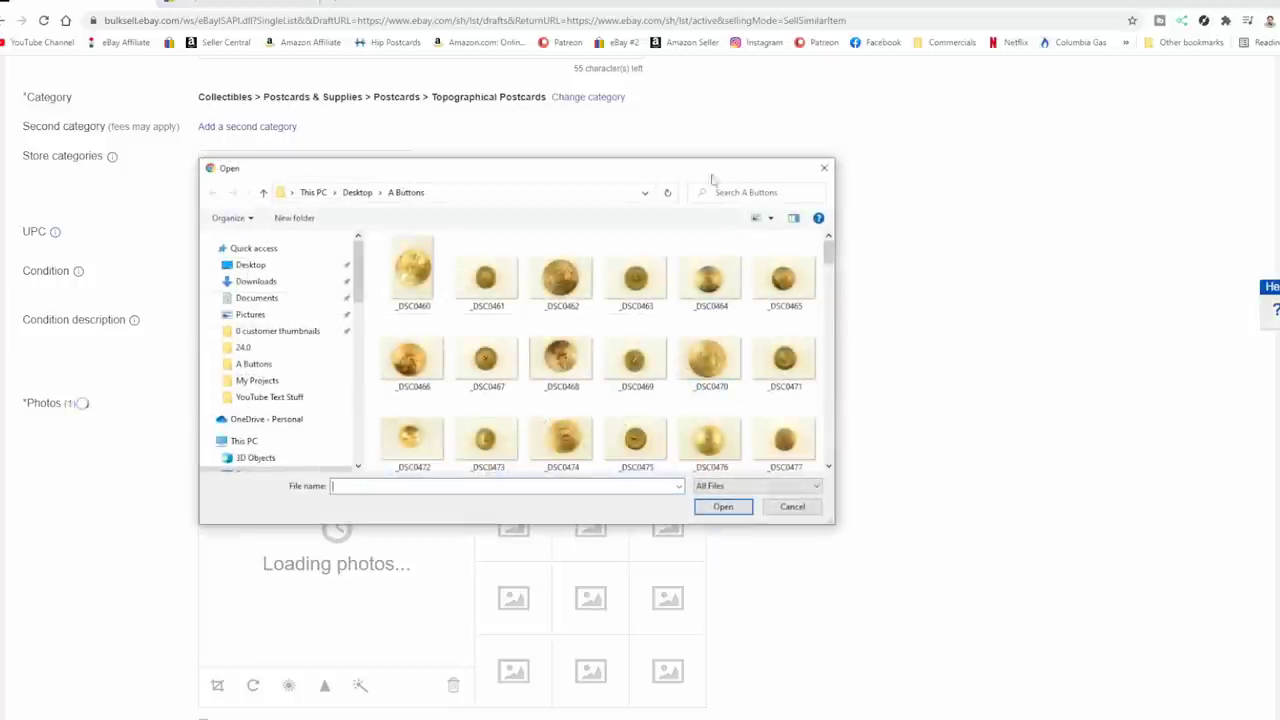
pyautogui.moveTo(829, 255); pyautogui.dragTo(827, 468)
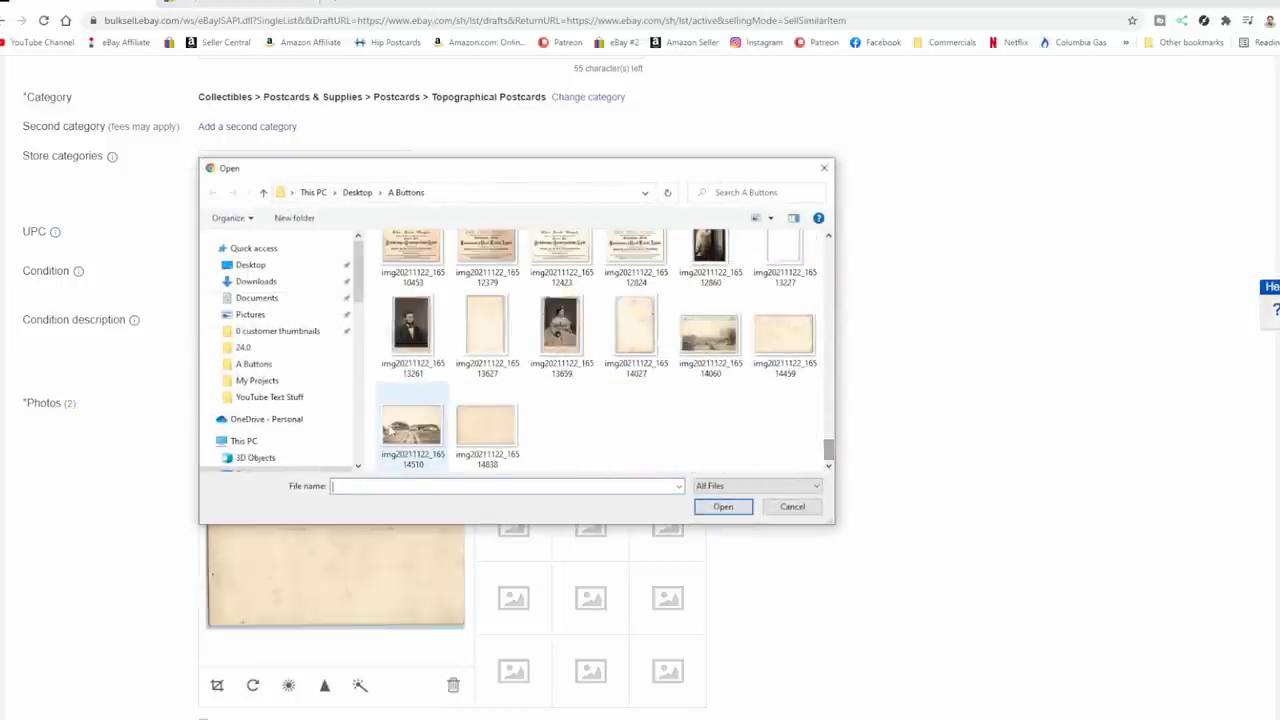
pyautogui.doubleClick(411, 430)
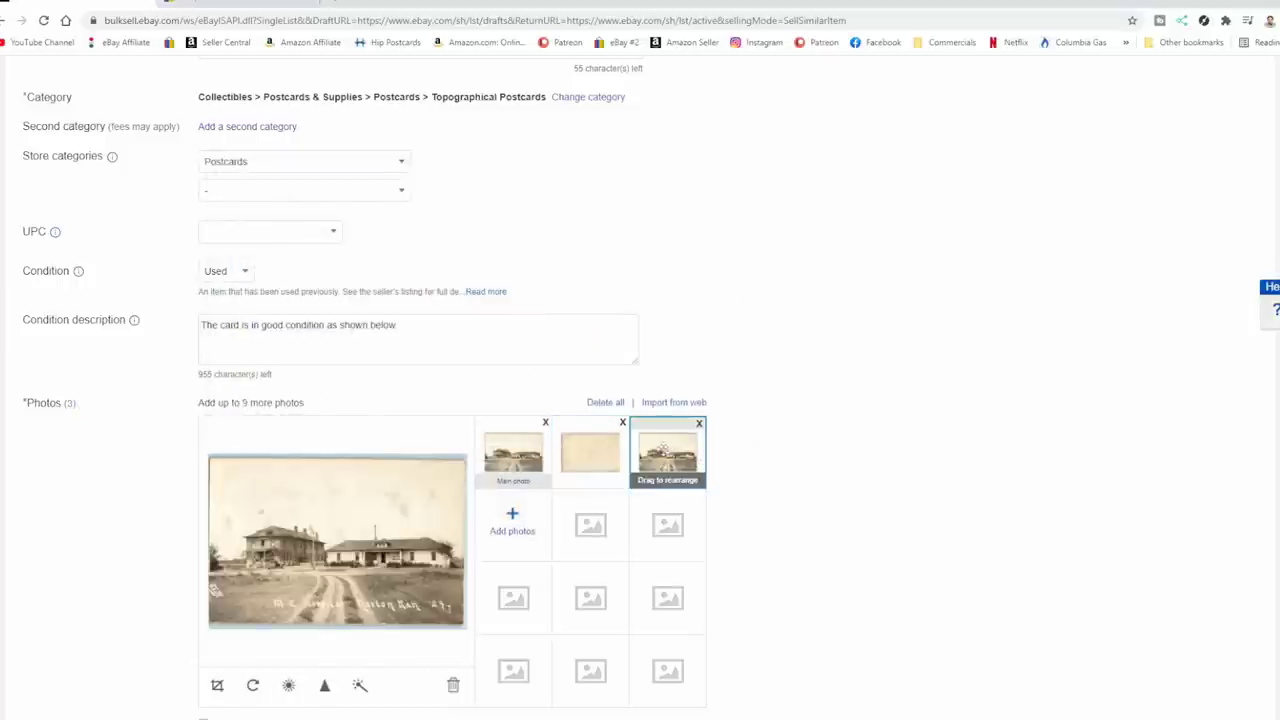
pyautogui.moveTo(668, 455); pyautogui.dragTo(510, 465)
# Step: Crop the main photo closely around the hospital buildings and handwritten caption, and save it
pyautogui.scroll(-3, 508, 482)
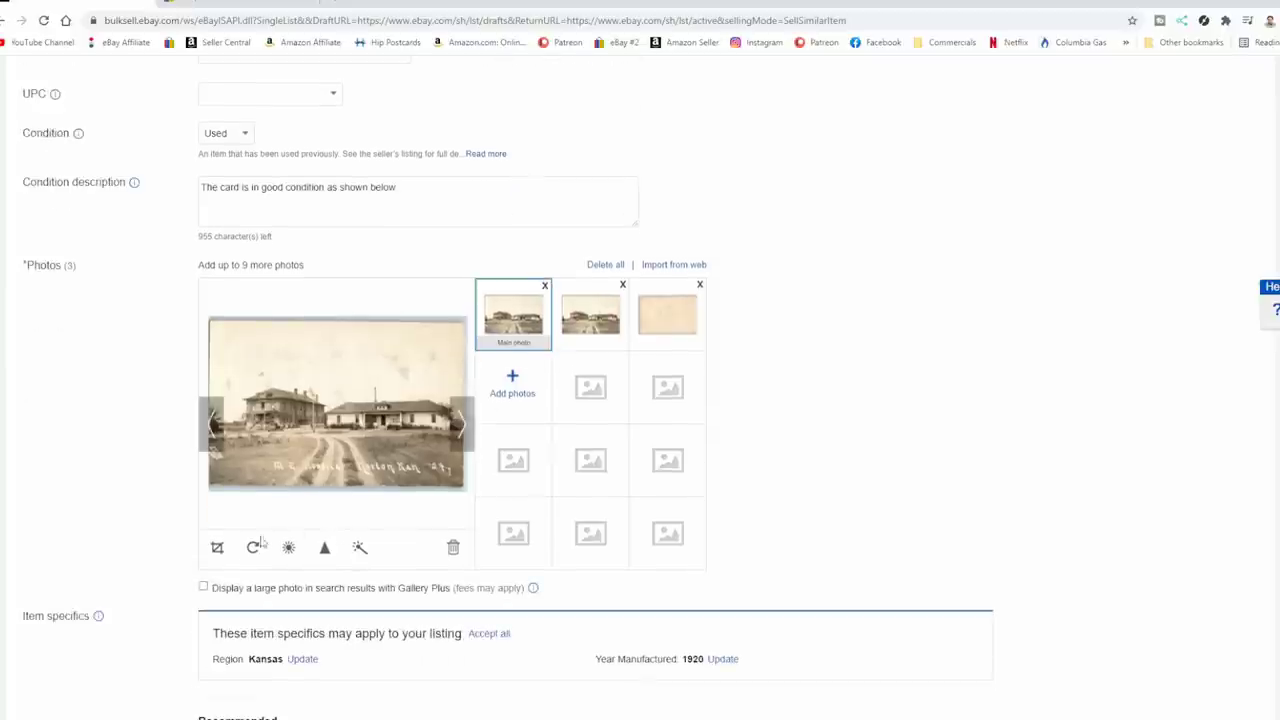
pyautogui.click(217, 547)
pyautogui.moveTo(280, 383); pyautogui.dragTo(455, 383)
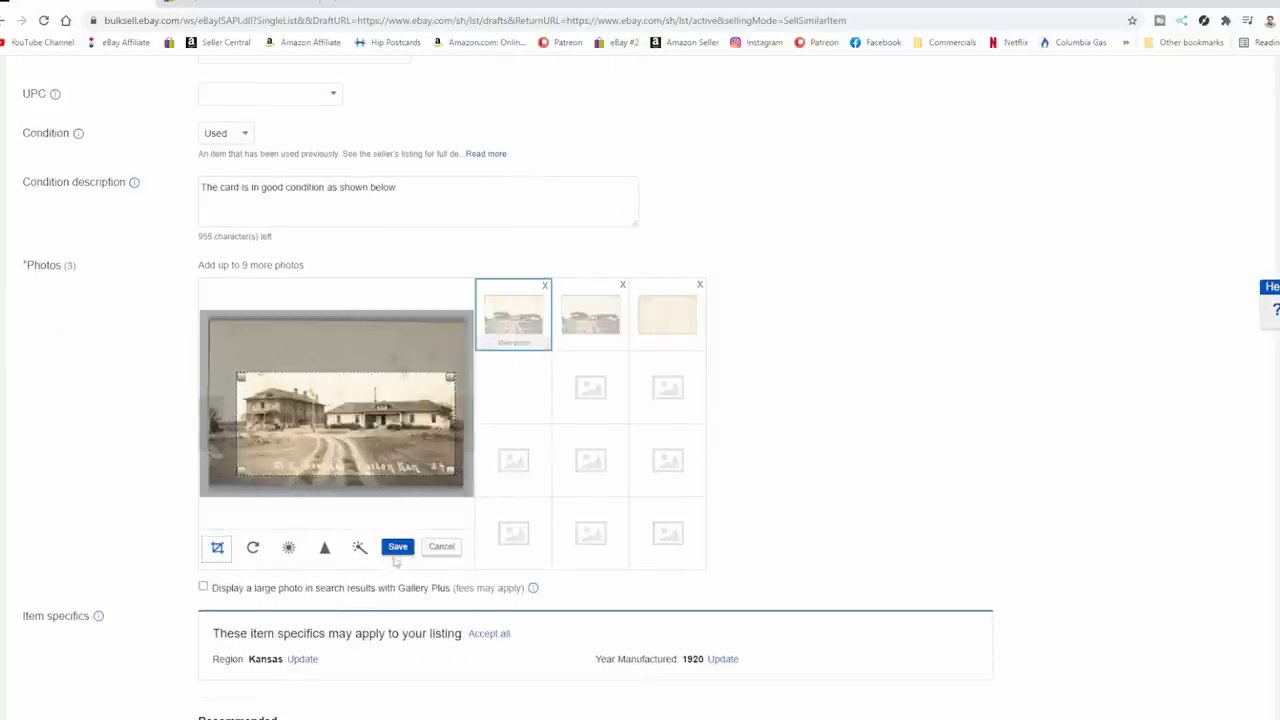
pyautogui.click(288, 548)
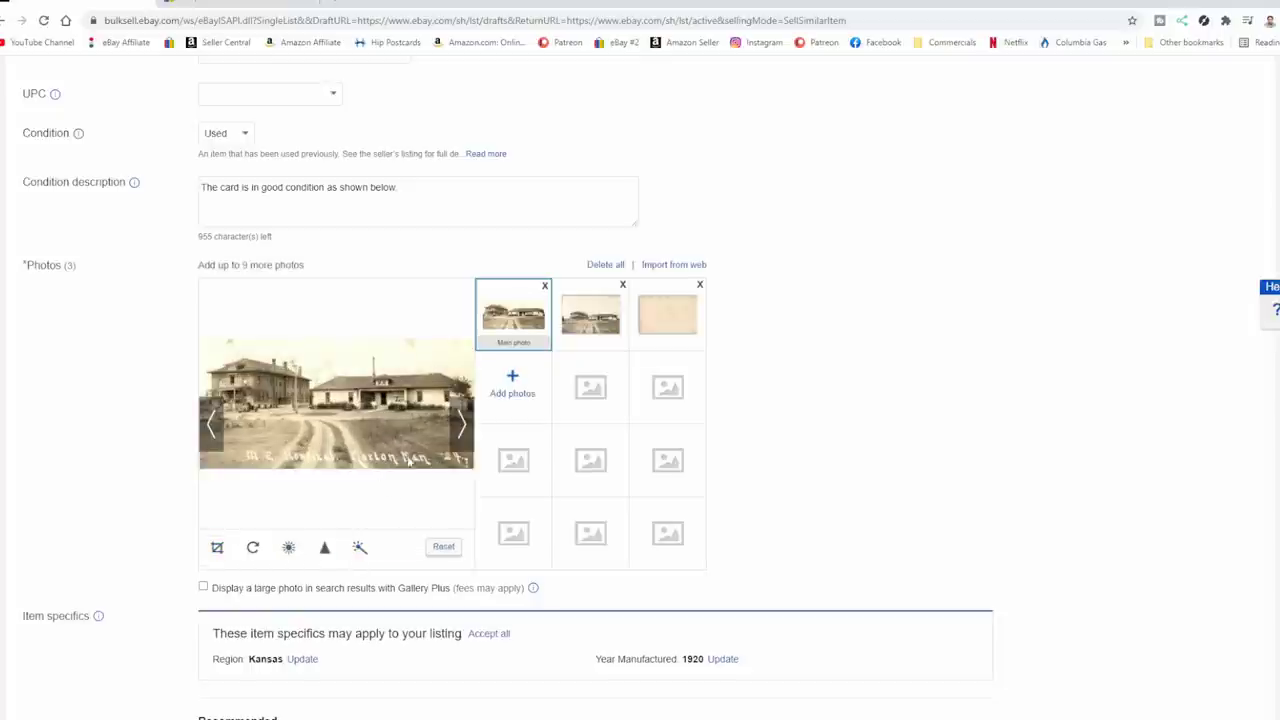
# Step: Accept Kansas as the region in the item specifics and set the city to Norton
pyautogui.scroll(-1, 960, 328)
pyautogui.scroll(-2, 960, 328)
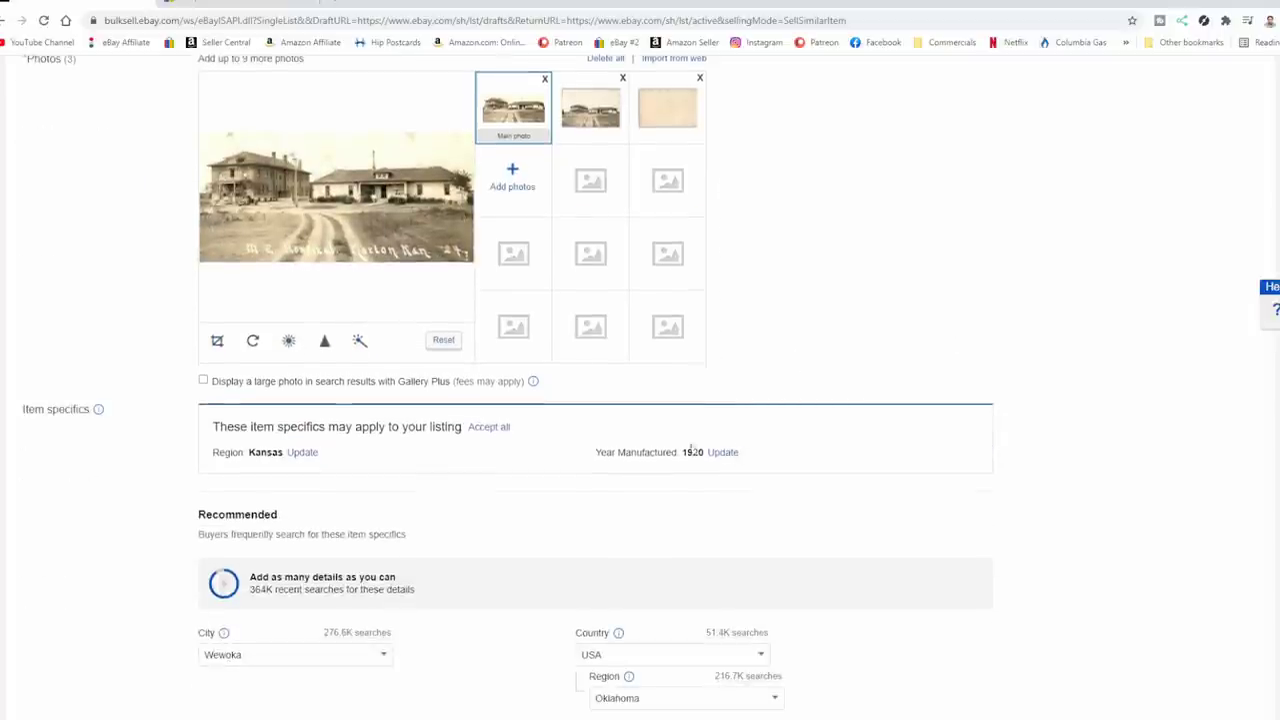
pyautogui.click(302, 453)
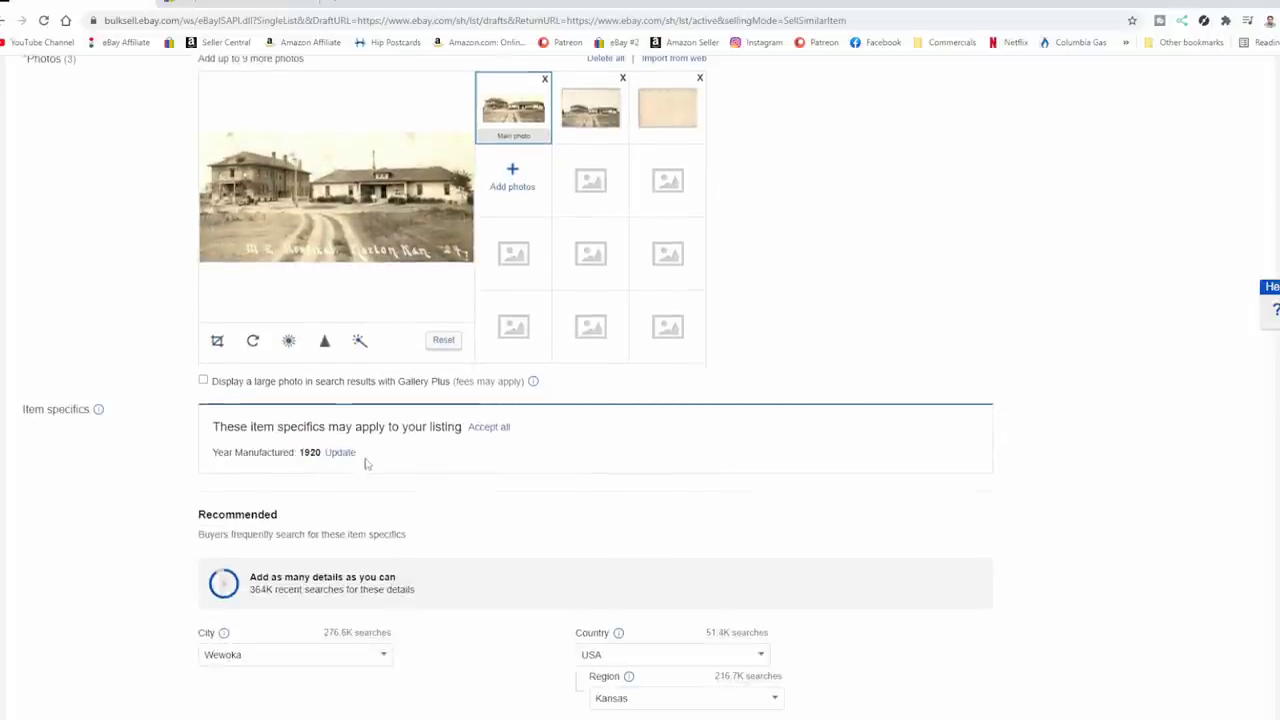
pyautogui.doubleClick(260, 654)
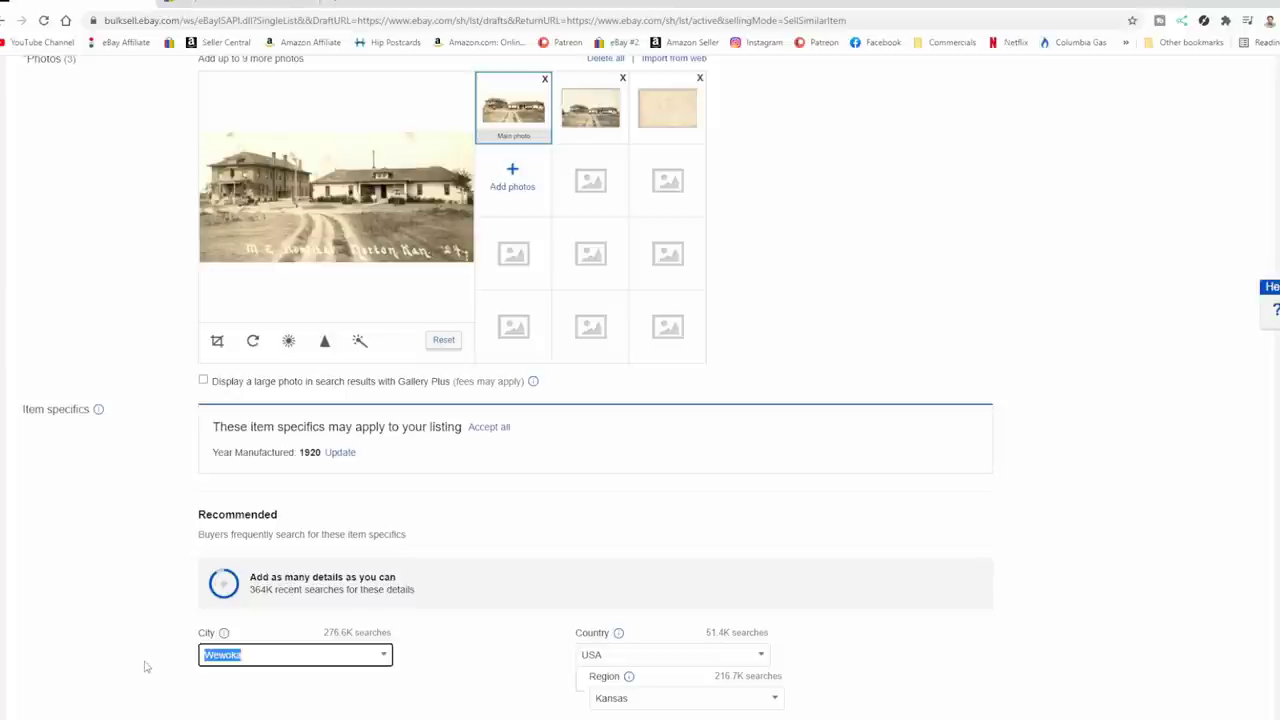
pyautogui.write('Norton')
pyautogui.click(522, 608)
# Step: Replace the Main Street theme in the item specifics with a custom theme named Hospital
pyautogui.scroll(-2, 522, 608)
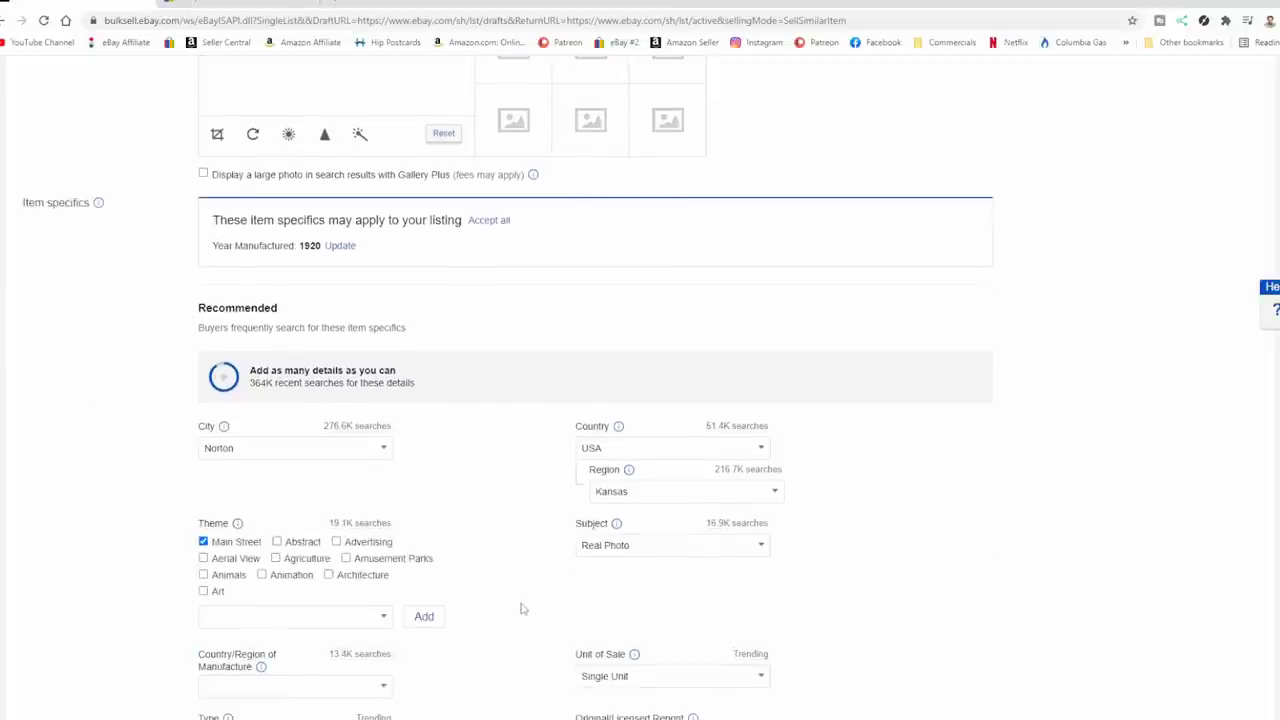
pyautogui.click(203, 541)
pyautogui.click(220, 620)
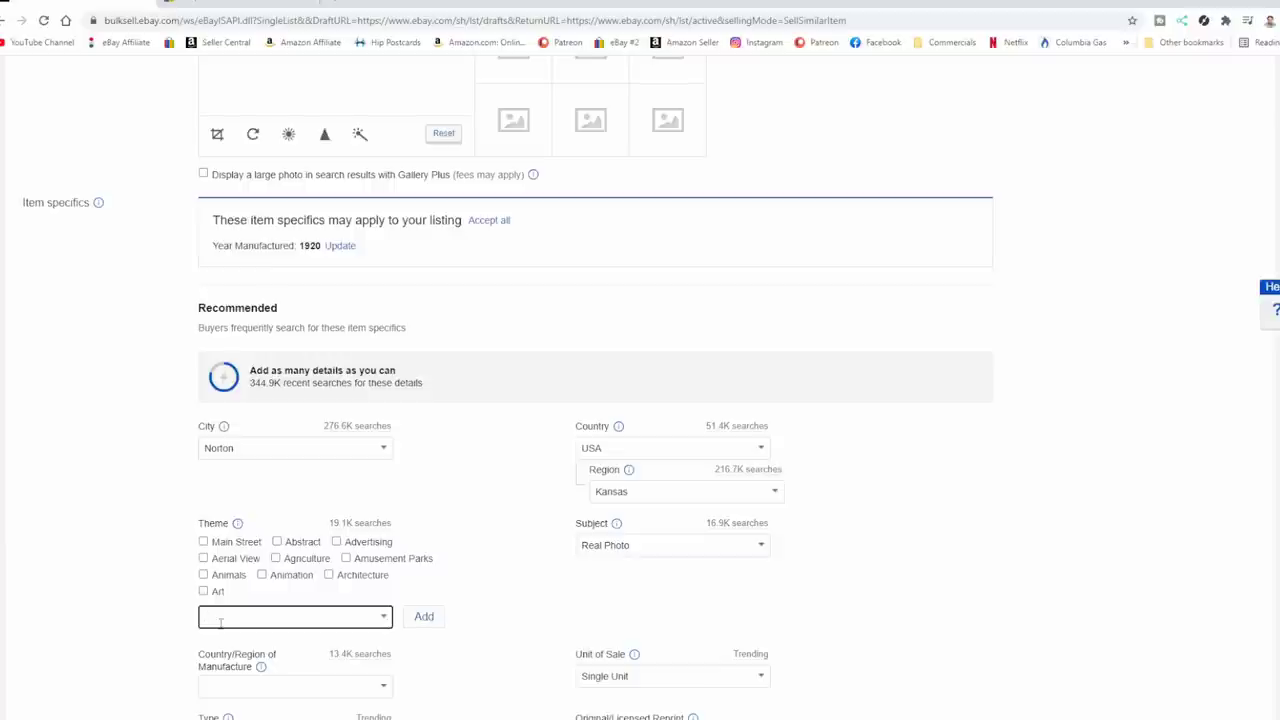
pyautogui.write('Hospital')
pyautogui.click(423, 616)
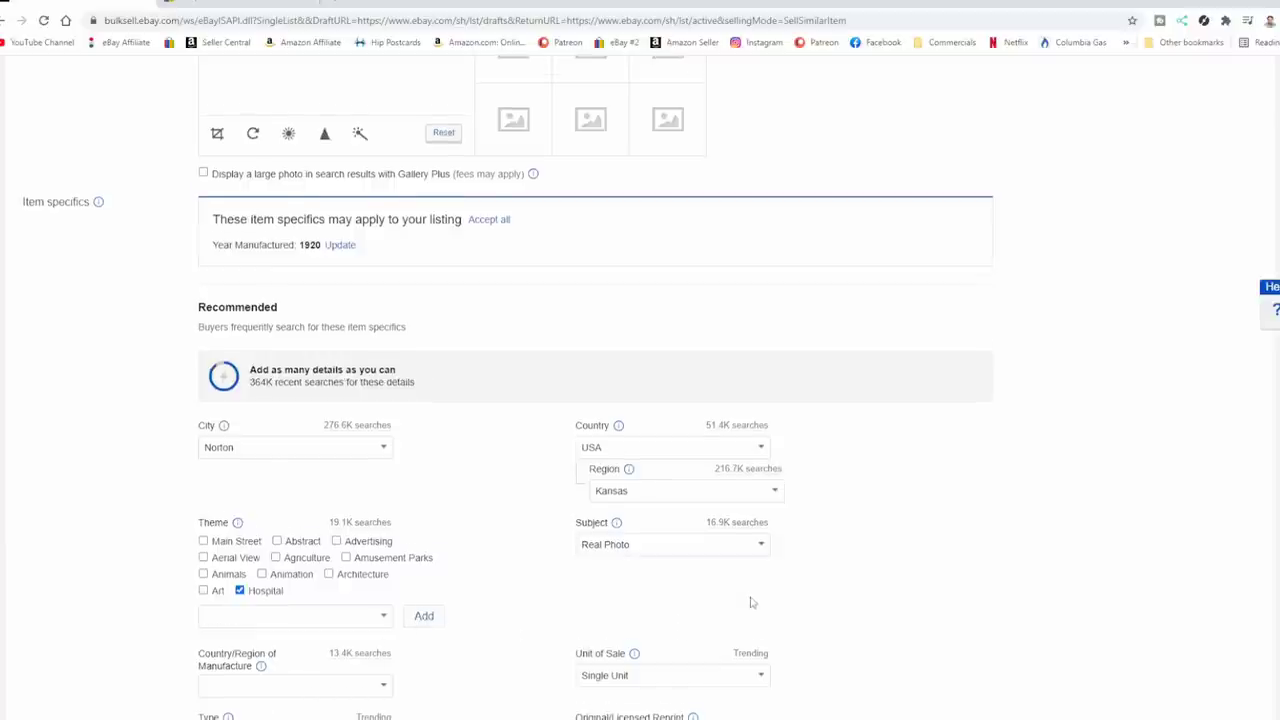
# Step: Search the product research page for sold listings matching "norton kansas rppc" and review their prices to guide the postcard's Buy It Now price
pyautogui.scroll(-1, 700, 600)
pyautogui.scroll(-3, 415, 668)
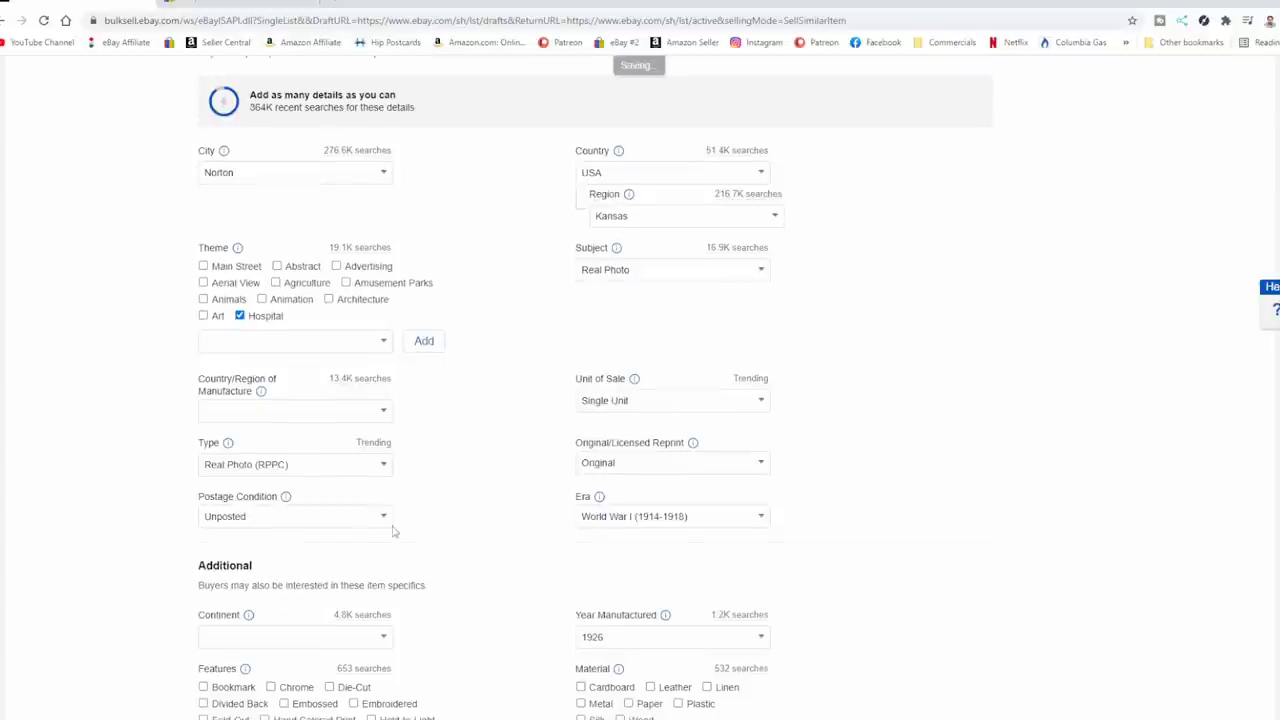
pyautogui.scroll(-19, 763, 483)
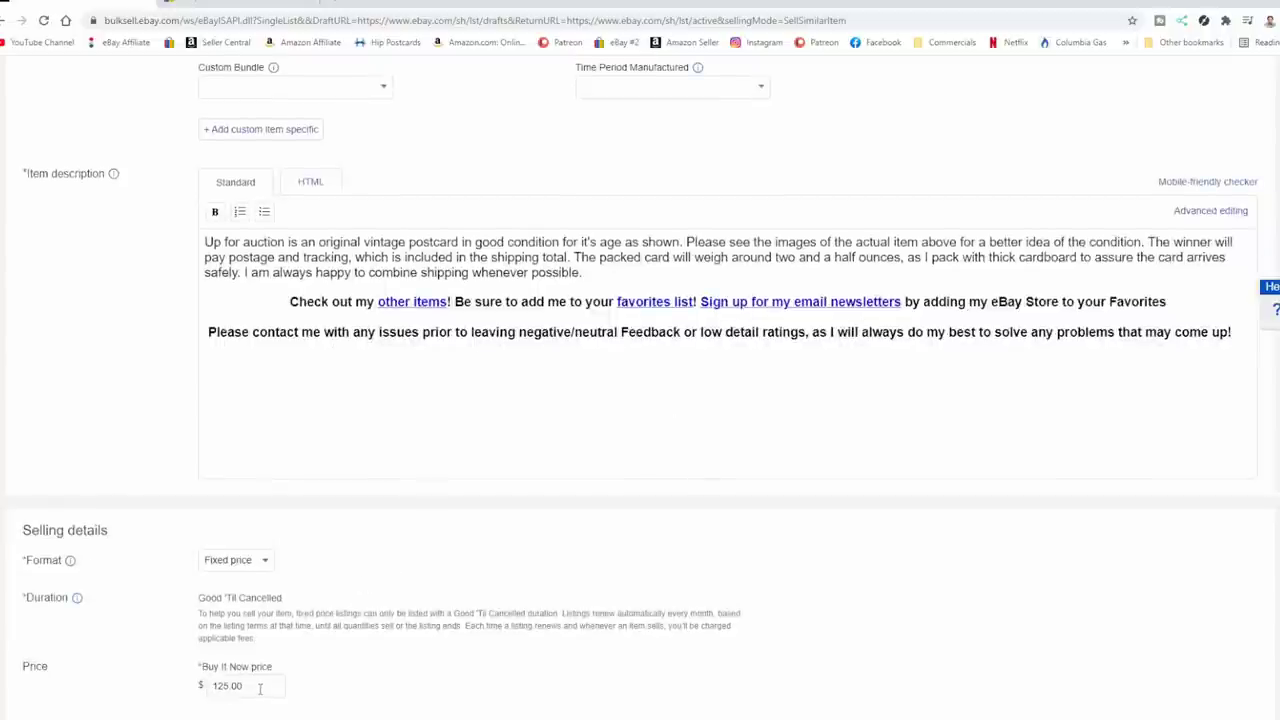
pyautogui.moveTo(260, 688); pyautogui.dragTo(199, 677)
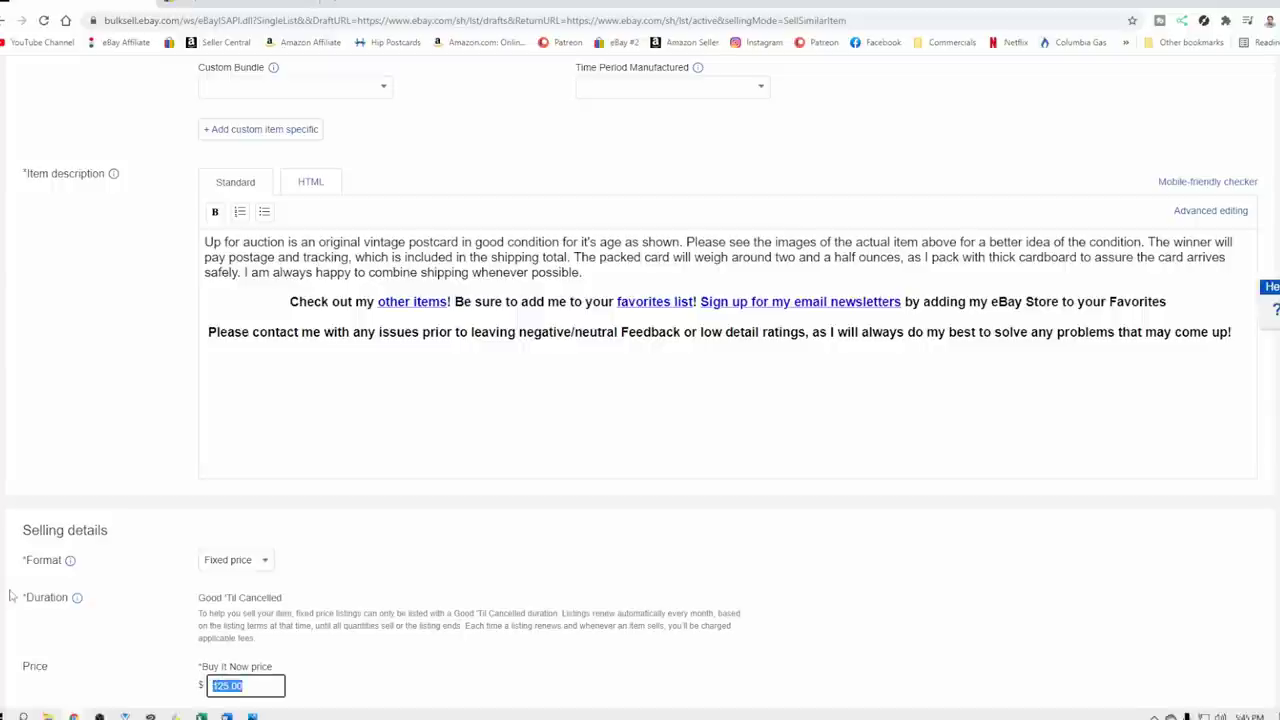
pyautogui.click(230, 4)
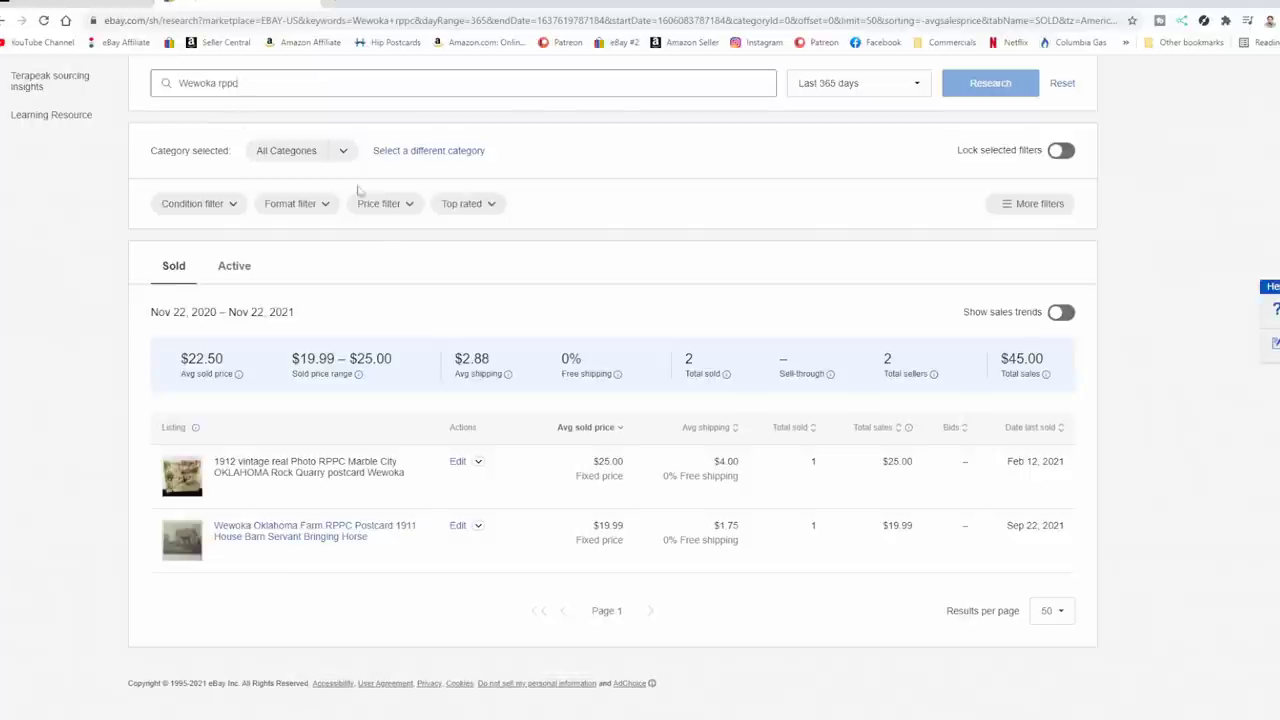
pyautogui.scroll(3, 208, 83)
pyautogui.doubleClick(195, 255)
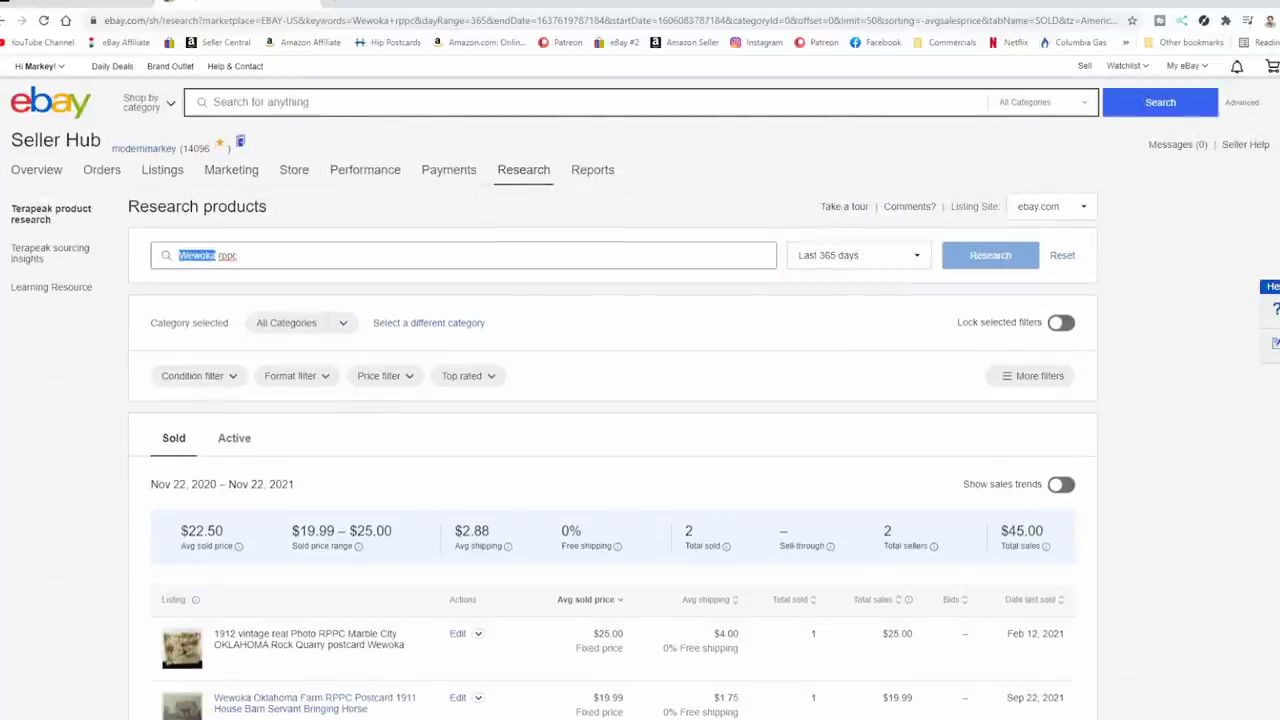
pyautogui.write('norton')
pyautogui.write(' kan')
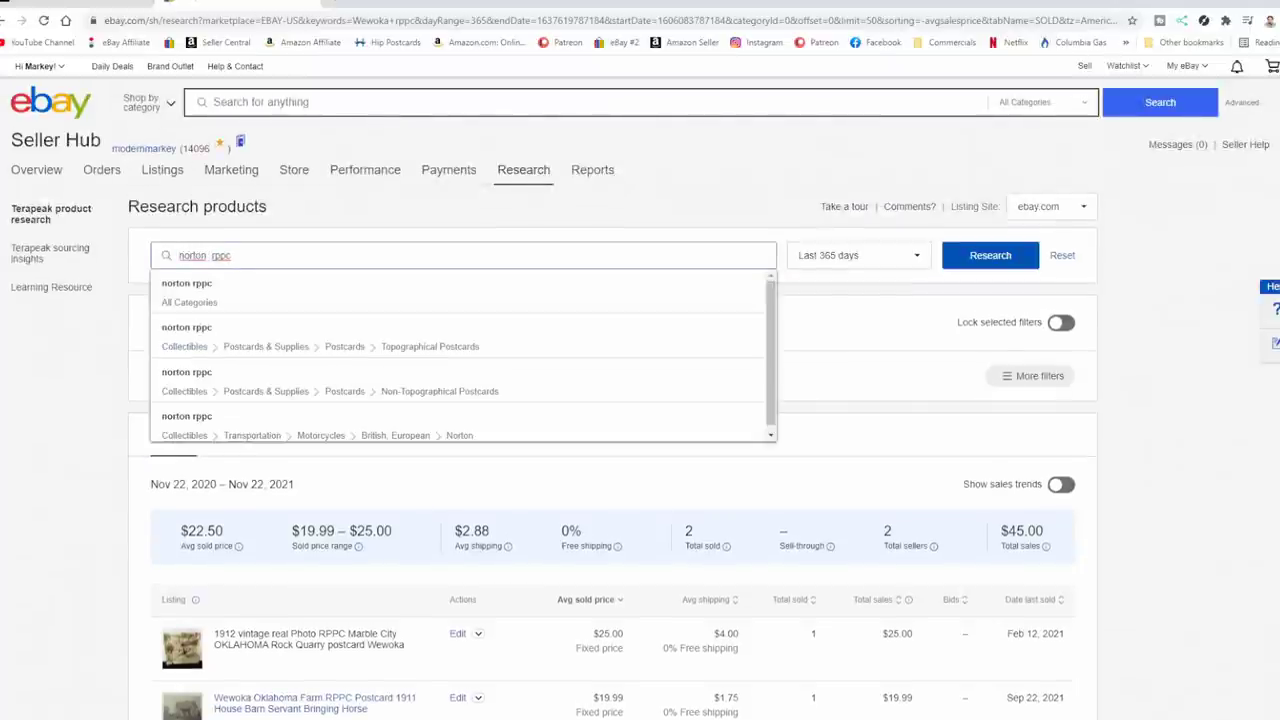
pyautogui.write('sas')
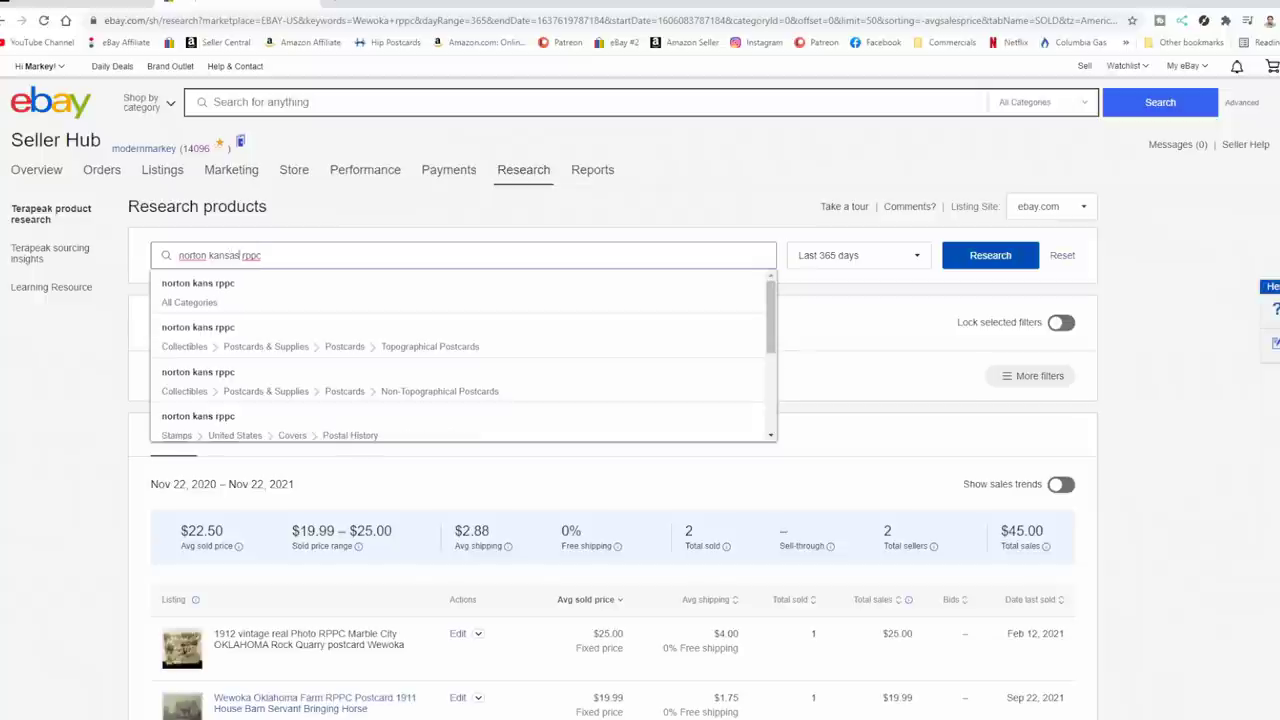
pyautogui.press('Return')
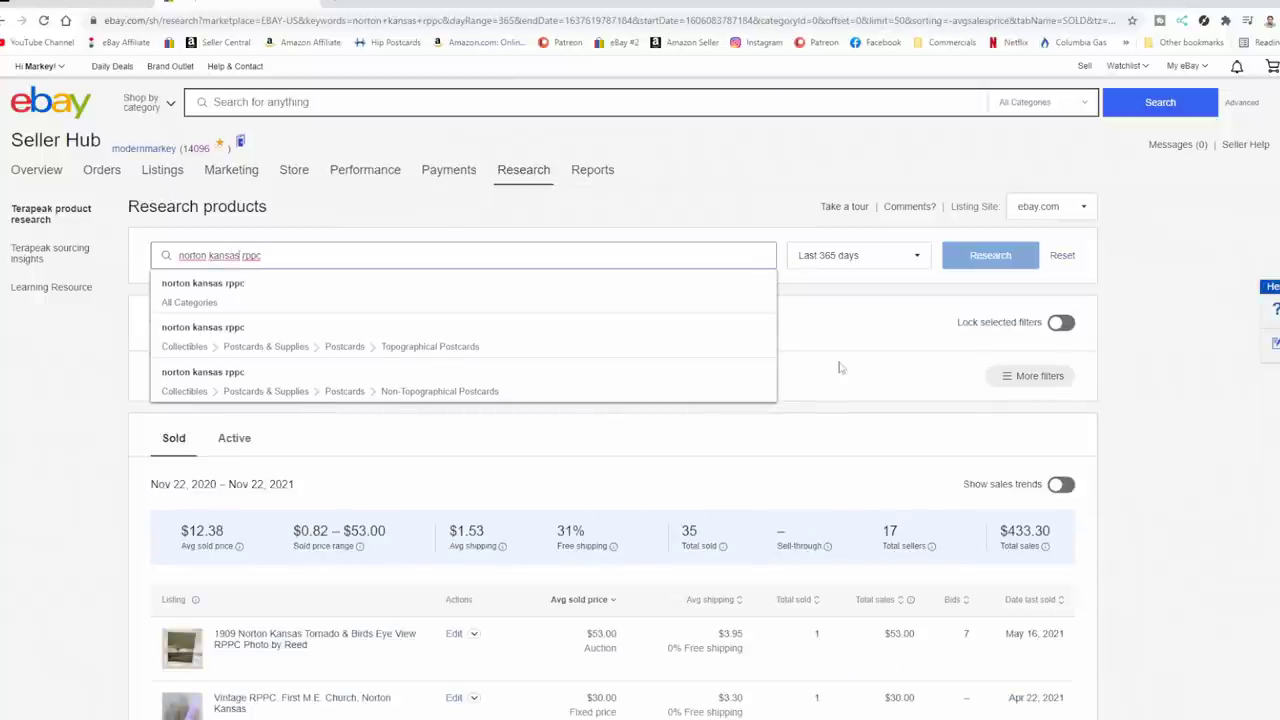
pyautogui.scroll(-3, 840, 368)
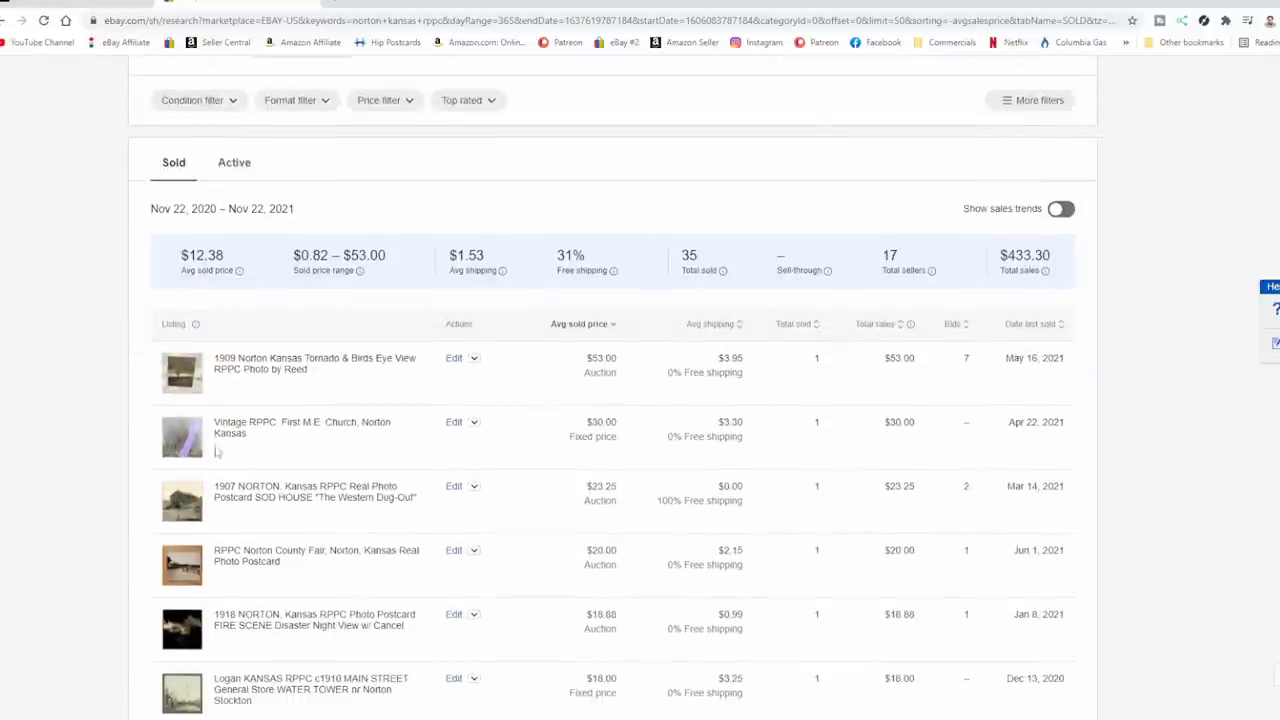
pyautogui.scroll(-2, 258, 470)
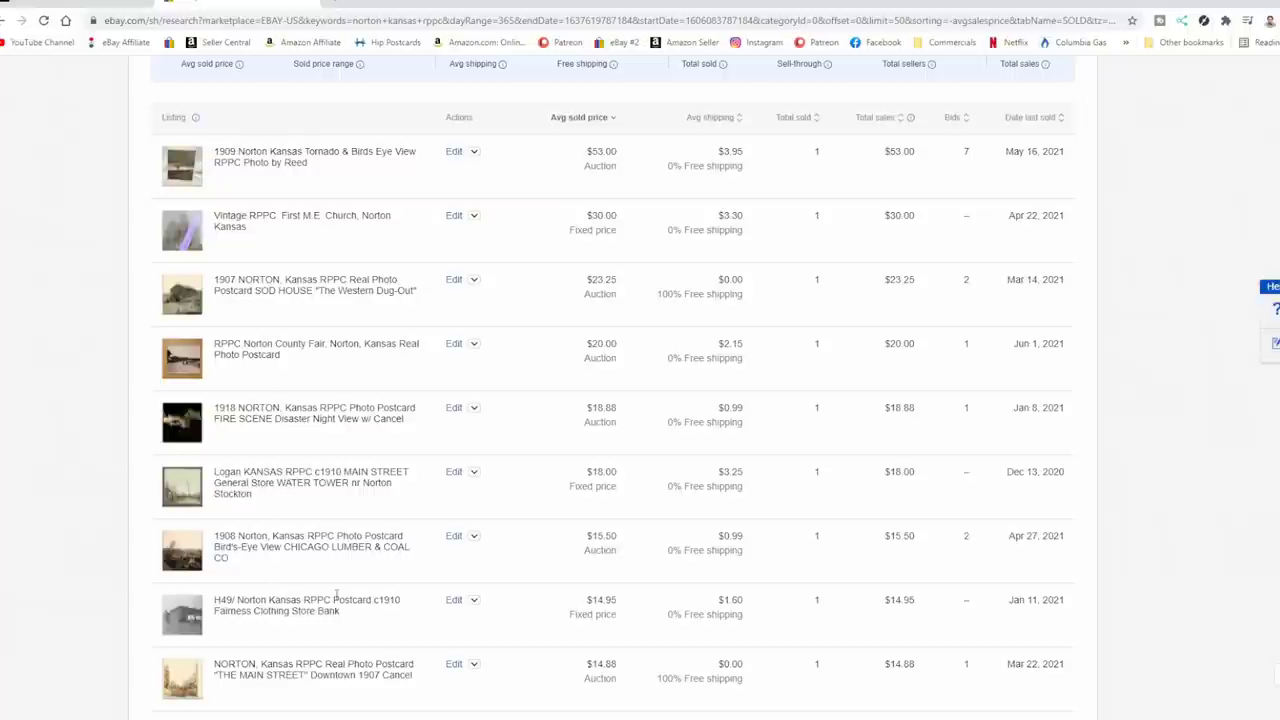
pyautogui.scroll(2, 380, 563)
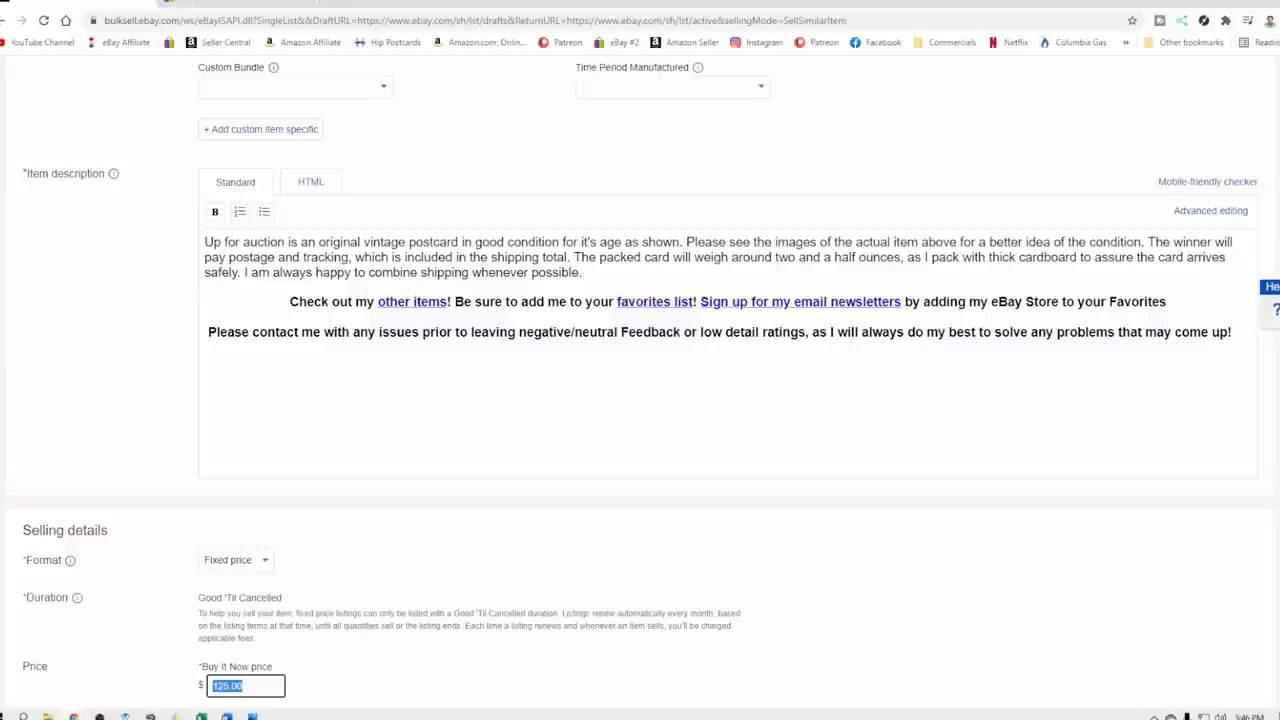
# Step: Set the postcard's Buy It Now price to 95.00 and compare it with the sold Norton Kansas postcards
pyautogui.write('95.00')
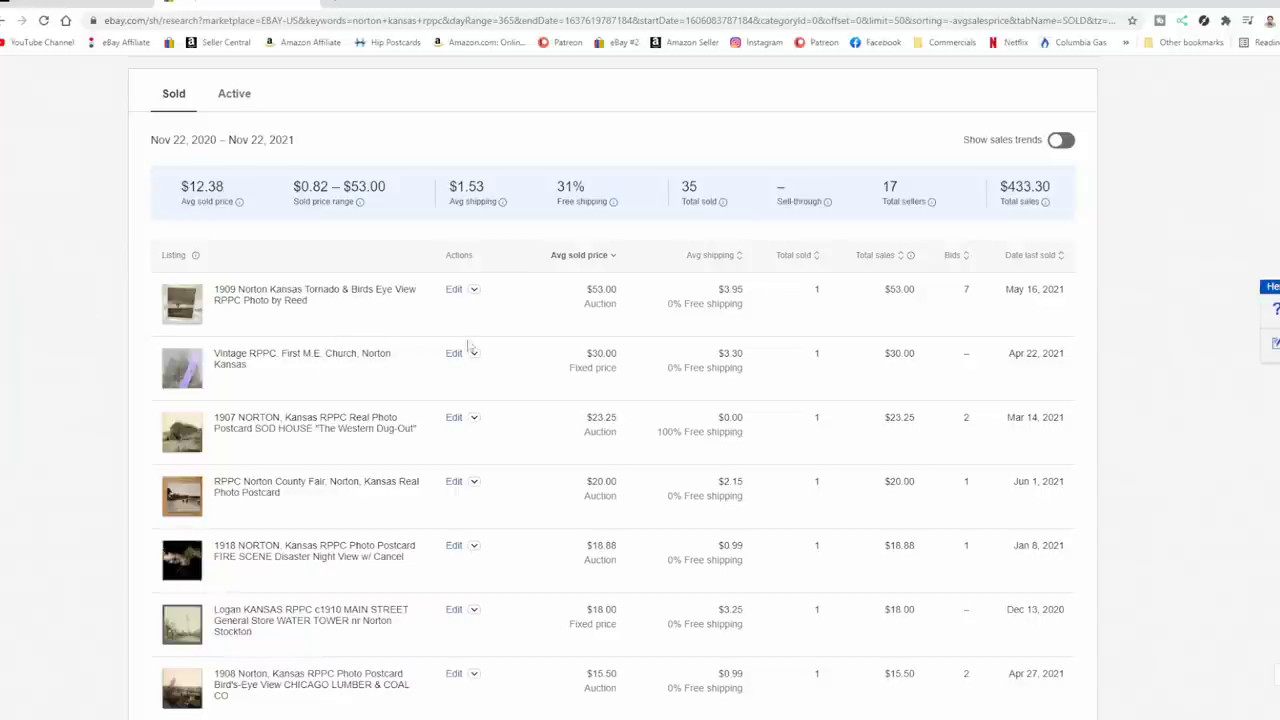
pyautogui.click(45, 4)
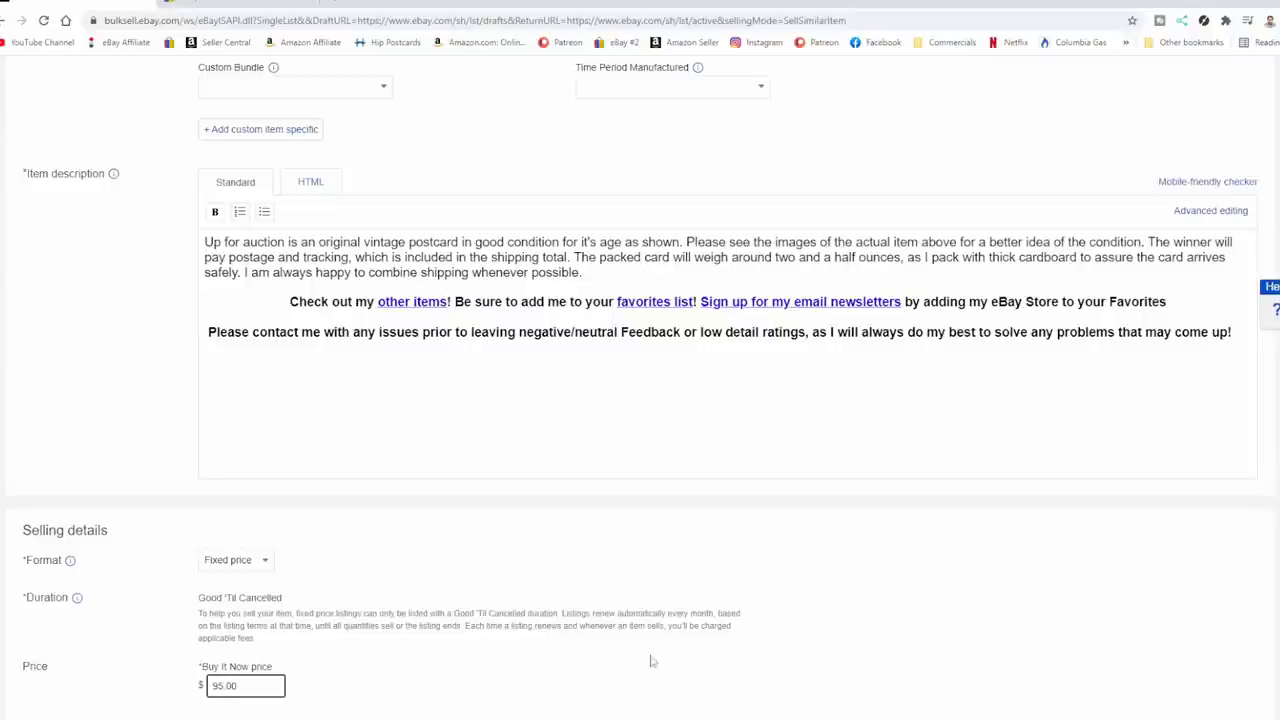
pyautogui.scroll(-5, 760, 422)
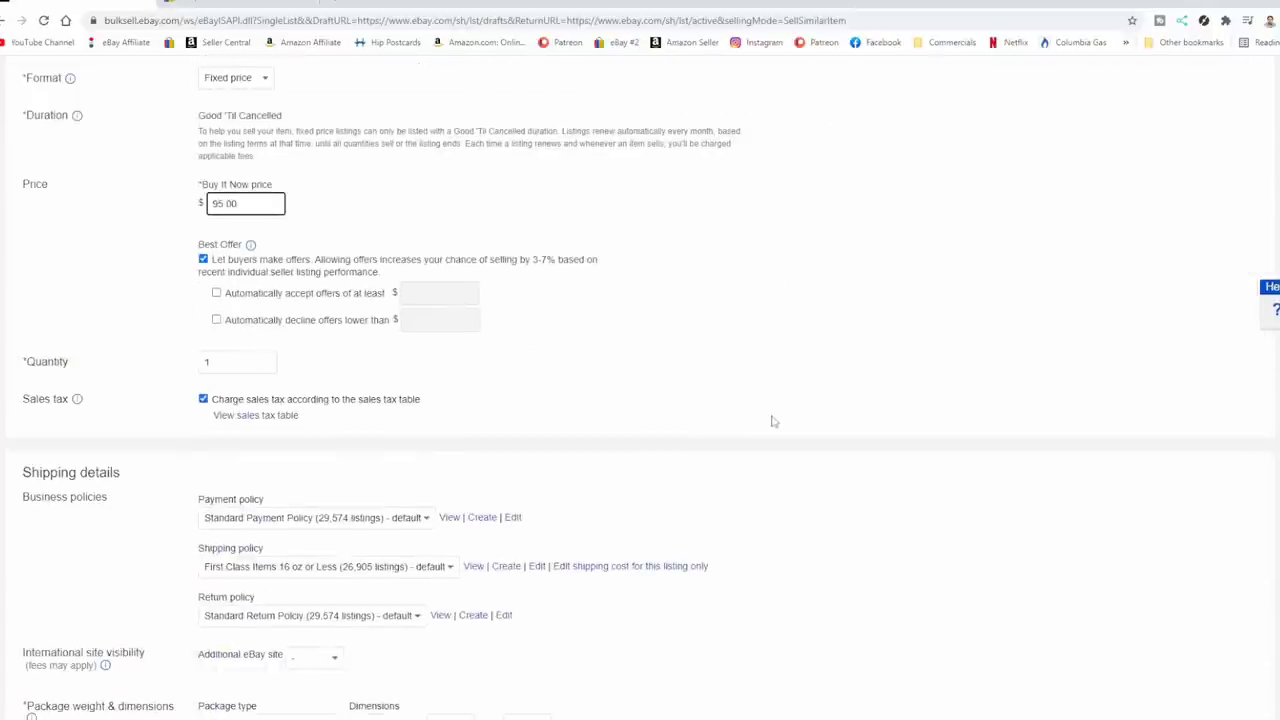
pyautogui.click(277, 5)
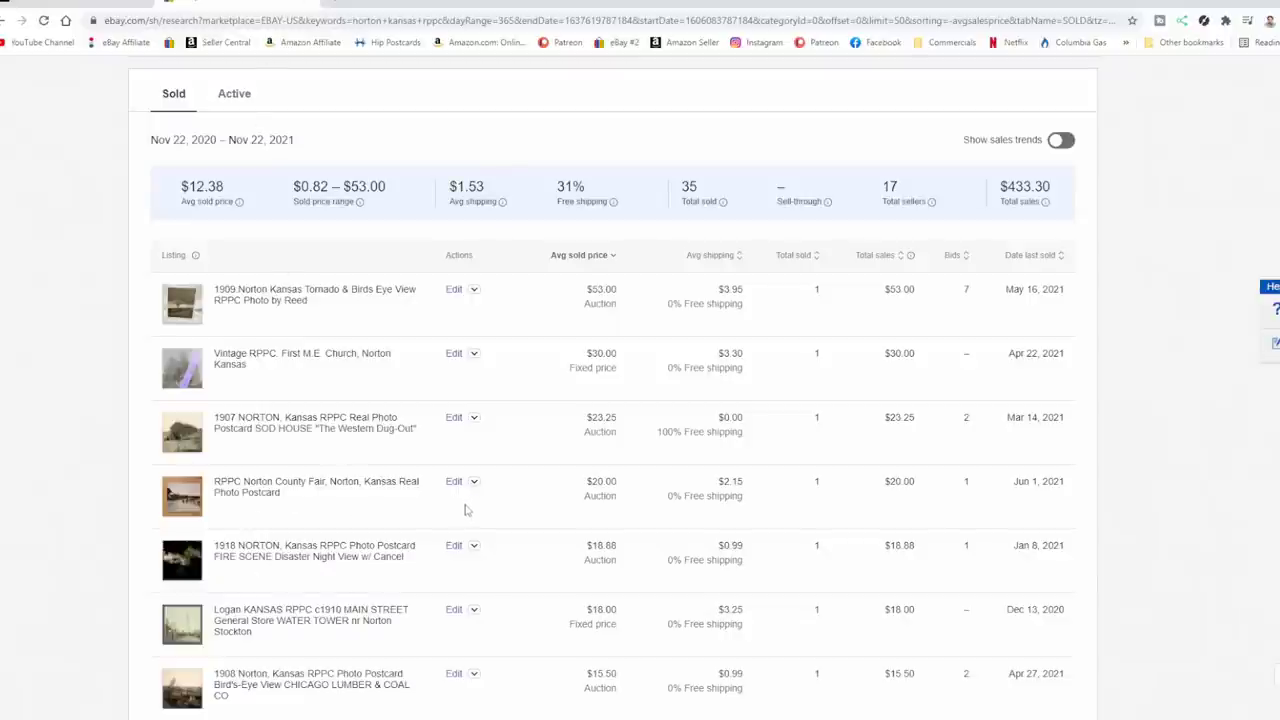
pyautogui.click(45, 4)
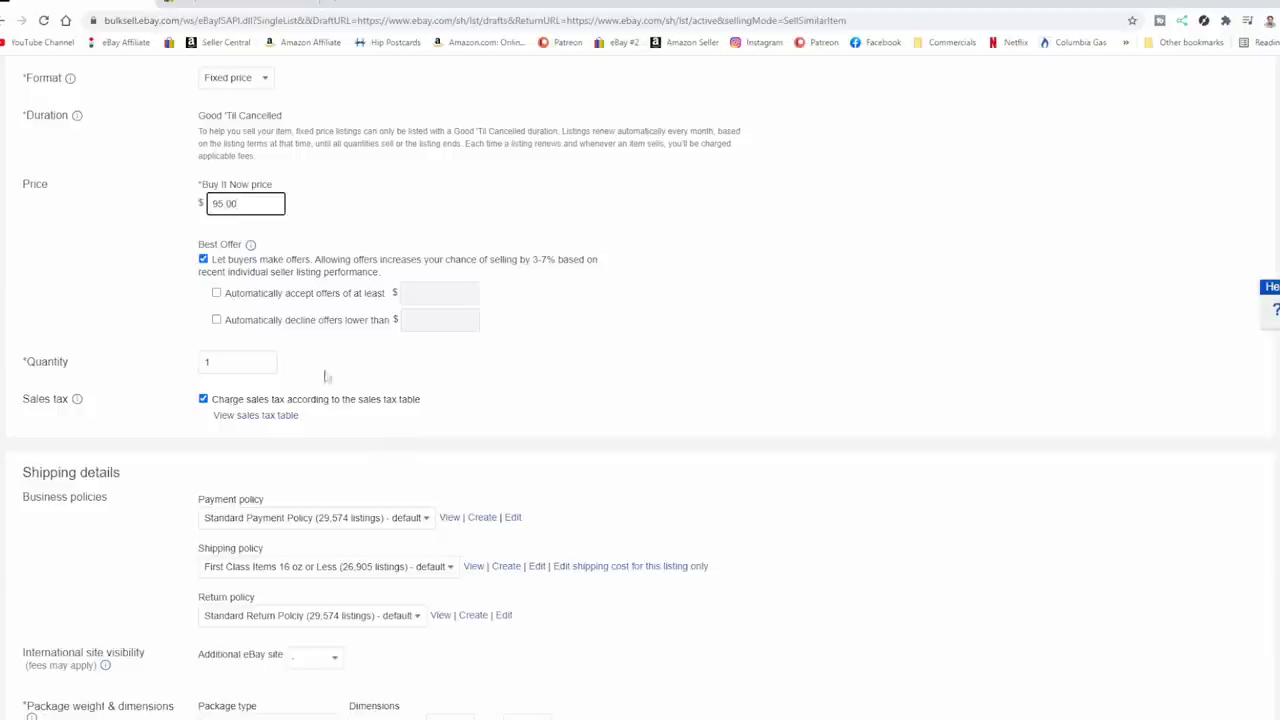
# Step: Keep the remaining shipping and promotion settings and submit the hospital postcard listing
pyautogui.scroll(-7, 913, 398)
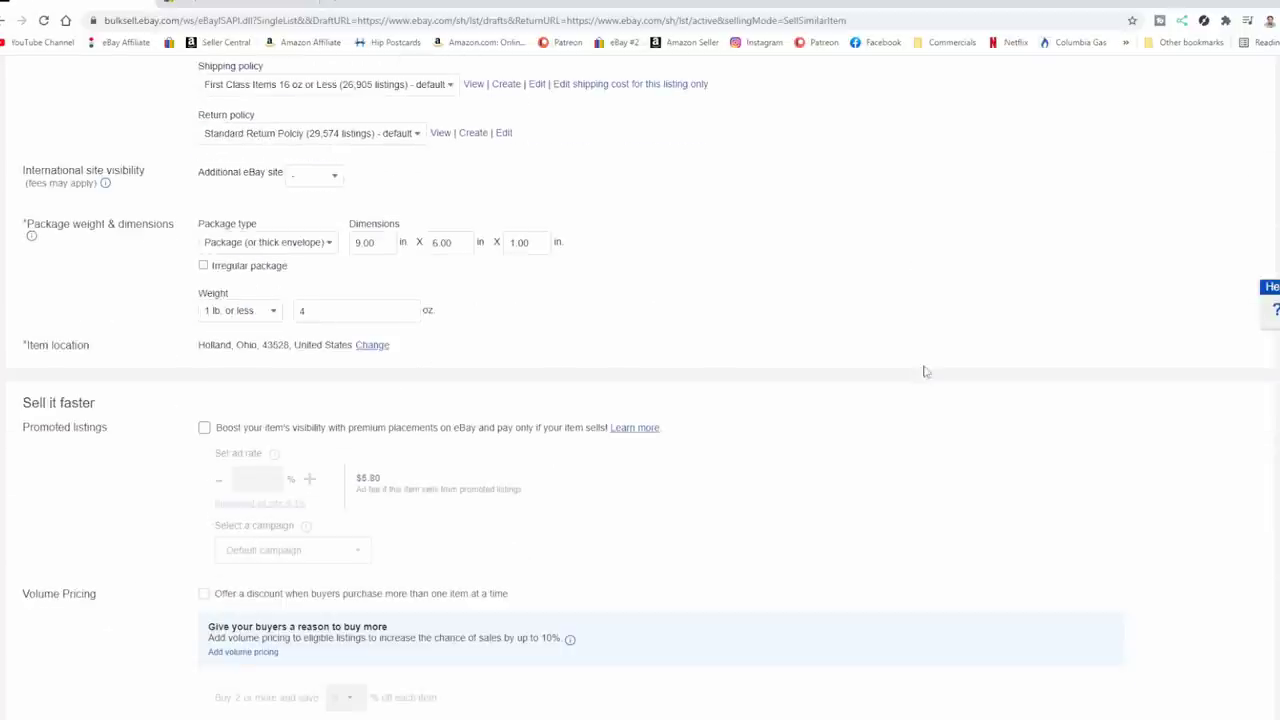
pyautogui.scroll(-1, 890, 232)
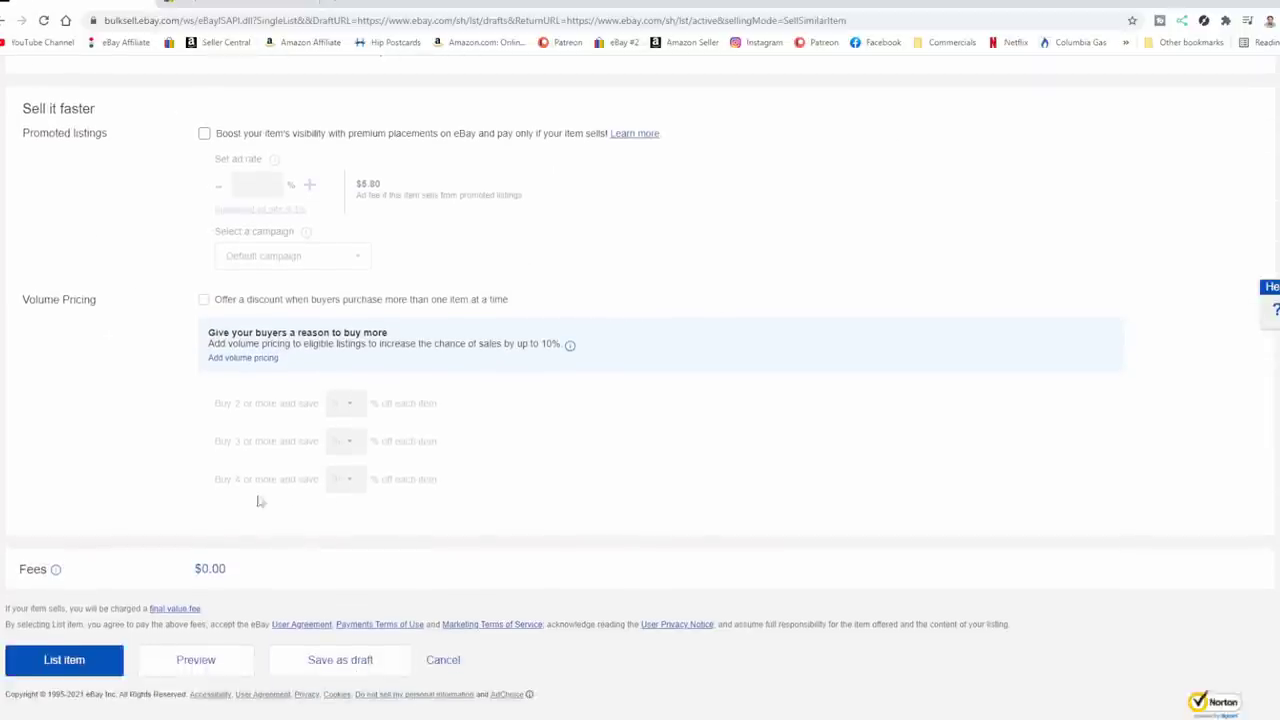
pyautogui.click(85, 665)
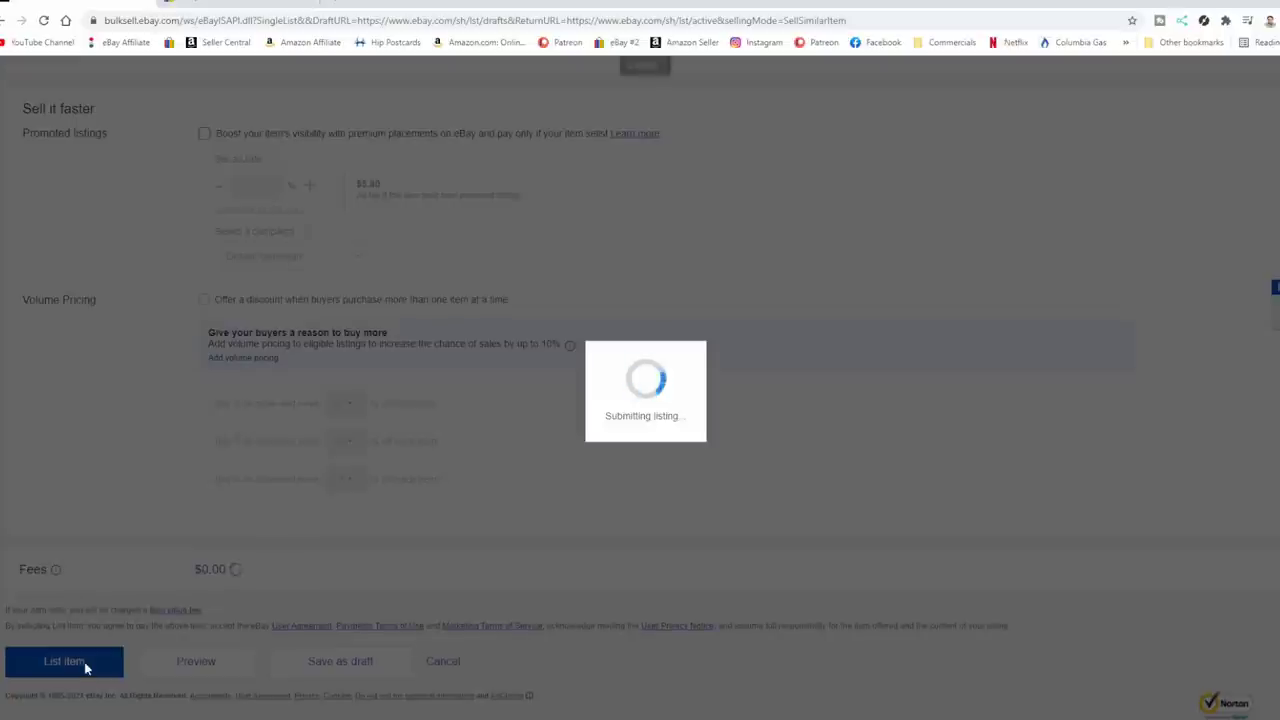